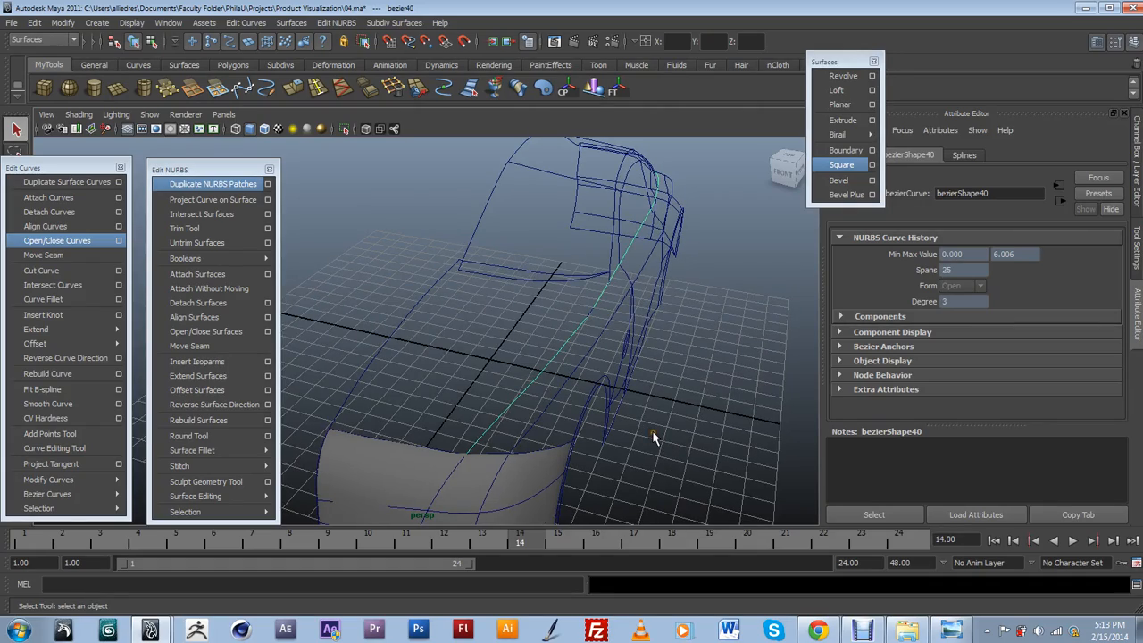
Examine the car's side curves, including the one running from the front wheel arch along the sill, and clear the selection.
{"action": "left_click_drag", "start_coordinate": [646, 412], "coordinate": [607, 402], "text": "alt"}
{"action": "scroll", "coordinate": [533, 408], "scroll_direction": "down", "scroll_amount": 5}
{"action": "scroll", "coordinate": [570, 406], "scroll_direction": "up", "scroll_amount": 6}
{"action": "middle_click_drag", "start_coordinate": [608, 402], "coordinate": [571, 383], "text": "alt"}
{"action": "left_click_drag", "start_coordinate": [571, 382], "coordinate": [546, 355], "text": "alt"}
{"action": "left_click", "coordinate": [614, 330]}
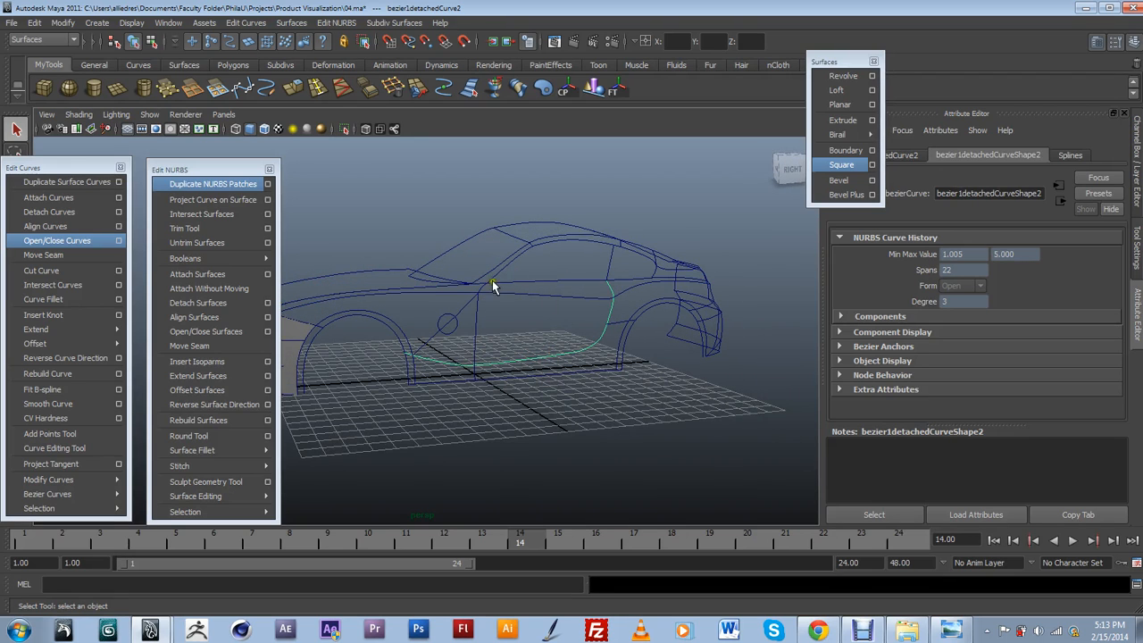
{"action": "left_click_drag", "start_coordinate": [498, 368], "coordinate": [573, 428], "text": "alt"}
{"action": "scroll", "coordinate": [538, 401], "scroll_direction": "up", "scroll_amount": 3}
{"action": "middle_click_drag", "start_coordinate": [573, 428], "coordinate": [593, 412], "text": "alt"}
{"action": "left_click_drag", "start_coordinate": [593, 413], "coordinate": [623, 393], "text": "alt"}
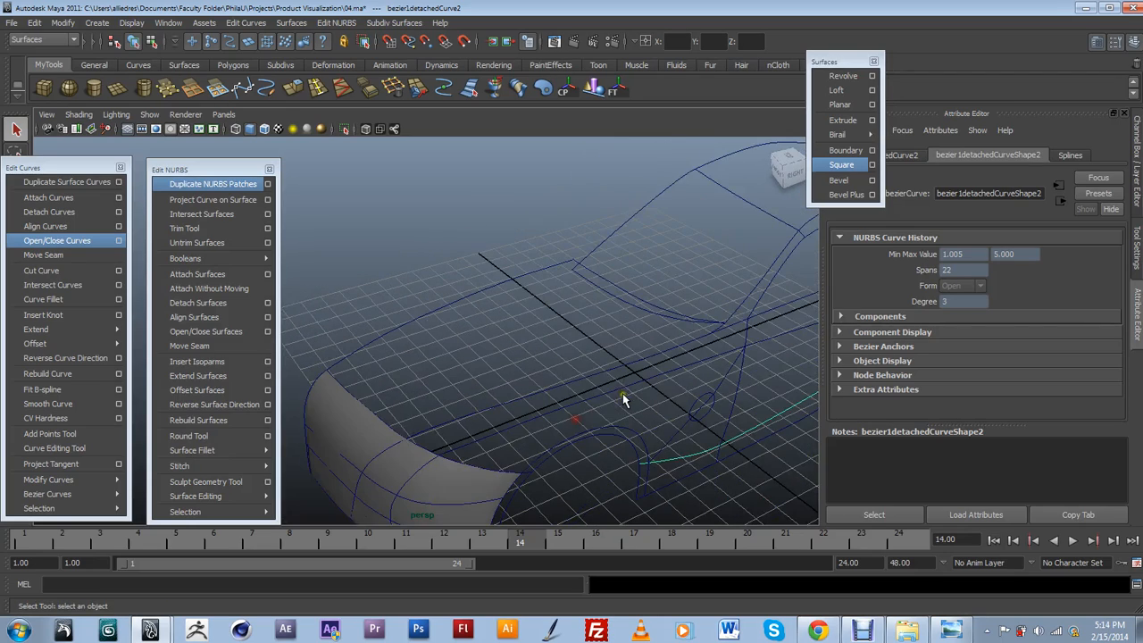
{"action": "left_click", "coordinate": [597, 367]}
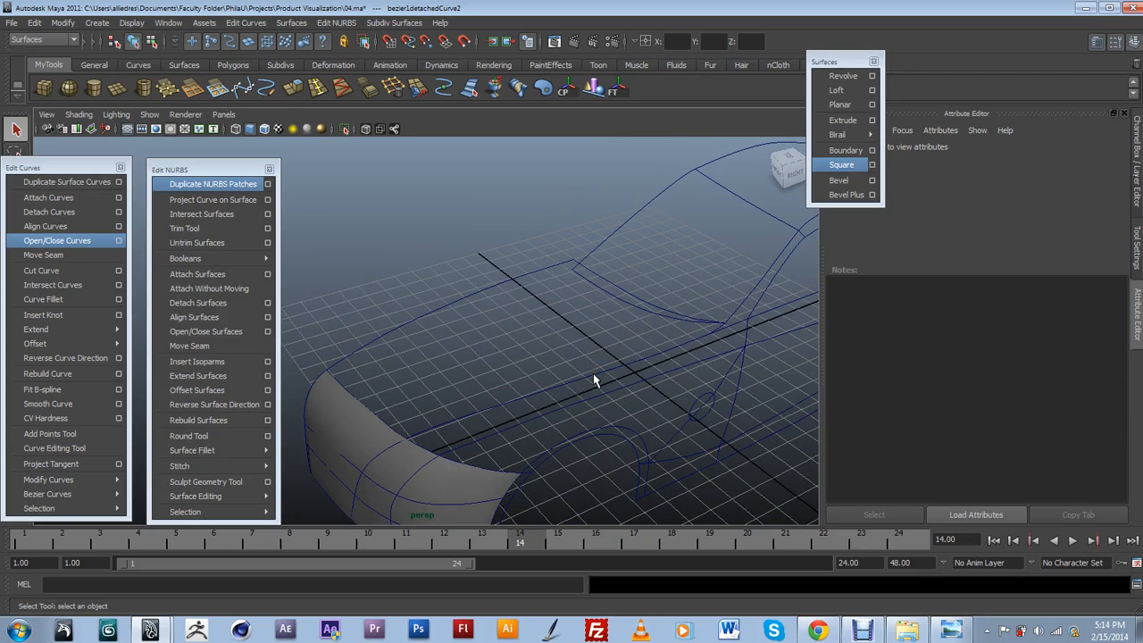
{"action": "left_click", "coordinate": [592, 374]}
Compare the full-length shoulder curve with the shorter hood-side curve overlapping it by selecting each one in turn.
{"action": "left_click_drag", "start_coordinate": [606, 413], "coordinate": [655, 365], "text": "alt"}
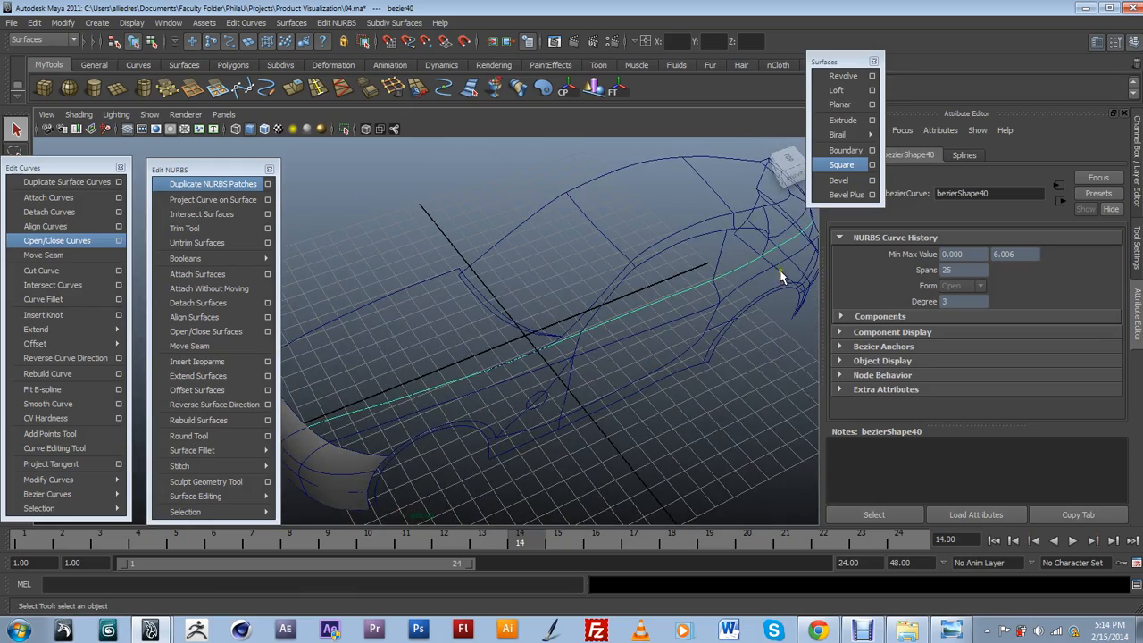
{"action": "scroll", "coordinate": [524, 341], "scroll_direction": "up", "scroll_amount": 5}
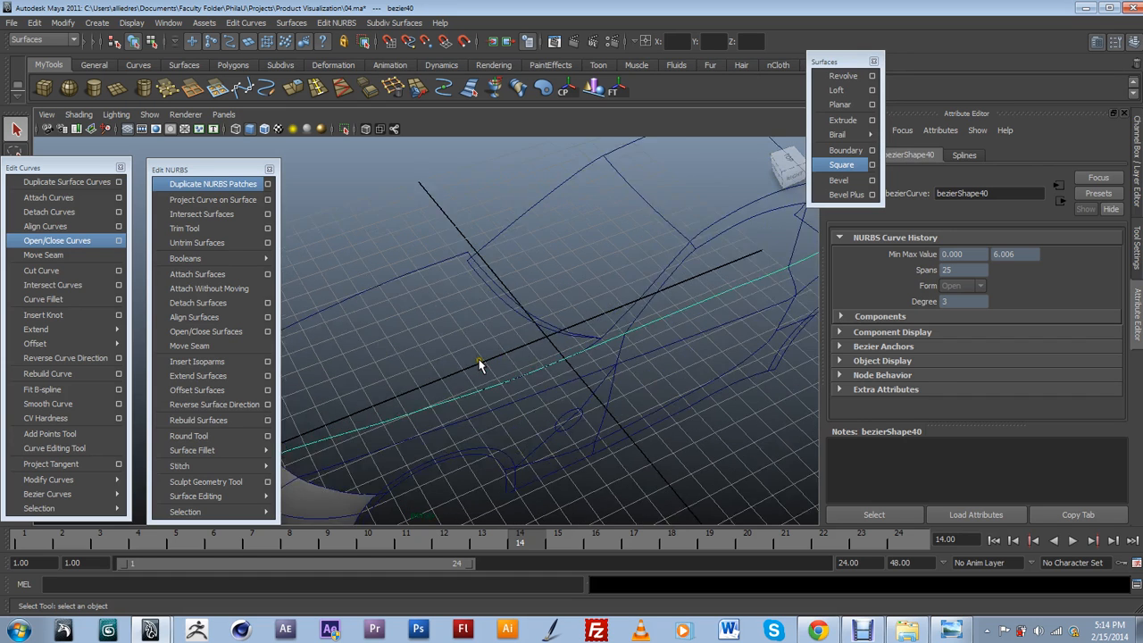
{"action": "left_click", "coordinate": [652, 343]}
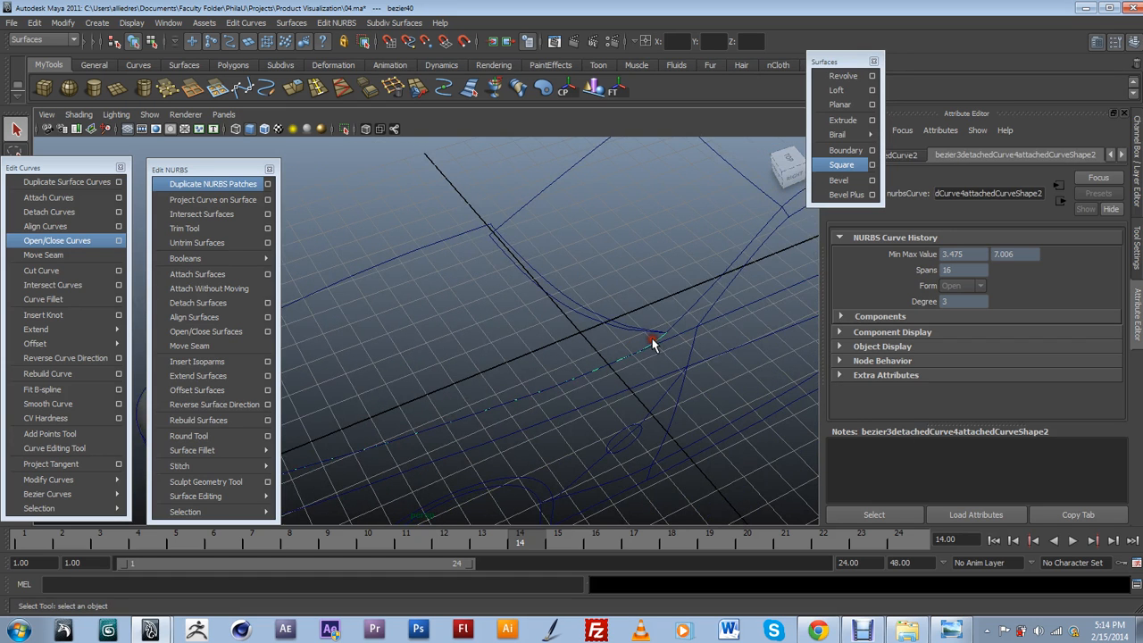
{"action": "scroll", "coordinate": [635, 355], "scroll_direction": "down", "scroll_amount": 2}
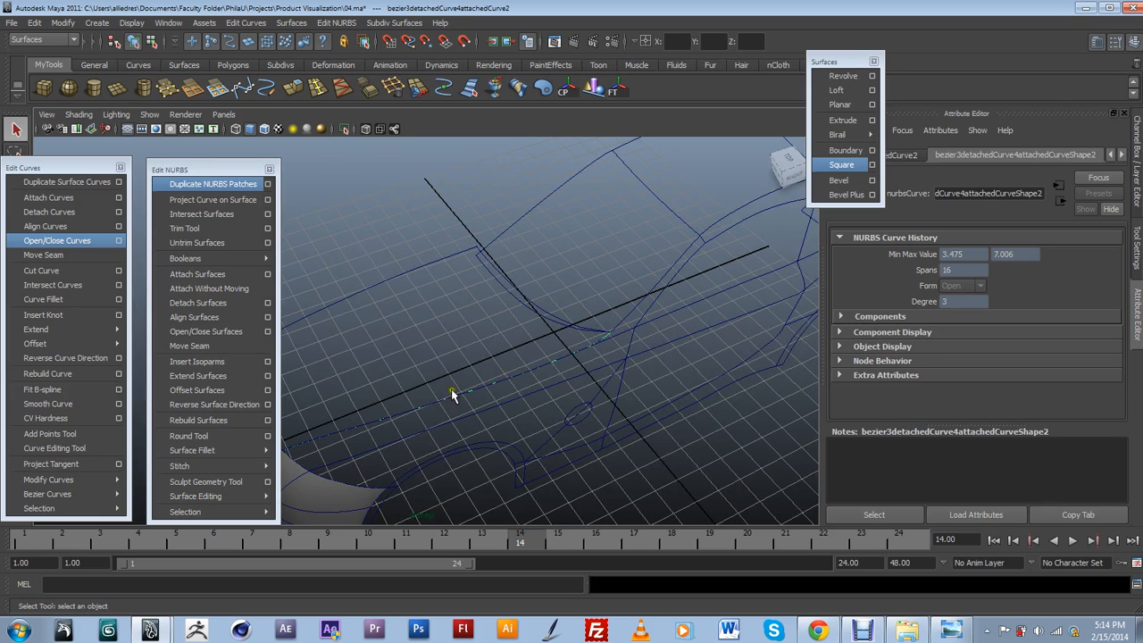
{"action": "left_click_drag", "start_coordinate": [319, 443], "coordinate": [639, 399], "text": "alt"}
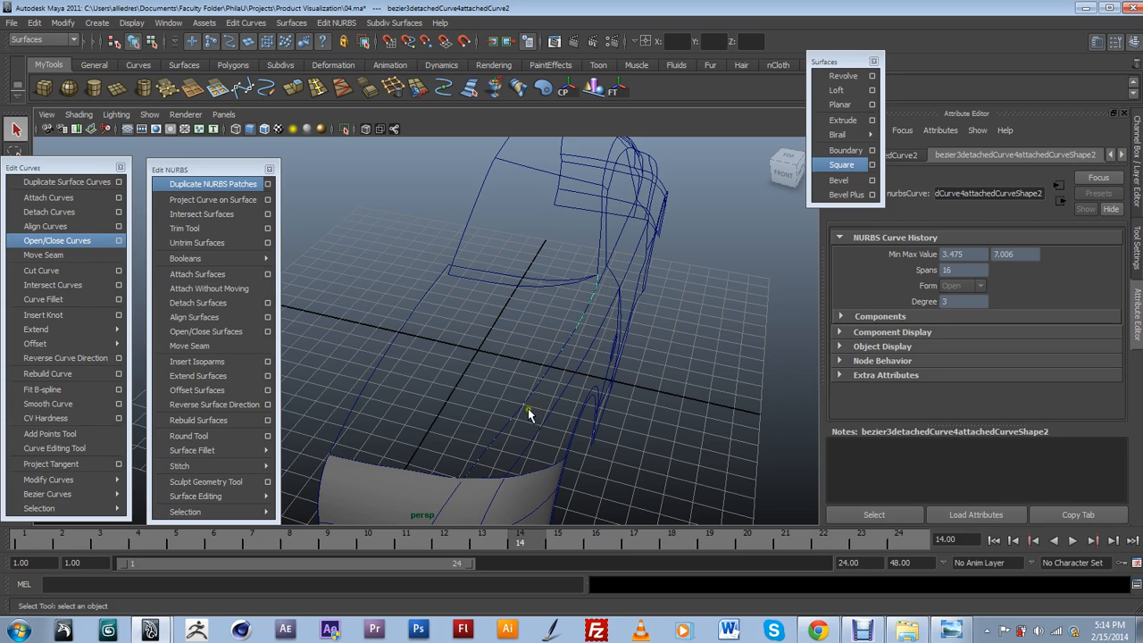
{"action": "left_click", "coordinate": [602, 280]}
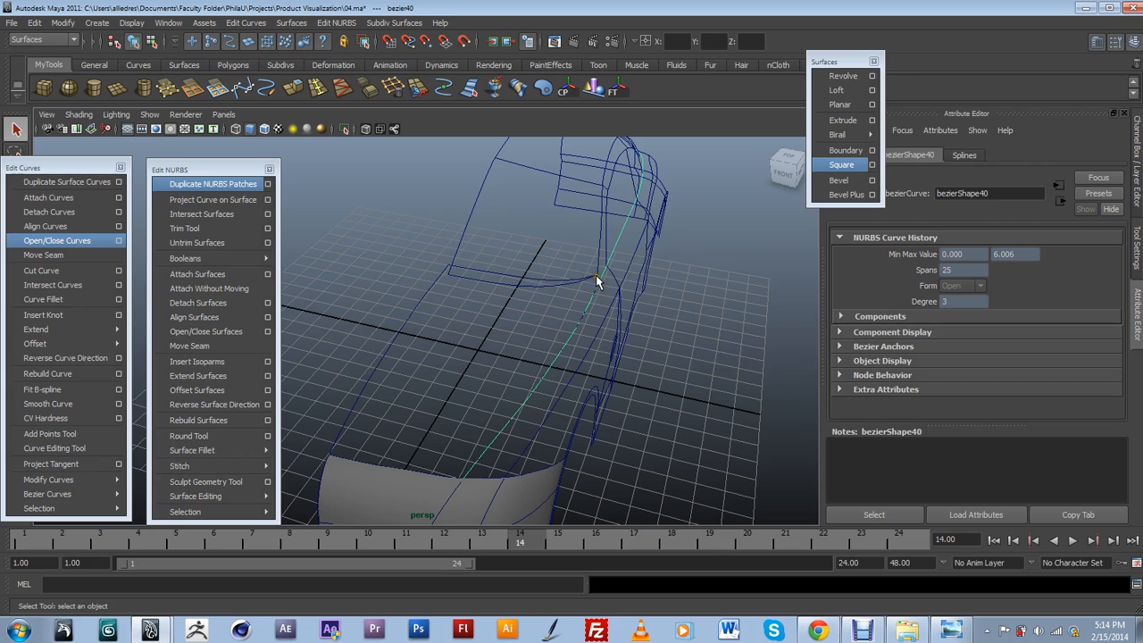
{"action": "left_click", "coordinate": [596, 283]}
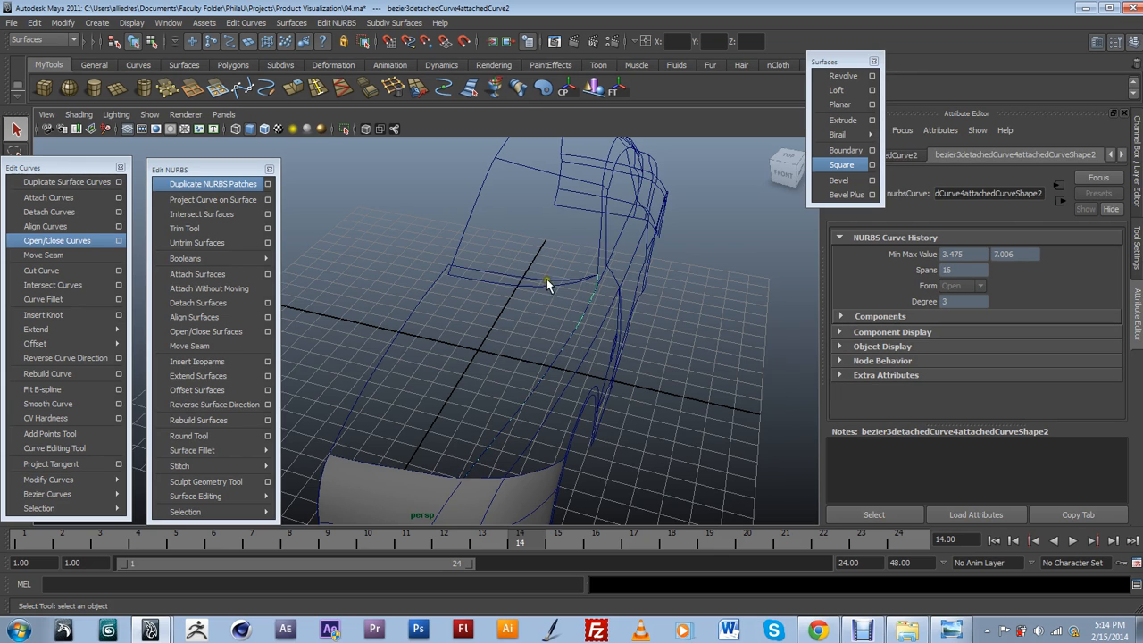
Inspect the hood's boundaries, selecting the rear curve at the windshield base and the existing front surface.
{"action": "left_click_drag", "start_coordinate": [567, 317], "coordinate": [473, 342], "text": "alt"}
{"action": "middle_click_drag", "start_coordinate": [472, 342], "coordinate": [569, 319], "text": "alt"}
{"action": "right_click_drag", "start_coordinate": [569, 319], "coordinate": [587, 330], "text": "alt"}
{"action": "middle_click_drag", "start_coordinate": [627, 350], "coordinate": [699, 350], "text": "alt"}
{"action": "right_click_drag", "start_coordinate": [699, 350], "coordinate": [704, 352], "text": "alt"}
{"action": "left_click_drag", "start_coordinate": [703, 351], "coordinate": [720, 357], "text": "alt"}
{"action": "middle_click_drag", "start_coordinate": [720, 357], "coordinate": [721, 377], "text": "alt"}
{"action": "right_click_drag", "start_coordinate": [722, 377], "coordinate": [714, 384], "text": "alt"}
{"action": "middle_click_drag", "start_coordinate": [713, 384], "coordinate": [668, 398], "text": "alt"}
{"action": "right_click_drag", "start_coordinate": [668, 398], "coordinate": [674, 398], "text": "alt"}
{"action": "mouse_move", "coordinate": [659, 354]}
{"action": "left_mouse_down", "text": "alt"}
{"action": "mouse_move", "coordinate": [609, 346]}
{"action": "mouse_move", "coordinate": [659, 342]}
{"action": "left_mouse_up", "text": "alt"}
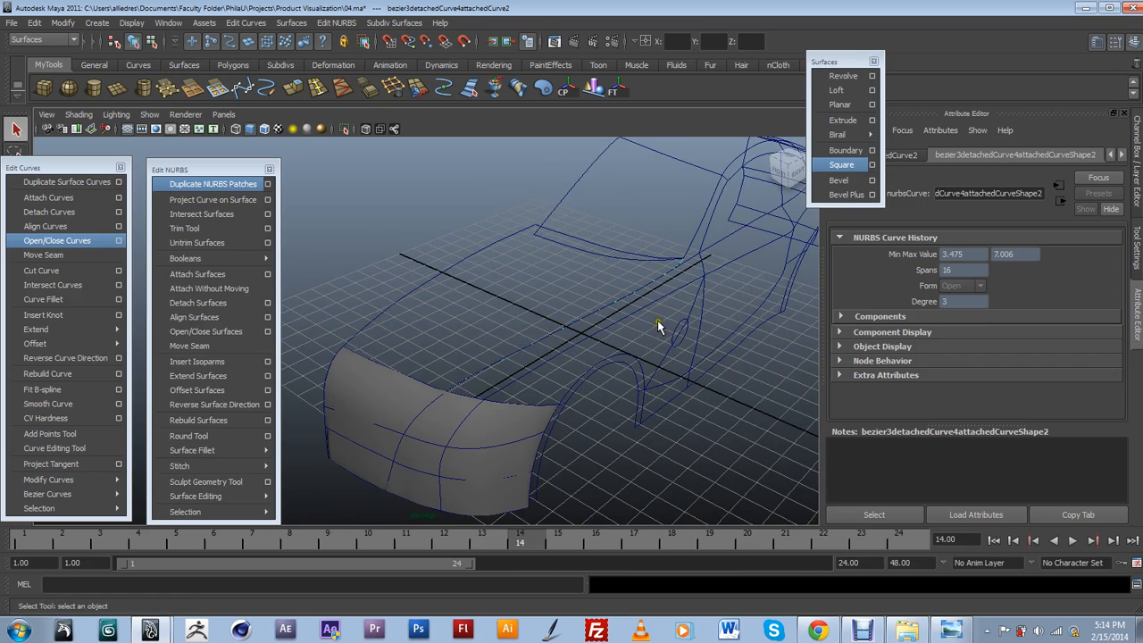
{"action": "middle_click_drag", "start_coordinate": [657, 322], "coordinate": [658, 360], "text": "alt"}
{"action": "left_click_drag", "start_coordinate": [658, 359], "coordinate": [675, 346], "text": "alt"}
{"action": "left_click", "coordinate": [598, 266]}
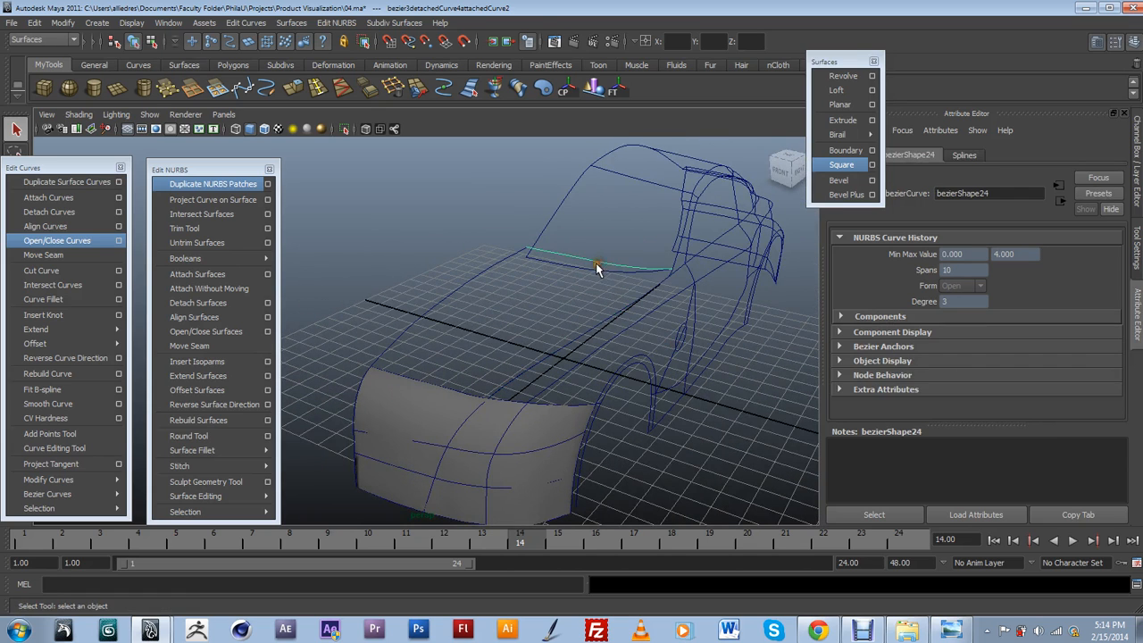
{"action": "left_click", "coordinate": [419, 379]}
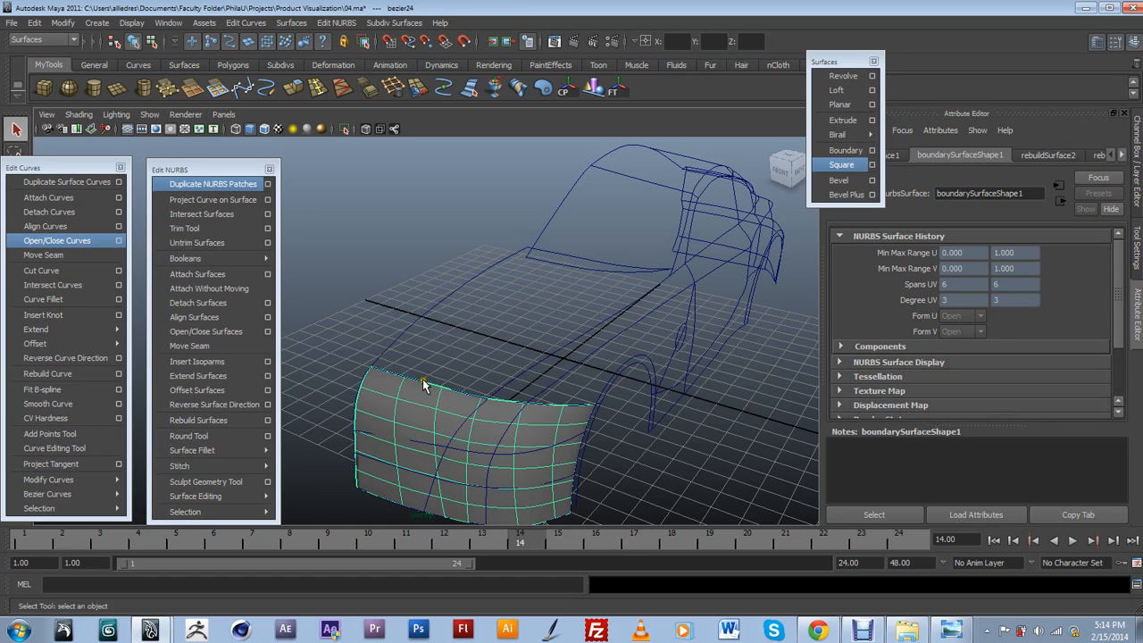
Select the front surface's top edge curve, uncover the toolbox, and activate the Move tool.
{"action": "right_click_drag", "start_coordinate": [463, 409], "coordinate": [507, 452], "text": "alt"}
{"action": "left_click_drag", "start_coordinate": [507, 453], "coordinate": [470, 379], "text": "alt"}
{"action": "left_click", "coordinate": [490, 327]}
{"action": "left_click", "coordinate": [441, 316]}
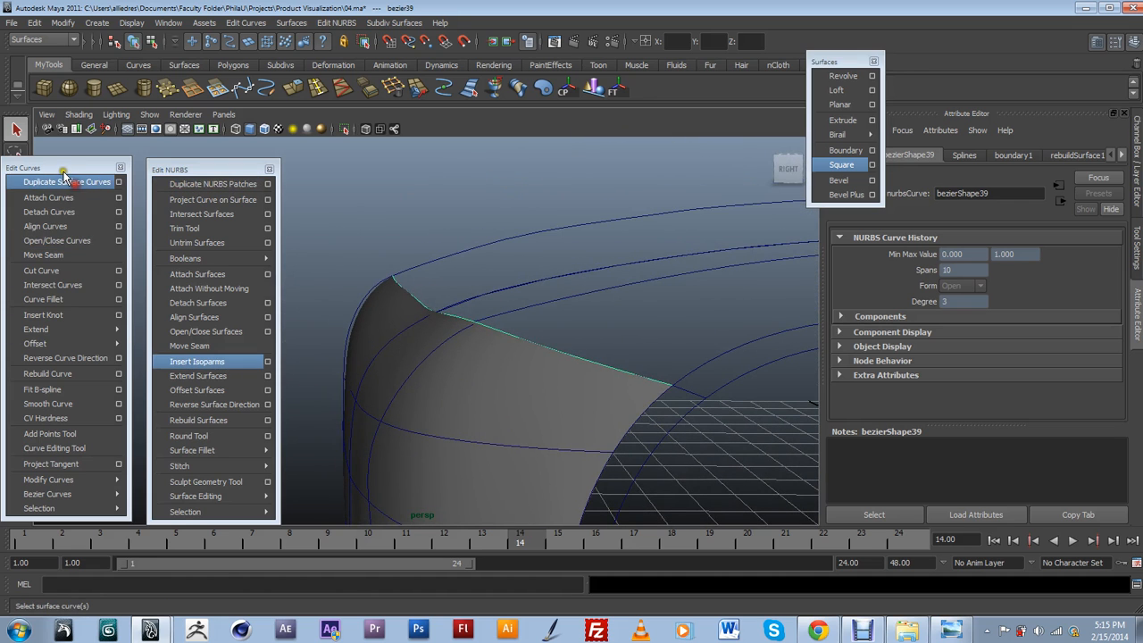
{"action": "left_click_drag", "start_coordinate": [63, 170], "coordinate": [114, 197]}
{"action": "left_click", "coordinate": [20, 209]}
Try raising the front surface's top edge curve by about 0.8 cm, and undo the move.
{"action": "scroll", "coordinate": [472, 306], "scroll_direction": "down", "scroll_amount": 5}
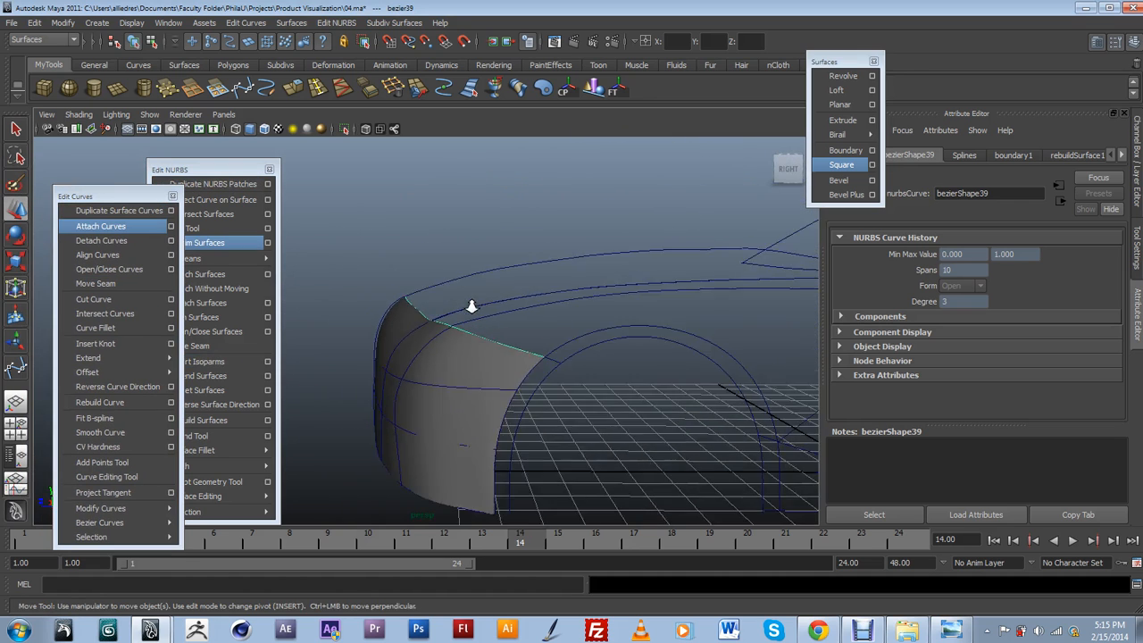
{"action": "scroll", "coordinate": [477, 308], "scroll_direction": "down", "scroll_amount": 5}
{"action": "left_click_drag", "start_coordinate": [576, 338], "coordinate": [643, 375], "text": "alt"}
{"action": "scroll", "coordinate": [659, 381], "scroll_direction": "up", "scroll_amount": 5}
{"action": "left_click_drag", "start_coordinate": [729, 408], "coordinate": [636, 392], "text": "alt"}
{"action": "left_click_drag", "start_coordinate": [686, 361], "coordinate": [687, 341]}
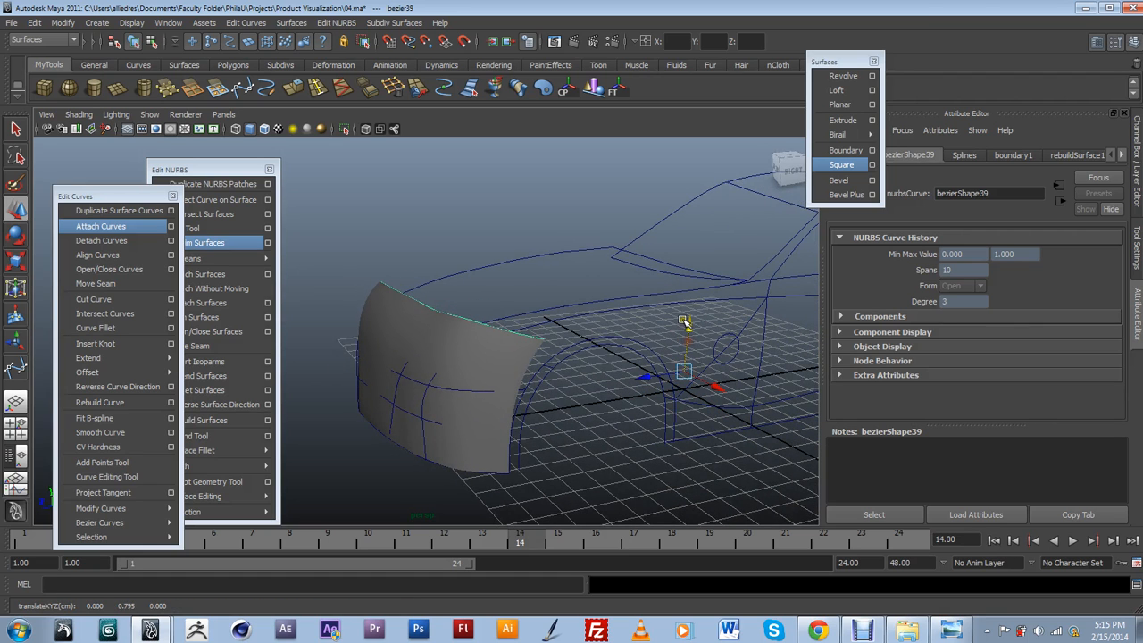
{"action": "key", "text": "ctrl+z"}
Repeat the vertical move of about 0.8 cm on the top edge curve from a side angle, and undo it.
{"action": "left_click_drag", "start_coordinate": [656, 320], "coordinate": [545, 386], "text": "alt"}
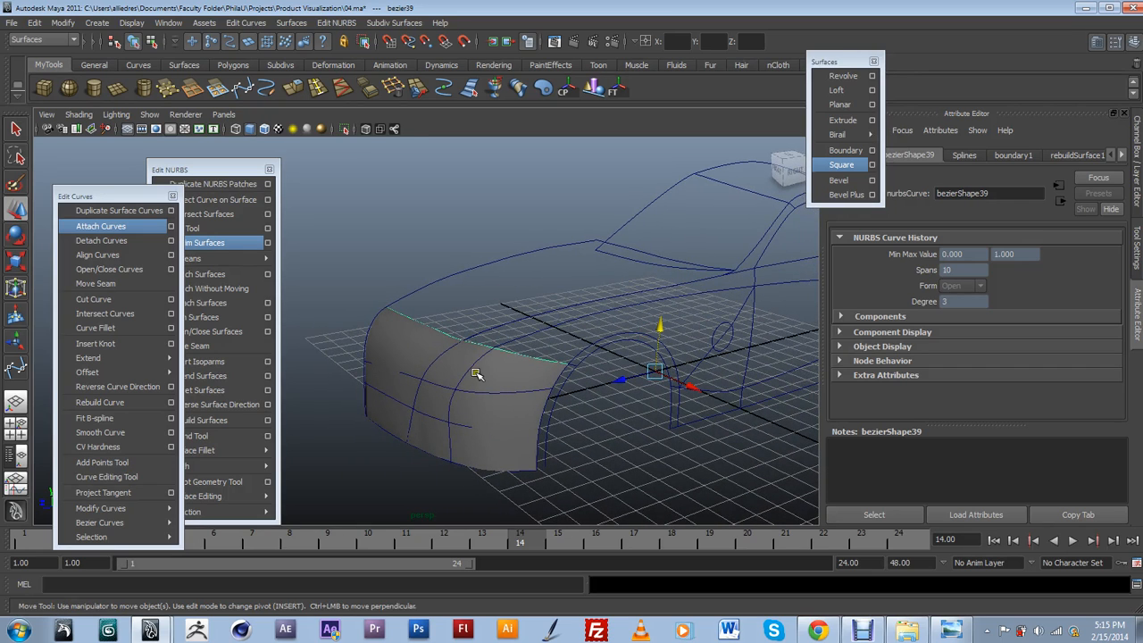
{"action": "left_click_drag", "start_coordinate": [487, 433], "coordinate": [517, 436], "text": "alt"}
{"action": "left_click_drag", "start_coordinate": [707, 395], "coordinate": [712, 376]}
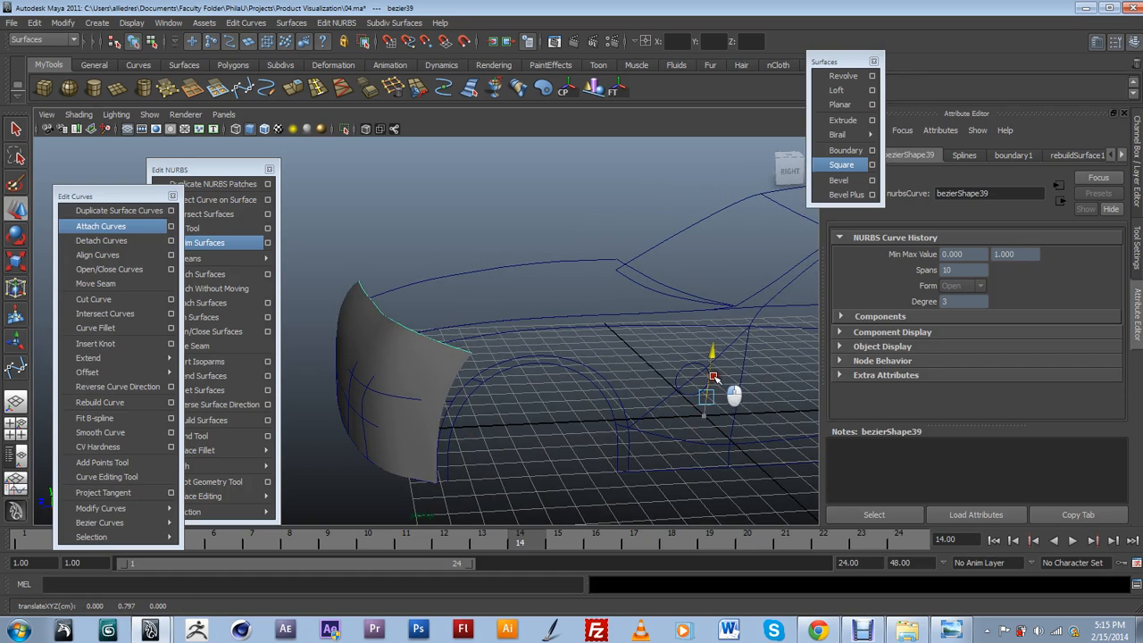
{"action": "key", "text": "ctrl+z"}
Duplicate the front surface's top edge curve in place.
{"action": "left_click", "coordinate": [399, 371]}
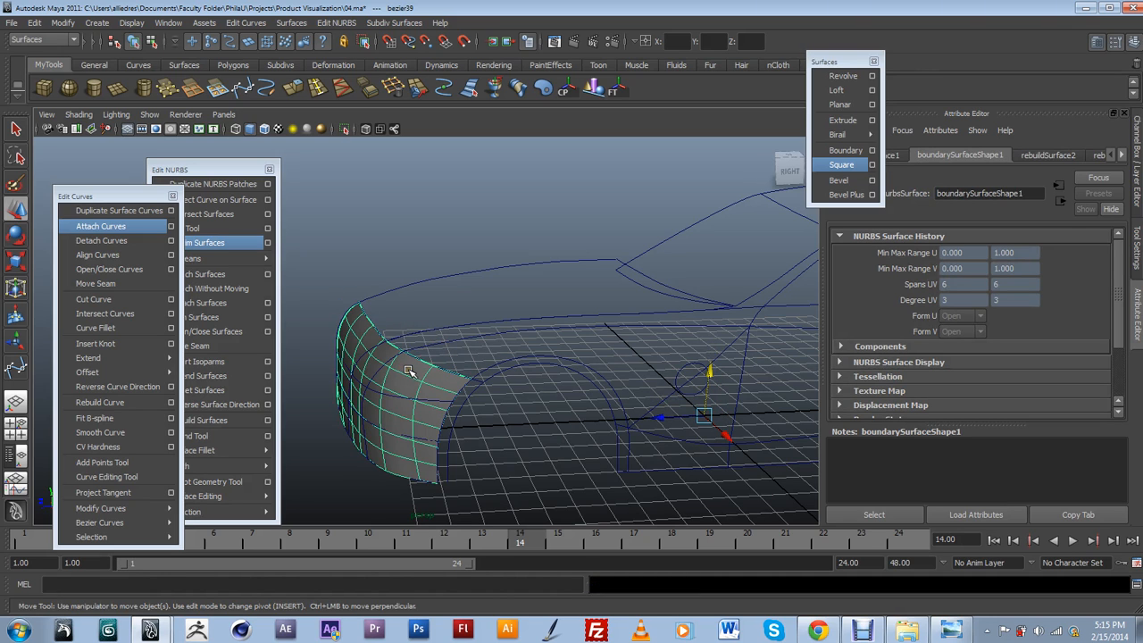
{"action": "left_click", "coordinate": [430, 296]}
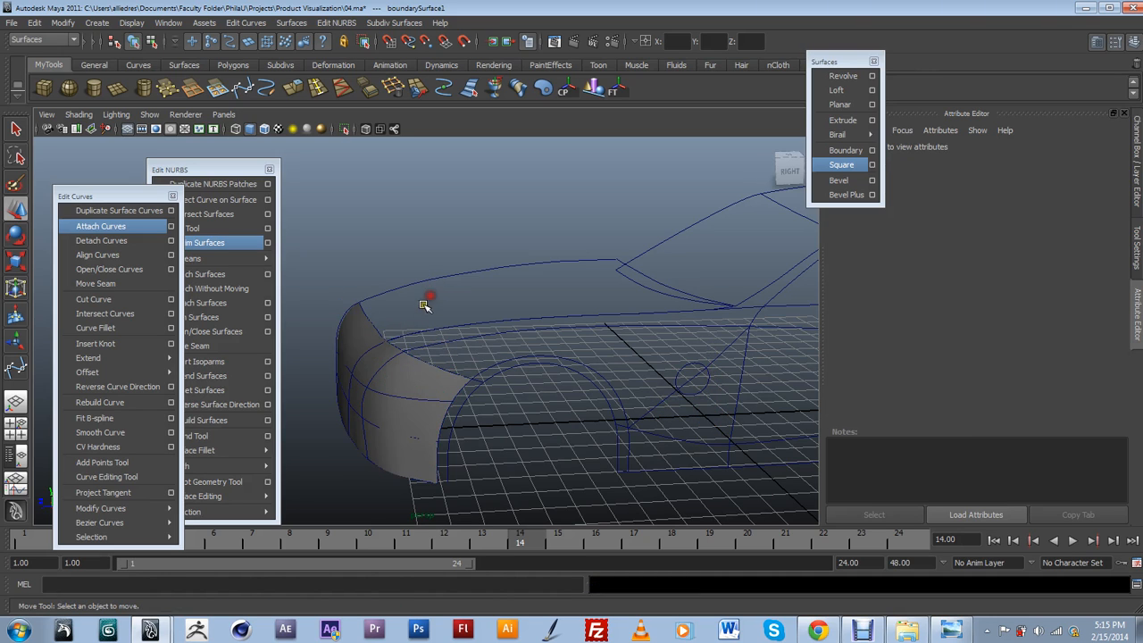
{"action": "scroll", "coordinate": [430, 319], "scroll_direction": "up", "scroll_amount": 4}
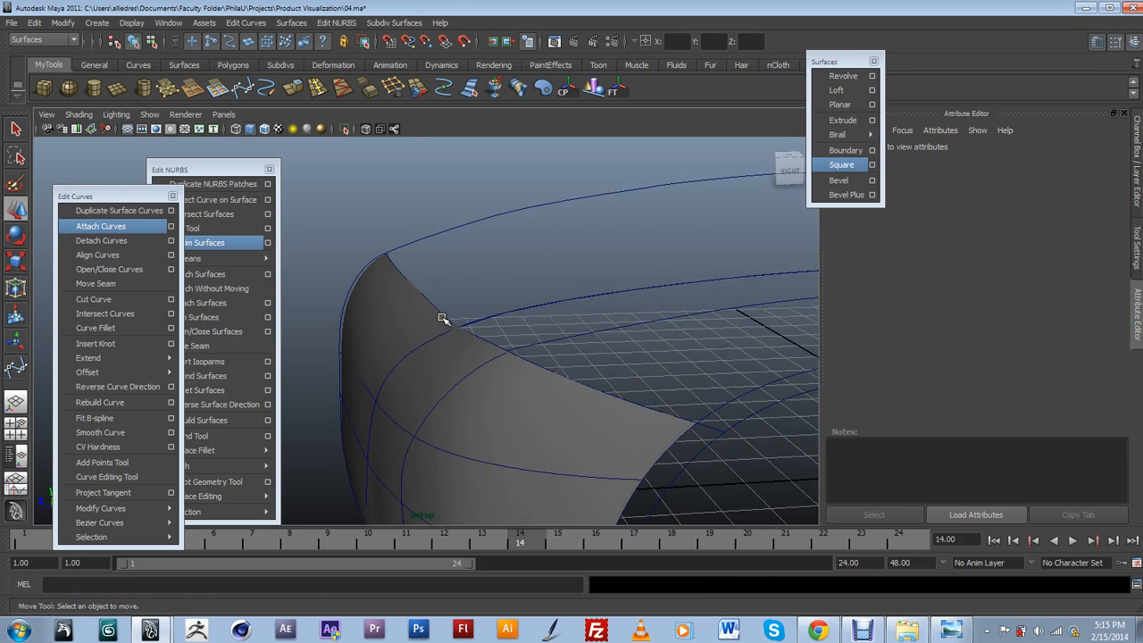
{"action": "left_click", "coordinate": [435, 296]}
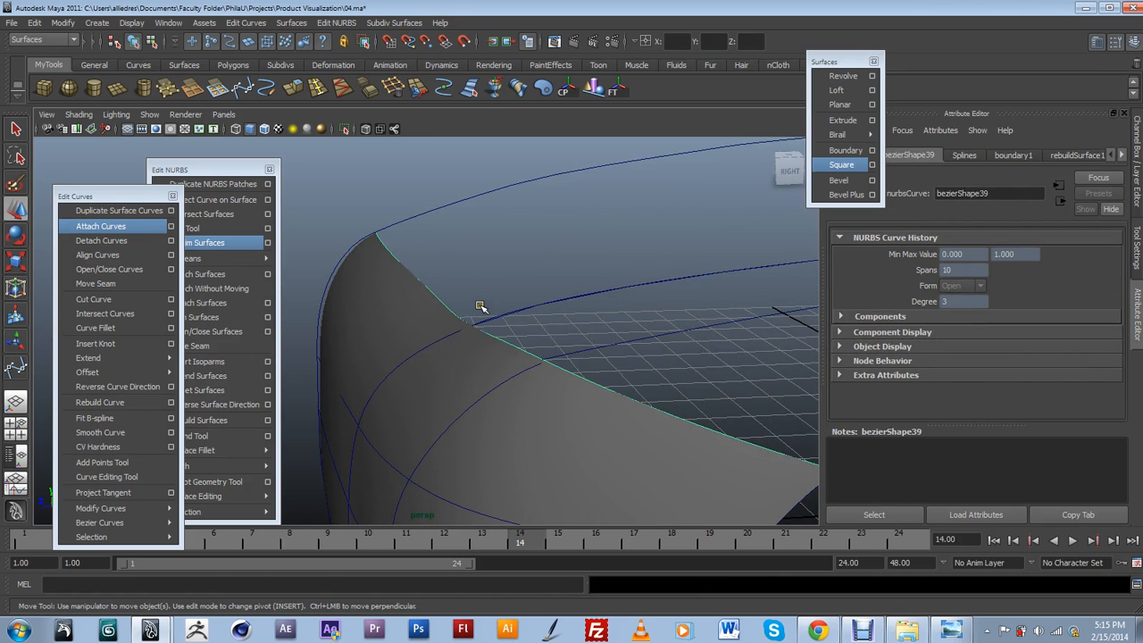
{"action": "scroll", "coordinate": [482, 306], "scroll_direction": "down", "scroll_amount": 5}
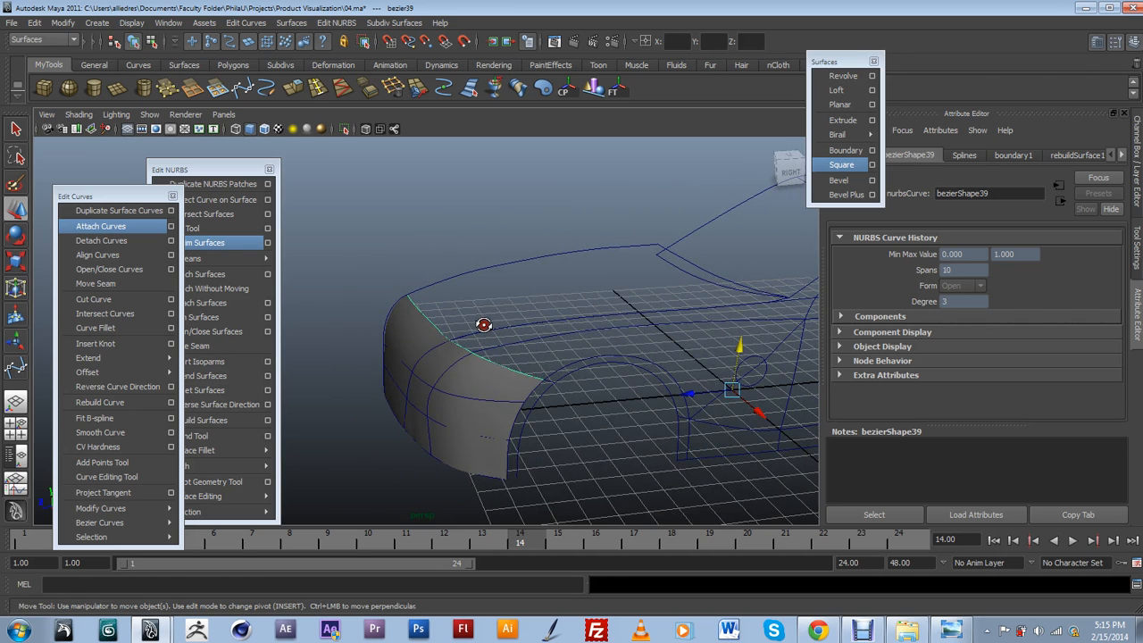
{"action": "left_click", "coordinate": [483, 331]}
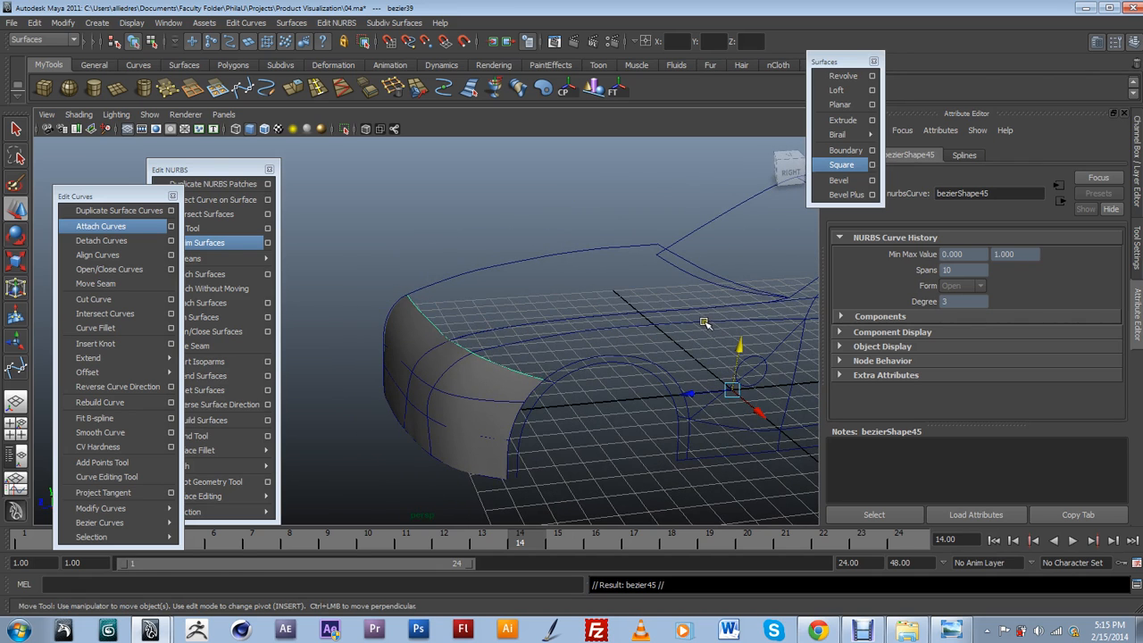
Select the original top edge curve, bezier39, where it overlaps its duplicate on the front surface.
{"action": "left_click", "coordinate": [539, 303]}
{"action": "left_click", "coordinate": [430, 319]}
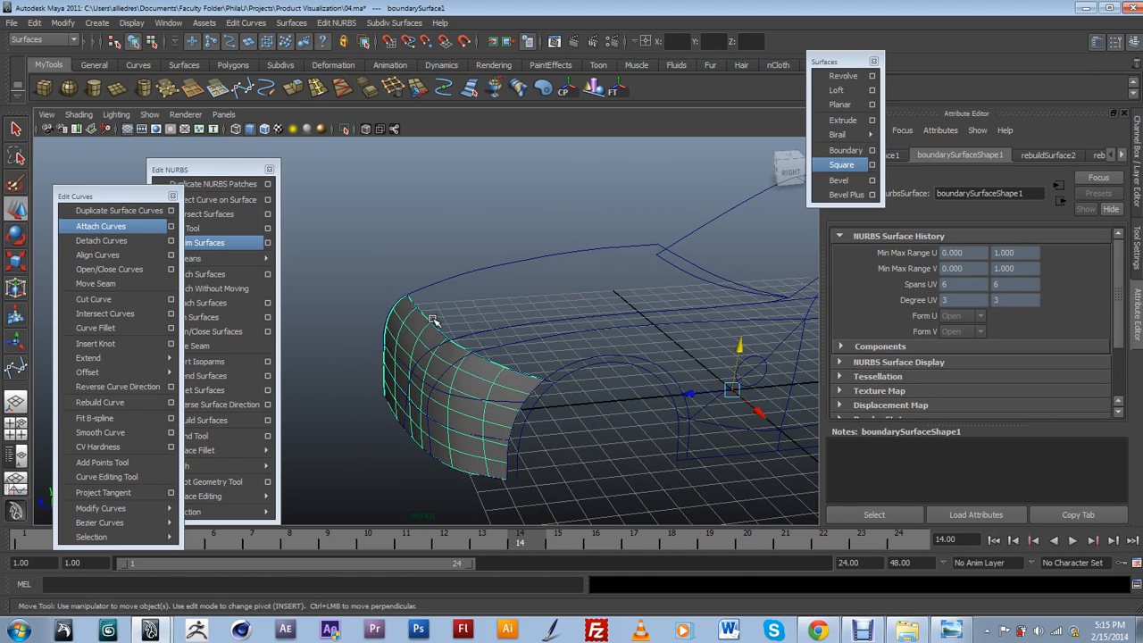
{"action": "scroll", "coordinate": [430, 319], "scroll_direction": "up", "scroll_amount": 5}
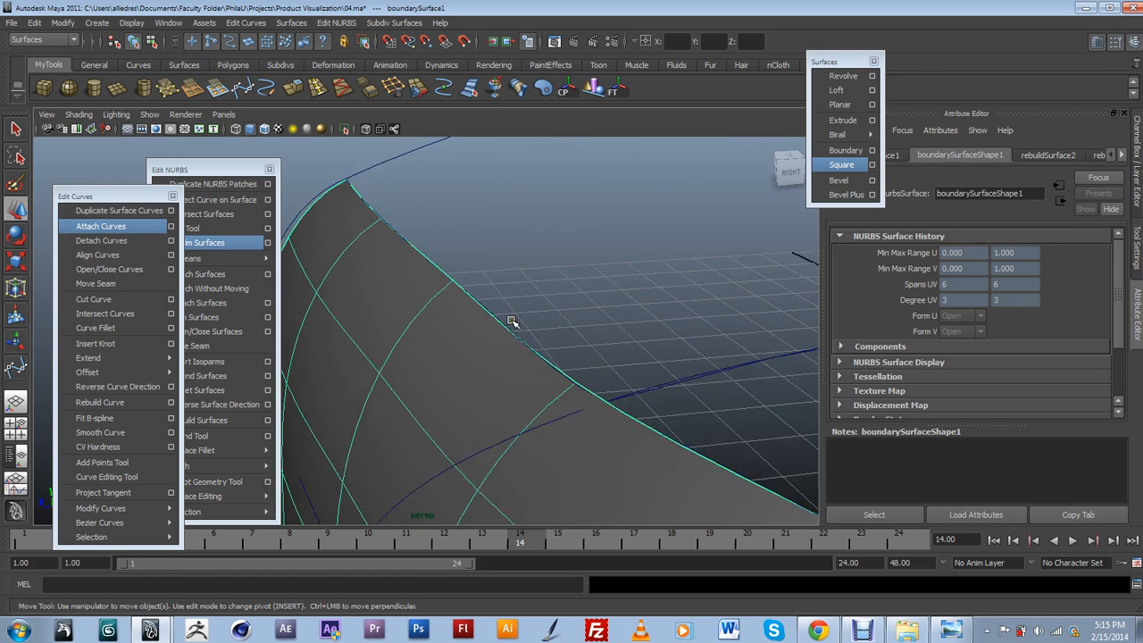
{"action": "scroll", "coordinate": [512, 321], "scroll_direction": "up", "scroll_amount": 2}
{"action": "left_click", "coordinate": [533, 305]}
{"action": "left_click", "coordinate": [540, 307]}
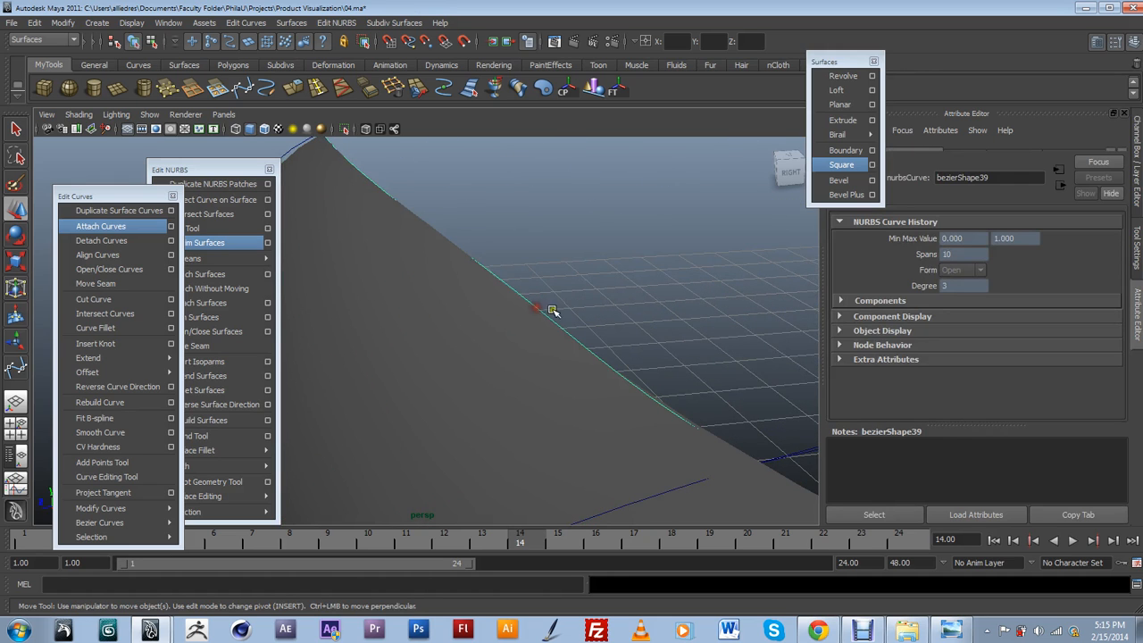
Try lowering the original top edge curve by about 1 cm away from its duplicate, and return it to its place.
{"action": "scroll", "coordinate": [633, 336], "scroll_direction": "down", "scroll_amount": 8}
{"action": "mouse_move", "coordinate": [731, 351]}
{"action": "left_mouse_down"}
{"action": "mouse_move", "coordinate": [728, 371]}
{"action": "mouse_move", "coordinate": [731, 354]}
{"action": "left_mouse_up"}
{"action": "scroll", "coordinate": [447, 359], "scroll_direction": "up", "scroll_amount": 8}
{"action": "left_click", "coordinate": [594, 346]}
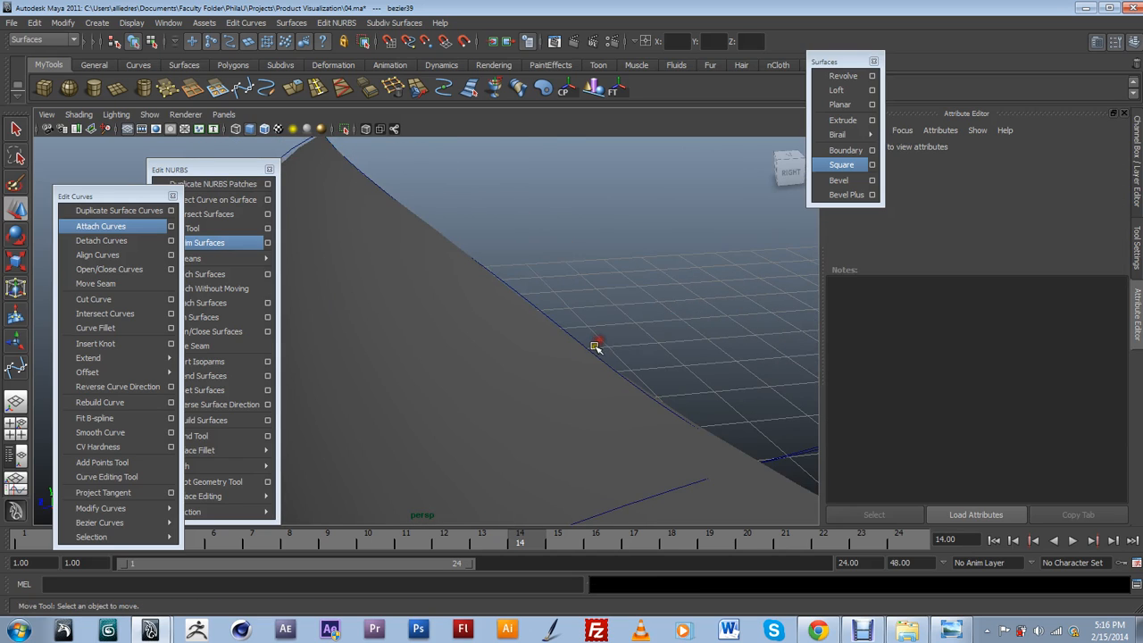
{"action": "left_click", "coordinate": [592, 349]}
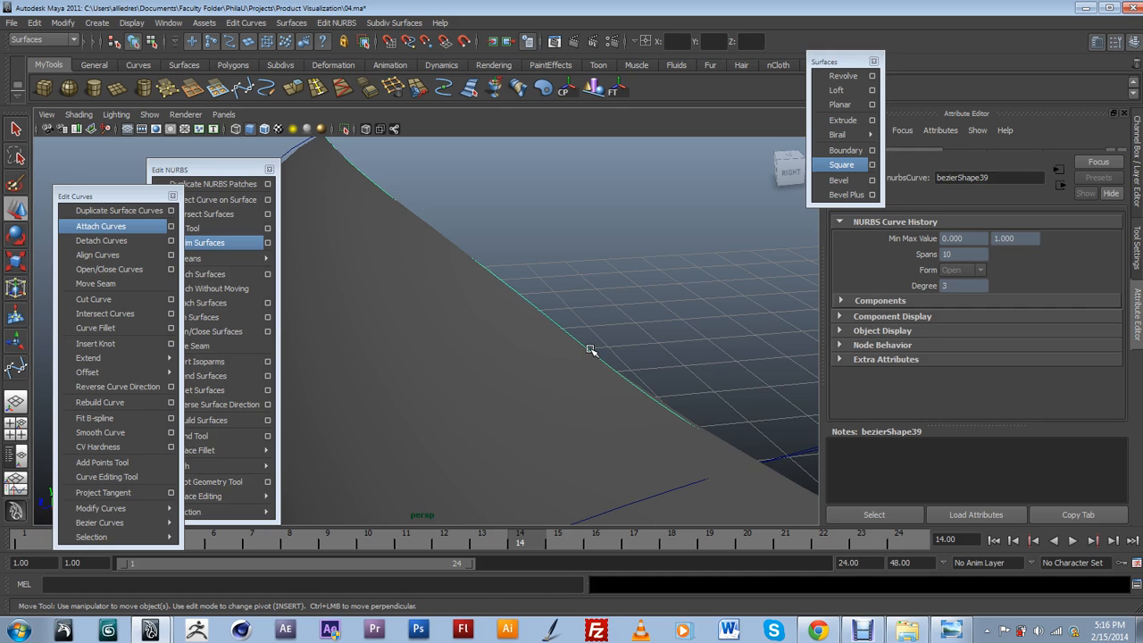
{"action": "scroll", "coordinate": [601, 349], "scroll_direction": "down", "scroll_amount": 5}
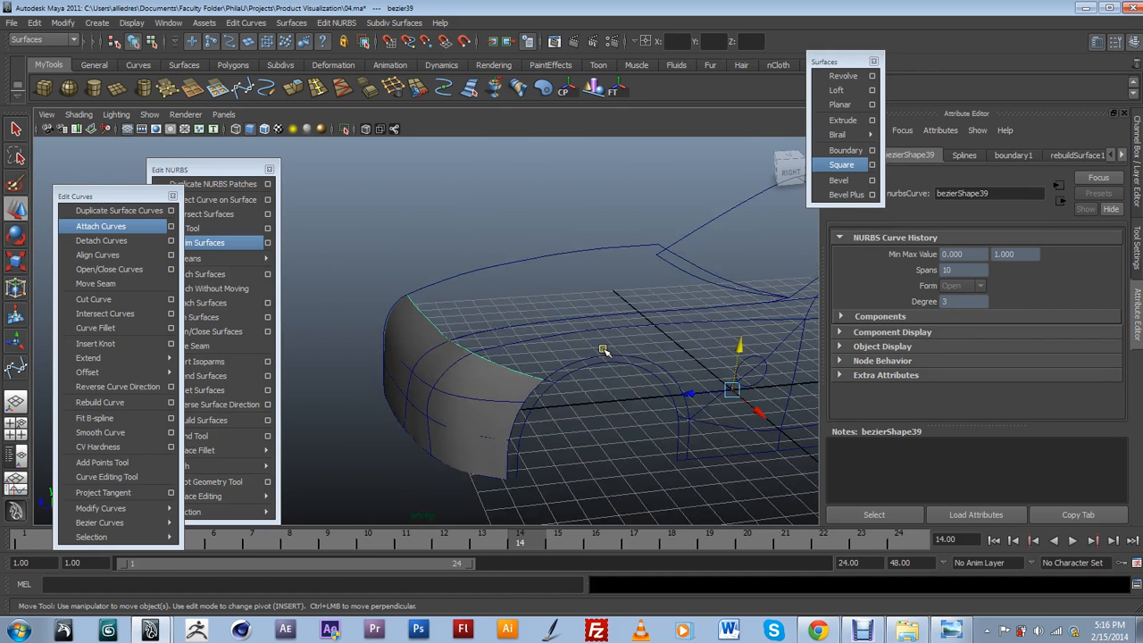
{"action": "left_click_drag", "start_coordinate": [738, 351], "coordinate": [740, 332]}
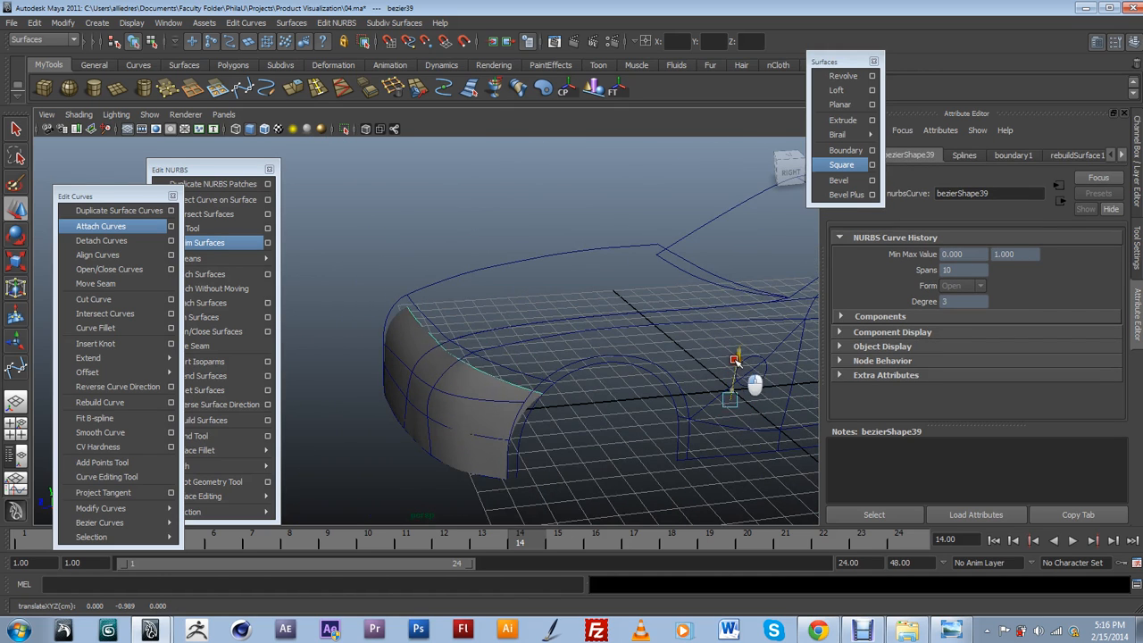
{"action": "scroll", "coordinate": [460, 340], "scroll_direction": "up", "scroll_amount": 6}
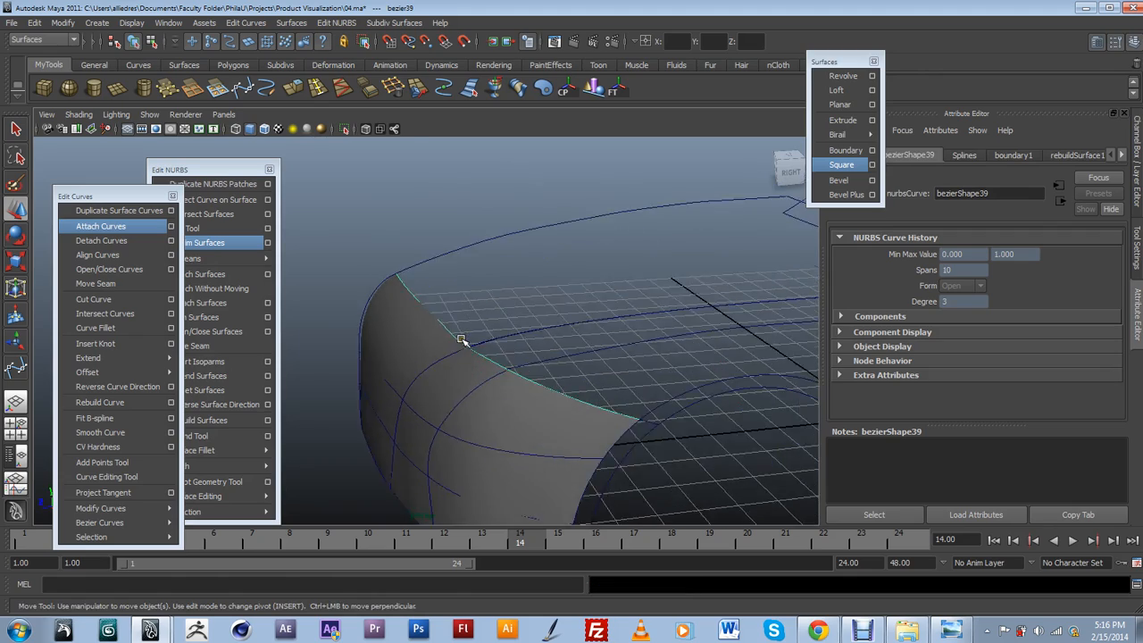
{"action": "left_click_drag", "start_coordinate": [460, 339], "coordinate": [581, 451], "text": "alt"}
{"action": "left_click_drag", "start_coordinate": [528, 330], "coordinate": [500, 304], "text": "alt"}
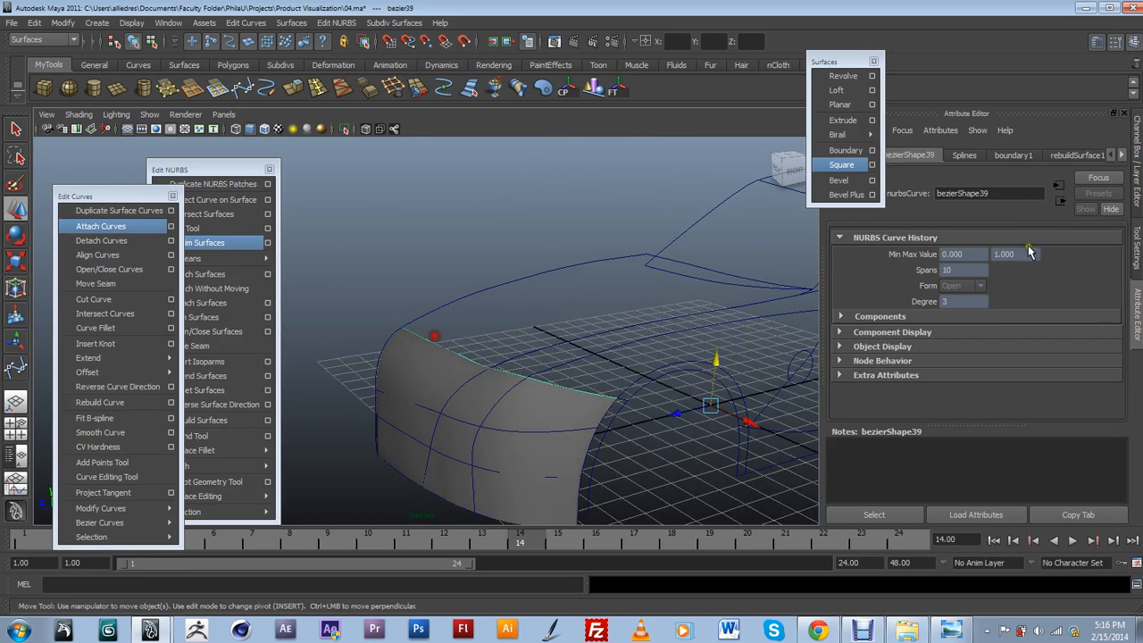
Show the Channel Box and Layer Editor, and select the front surface.
{"action": "left_click", "coordinate": [1138, 161]}
{"action": "left_click_drag", "start_coordinate": [536, 420], "coordinate": [399, 373], "text": "alt"}
{"action": "left_click", "coordinate": [443, 317]}
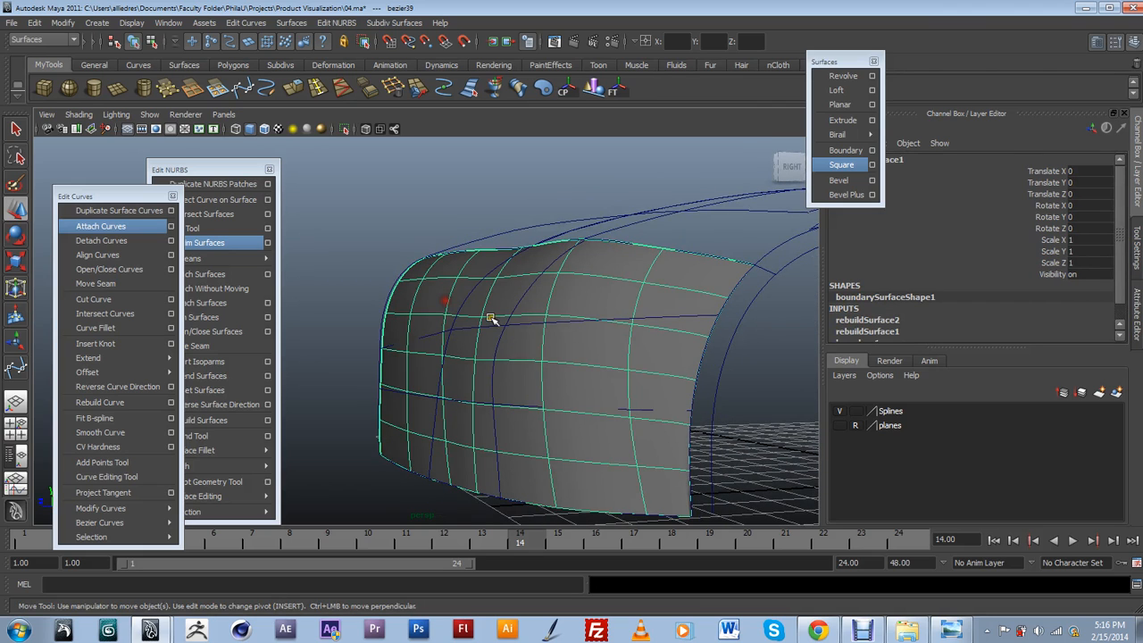
{"action": "left_click_drag", "start_coordinate": [650, 418], "coordinate": [400, 315], "text": "alt"}
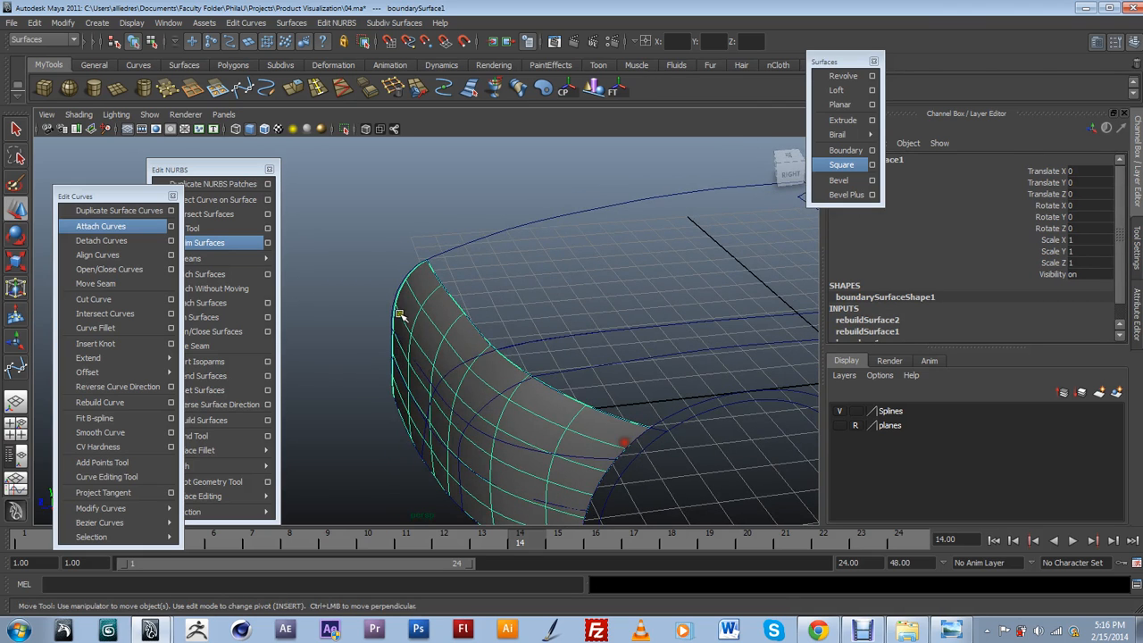
Delete the construction history of the front surface and clear the selection.
{"action": "left_click_drag", "start_coordinate": [465, 445], "coordinate": [515, 416], "text": "alt"}
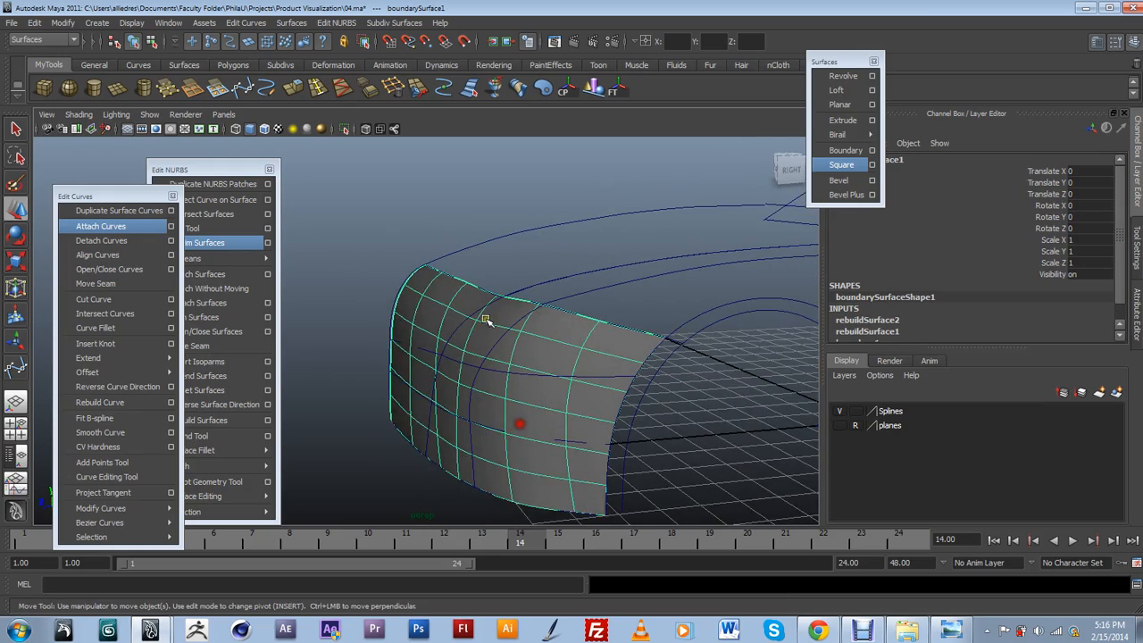
{"action": "left_click", "coordinate": [429, 202]}
{"action": "left_click", "coordinate": [444, 308]}
{"action": "left_click", "coordinate": [58, 25]}
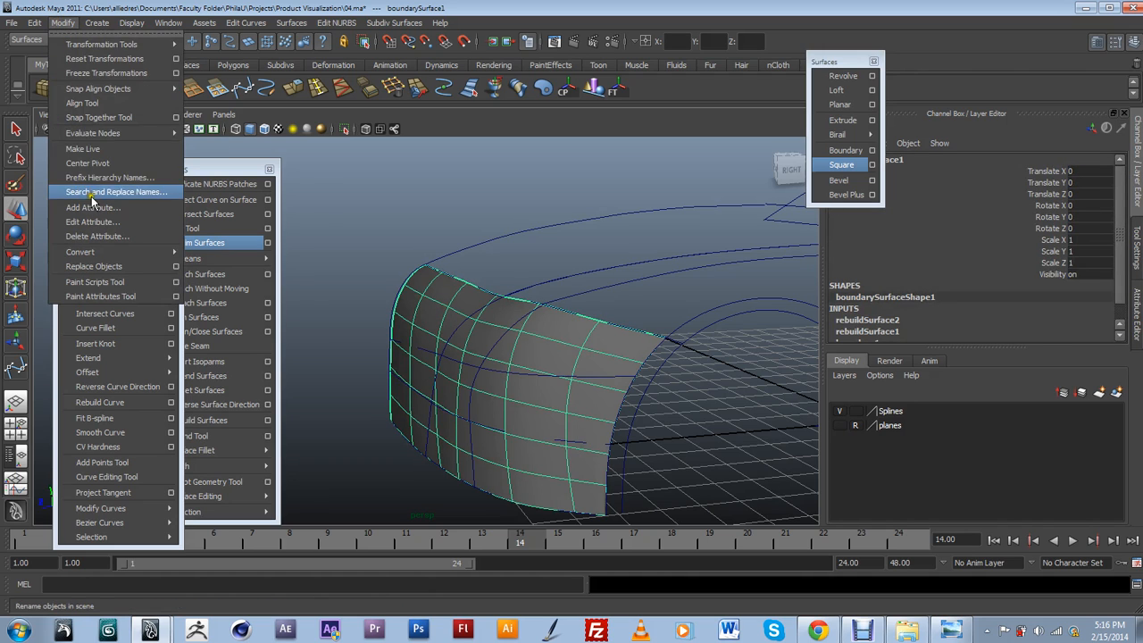
{"action": "mouse_move", "coordinate": [34, 24]}
{"action": "mouse_move", "coordinate": [85, 178]}
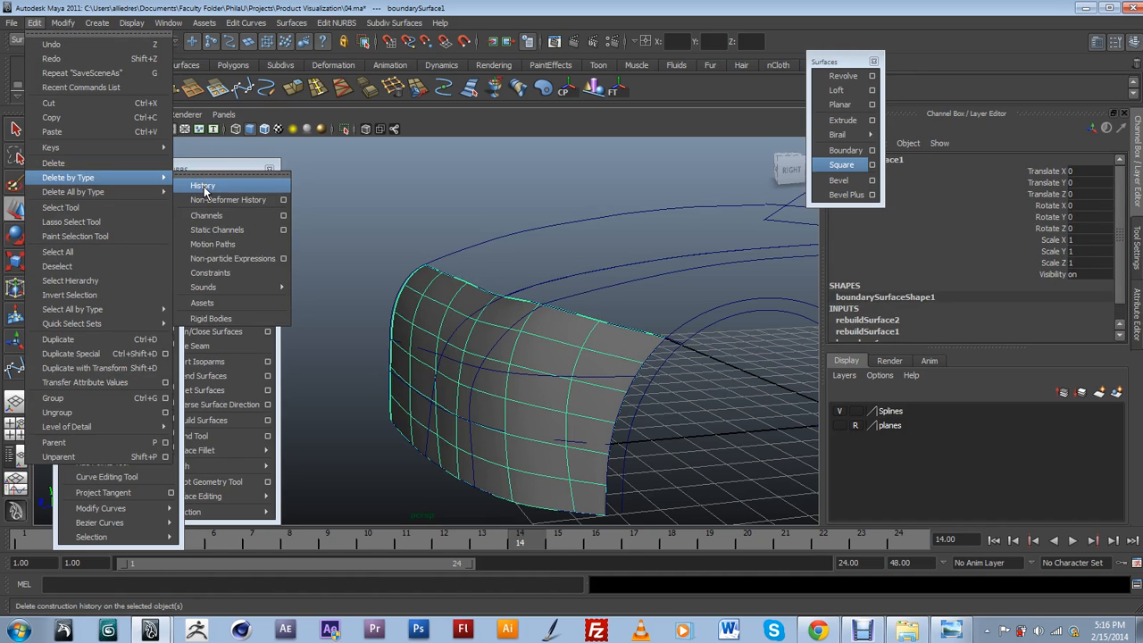
{"action": "left_click", "coordinate": [203, 186]}
{"action": "left_click", "coordinate": [349, 211]}
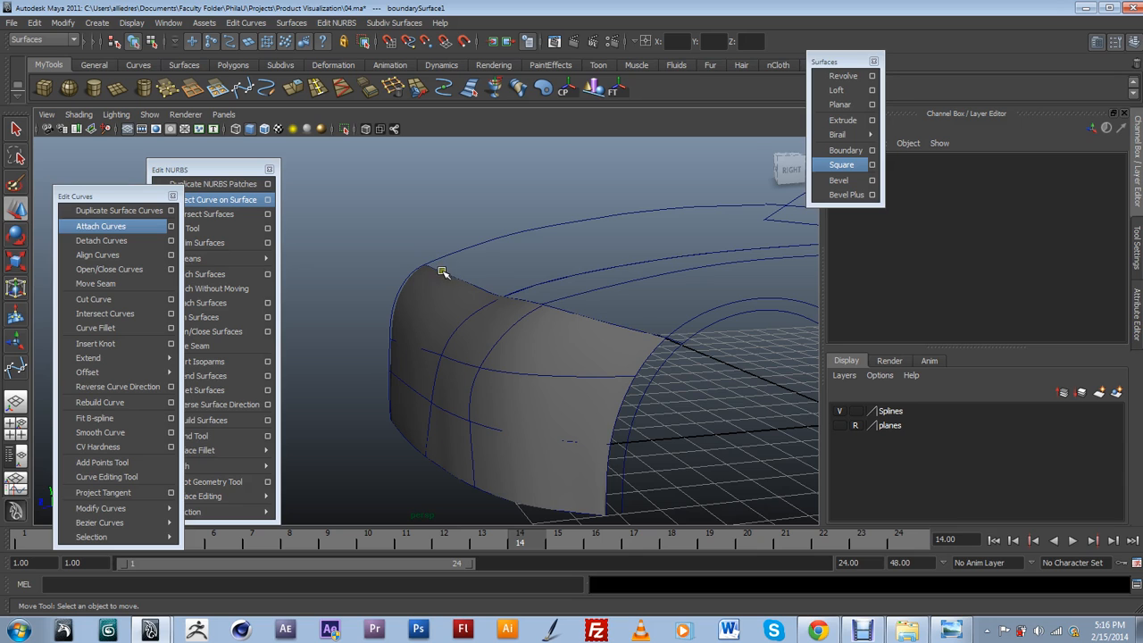
Delete the original top edge curve, bezier39, leaving its duplicate on the front surface.
{"action": "left_click", "coordinate": [442, 272]}
{"action": "scroll", "coordinate": [521, 309], "scroll_direction": "down", "scroll_amount": 6}
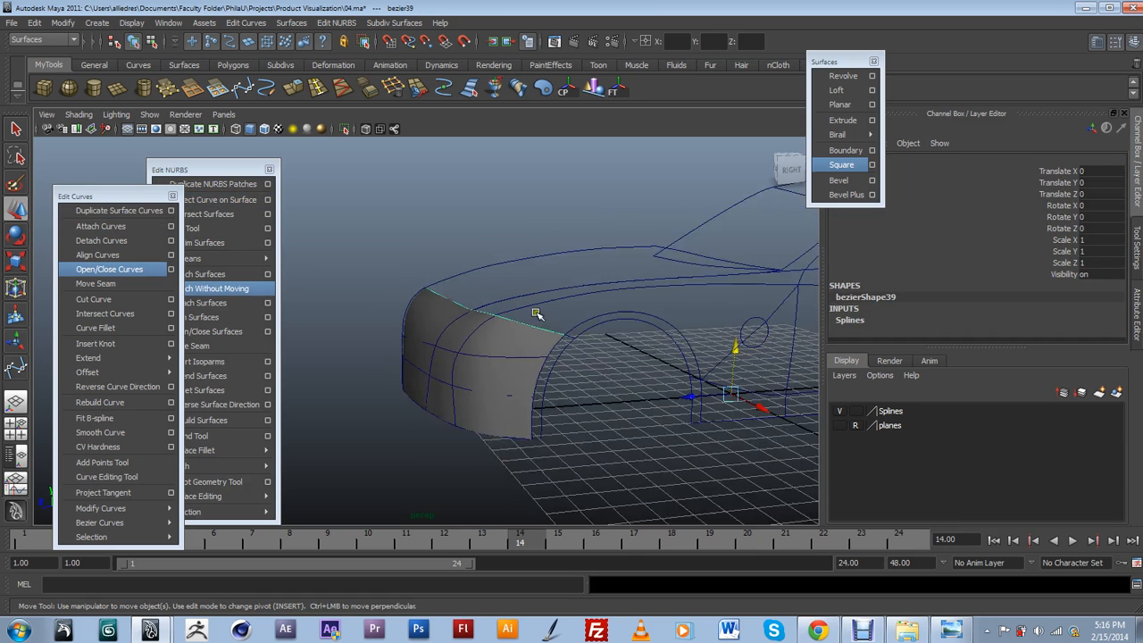
{"action": "left_click_drag", "start_coordinate": [635, 341], "coordinate": [639, 318]}
{"action": "key", "text": "Delete"}
{"action": "scroll", "coordinate": [467, 341], "scroll_direction": "up", "scroll_amount": 6}
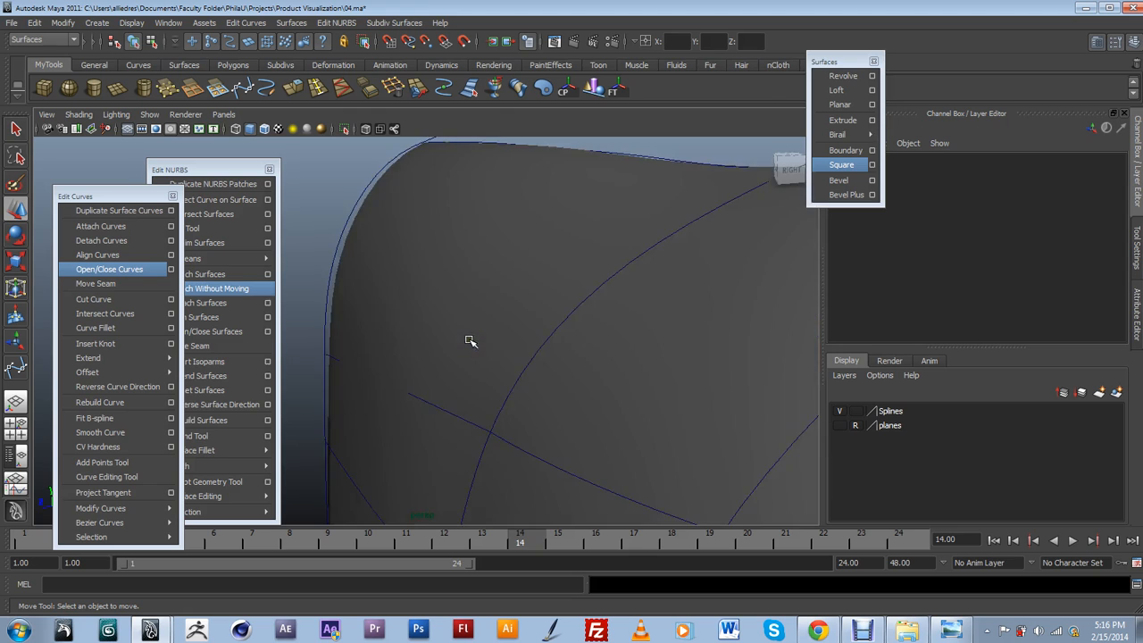
Try raising the remaining top edge curve, bezier45, away from the front surface, and undo the move.
{"action": "scroll", "coordinate": [454, 331], "scroll_direction": "down", "scroll_amount": 3}
{"action": "left_click", "coordinate": [550, 273]}
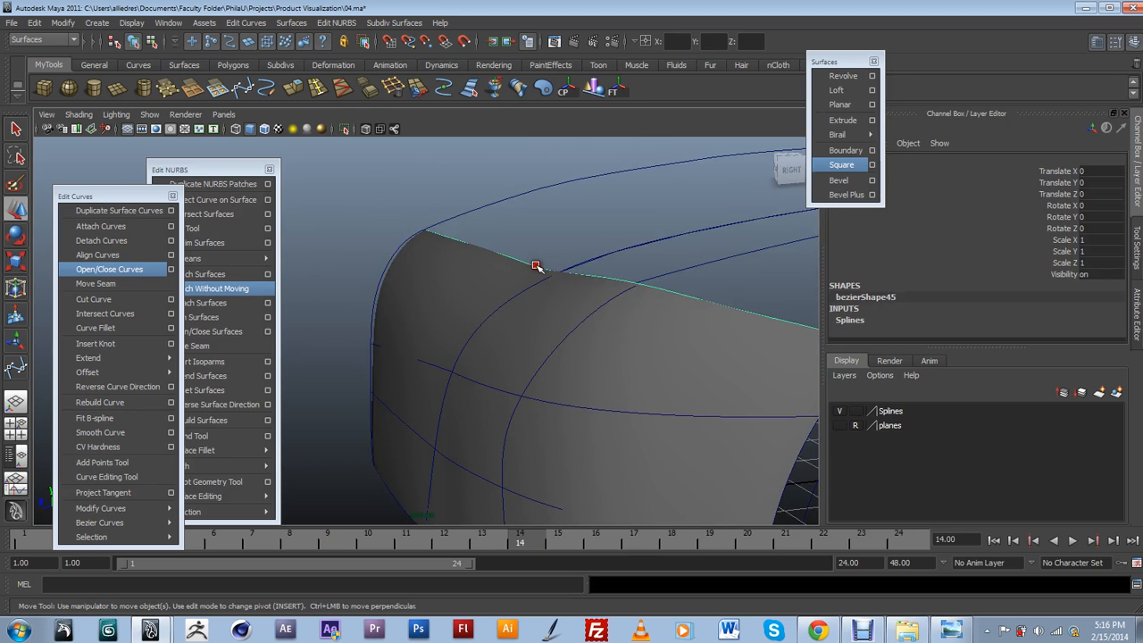
{"action": "left_click_drag", "start_coordinate": [662, 302], "coordinate": [654, 306], "text": "alt"}
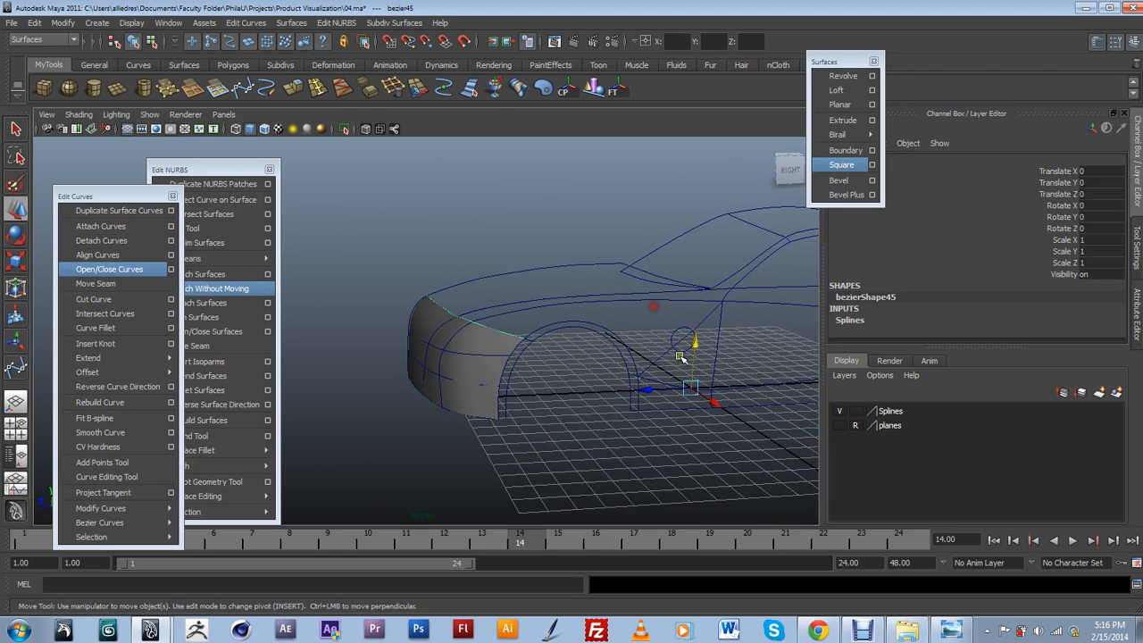
{"action": "left_click_drag", "start_coordinate": [695, 361], "coordinate": [700, 345]}
{"action": "key", "text": "ctrl+z"}
Detach the front surface's top edge curve, bezier45, at a curve point where the inner side line of the hood meets it.
{"action": "left_click_drag", "start_coordinate": [554, 341], "coordinate": [656, 355], "text": "alt"}
{"action": "right_click_drag", "start_coordinate": [655, 355], "coordinate": [633, 370], "text": "alt"}
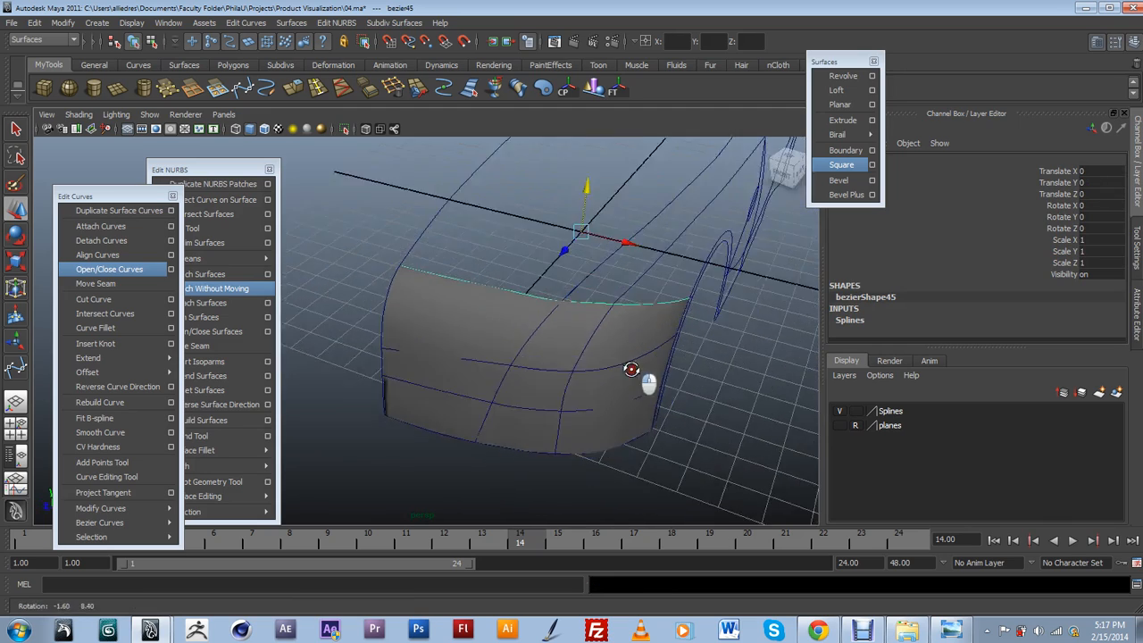
{"action": "left_click_drag", "start_coordinate": [633, 370], "coordinate": [571, 403], "text": "alt"}
{"action": "right_click_drag", "start_coordinate": [572, 402], "coordinate": [535, 411], "text": "alt"}
{"action": "left_click_drag", "start_coordinate": [536, 411], "coordinate": [474, 357], "text": "alt"}
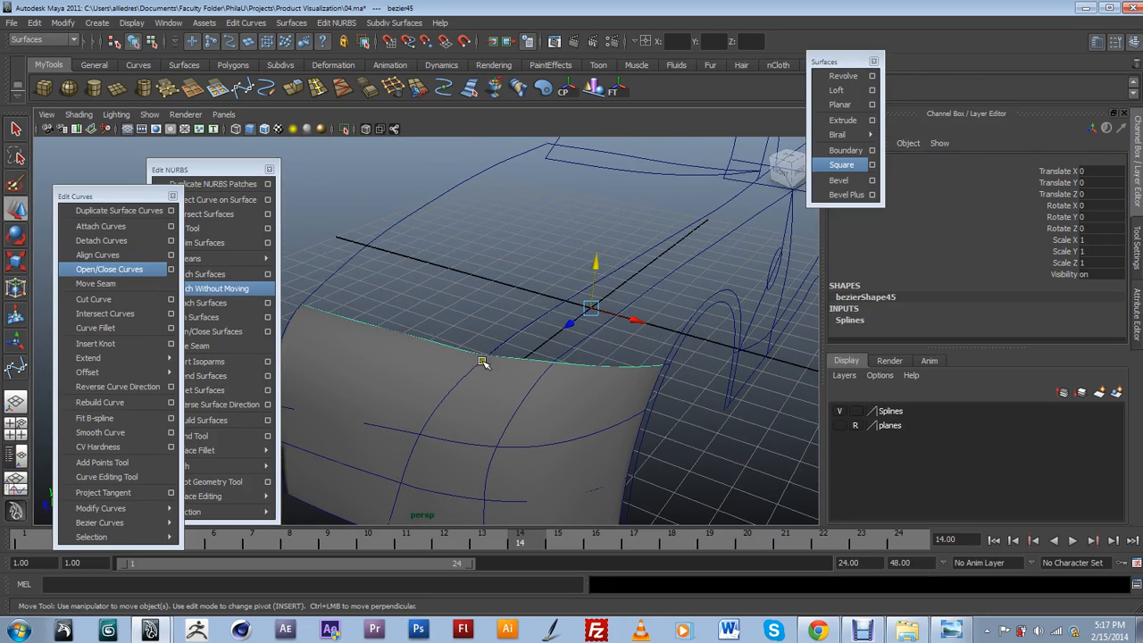
{"action": "left_click", "coordinate": [461, 328]}
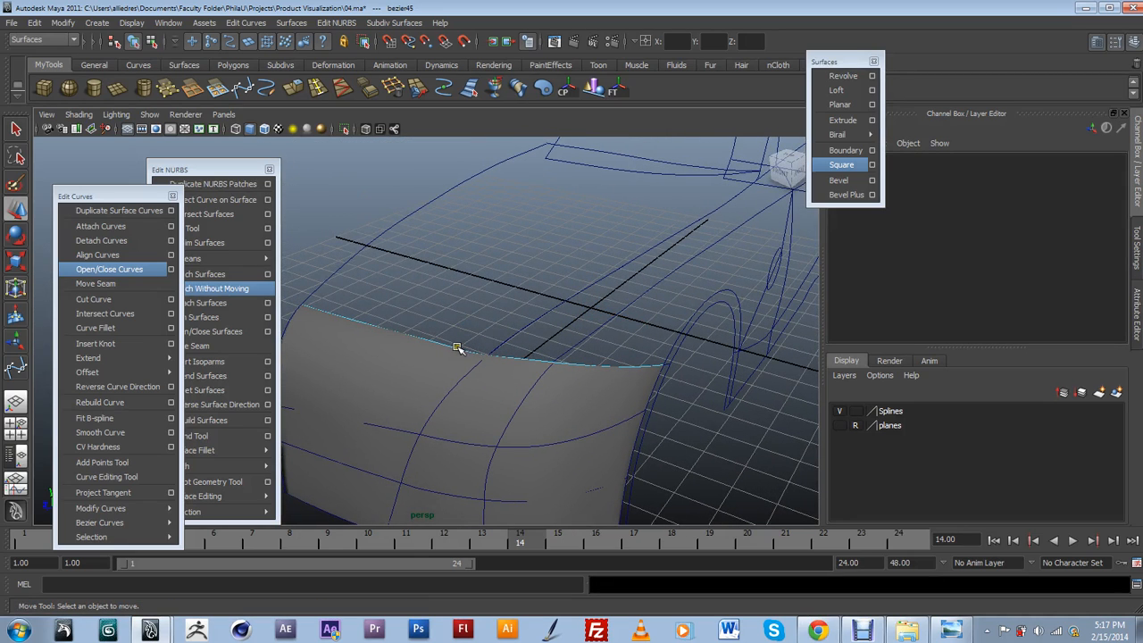
{"action": "left_click", "coordinate": [484, 360]}
{"action": "left_click_drag", "start_coordinate": [569, 443], "coordinate": [467, 304], "text": "alt"}
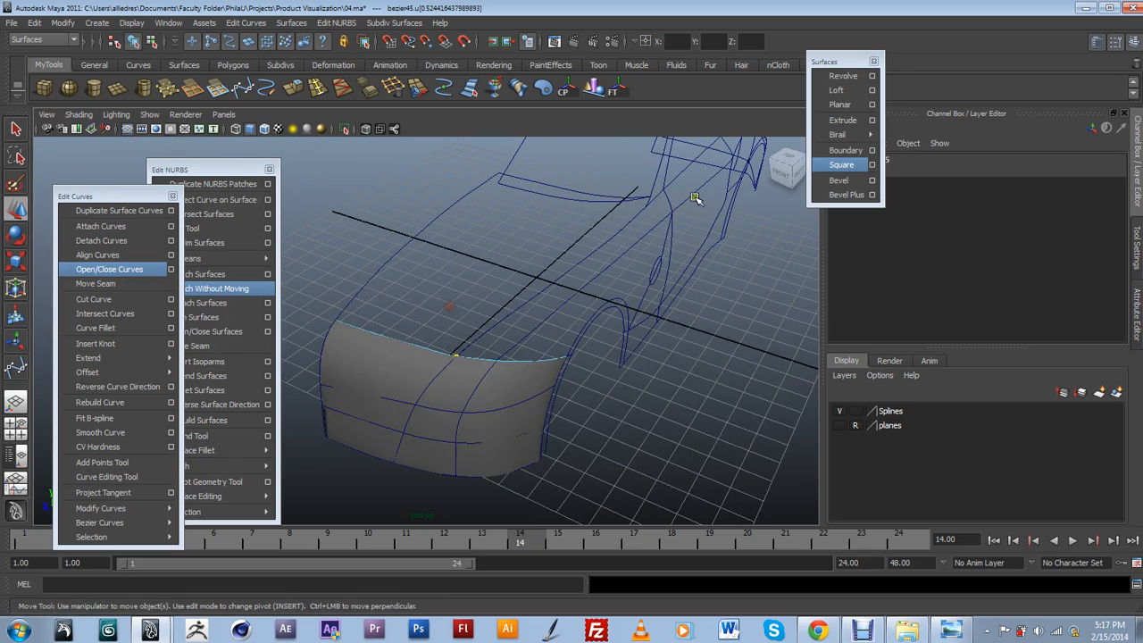
{"action": "left_click_drag", "start_coordinate": [663, 226], "coordinate": [483, 386], "text": "alt"}
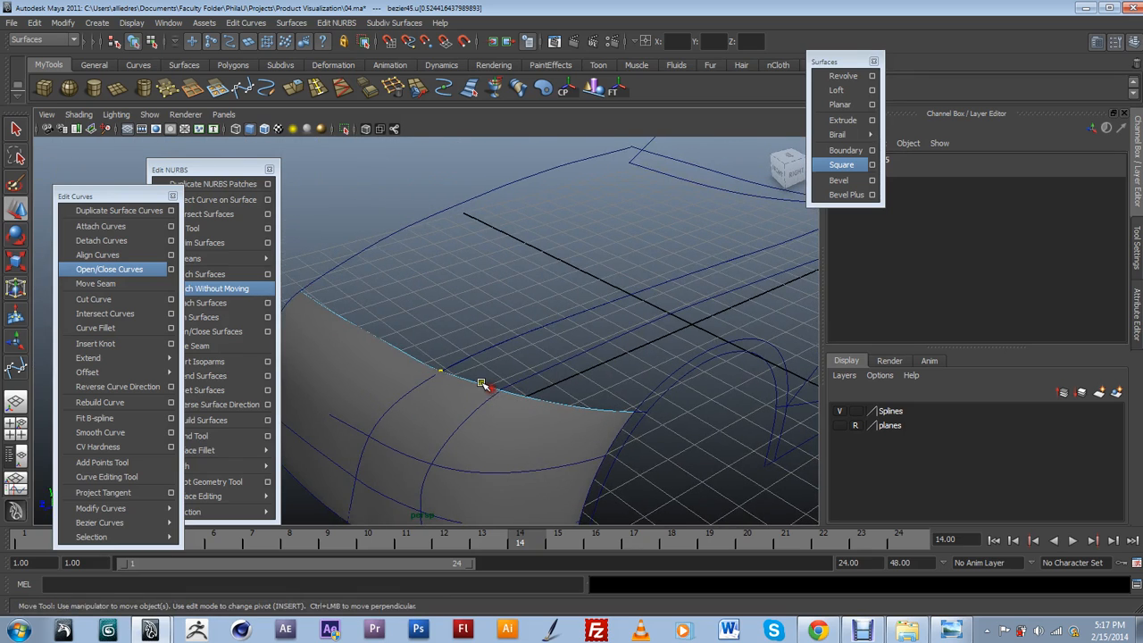
{"action": "left_click_drag", "start_coordinate": [219, 171], "coordinate": [211, 198]}
{"action": "left_click_drag", "start_coordinate": [111, 196], "coordinate": [72, 201]}
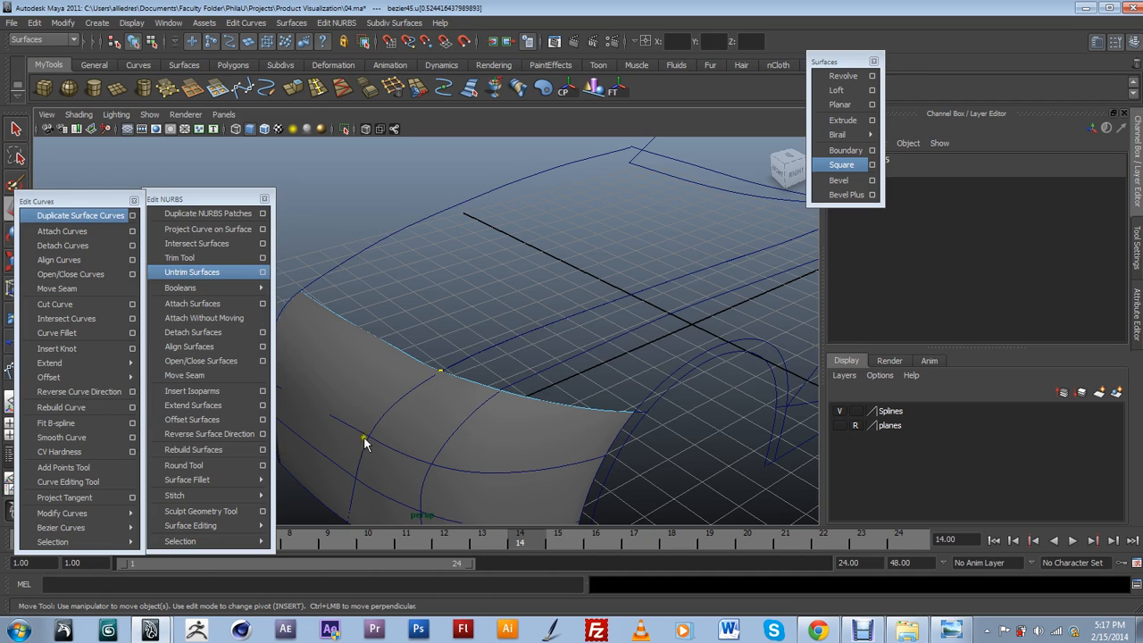
{"action": "left_click", "coordinate": [63, 245]}
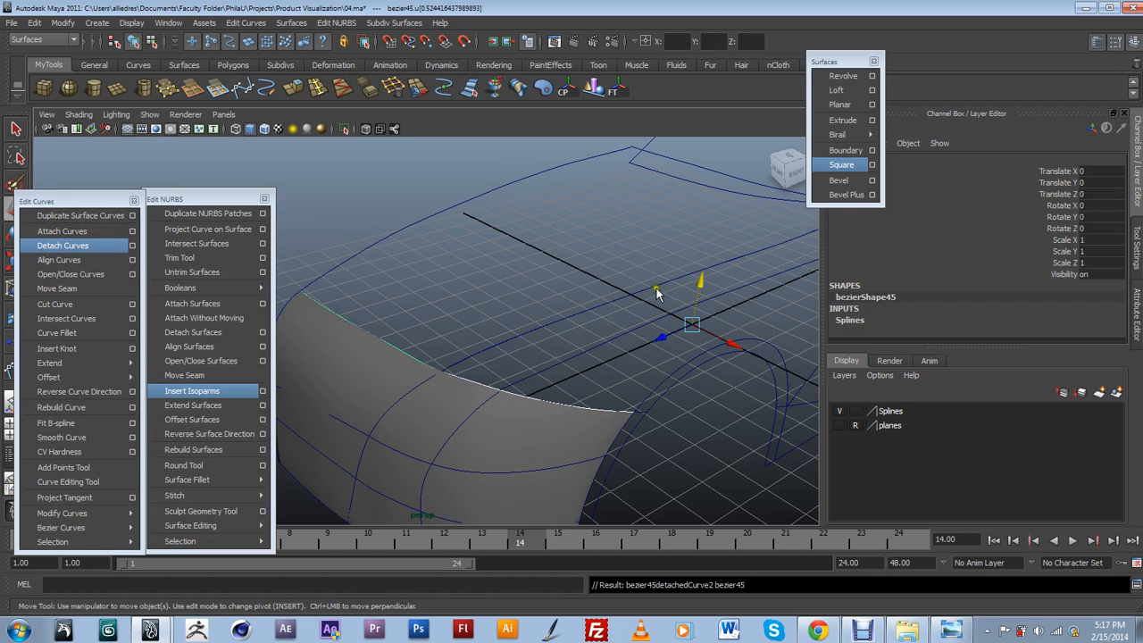
Put the front surface on a new display layer named Surfaces.
{"action": "left_click", "coordinate": [377, 331]}
{"action": "left_click", "coordinate": [375, 333]}
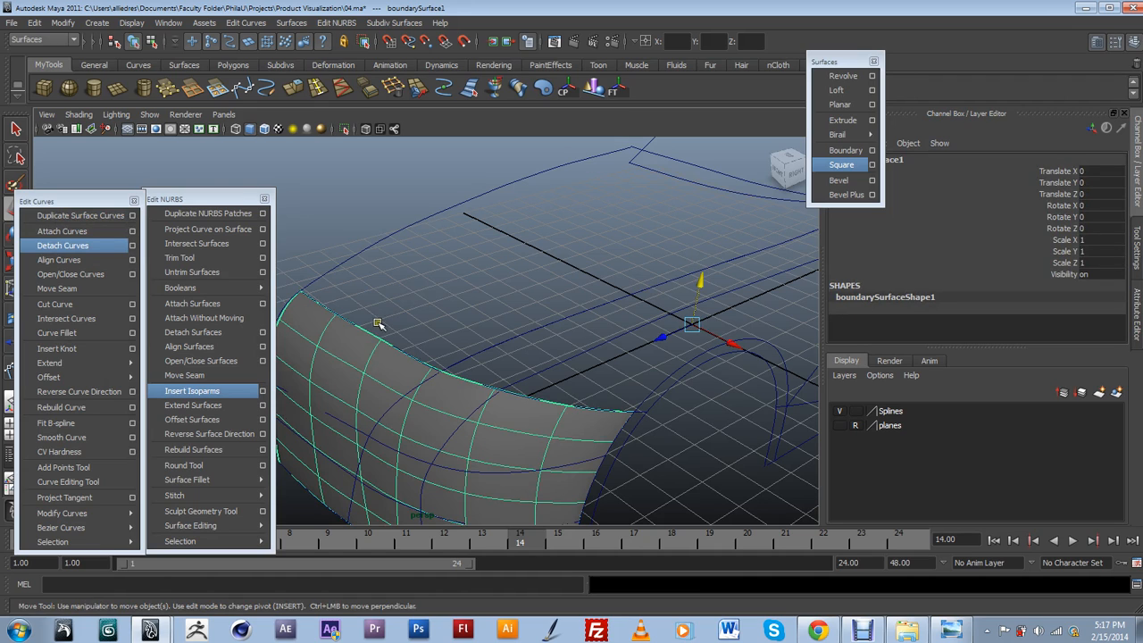
{"action": "left_click", "coordinate": [461, 319]}
{"action": "left_click", "coordinate": [491, 429]}
{"action": "left_click", "coordinate": [1116, 392]}
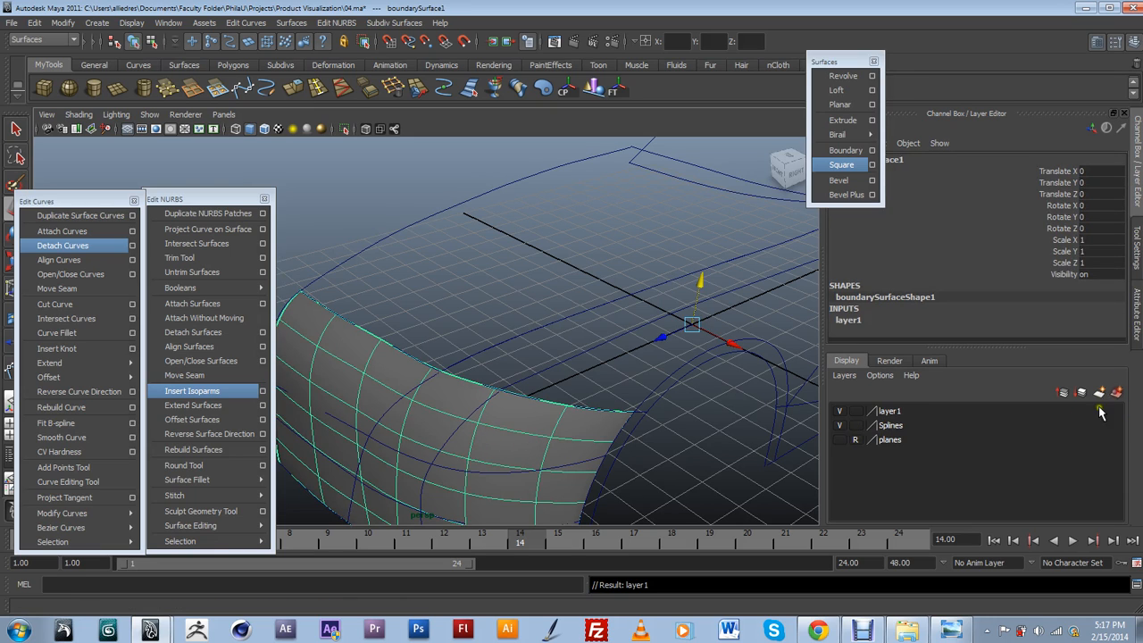
{"action": "double_click", "coordinate": [891, 411]}
{"action": "double_click", "coordinate": [457, 247]}
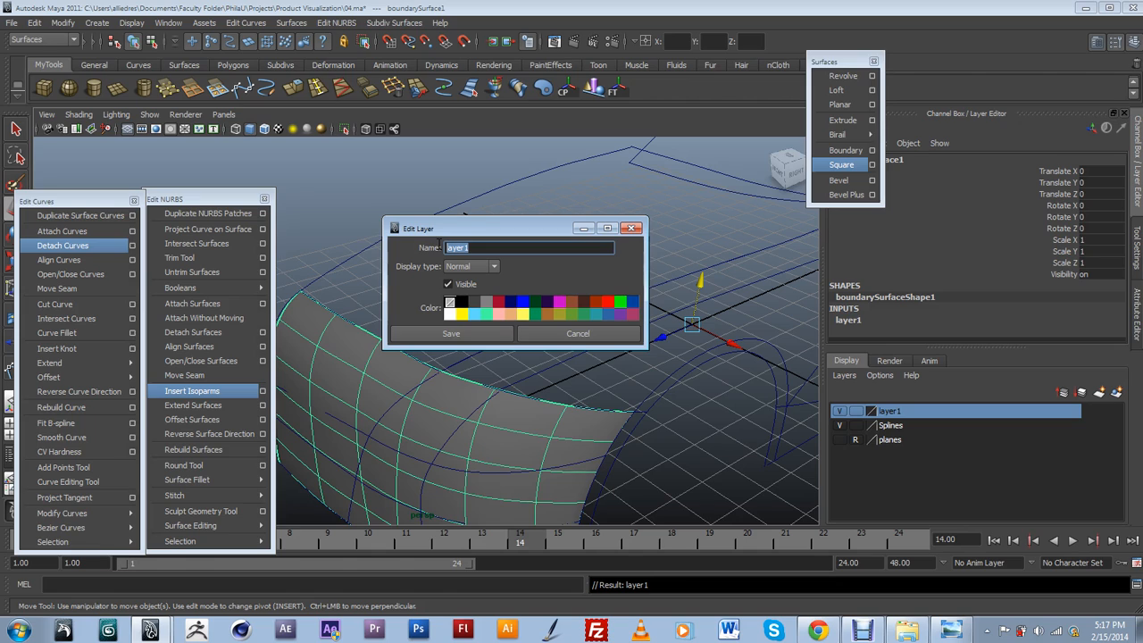
{"action": "type", "text": "Surfaces"}
{"action": "left_click", "coordinate": [471, 333]}
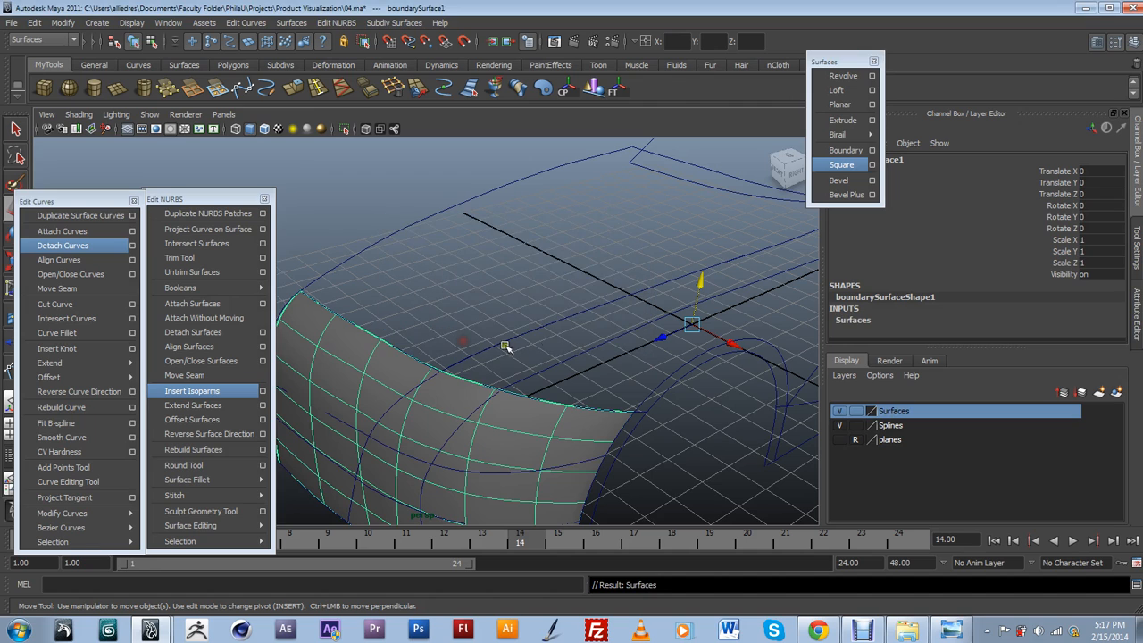
Set the Surfaces layer to reference display and clear the selection.
{"action": "left_click", "coordinate": [857, 411]}
{"action": "left_click", "coordinate": [856, 411]}
{"action": "left_click", "coordinate": [458, 344]}
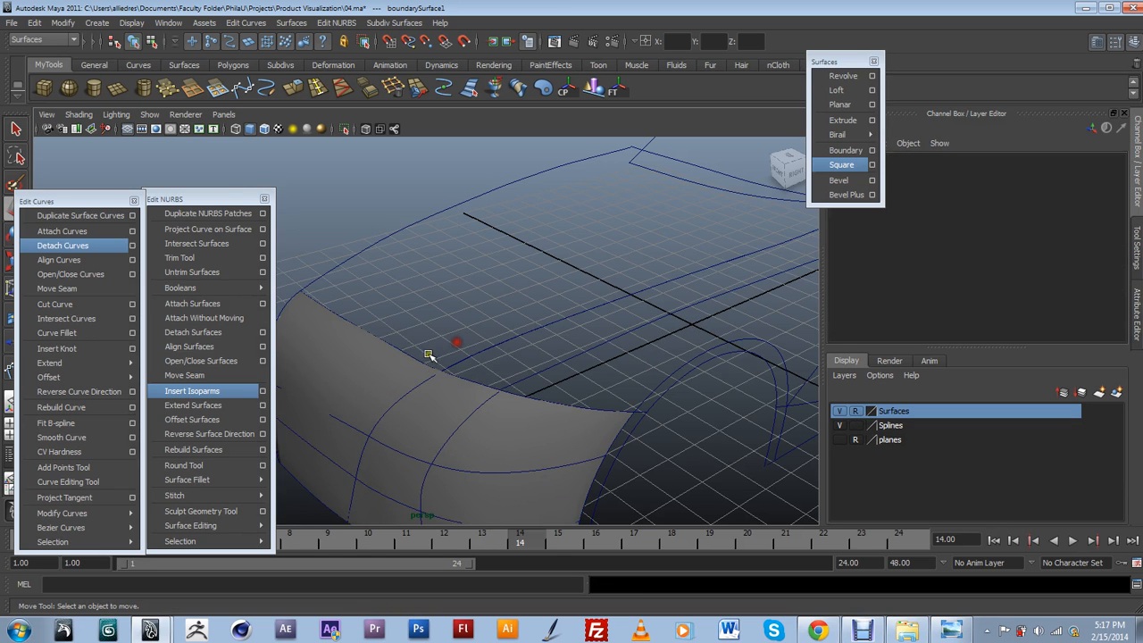
Check the hood boundary by selecting the detached top edge piece, the inner side curve and the centre curve one at a time.
{"action": "left_click", "coordinate": [411, 354]}
{"action": "left_click_drag", "start_coordinate": [446, 356], "coordinate": [477, 380], "text": "alt"}
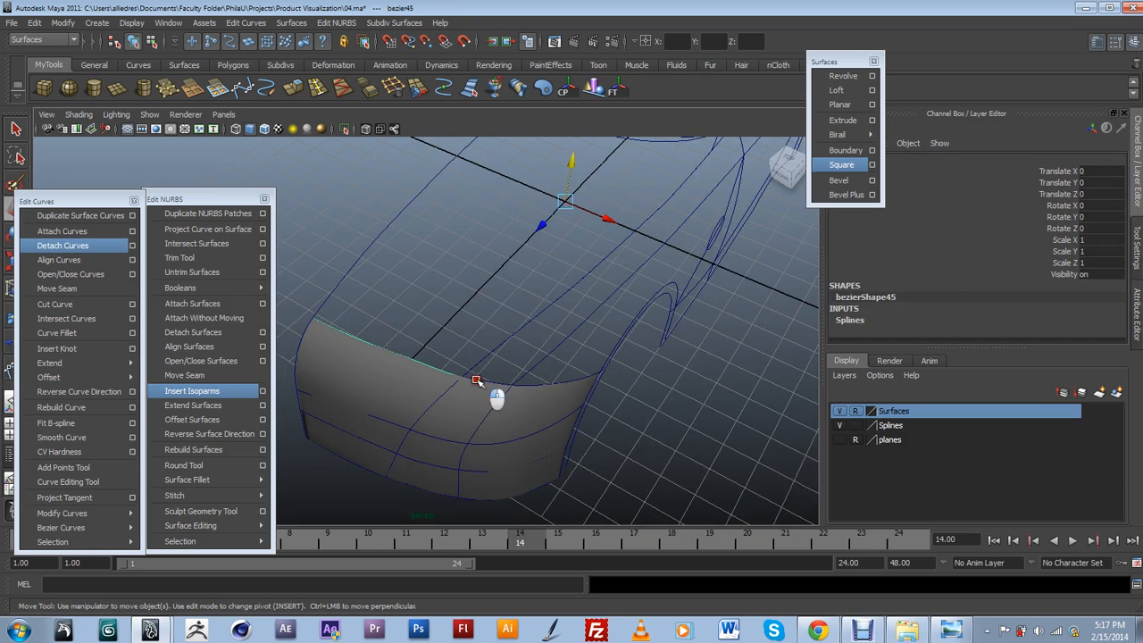
{"action": "key", "text": "g"}
{"action": "left_click", "coordinate": [462, 371]}
{"action": "left_click_drag", "start_coordinate": [484, 340], "coordinate": [589, 297], "text": "alt"}
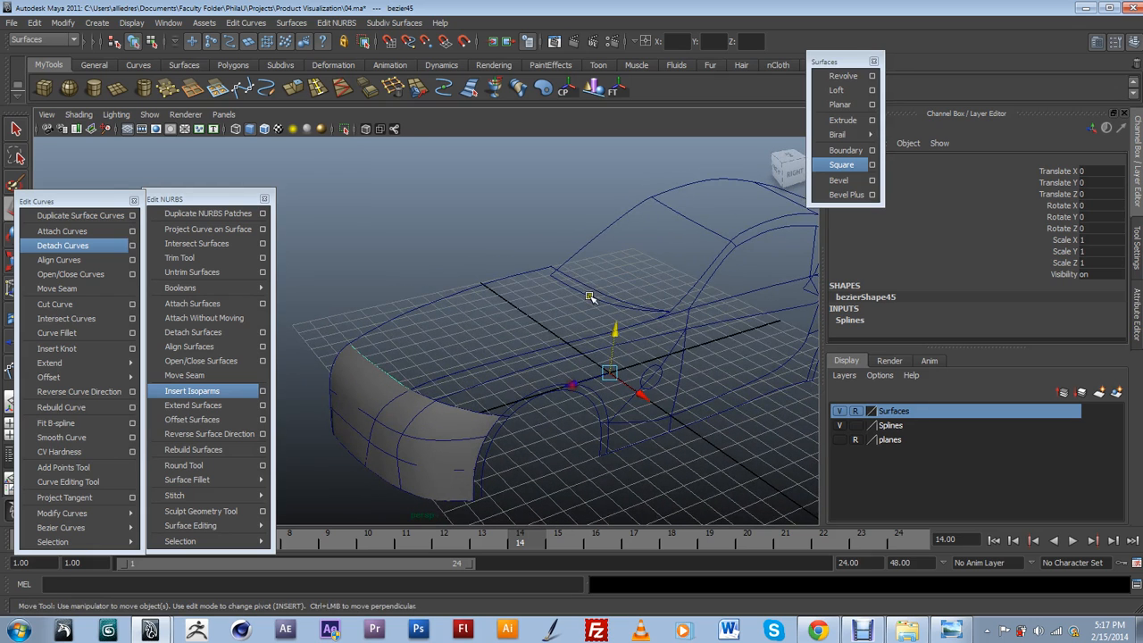
{"action": "left_click", "coordinate": [472, 289]}
{"action": "left_click", "coordinate": [515, 359]}
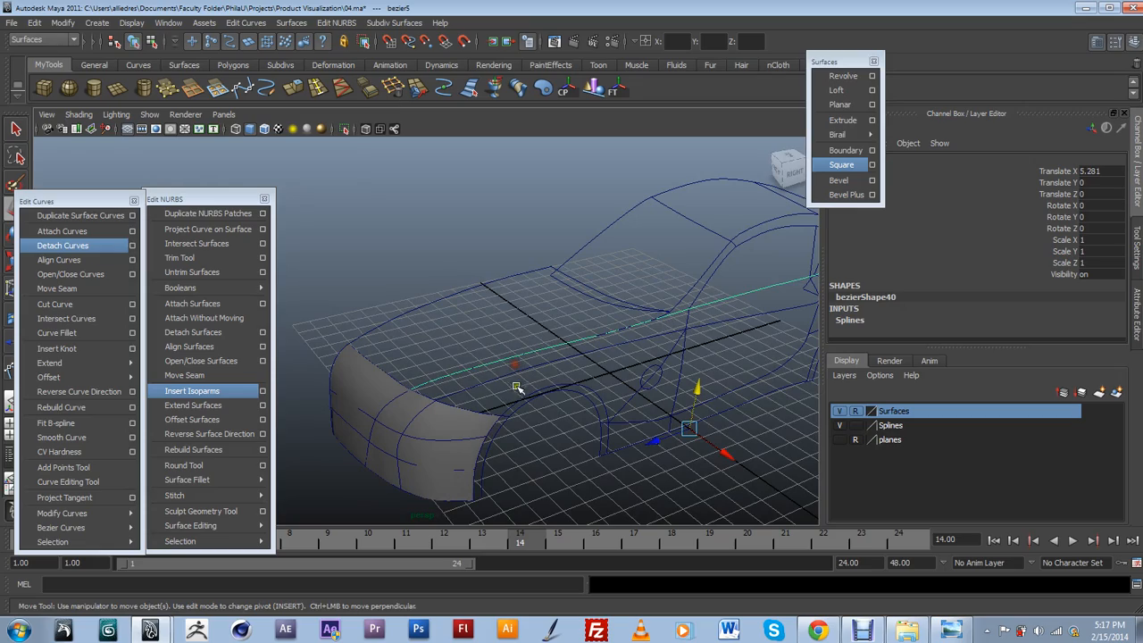
{"action": "left_click_drag", "start_coordinate": [705, 363], "coordinate": [522, 387], "text": "alt"}
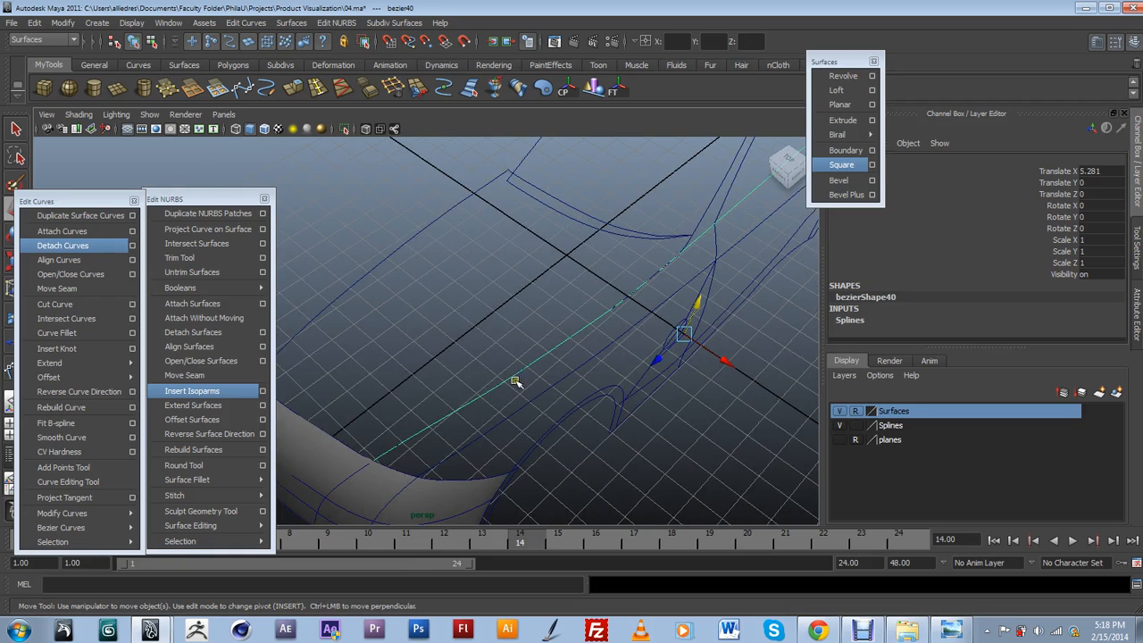
{"action": "left_click", "coordinate": [424, 224]}
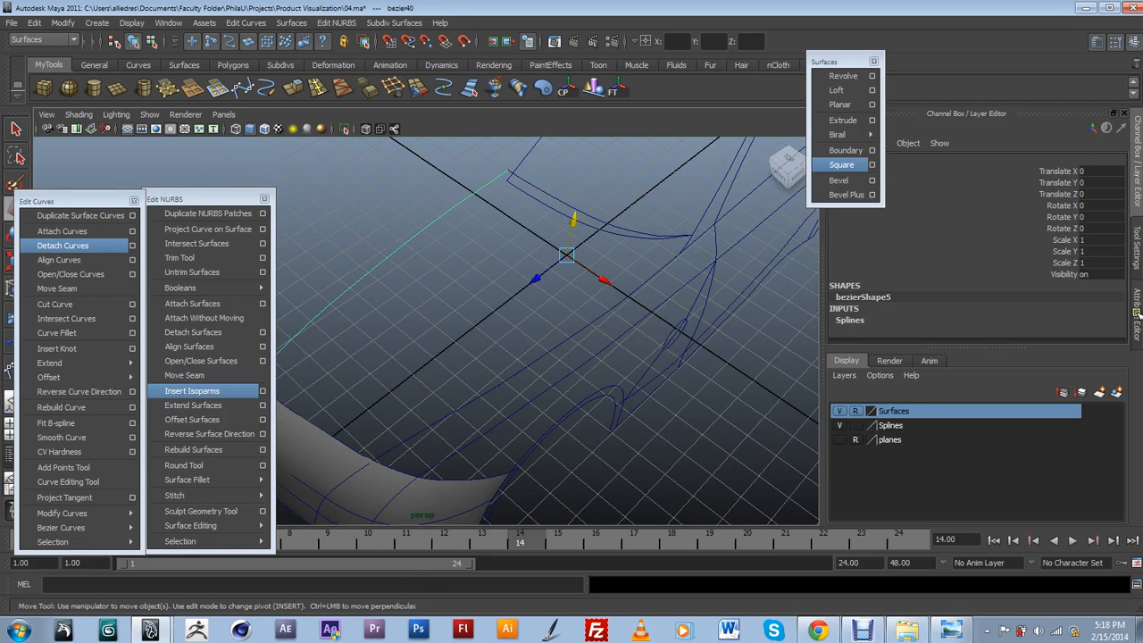
Show the Attribute Editor and examine the attributes of the two overlapping curves along the hood's side.
{"action": "left_click", "coordinate": [1137, 313]}
{"action": "left_click_drag", "start_coordinate": [564, 345], "coordinate": [523, 366], "text": "alt"}
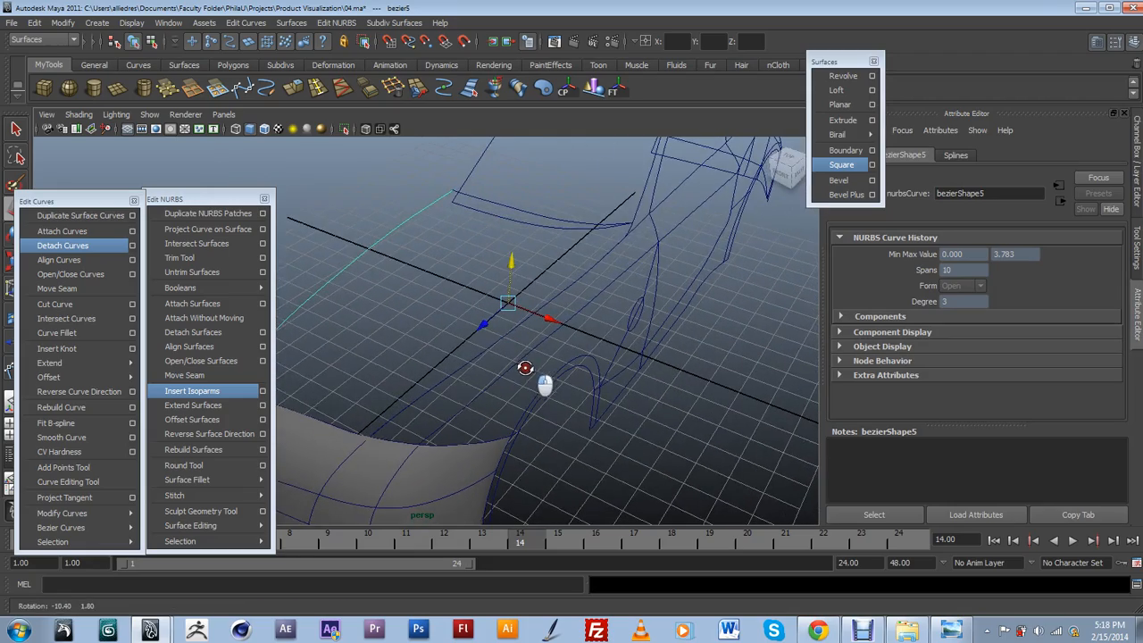
{"action": "left_click", "coordinate": [631, 227]}
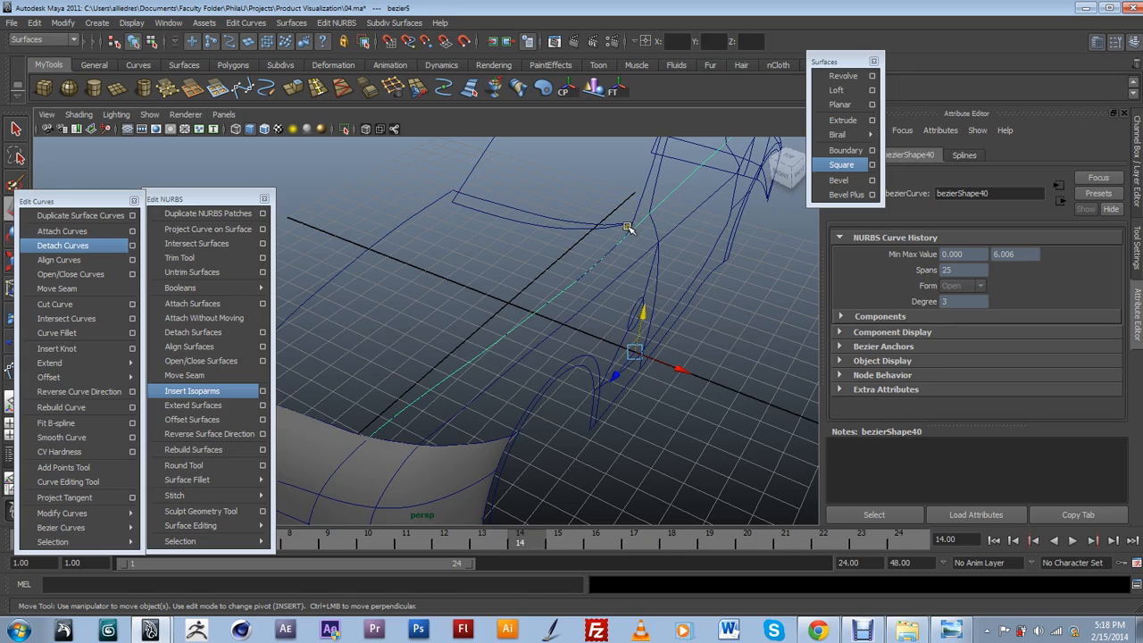
{"action": "left_click", "coordinate": [646, 238]}
{"action": "left_click_drag", "start_coordinate": [645, 241], "coordinate": [568, 308], "text": "alt"}
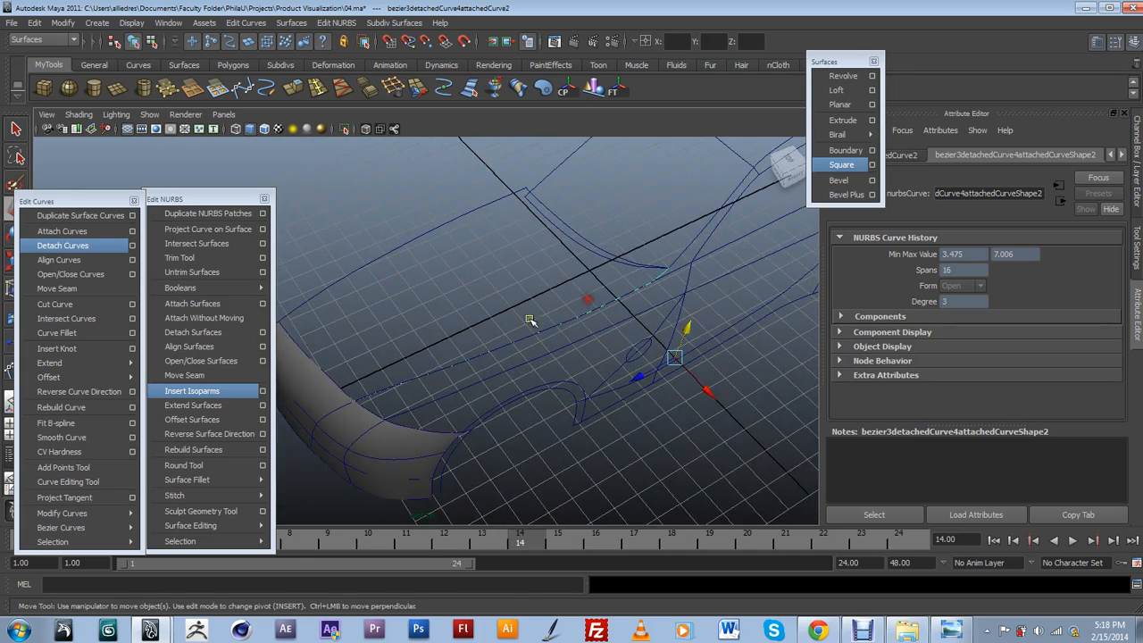
{"action": "mouse_move", "coordinate": [193, 200]}
{"action": "left_mouse_down"}
{"action": "mouse_move", "coordinate": [217, 196]}
{"action": "mouse_move", "coordinate": [200, 200]}
{"action": "left_mouse_up"}
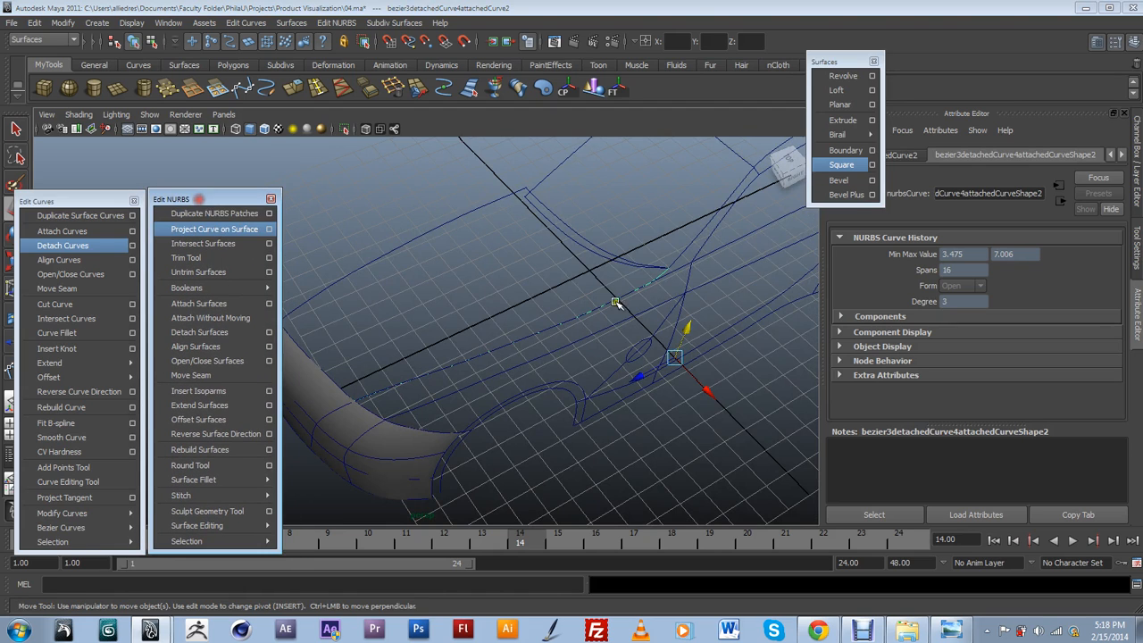
Compare the attributes of the hood's centre curve, overlapping side curves and the two curves at the windshield base.
{"action": "left_click", "coordinate": [444, 228]}
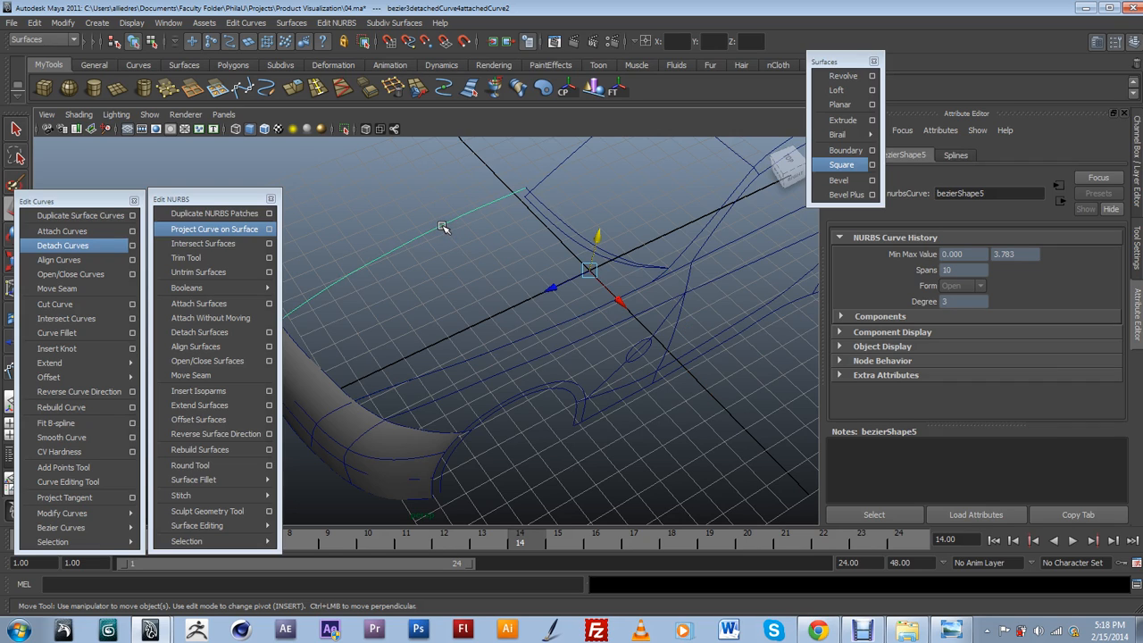
{"action": "right_click_drag", "start_coordinate": [443, 227], "coordinate": [452, 261]}
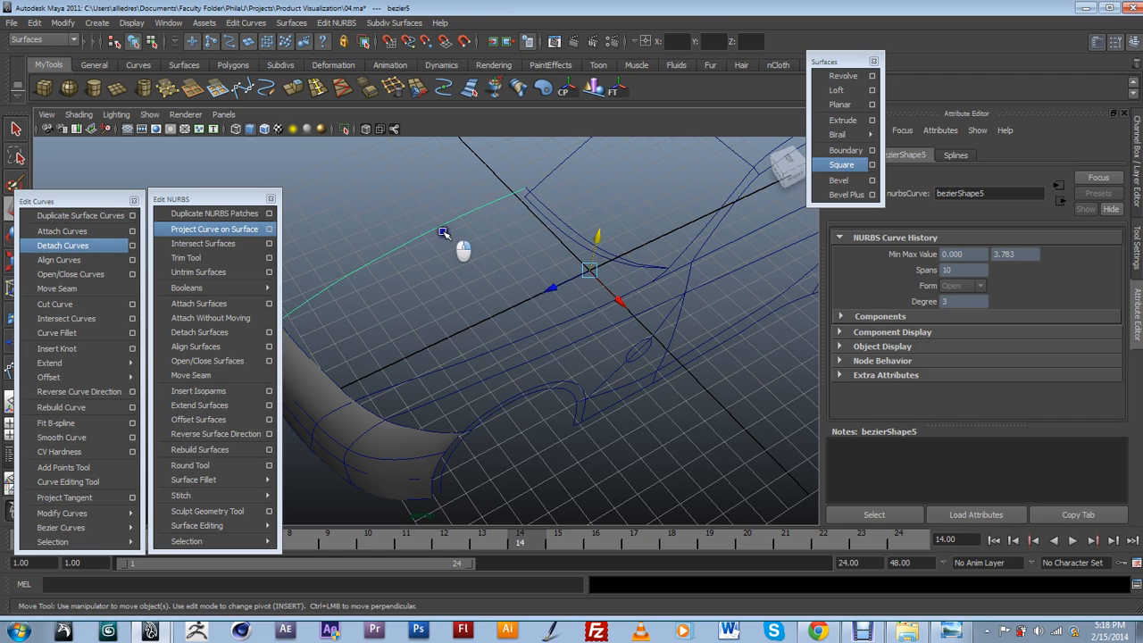
{"action": "left_click", "coordinate": [658, 275]}
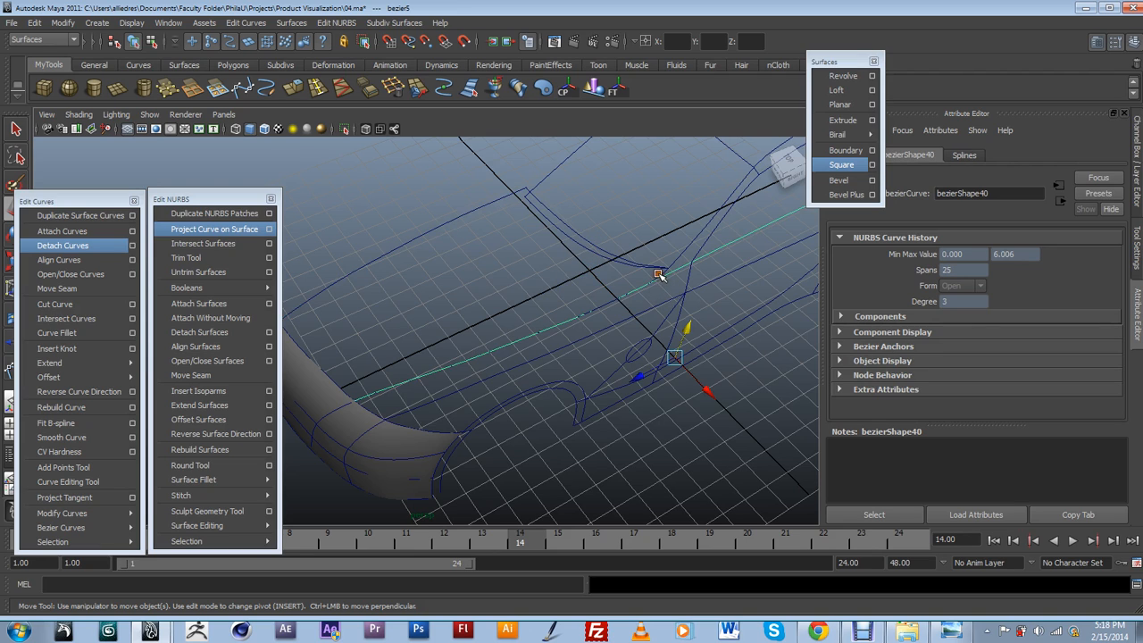
{"action": "left_click", "coordinate": [662, 271]}
{"action": "left_click", "coordinate": [662, 272]}
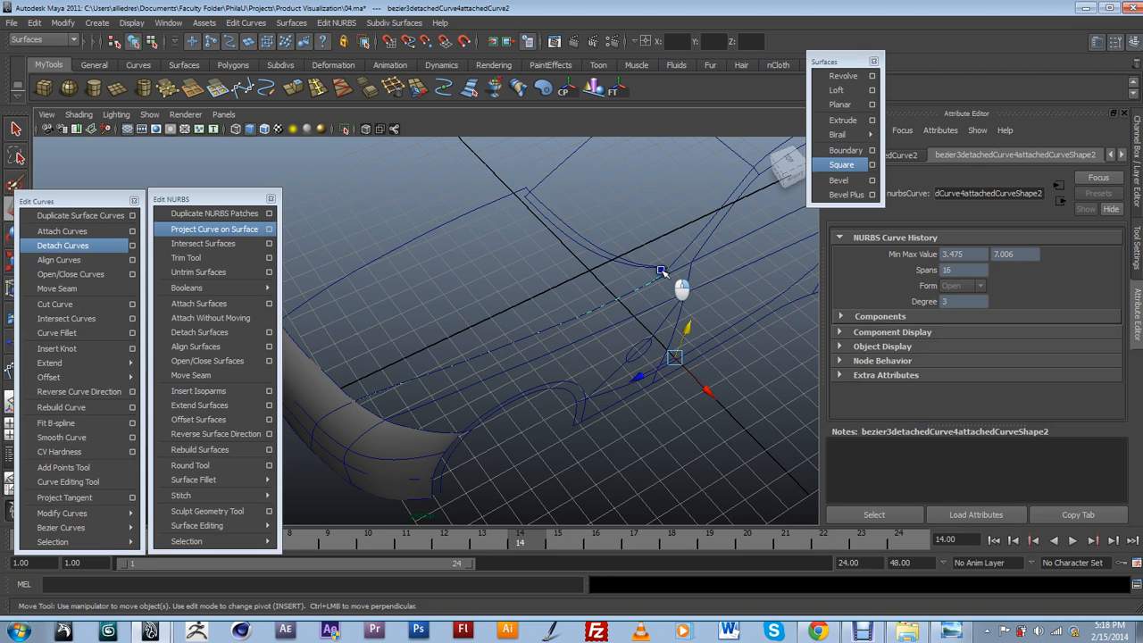
{"action": "left_click", "coordinate": [578, 243]}
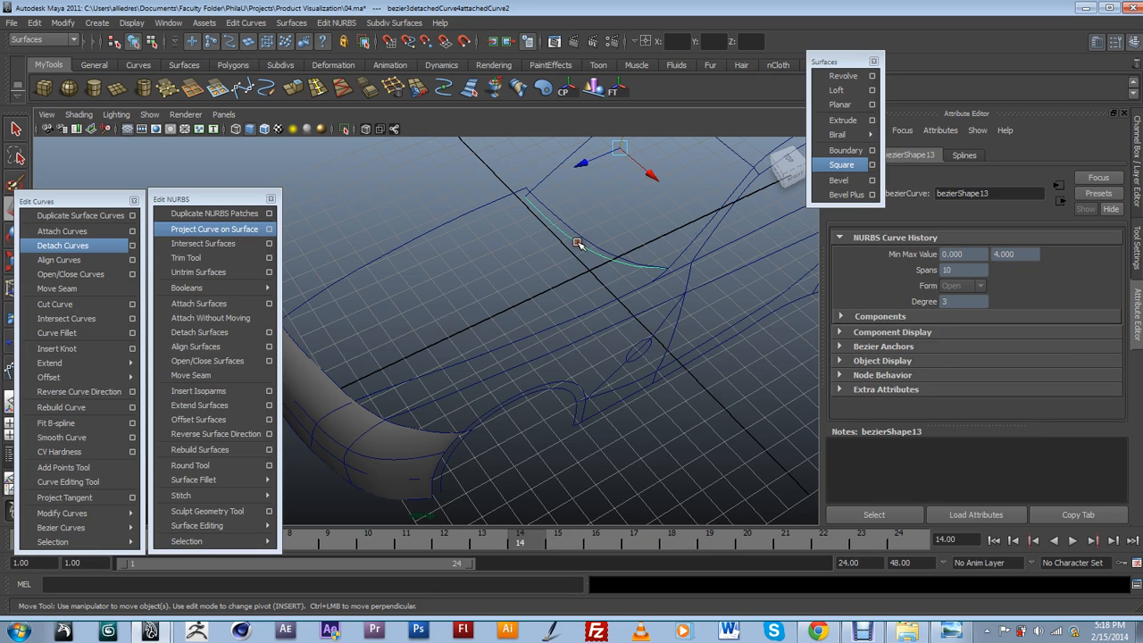
{"action": "left_click", "coordinate": [572, 225]}
{"action": "left_click", "coordinate": [571, 225]}
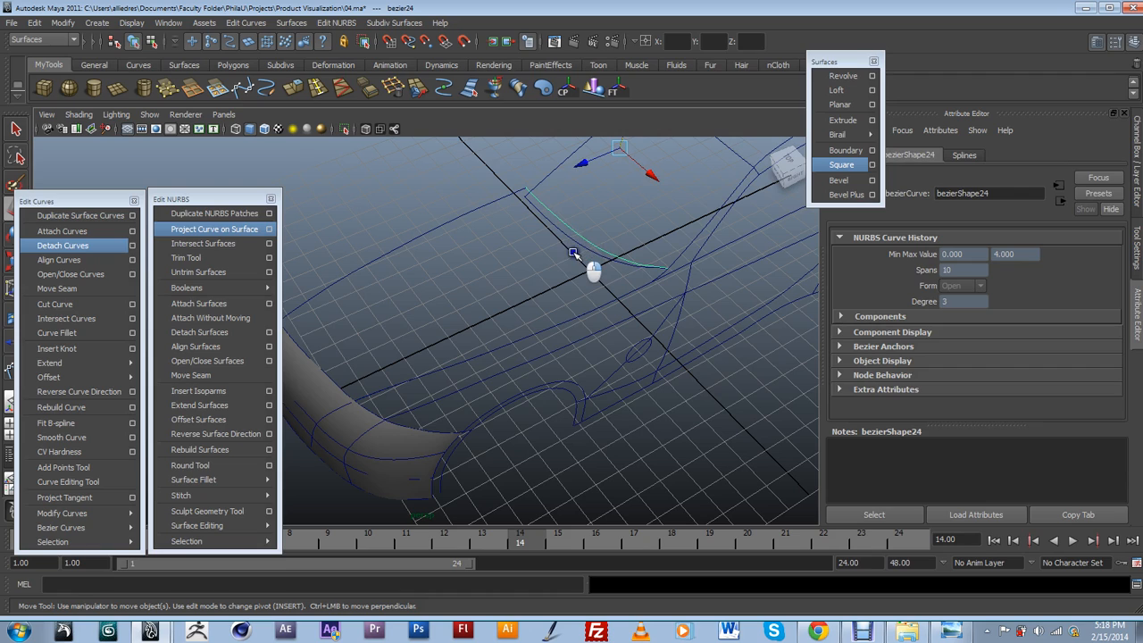
Compare the attributes of the front surface's detached top edge curve and the rear curve at the windshield base.
{"action": "left_click", "coordinate": [315, 360]}
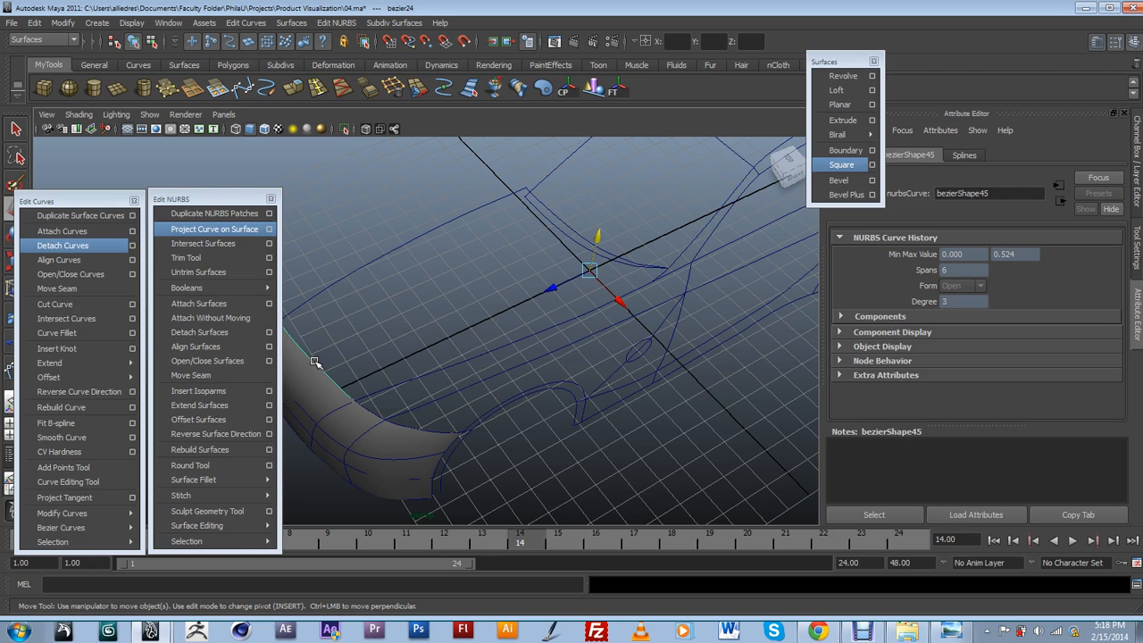
{"action": "left_click", "coordinate": [314, 361]}
{"action": "mouse_move", "coordinate": [561, 270]}
{"action": "left_mouse_down", "text": "alt"}
{"action": "mouse_move", "coordinate": [546, 280]}
{"action": "mouse_move", "coordinate": [554, 273]}
{"action": "left_mouse_up", "text": "alt"}
{"action": "left_click", "coordinate": [570, 241]}
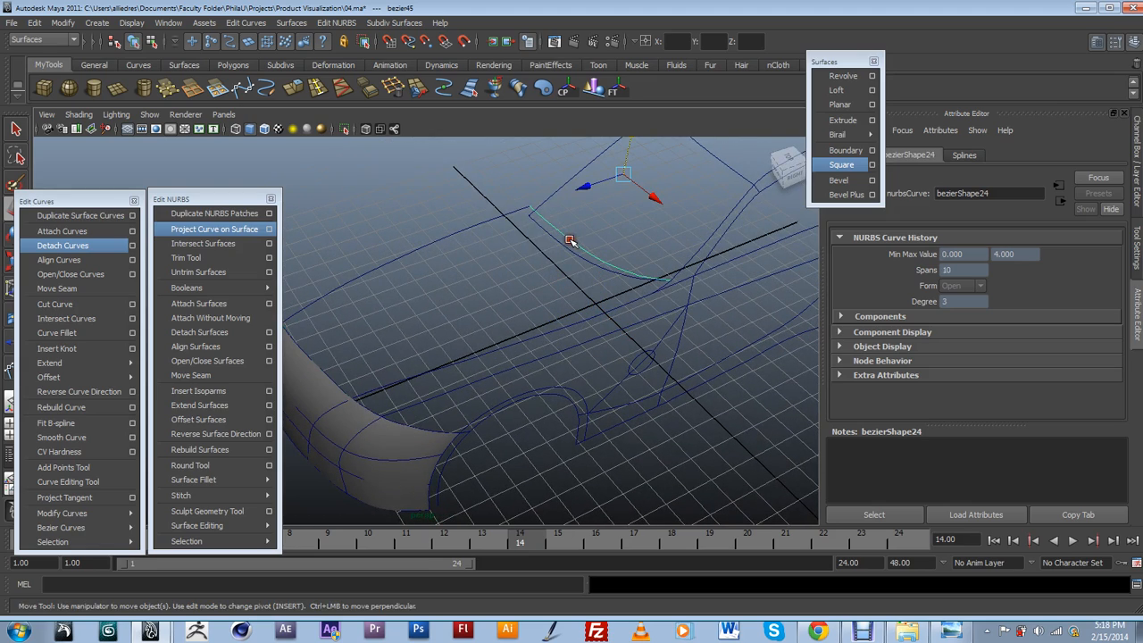
{"action": "left_click_drag", "start_coordinate": [375, 344], "coordinate": [432, 393], "text": "alt"}
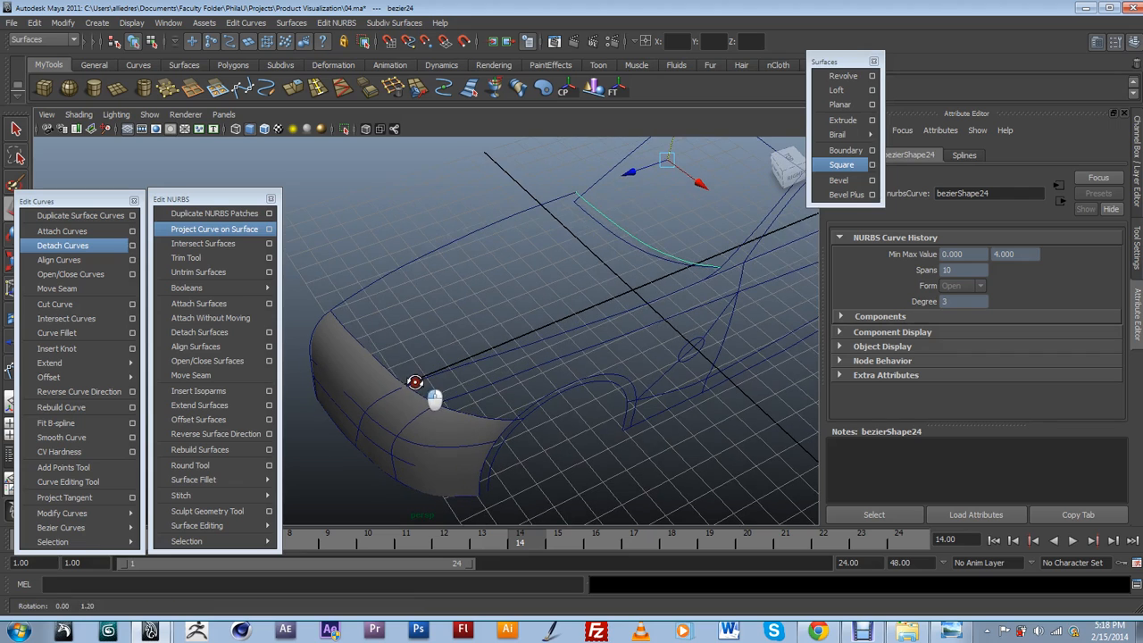
{"action": "left_click", "coordinate": [366, 348]}
{"action": "left_click", "coordinate": [622, 231]}
{"action": "left_click", "coordinate": [383, 364]}
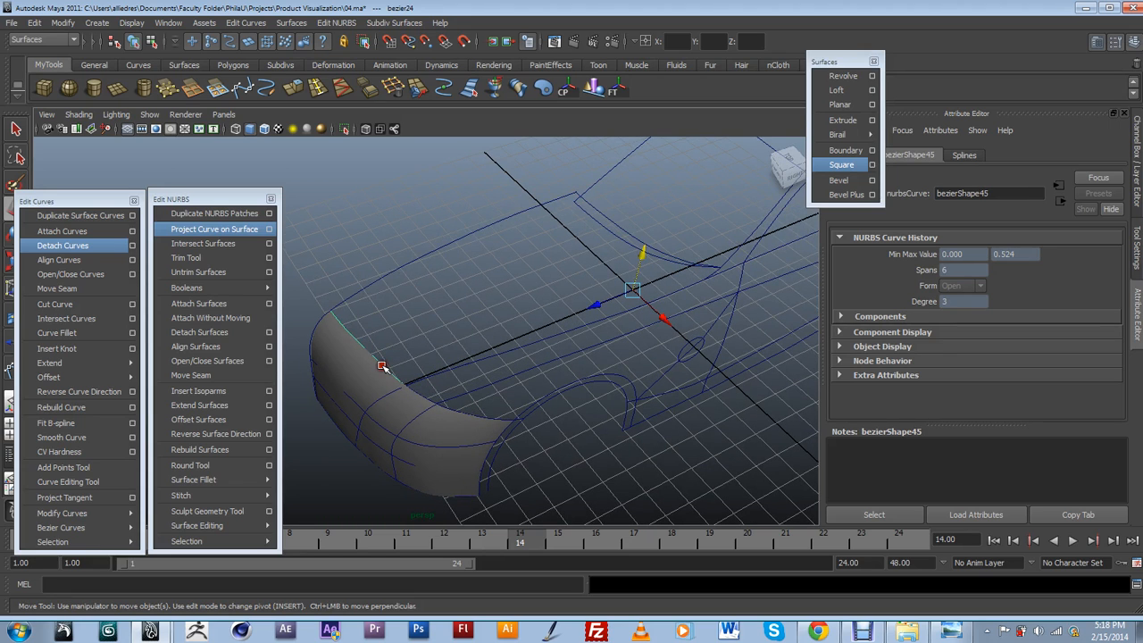
Examine the attributes of the hood's centre curve and the side curve running back from the front surface.
{"action": "left_click", "coordinate": [439, 251]}
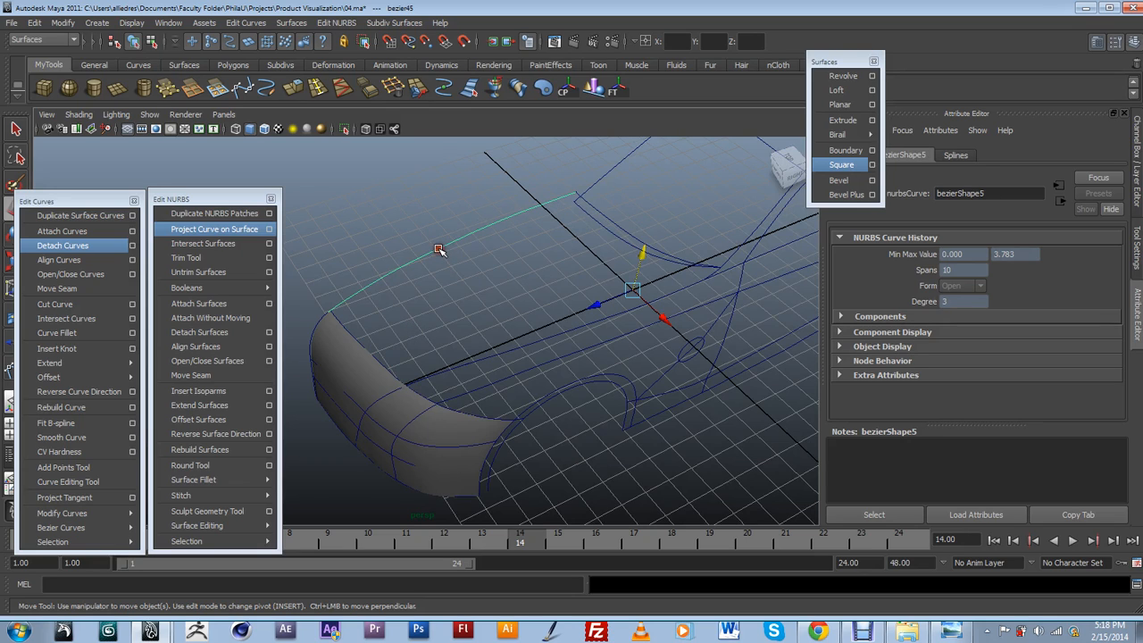
{"action": "left_click", "coordinate": [711, 271]}
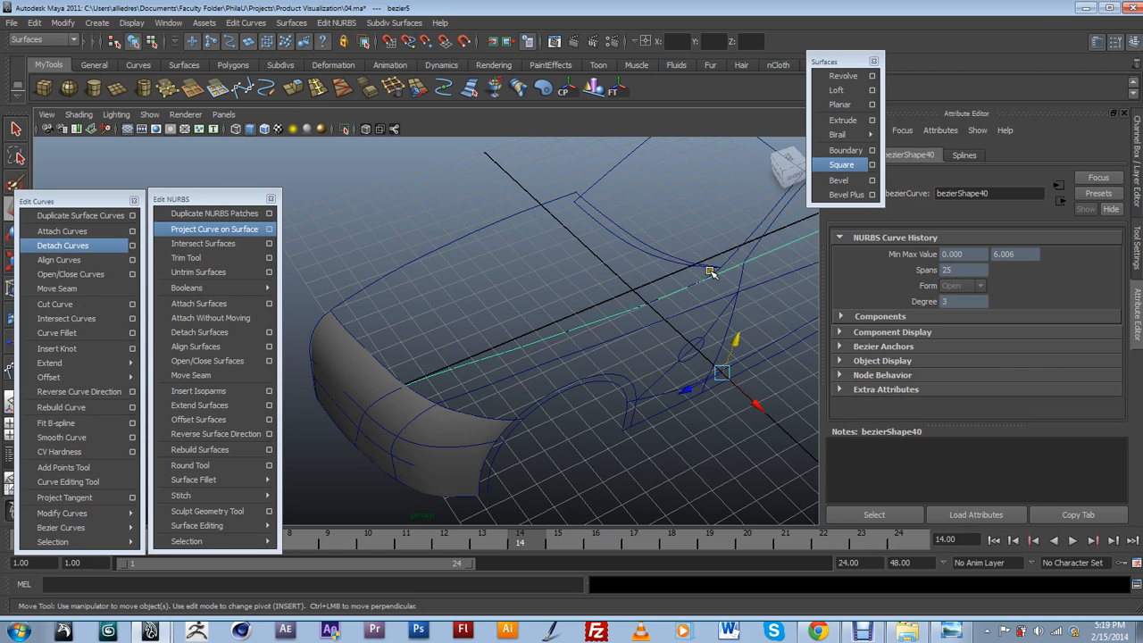
{"action": "left_click_drag", "start_coordinate": [649, 335], "coordinate": [686, 340], "text": "alt"}
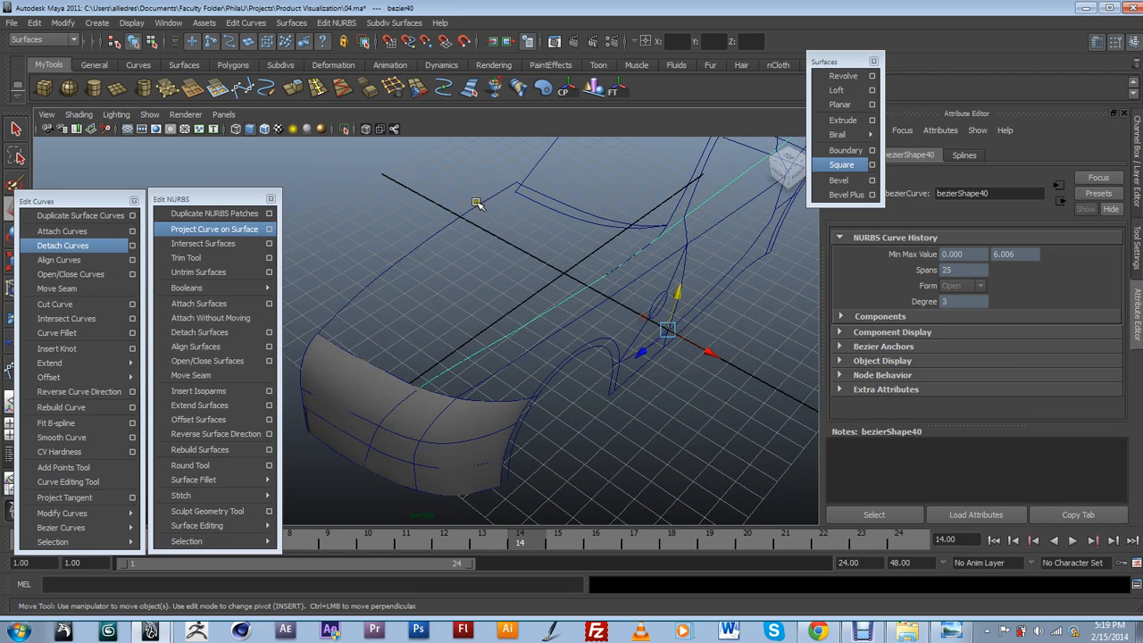
{"action": "left_click", "coordinate": [479, 202]}
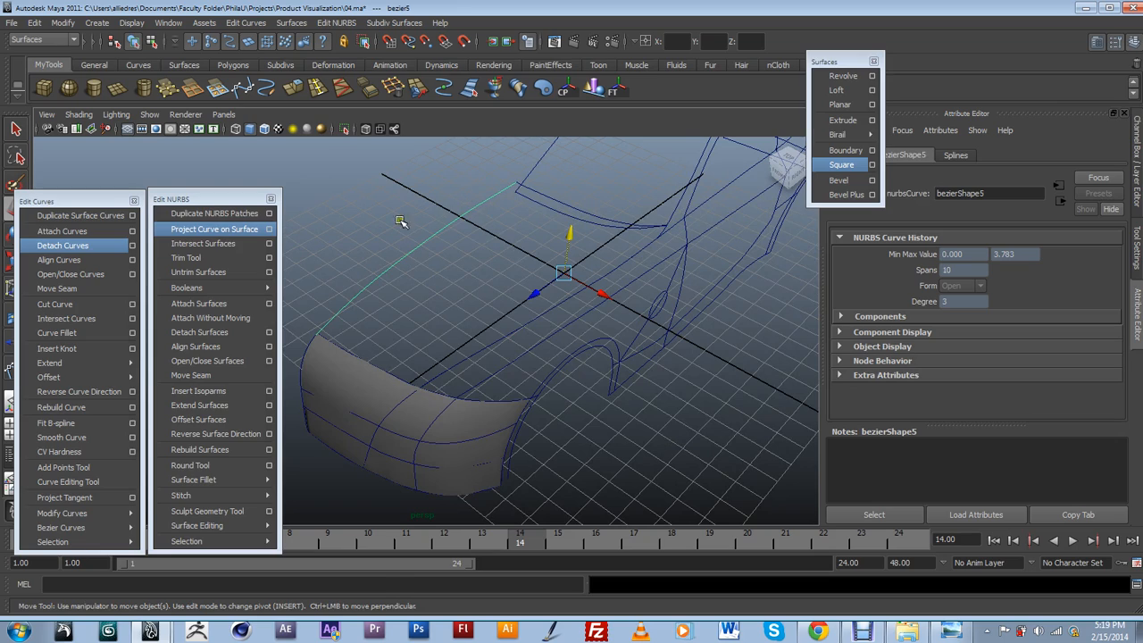
Rebuild the hood's centre curve as uniform, parameter range 0 to 1, with 10 spans and cubic degree, and check its CVs.
{"action": "left_click_drag", "start_coordinate": [513, 268], "coordinate": [437, 268], "text": "alt"}
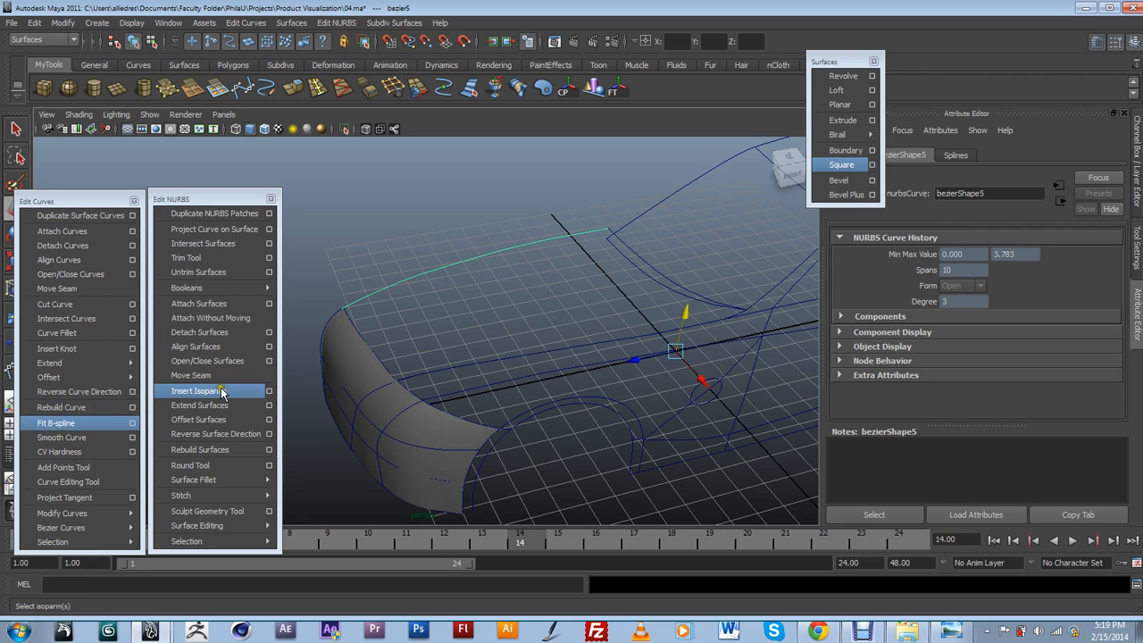
{"action": "left_click", "coordinate": [132, 408]}
{"action": "left_click_drag", "start_coordinate": [921, 58], "coordinate": [151, 226]}
{"action": "mouse_move", "coordinate": [521, 287]}
{"action": "left_mouse_down", "text": "alt"}
{"action": "mouse_move", "coordinate": [617, 295]}
{"action": "mouse_move", "coordinate": [509, 269]}
{"action": "left_mouse_up", "text": "alt"}
{"action": "right_click_drag", "start_coordinate": [509, 270], "coordinate": [464, 300]}
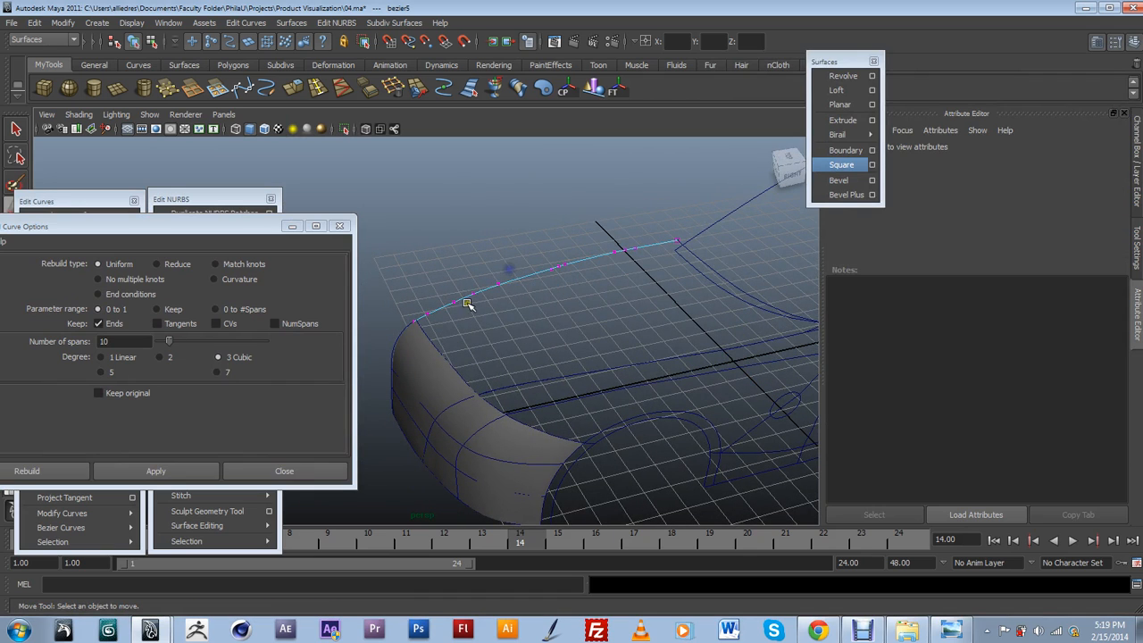
{"action": "left_click", "coordinate": [549, 268]}
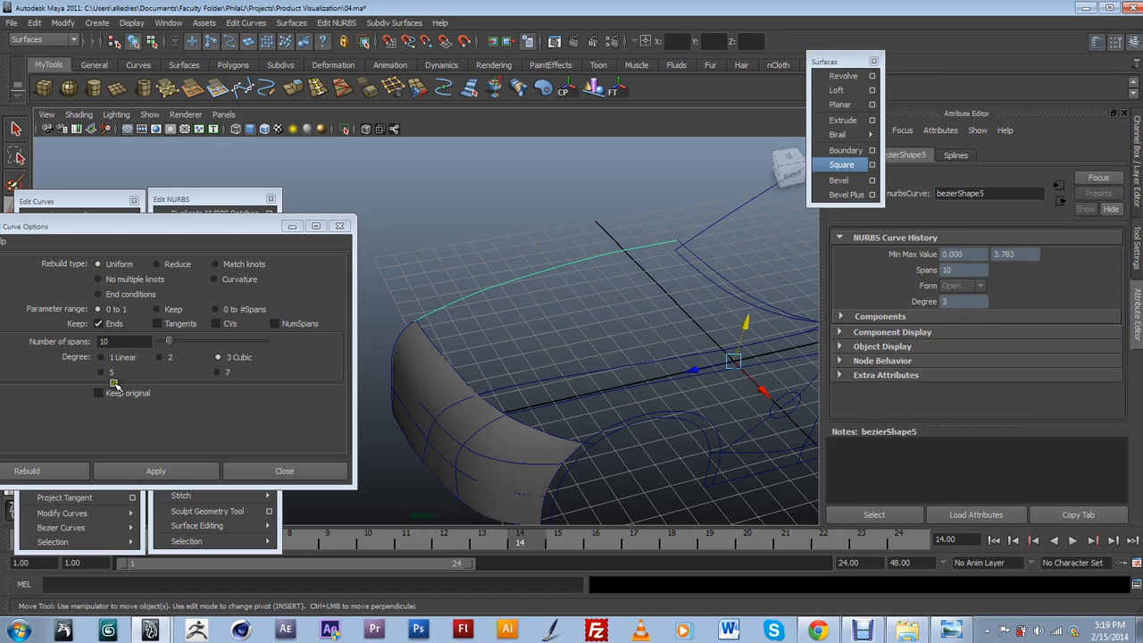
{"action": "left_click", "coordinate": [138, 471]}
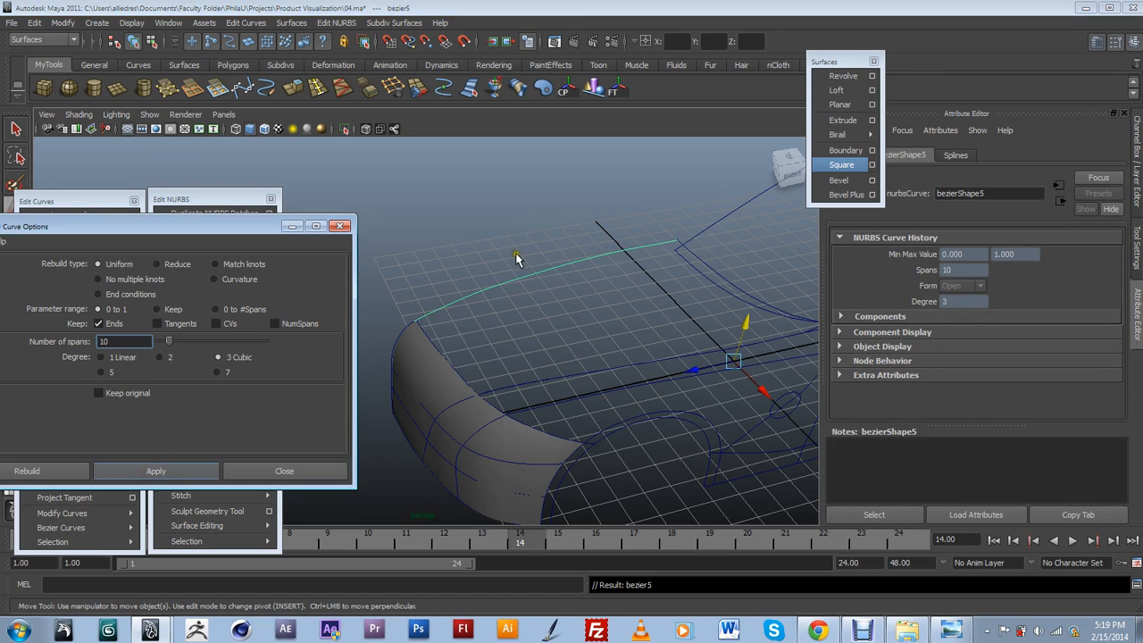
{"action": "right_click_drag", "start_coordinate": [530, 275], "coordinate": [490, 274]}
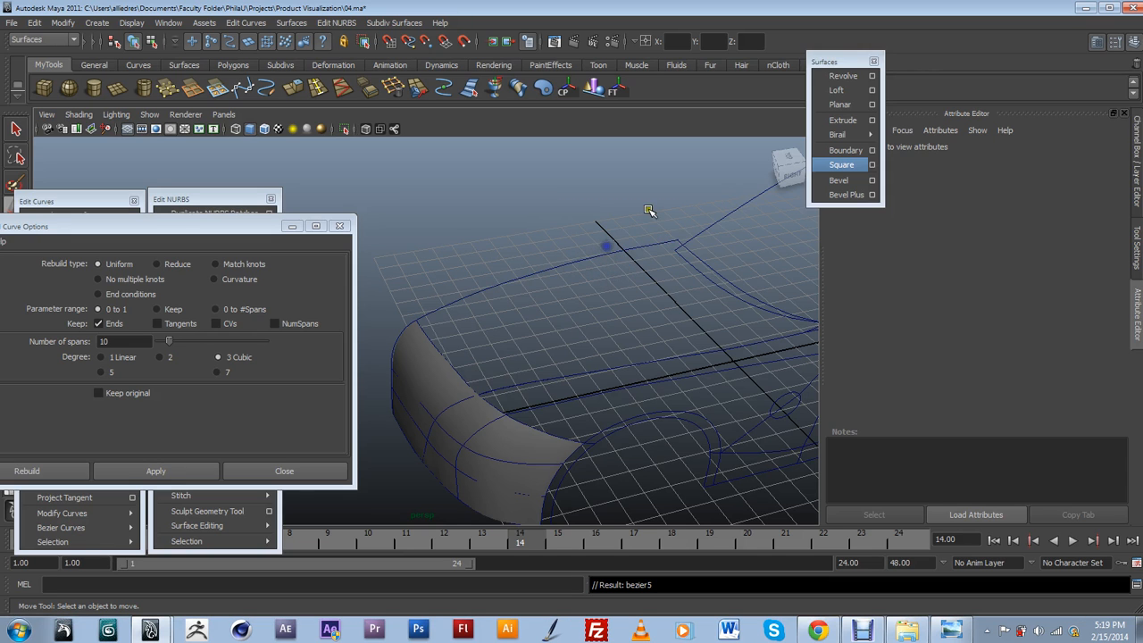
Rebuild the detached hood side curve with the same uniform settings and 10 spans, and check its CVs near the windshield corner.
{"action": "left_click_drag", "start_coordinate": [649, 207], "coordinate": [732, 311], "text": "alt"}
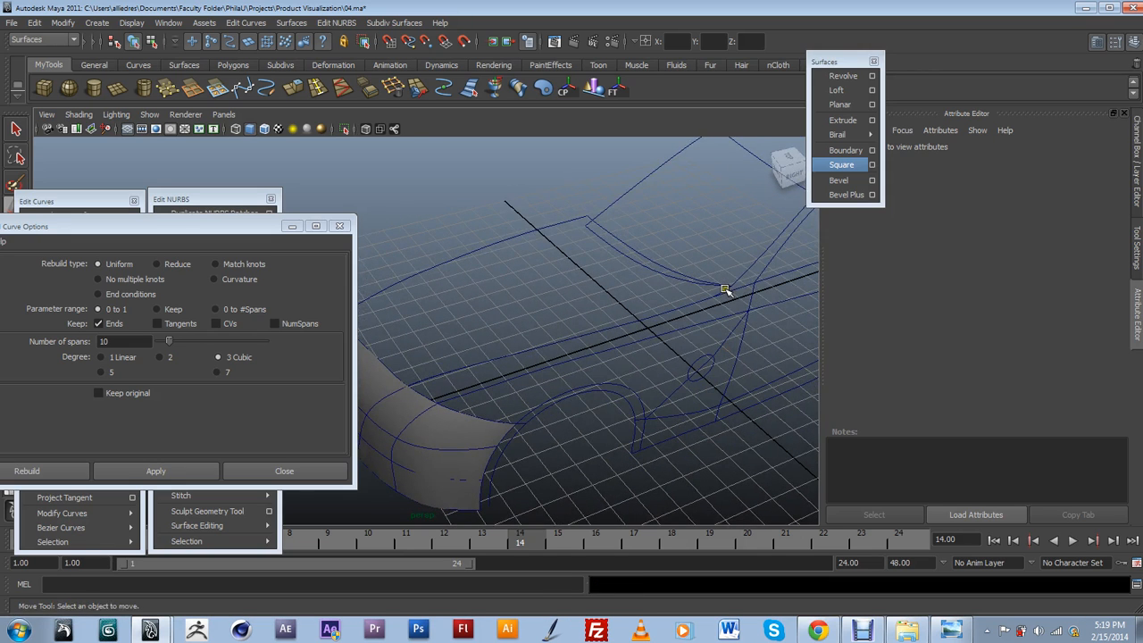
{"action": "left_click", "coordinate": [724, 288]}
{"action": "left_click", "coordinate": [722, 289]}
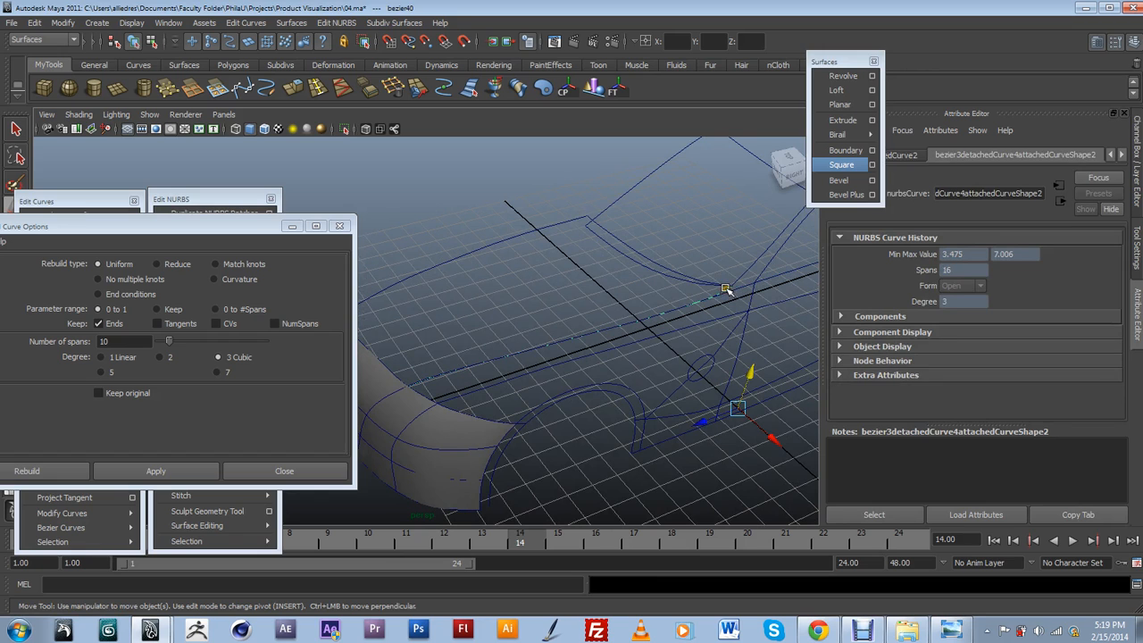
{"action": "left_click_drag", "start_coordinate": [715, 375], "coordinate": [654, 382], "text": "alt"}
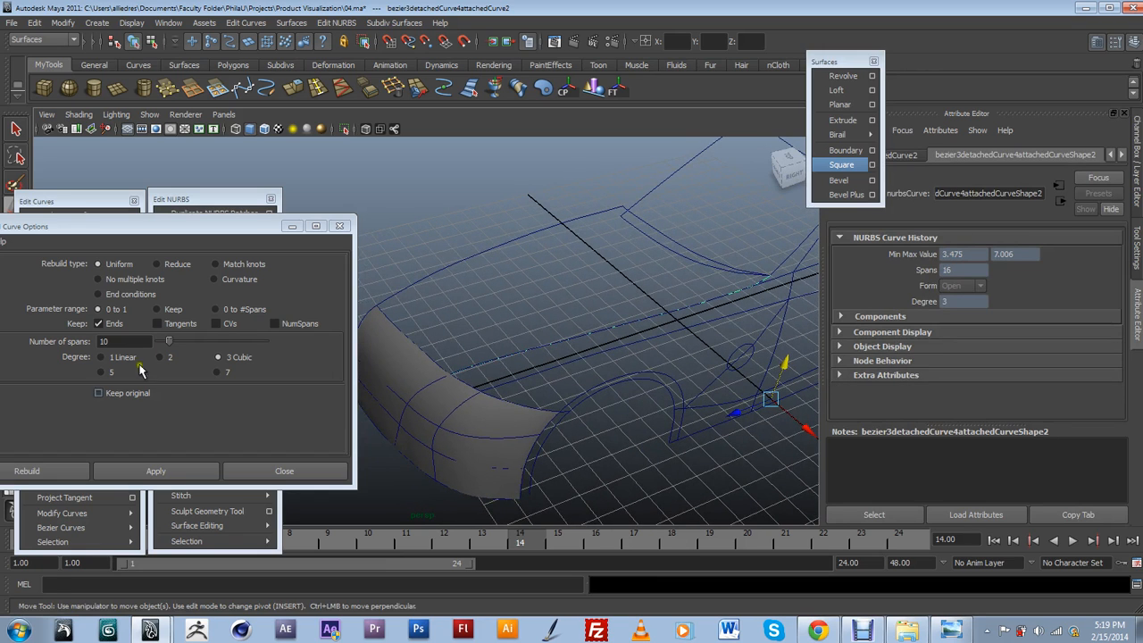
{"action": "left_click", "coordinate": [215, 470]}
{"action": "left_click_drag", "start_coordinate": [766, 326], "coordinate": [719, 327], "text": "alt"}
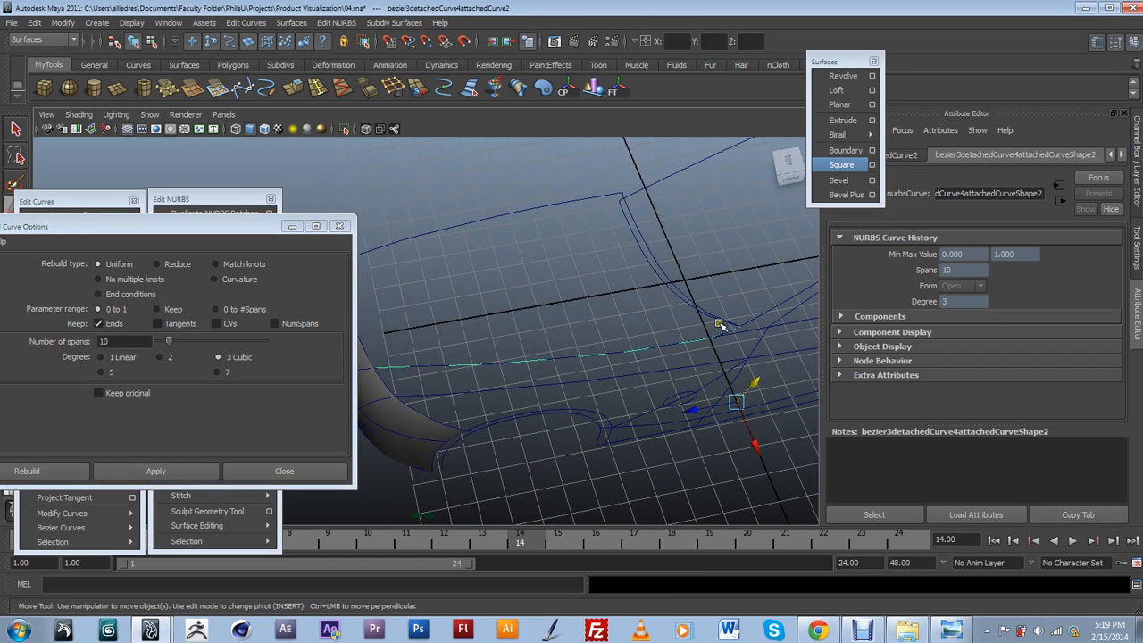
{"action": "right_click_drag", "start_coordinate": [730, 328], "coordinate": [697, 330]}
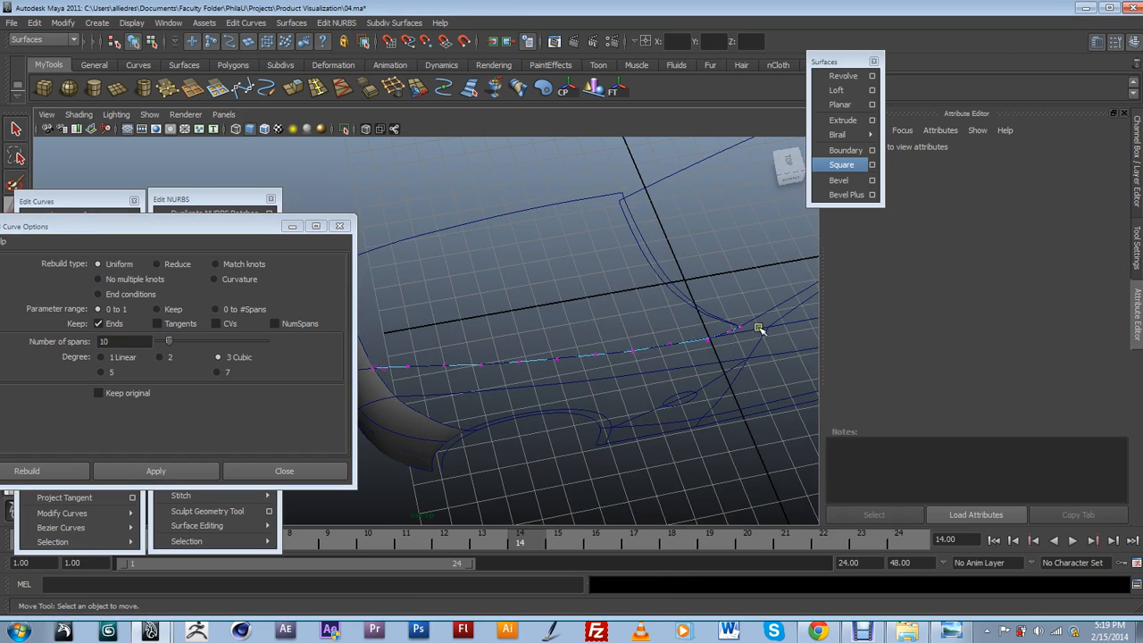
{"action": "left_click_drag", "start_coordinate": [758, 329], "coordinate": [664, 239], "text": "alt"}
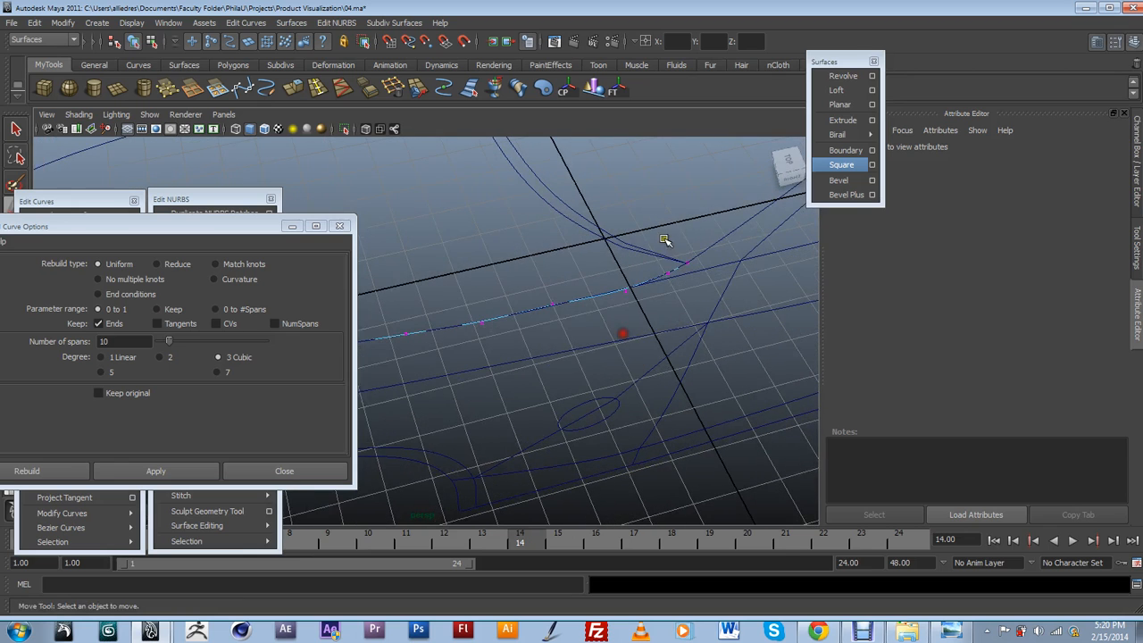
{"action": "right_click_drag", "start_coordinate": [701, 262], "coordinate": [581, 230]}
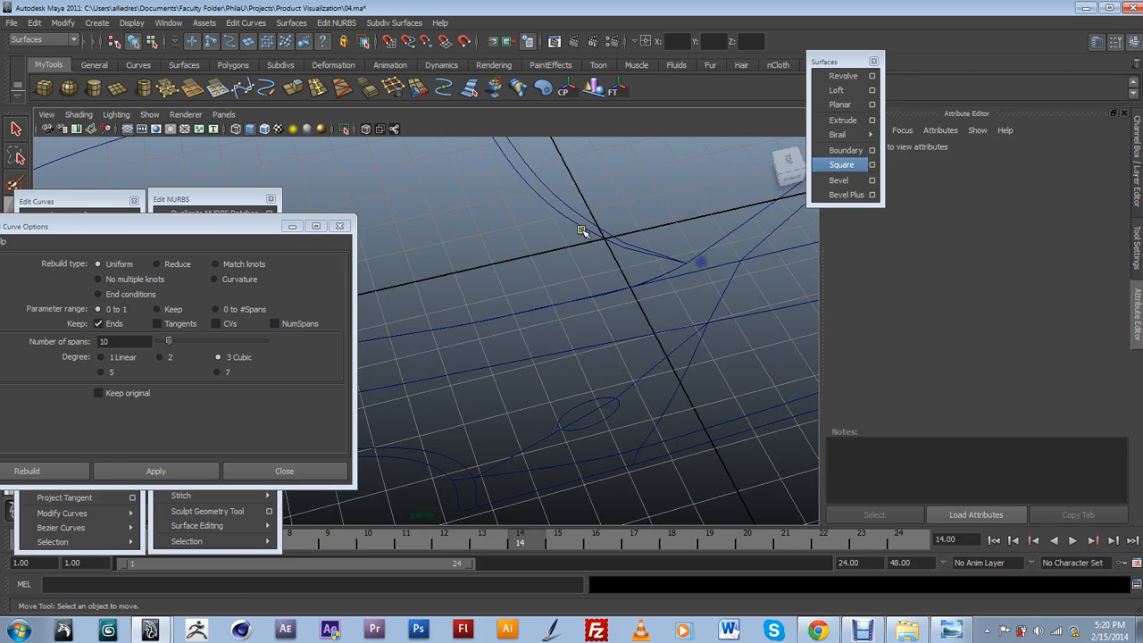
Rebuild the detached top edge curve of the front surface as a uniform cubic curve with 6 spans.
{"action": "left_click", "coordinate": [579, 228]}
{"action": "left_click_drag", "start_coordinate": [579, 230], "coordinate": [416, 377], "text": "alt"}
{"action": "key", "text": "w"}
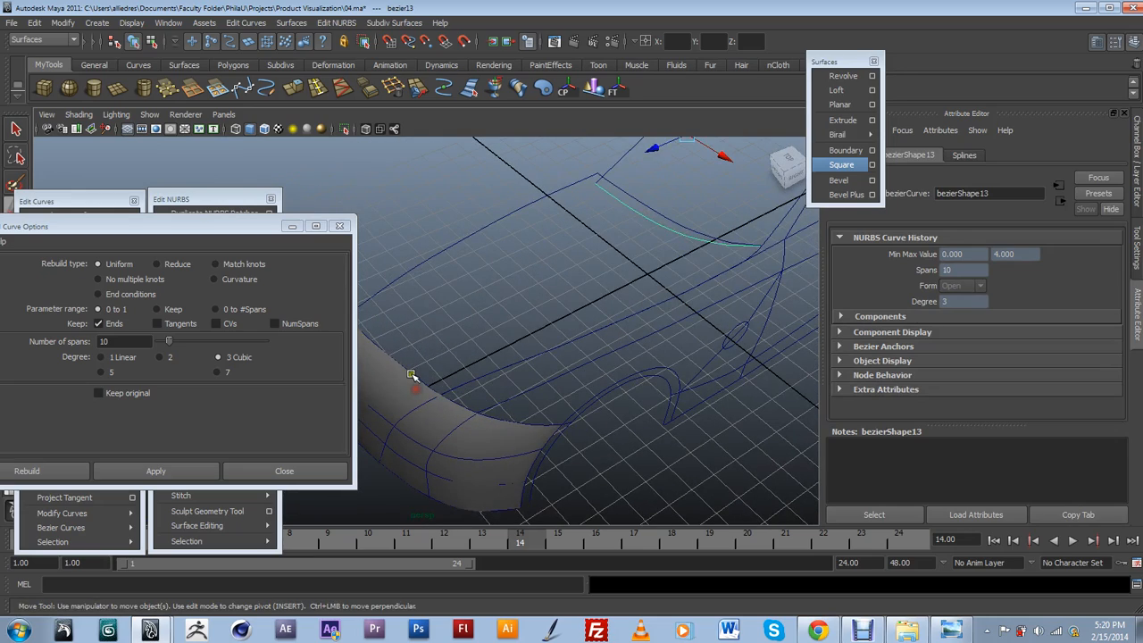
{"action": "left_click", "coordinate": [411, 373]}
{"action": "left_click", "coordinate": [102, 343]}
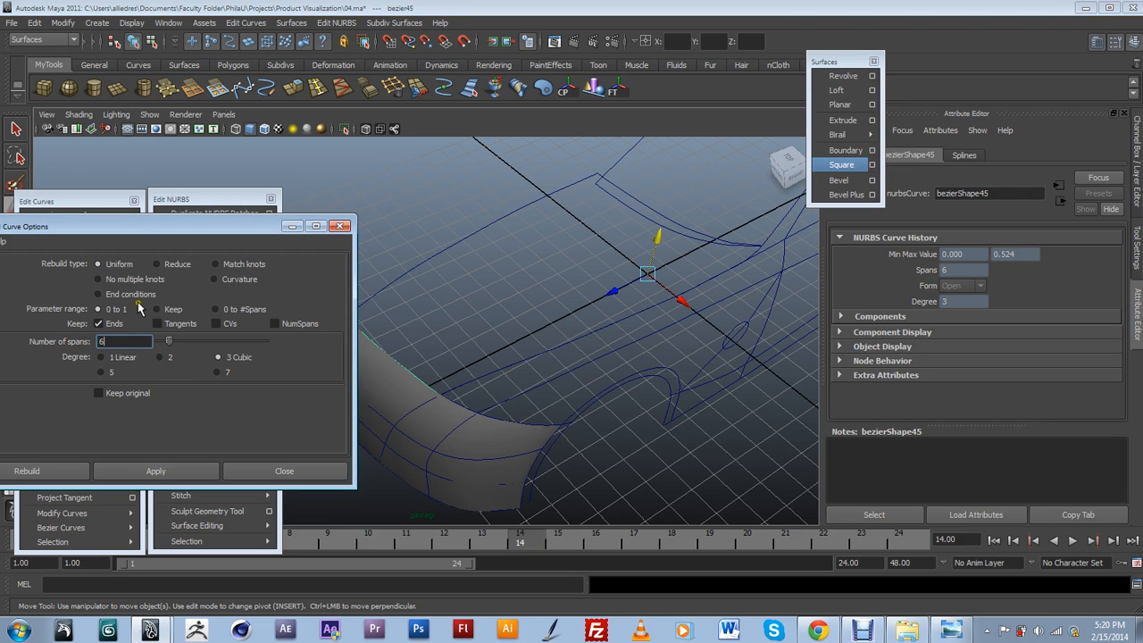
{"action": "type", "text": "6"}
{"action": "left_click_drag", "start_coordinate": [507, 356], "coordinate": [650, 391], "text": "alt"}
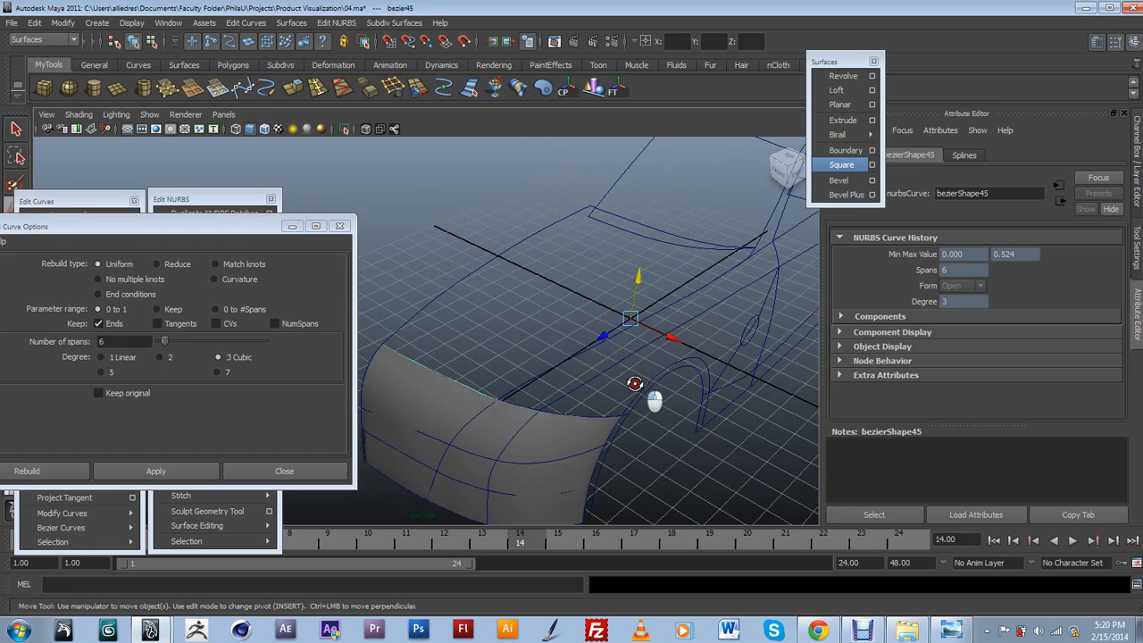
{"action": "left_click", "coordinate": [154, 472]}
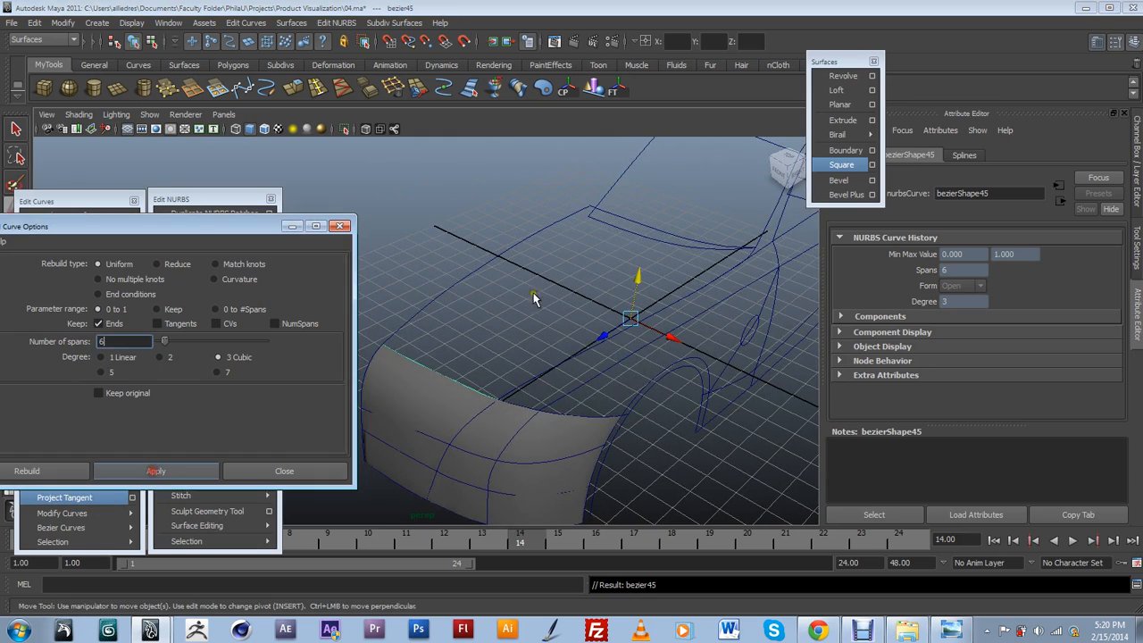
Try rebuilding the rear windshield base curve with 6 spans, and undo the attempt.
{"action": "left_click", "coordinate": [664, 235]}
{"action": "left_click", "coordinate": [154, 471]}
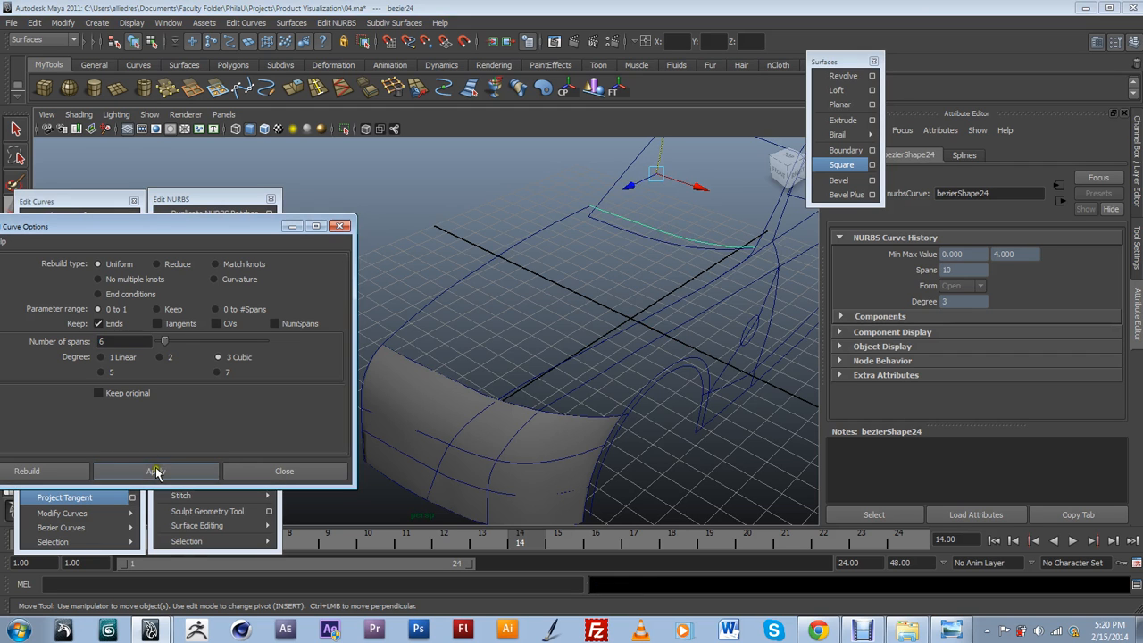
{"action": "left_click_drag", "start_coordinate": [648, 304], "coordinate": [670, 283], "text": "alt"}
{"action": "key", "text": "ctrl+z"}
Rebuild the rear windshield base curve uniformly with 6 spans, cubic degree and a 0 to 1 parameter range.
{"action": "left_click", "coordinate": [677, 229]}
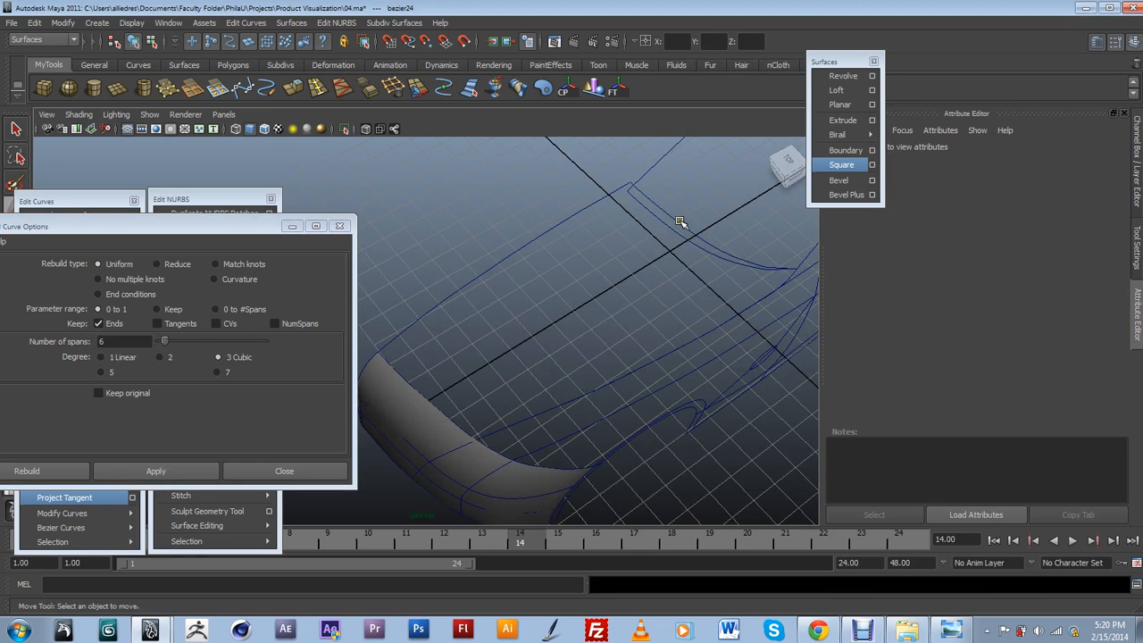
{"action": "left_click", "coordinate": [678, 223]}
{"action": "left_click_drag", "start_coordinate": [679, 217], "coordinate": [710, 228], "text": "alt"}
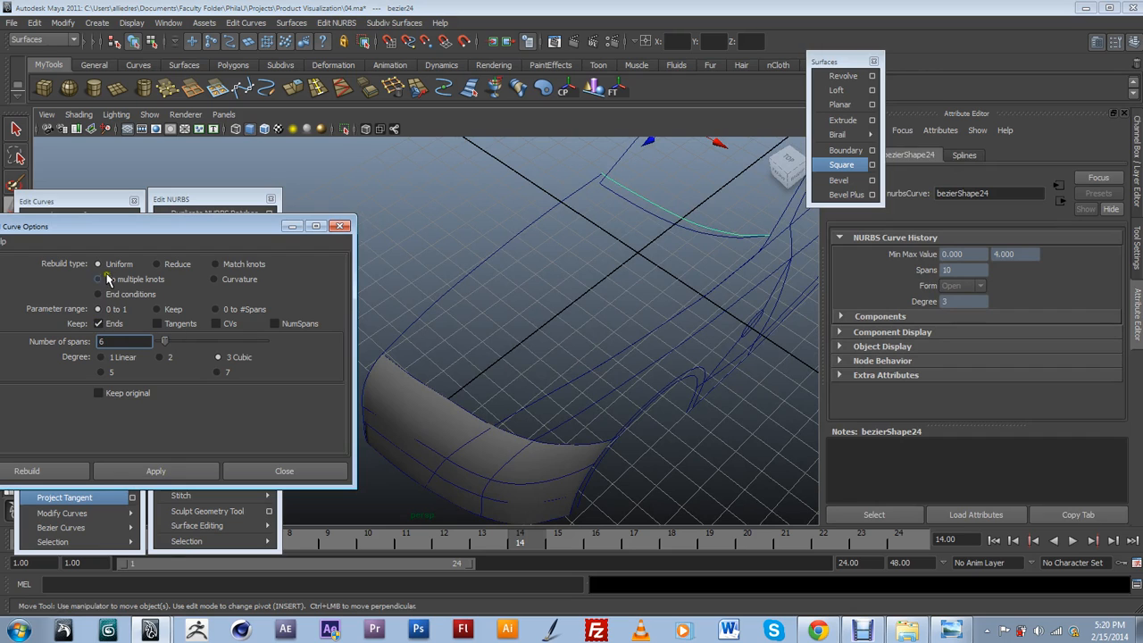
{"action": "left_click", "coordinate": [184, 469]}
Move the windshield base curve's CVs near the centreline in top view to smooth its start, and return to object selection.
{"action": "left_click_drag", "start_coordinate": [648, 267], "coordinate": [529, 362], "text": "alt"}
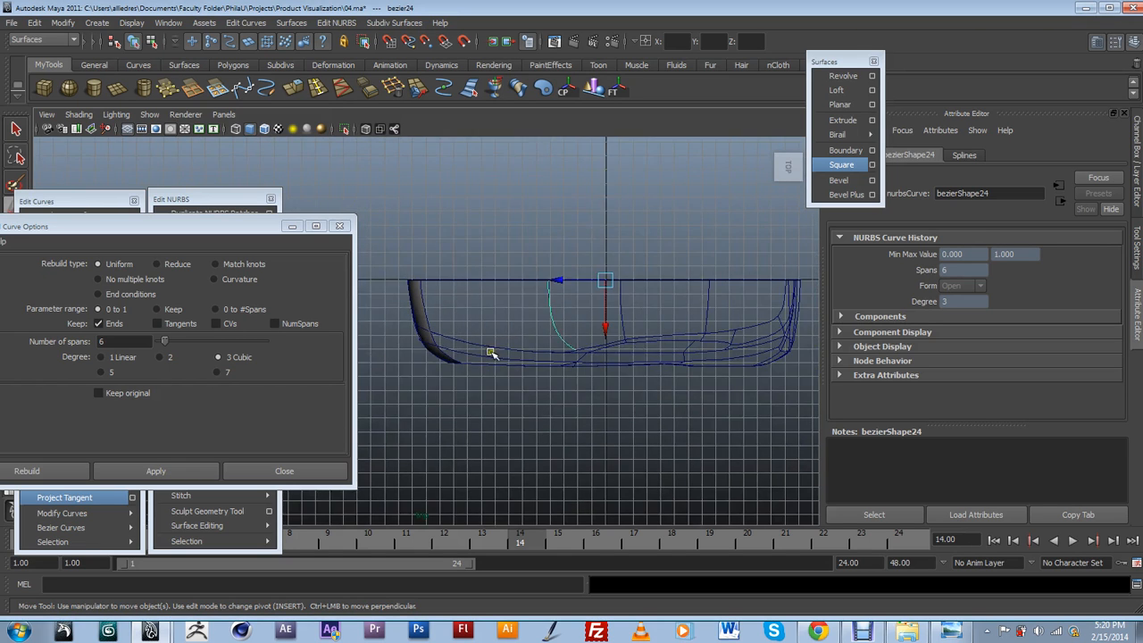
{"action": "scroll", "coordinate": [515, 384], "scroll_direction": "up", "scroll_amount": 5}
{"action": "right_click_drag", "start_coordinate": [486, 345], "coordinate": [459, 348]}
{"action": "scroll", "coordinate": [499, 328], "scroll_direction": "up", "scroll_amount": 1}
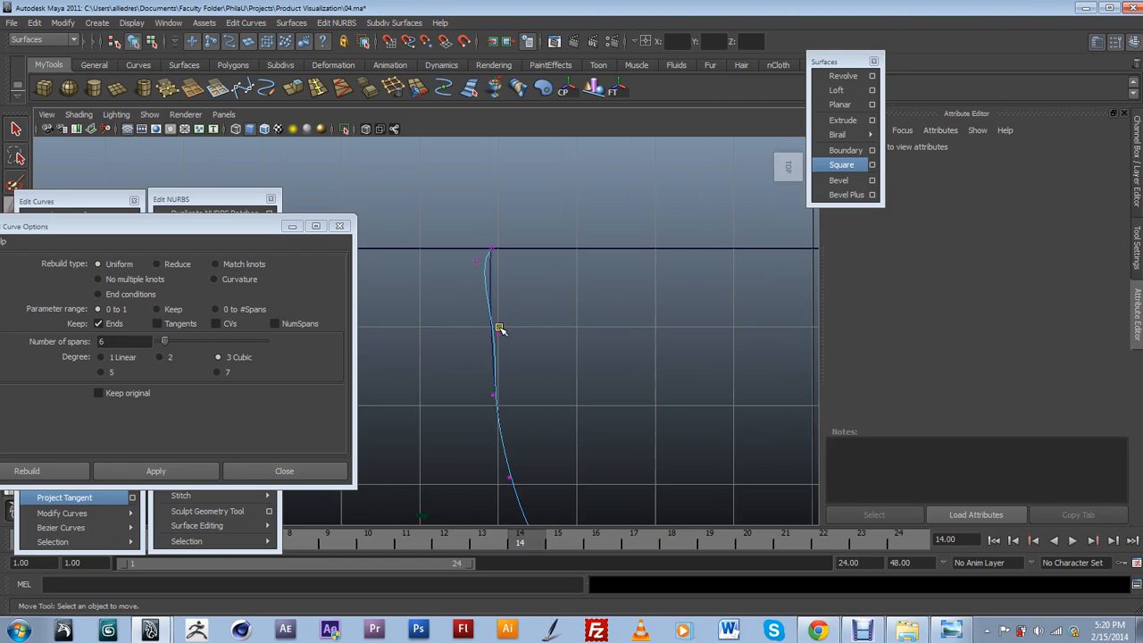
{"action": "left_click", "coordinate": [499, 328]}
{"action": "left_click_drag", "start_coordinate": [464, 334], "coordinate": [469, 335]}
{"action": "left_click", "coordinate": [482, 267]}
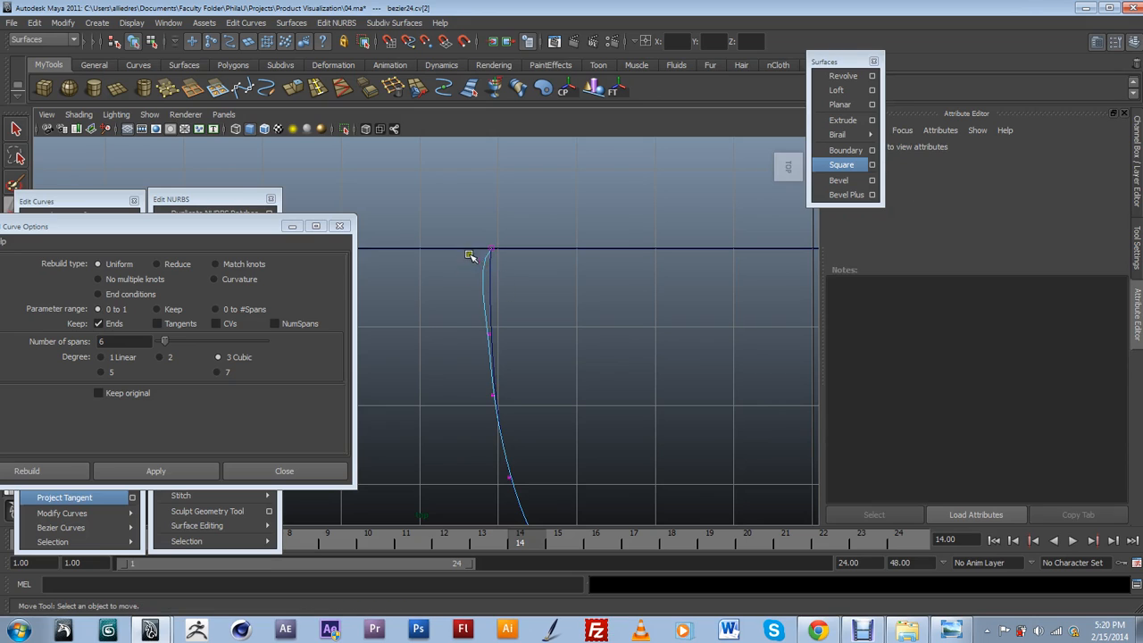
{"action": "left_click", "coordinate": [475, 260]}
{"action": "left_click", "coordinate": [470, 262]}
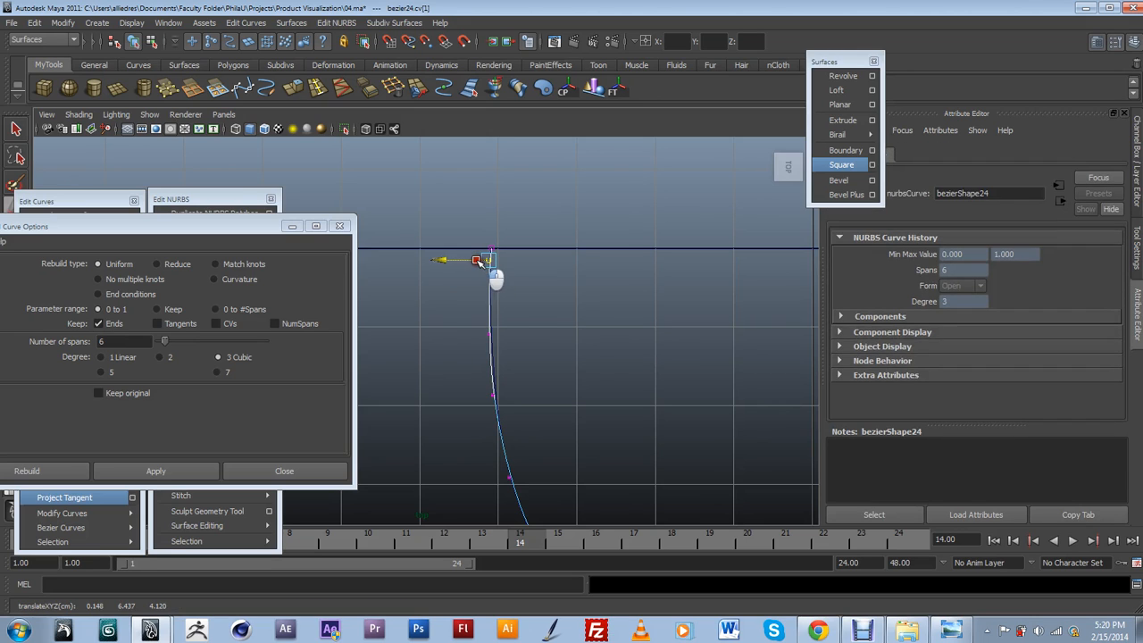
{"action": "scroll", "coordinate": [558, 341], "scroll_direction": "down", "scroll_amount": 4}
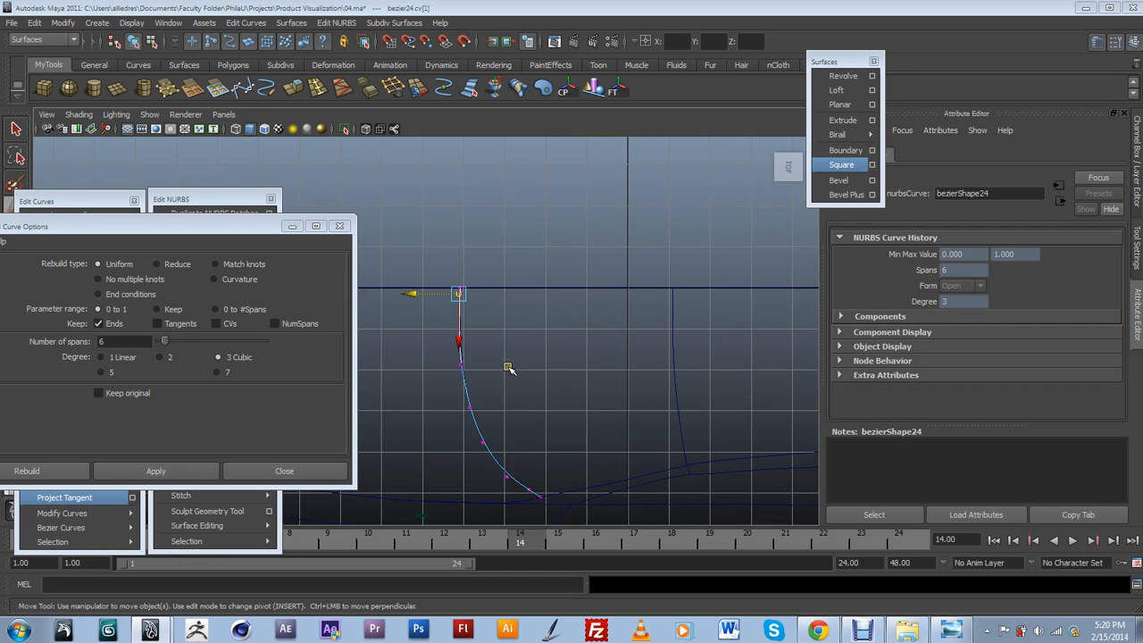
{"action": "left_click_drag", "start_coordinate": [515, 336], "coordinate": [540, 323], "text": "alt"}
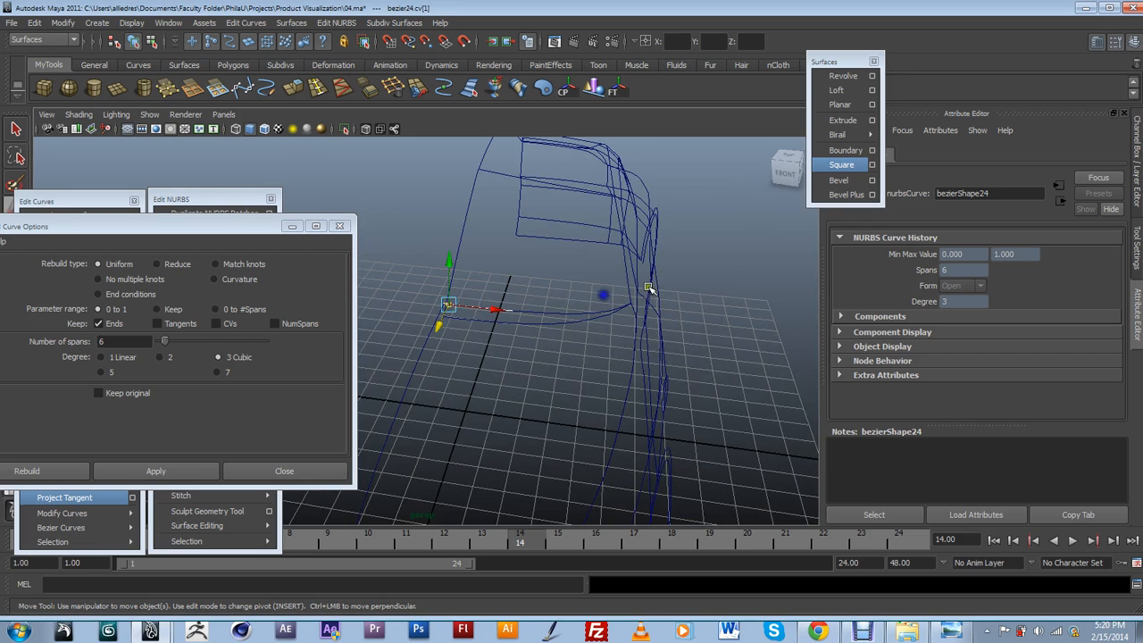
{"action": "left_click", "coordinate": [731, 351]}
Create a Boundary surface for the hood from its front edge, centreline, windshield base and side curves.
{"action": "left_click_drag", "start_coordinate": [632, 401], "coordinate": [640, 390], "text": "alt"}
{"action": "scroll", "coordinate": [639, 395], "scroll_direction": "down", "scroll_amount": 4}
{"action": "scroll", "coordinate": [574, 423], "scroll_direction": "up", "scroll_amount": 5}
{"action": "middle_click_drag", "start_coordinate": [574, 423], "coordinate": [691, 269], "text": "alt"}
{"action": "middle_click_drag", "start_coordinate": [582, 371], "coordinate": [676, 301], "text": "alt"}
{"action": "middle_click_drag", "start_coordinate": [633, 364], "coordinate": [643, 363], "text": "alt"}
{"action": "left_click_drag", "start_coordinate": [575, 399], "coordinate": [617, 377], "text": "alt"}
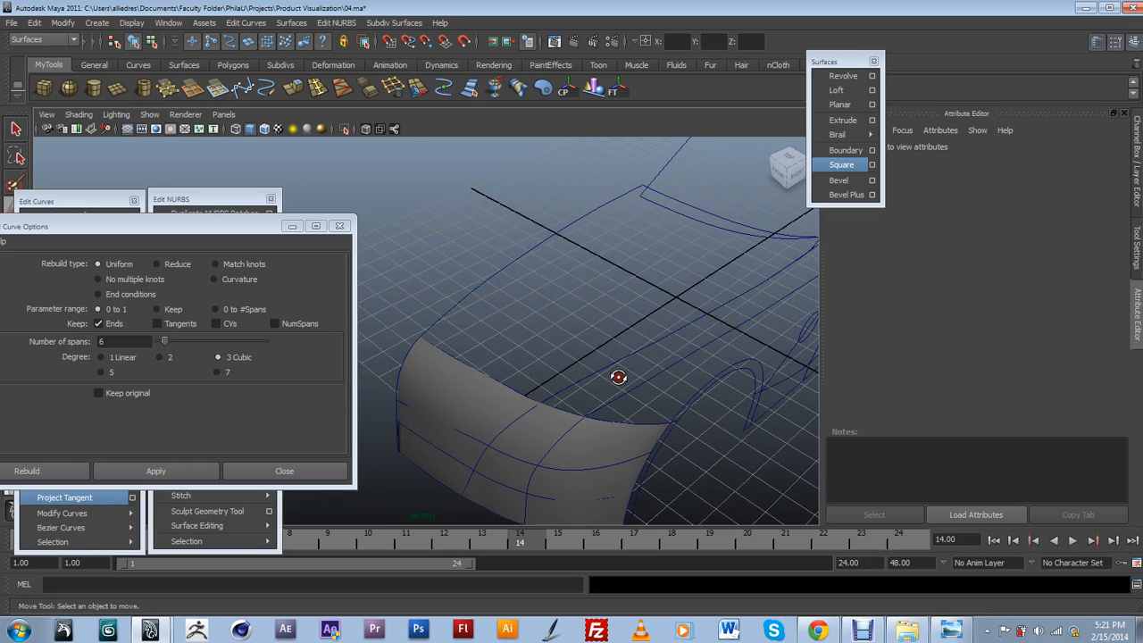
{"action": "left_click", "coordinate": [506, 382]}
{"action": "left_click", "coordinate": [509, 262]}
{"action": "left_click", "coordinate": [682, 204], "text": "shift"}
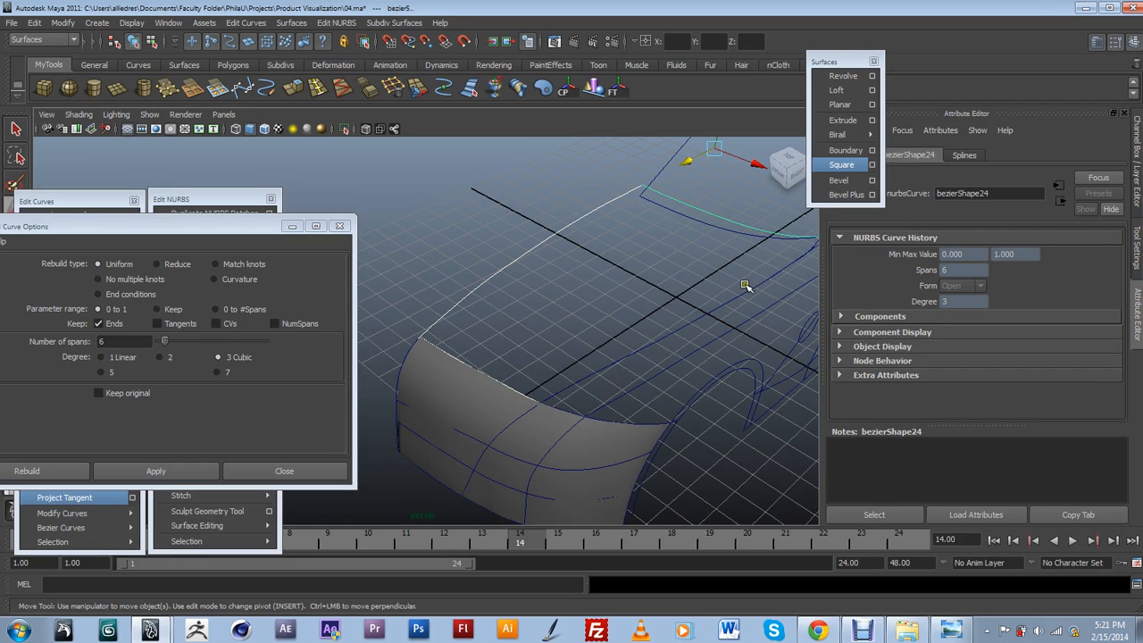
{"action": "left_click", "coordinate": [757, 290]}
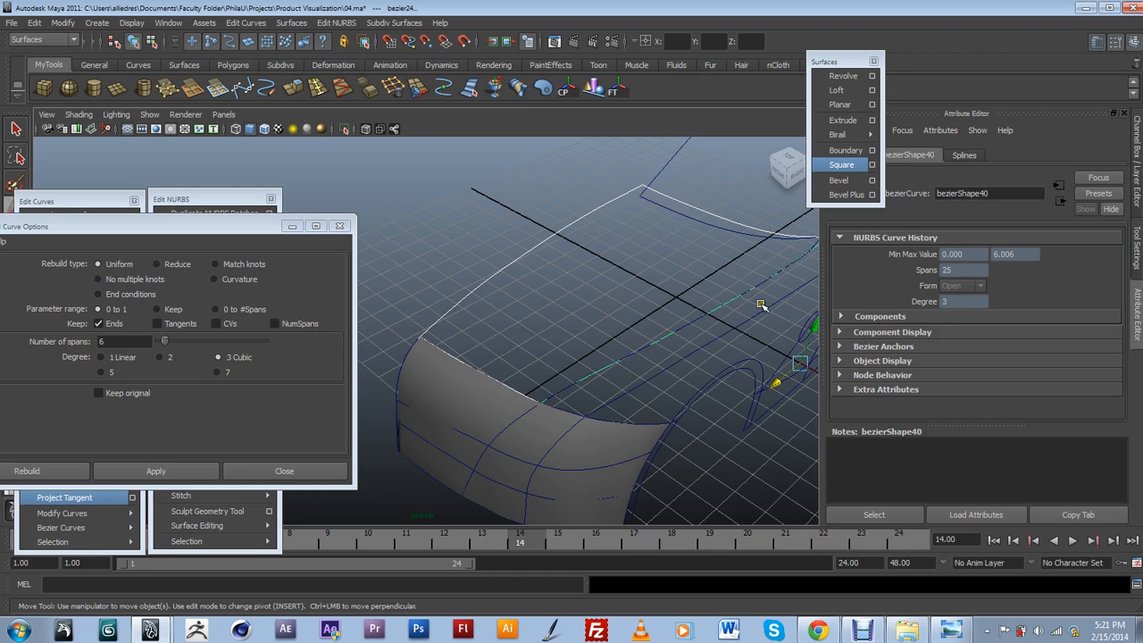
{"action": "middle_click_drag", "start_coordinate": [764, 308], "coordinate": [650, 382], "text": "alt"}
{"action": "key", "text": "ctrl+z"}
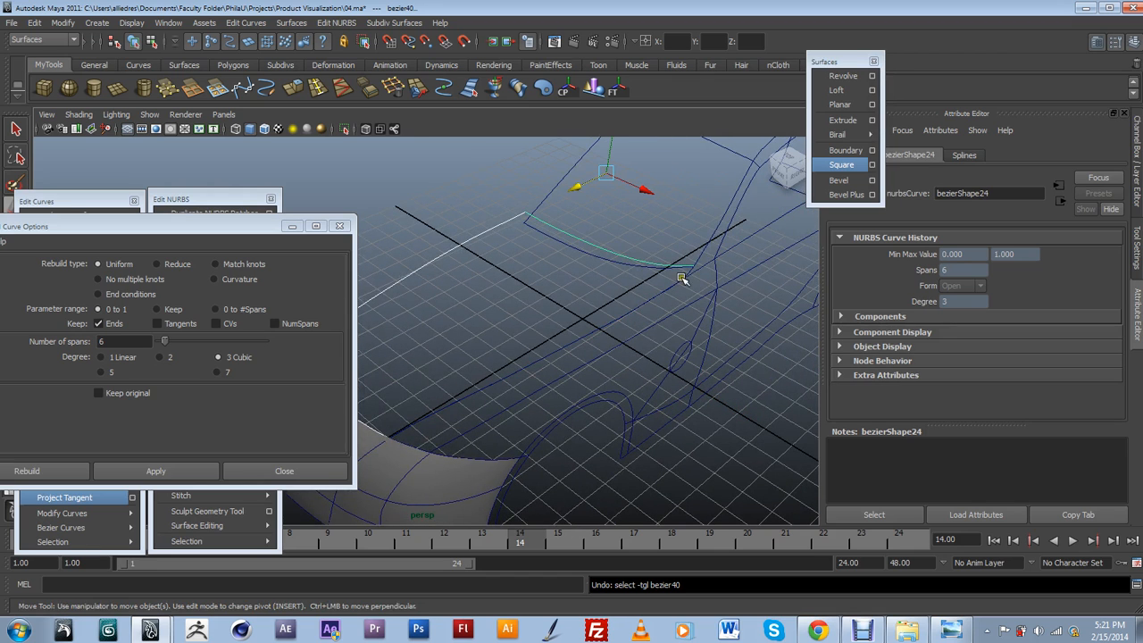
{"action": "left_click", "coordinate": [685, 271], "text": "shift"}
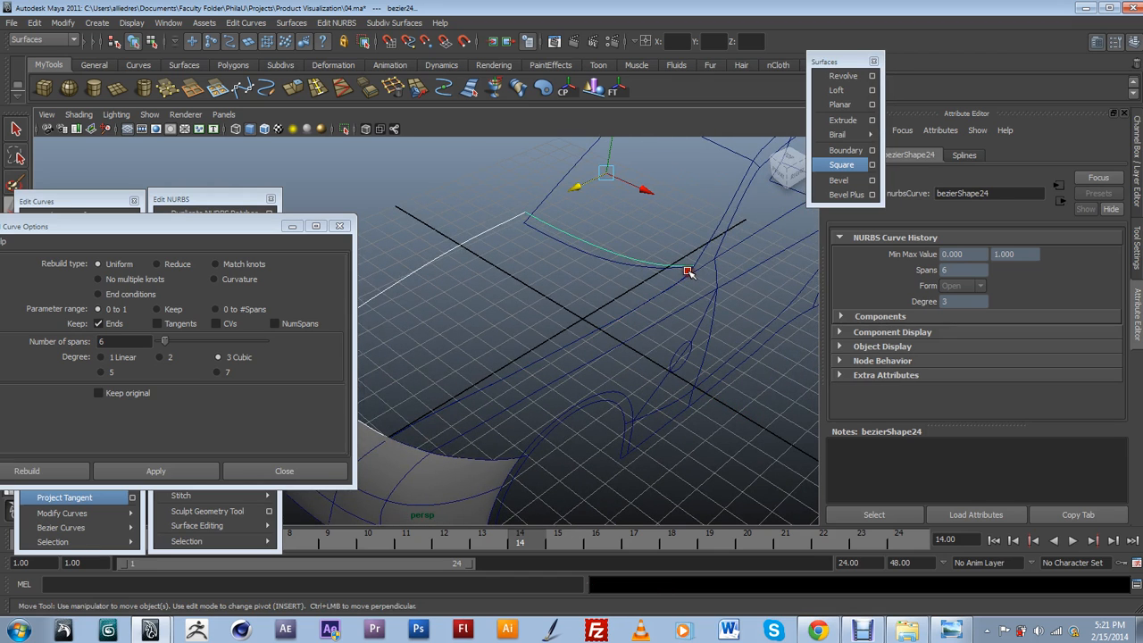
{"action": "key", "text": "ctrl+z"}
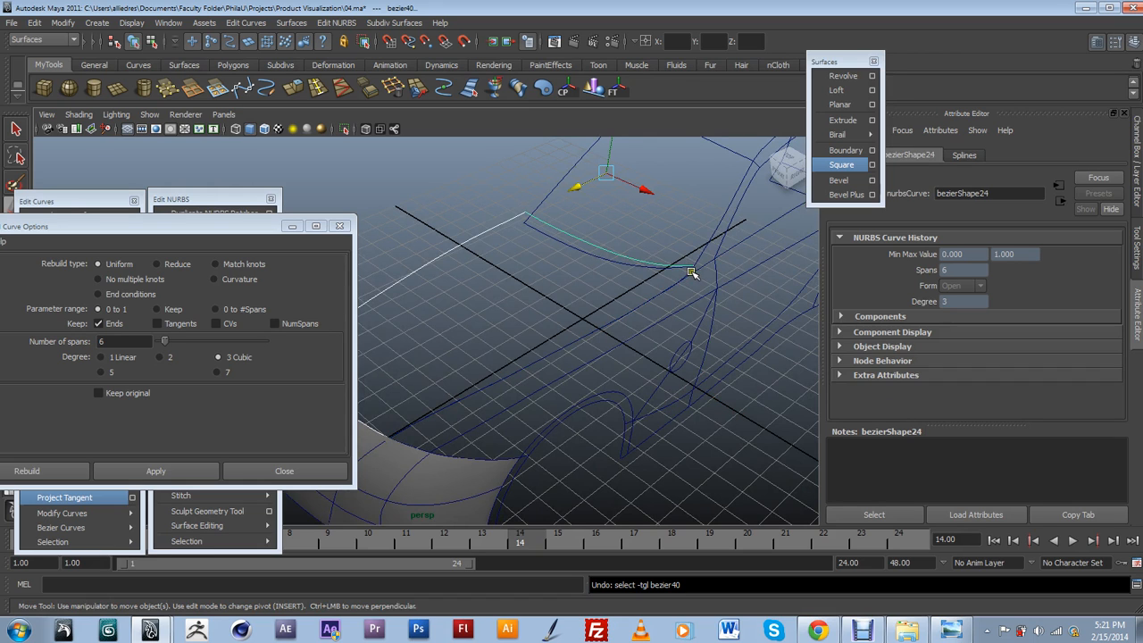
{"action": "scroll", "coordinate": [692, 290], "scroll_direction": "up", "scroll_amount": 5}
{"action": "scroll", "coordinate": [694, 290], "scroll_direction": "down", "scroll_amount": 4}
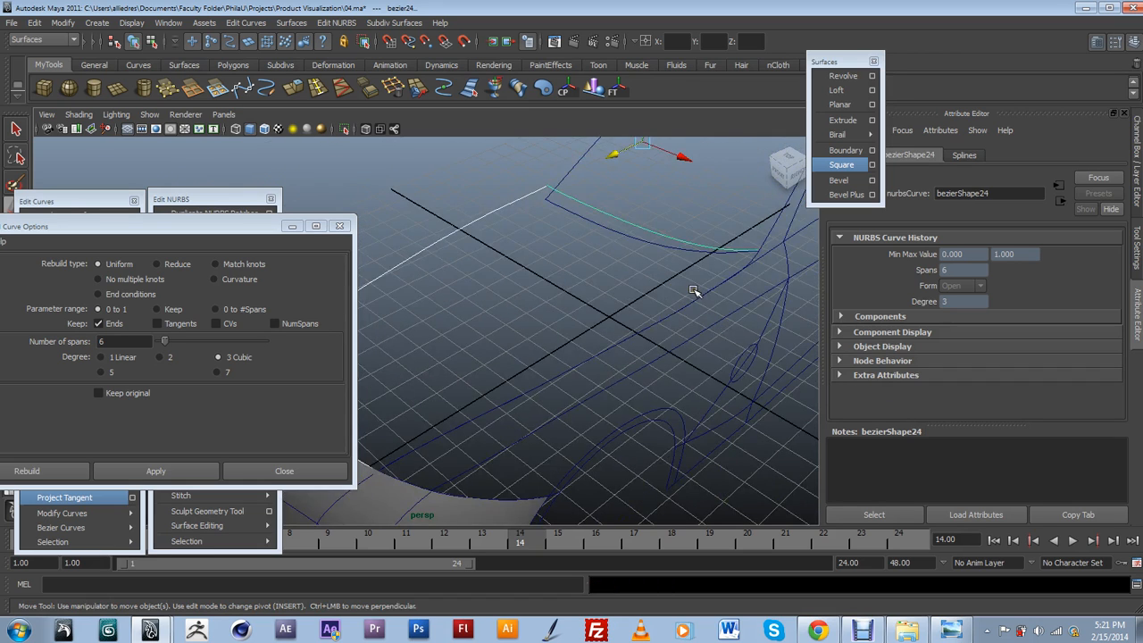
{"action": "scroll", "coordinate": [708, 286], "scroll_direction": "up", "scroll_amount": 2}
{"action": "middle_click_drag", "start_coordinate": [686, 322], "coordinate": [515, 377], "text": "alt"}
{"action": "right_click_drag", "start_coordinate": [515, 378], "coordinate": [637, 357], "text": "alt"}
{"action": "left_click", "coordinate": [773, 283], "text": "shift"}
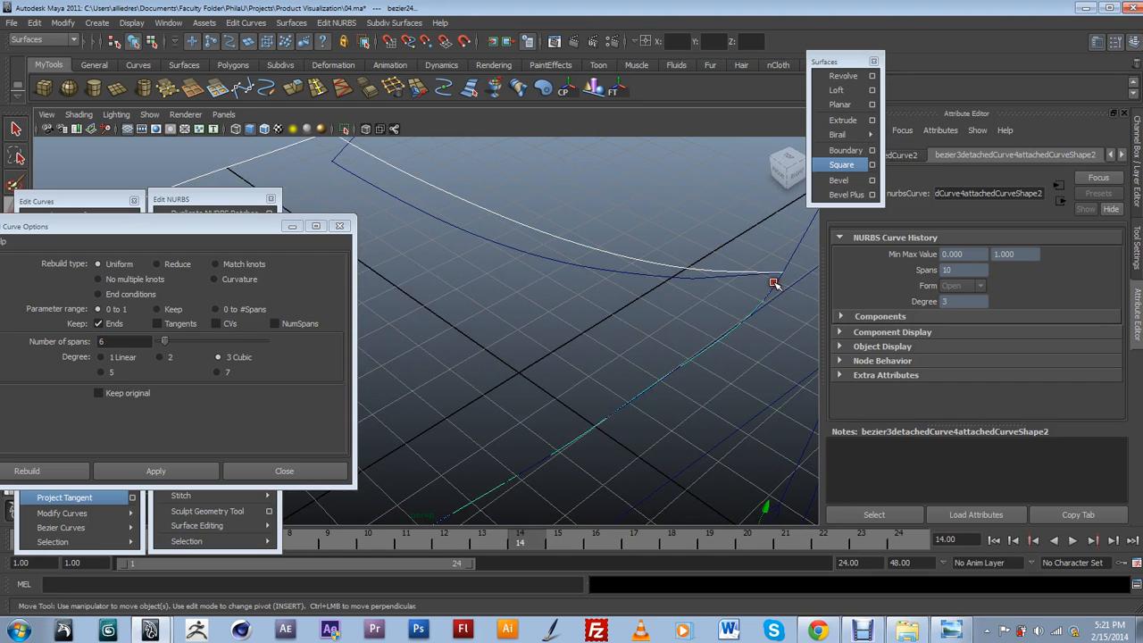
{"action": "scroll", "coordinate": [754, 334], "scroll_direction": "down", "scroll_amount": 3}
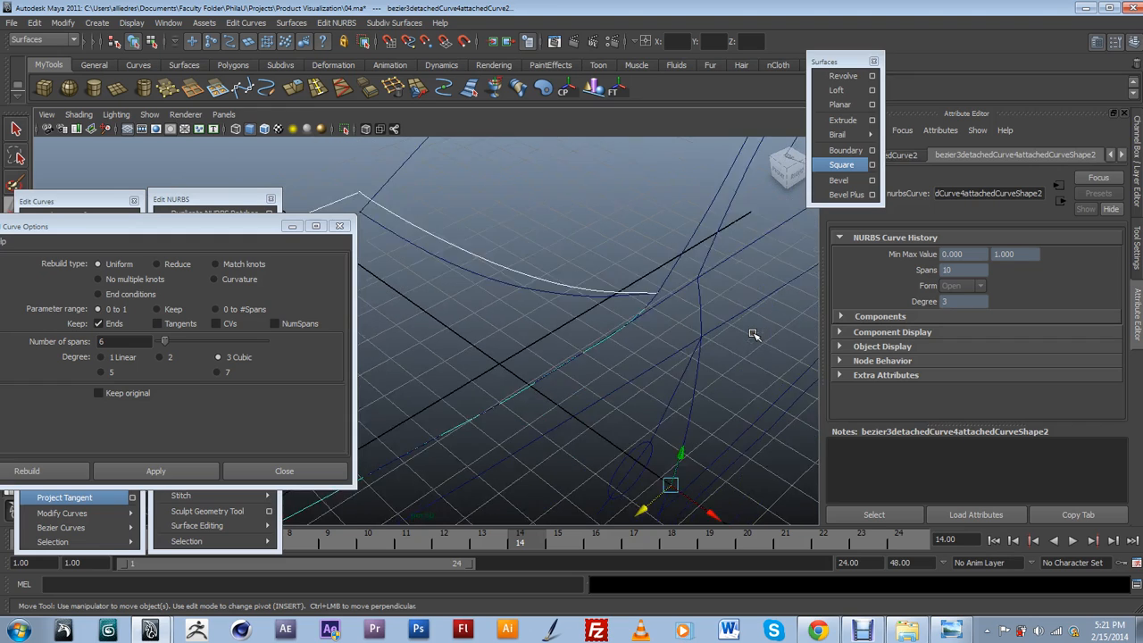
{"action": "left_click_drag", "start_coordinate": [725, 342], "coordinate": [607, 384], "text": "alt"}
{"action": "left_click_drag", "start_coordinate": [224, 239], "coordinate": [165, 299]}
{"action": "left_click", "coordinate": [845, 150]}
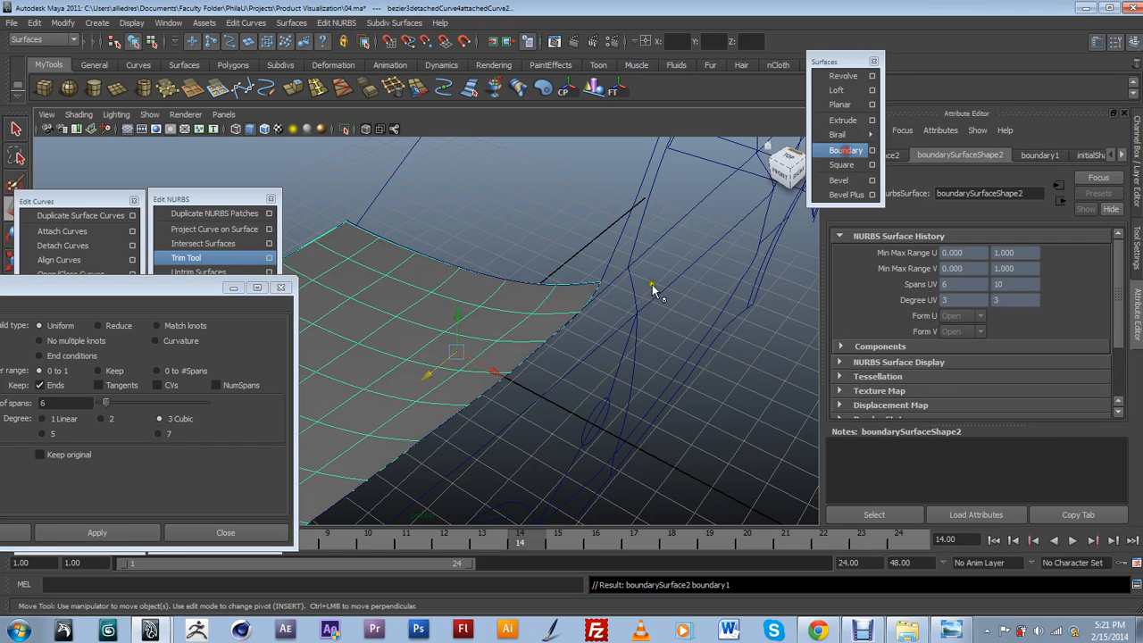
{"action": "scroll", "coordinate": [543, 344], "scroll_direction": "down", "scroll_amount": 4}
{"action": "middle_click_drag", "start_coordinate": [538, 346], "coordinate": [628, 328], "text": "alt"}
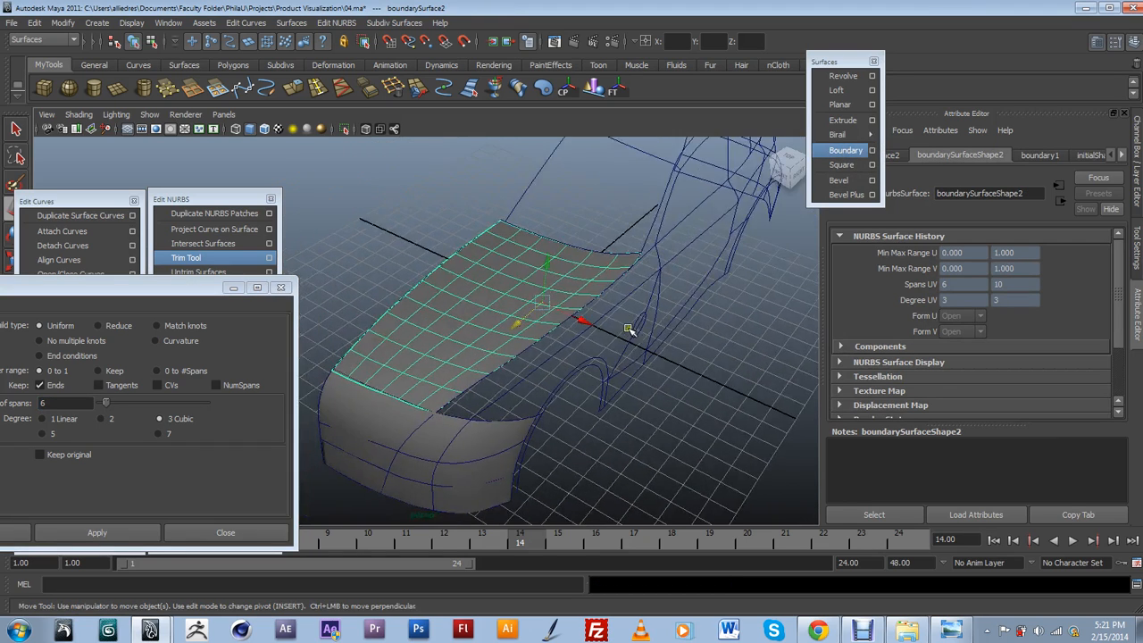
Examine the new hood surface from several angles, checking its shape against the front surface and surrounding body curves.
{"action": "left_click_drag", "start_coordinate": [628, 327], "coordinate": [601, 375], "text": "alt"}
{"action": "left_click", "coordinate": [410, 235]}
{"action": "left_click_drag", "start_coordinate": [476, 319], "coordinate": [558, 344], "text": "alt"}
{"action": "middle_click_drag", "start_coordinate": [558, 344], "coordinate": [589, 353], "text": "alt"}
{"action": "left_click_drag", "start_coordinate": [589, 352], "coordinate": [575, 332], "text": "alt"}
{"action": "middle_click_drag", "start_coordinate": [574, 331], "coordinate": [595, 349], "text": "alt"}
{"action": "right_click_drag", "start_coordinate": [594, 349], "coordinate": [602, 365], "text": "alt"}
{"action": "left_click_drag", "start_coordinate": [602, 365], "coordinate": [655, 362], "text": "alt"}
{"action": "middle_click_drag", "start_coordinate": [655, 362], "coordinate": [574, 396], "text": "alt"}
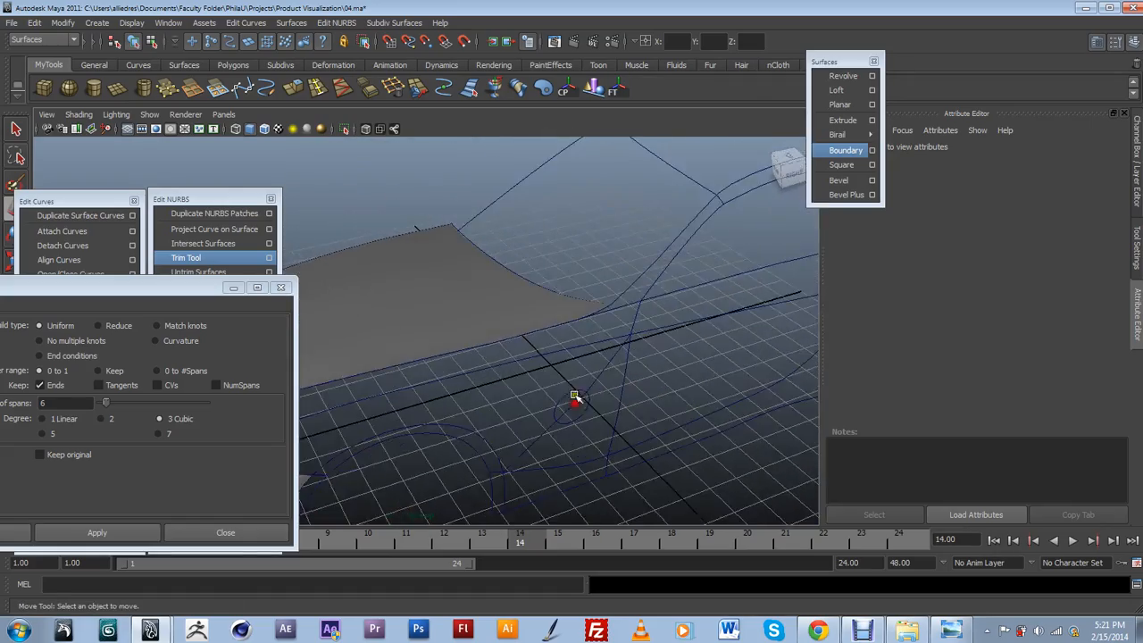
{"action": "left_click_drag", "start_coordinate": [574, 395], "coordinate": [559, 378], "text": "alt"}
{"action": "right_click_drag", "start_coordinate": [559, 378], "coordinate": [540, 377], "text": "alt"}
{"action": "left_click_drag", "start_coordinate": [539, 377], "coordinate": [572, 352], "text": "alt"}
{"action": "middle_click_drag", "start_coordinate": [572, 352], "coordinate": [658, 318], "text": "alt"}
{"action": "right_click_drag", "start_coordinate": [658, 319], "coordinate": [639, 329], "text": "alt"}
{"action": "middle_click_drag", "start_coordinate": [638, 330], "coordinate": [531, 375], "text": "alt"}
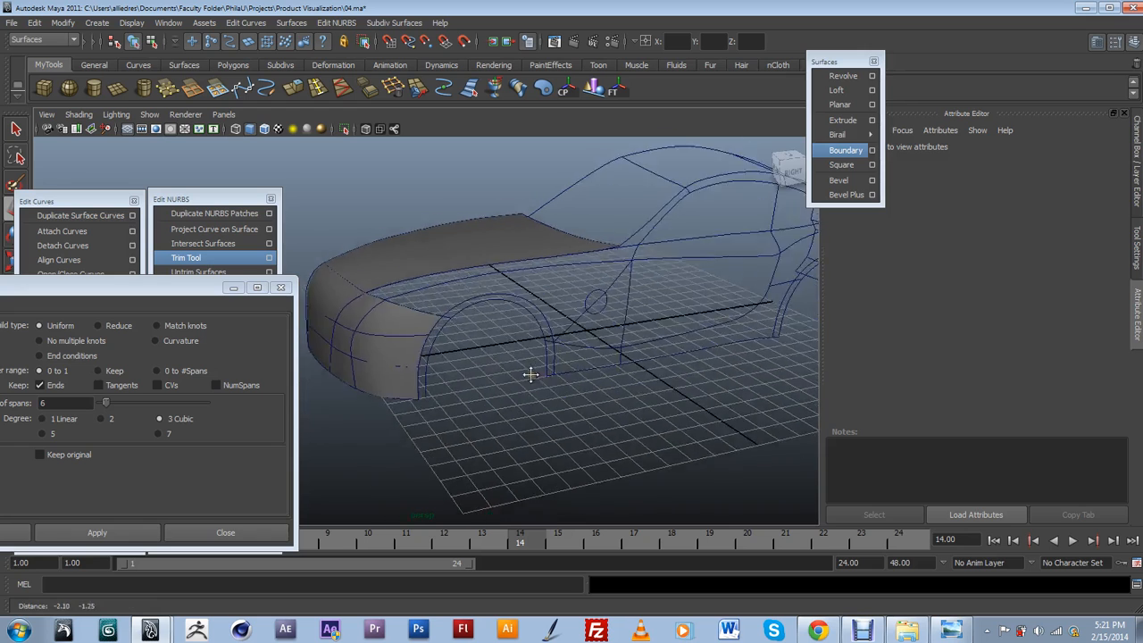
{"action": "left_click_drag", "start_coordinate": [530, 374], "coordinate": [554, 348], "text": "alt"}
Loft a lip surface between the outer and inner wheel arch curves along the front surface's side edge.
{"action": "scroll", "coordinate": [554, 348], "scroll_direction": "up", "scroll_amount": 3}
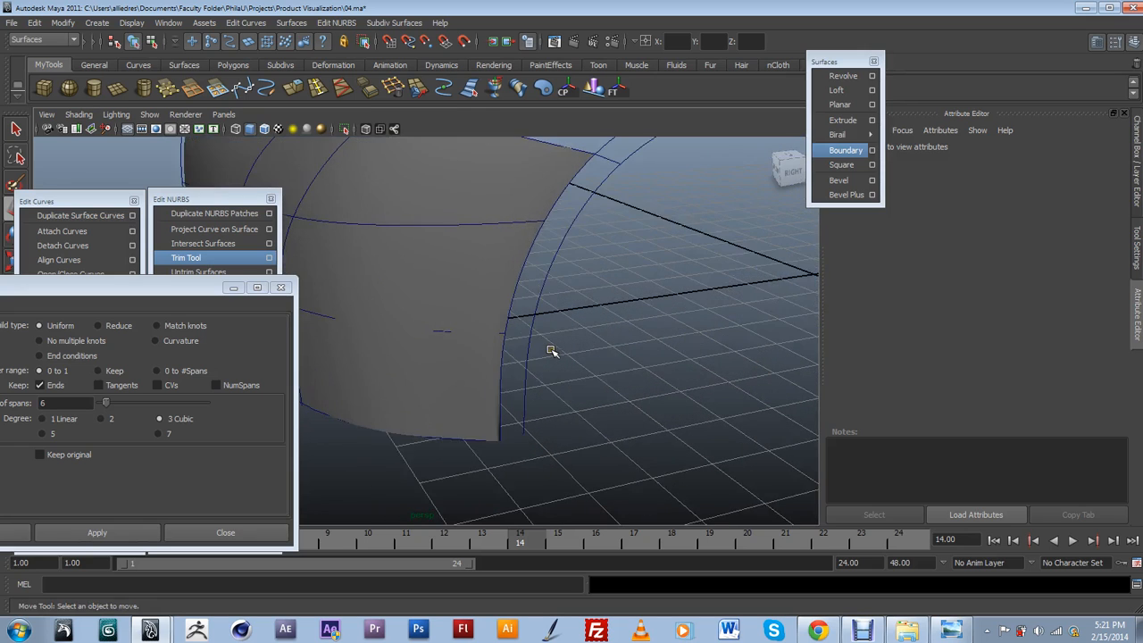
{"action": "scroll", "coordinate": [553, 352], "scroll_direction": "up", "scroll_amount": 3}
{"action": "left_click", "coordinate": [528, 260]}
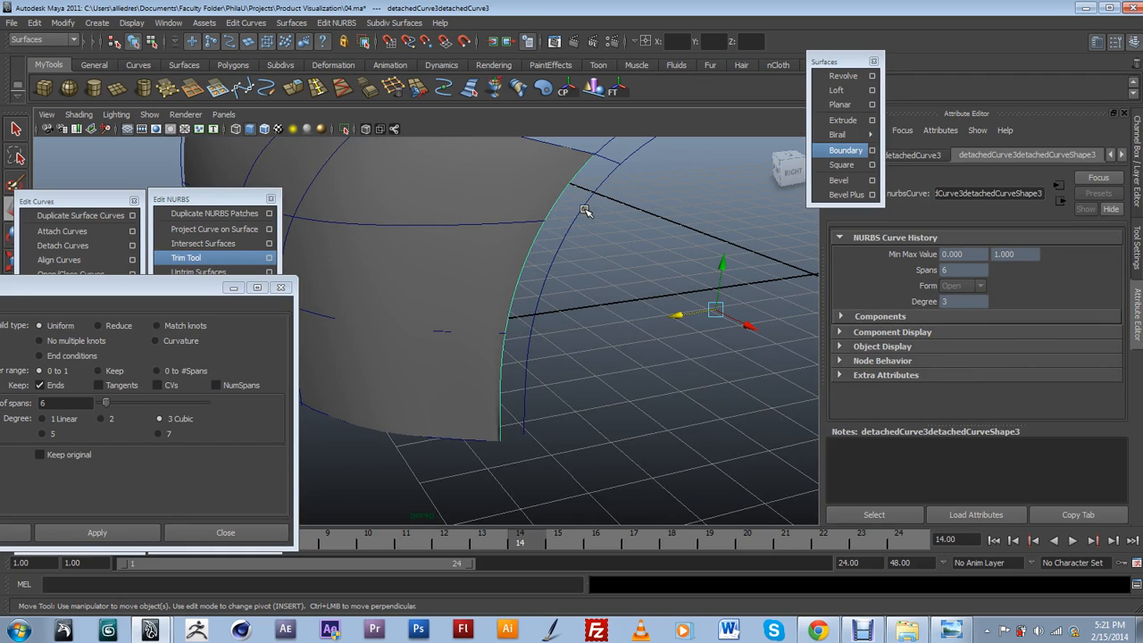
{"action": "left_click_drag", "start_coordinate": [602, 259], "coordinate": [553, 336], "text": "alt"}
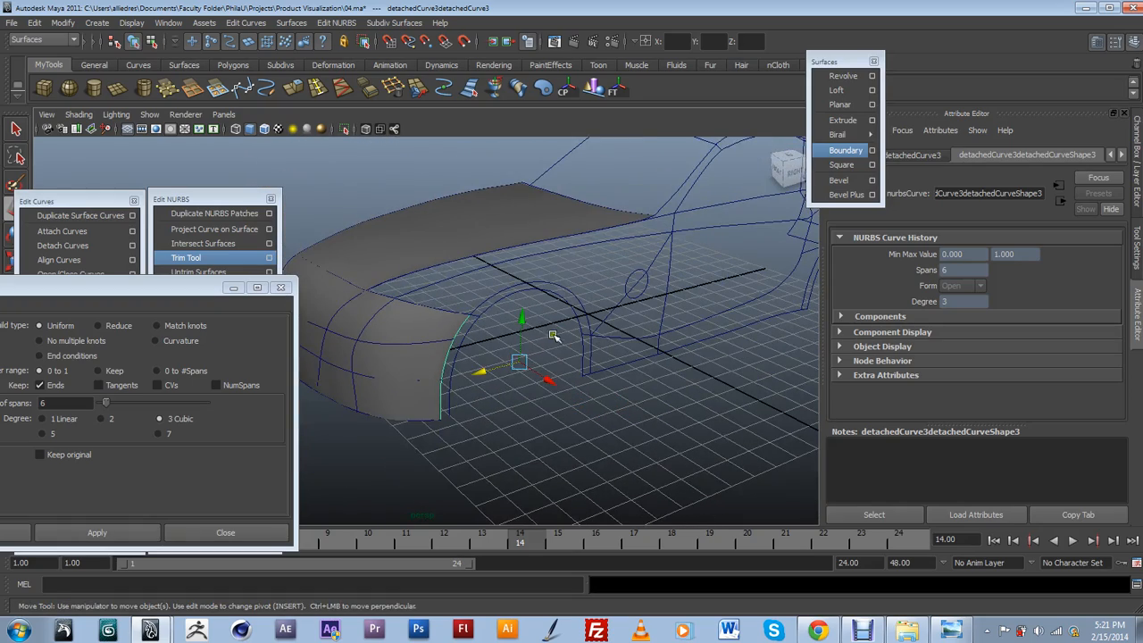
{"action": "scroll", "coordinate": [457, 449], "scroll_direction": "up", "scroll_amount": 5}
{"action": "scroll", "coordinate": [459, 451], "scroll_direction": "down", "scroll_amount": 2}
{"action": "left_click_drag", "start_coordinate": [471, 444], "coordinate": [490, 425], "text": "alt"}
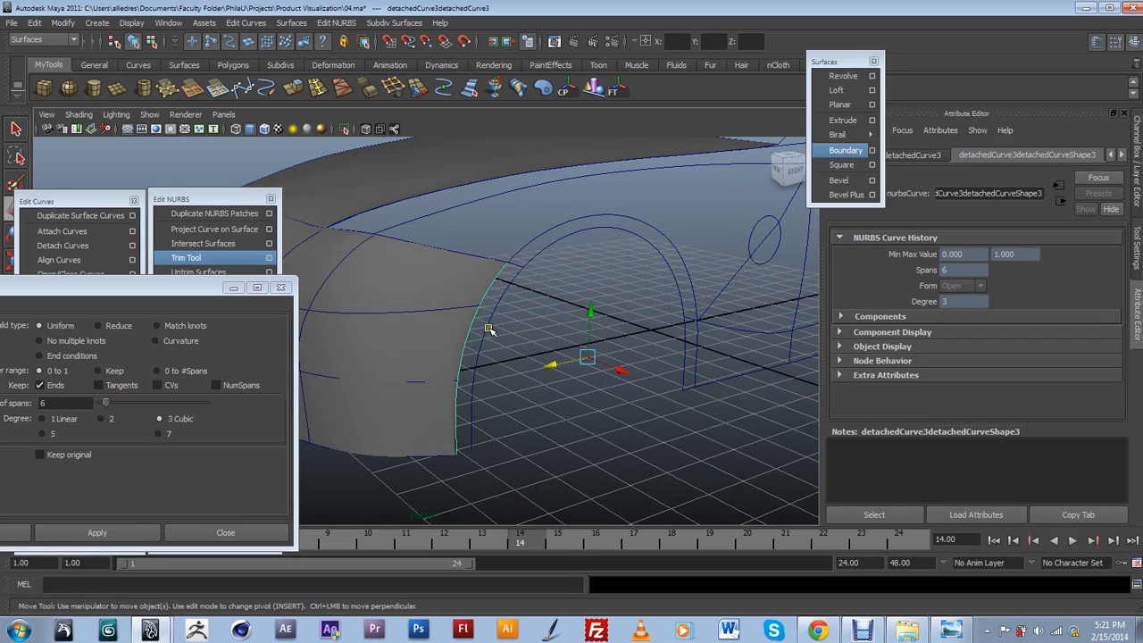
{"action": "left_click", "coordinate": [485, 329]}
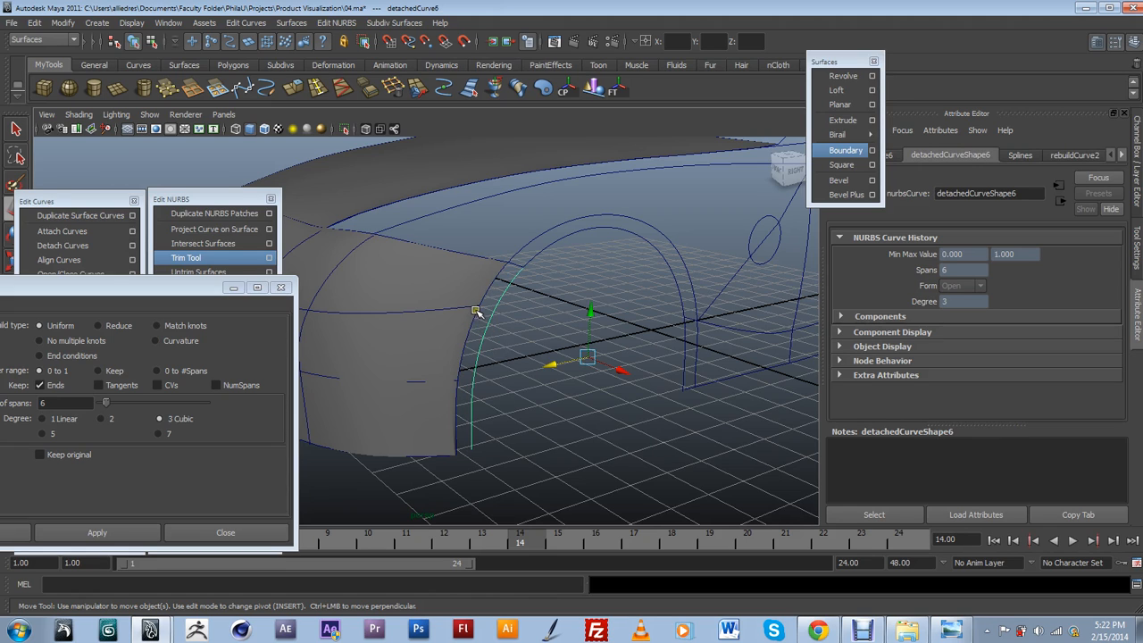
{"action": "left_click", "coordinate": [476, 316]}
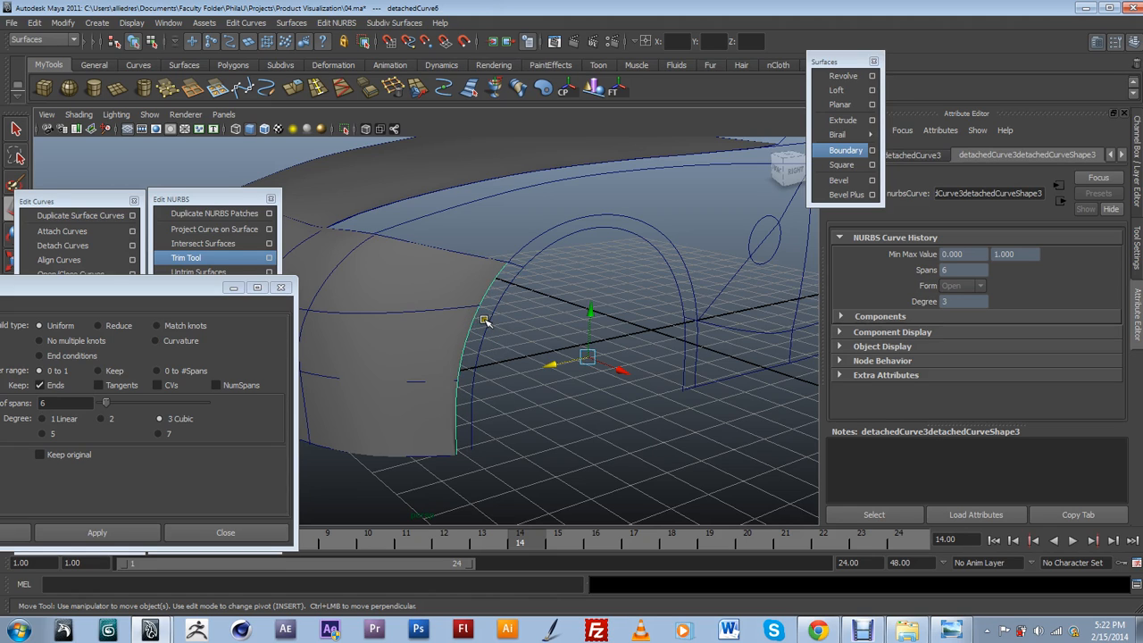
{"action": "left_click", "coordinate": [488, 321]}
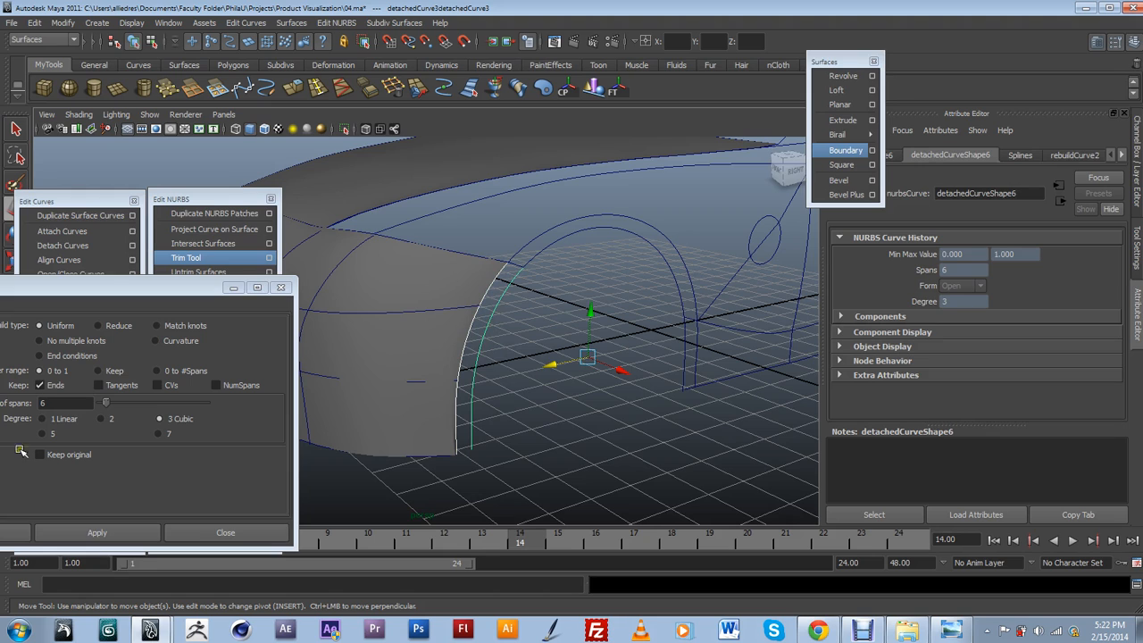
{"action": "left_click_drag", "start_coordinate": [185, 297], "coordinate": [160, 322]}
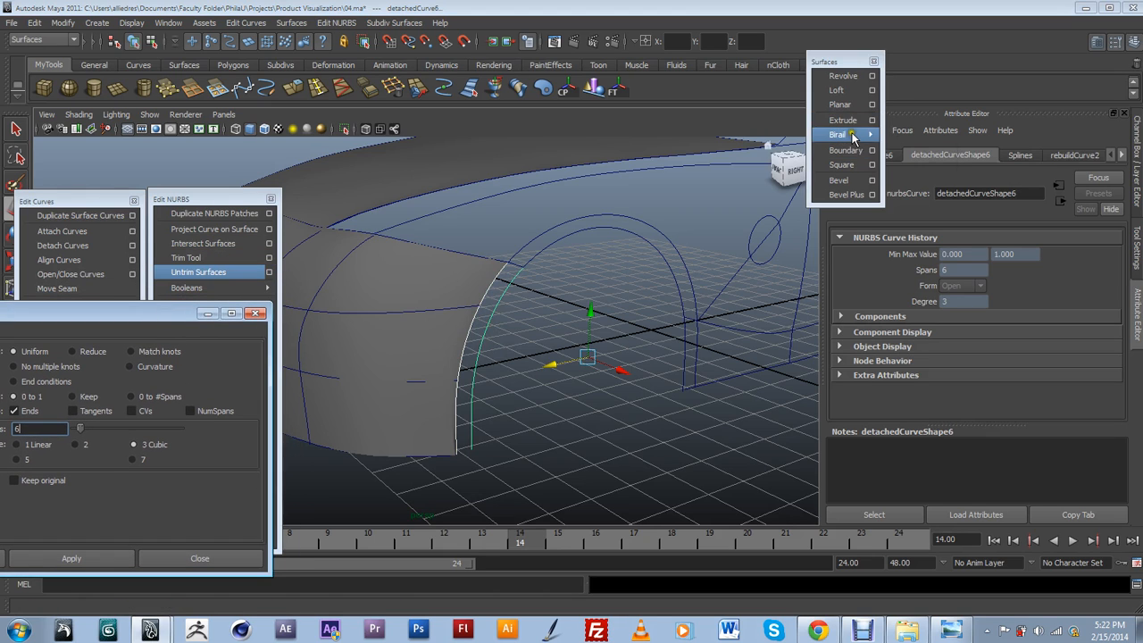
{"action": "left_click", "coordinate": [836, 90]}
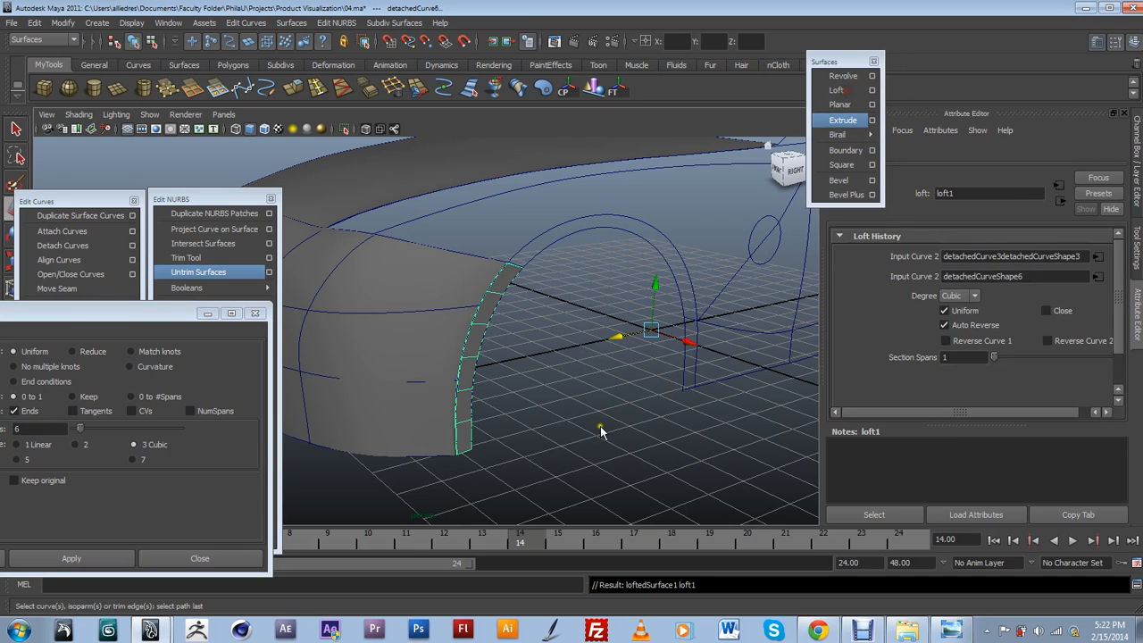
{"action": "left_click", "coordinate": [657, 376]}
Compare the span counts and CV layout of the outer and inner curves over the top of the front wheel arch.
{"action": "left_click_drag", "start_coordinate": [629, 382], "coordinate": [544, 371], "text": "alt"}
{"action": "right_click_drag", "start_coordinate": [544, 372], "coordinate": [607, 353], "text": "alt"}
{"action": "left_click", "coordinate": [618, 239]}
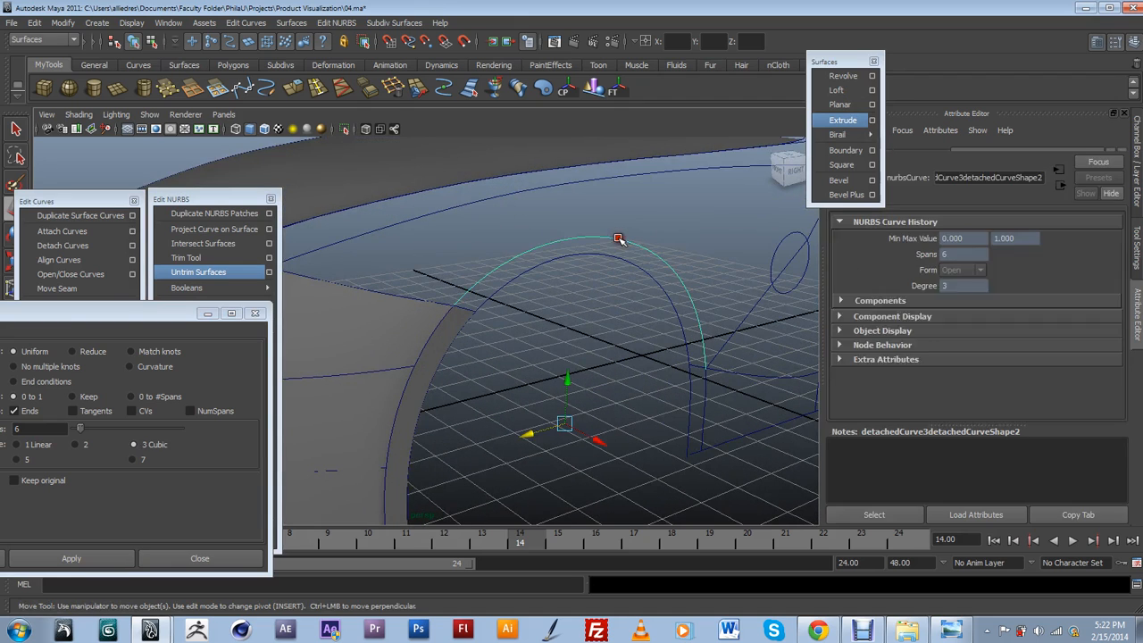
{"action": "left_click", "coordinate": [618, 260]}
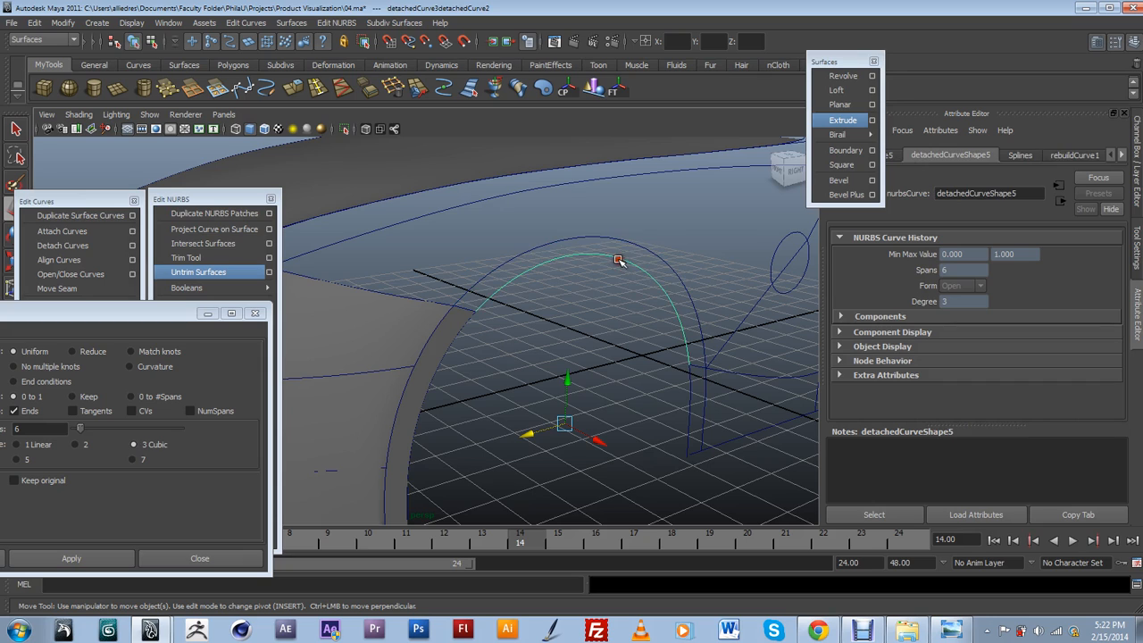
{"action": "left_click", "coordinate": [620, 239]}
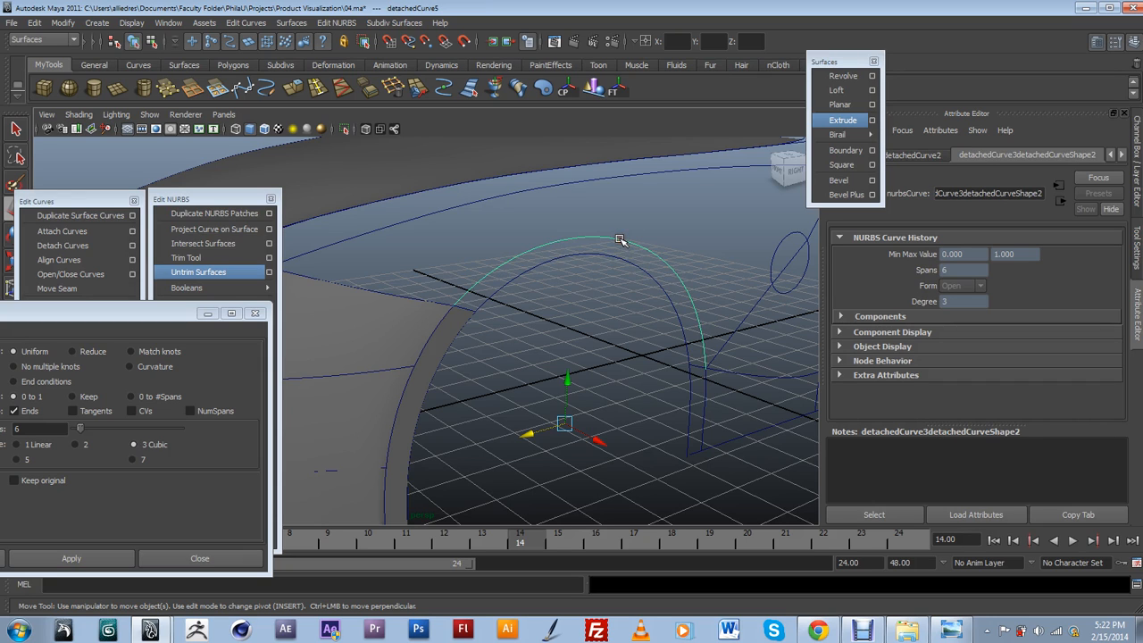
{"action": "right_click_drag", "start_coordinate": [620, 240], "coordinate": [586, 243]}
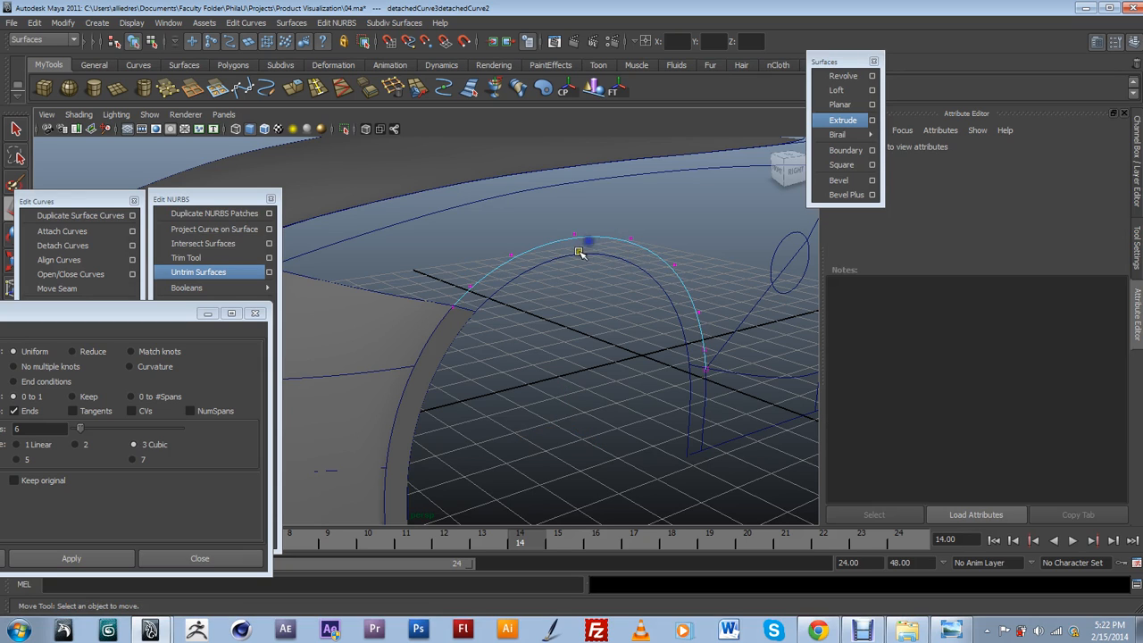
{"action": "left_click", "coordinate": [595, 255]}
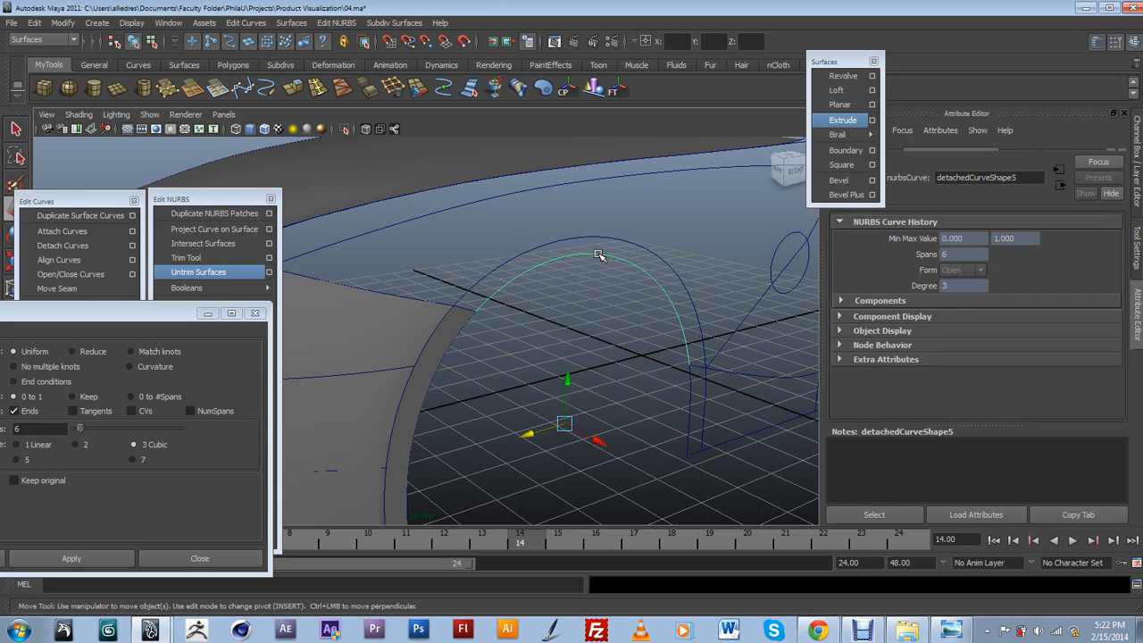
{"action": "right_click_drag", "start_coordinate": [613, 260], "coordinate": [572, 262]}
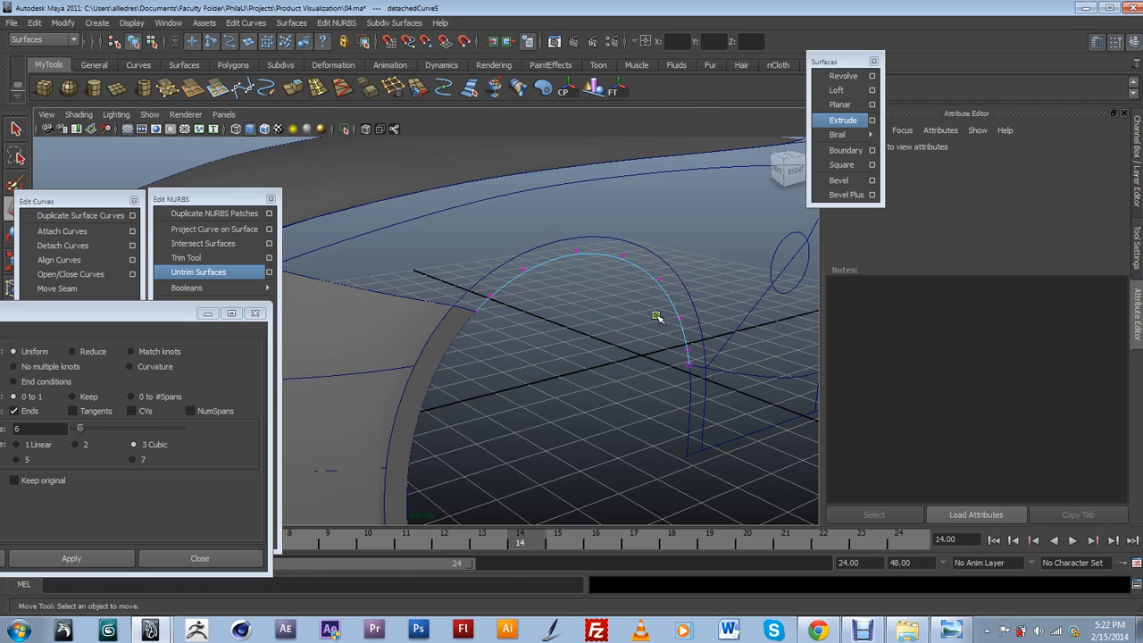
Loft a lip surface between the outer and inner curves over the top of the front wheel arch.
{"action": "left_click", "coordinate": [654, 239]}
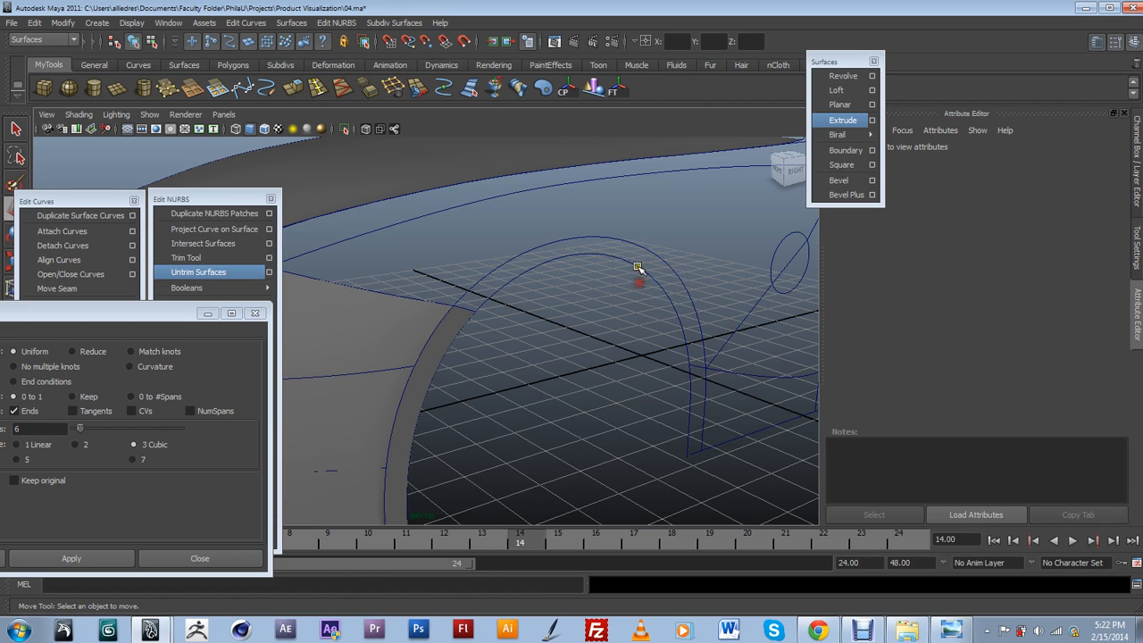
{"action": "left_click", "coordinate": [635, 231]}
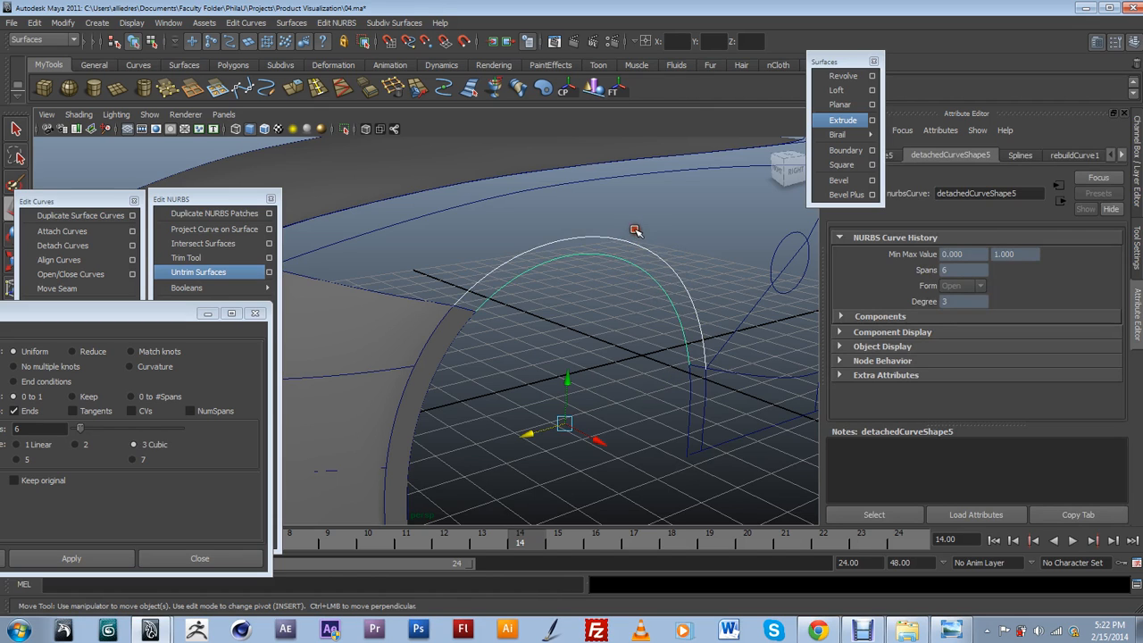
{"action": "left_click", "coordinate": [836, 91]}
{"action": "left_click_drag", "start_coordinate": [621, 379], "coordinate": [595, 464], "text": "alt"}
{"action": "left_click", "coordinate": [504, 441]}
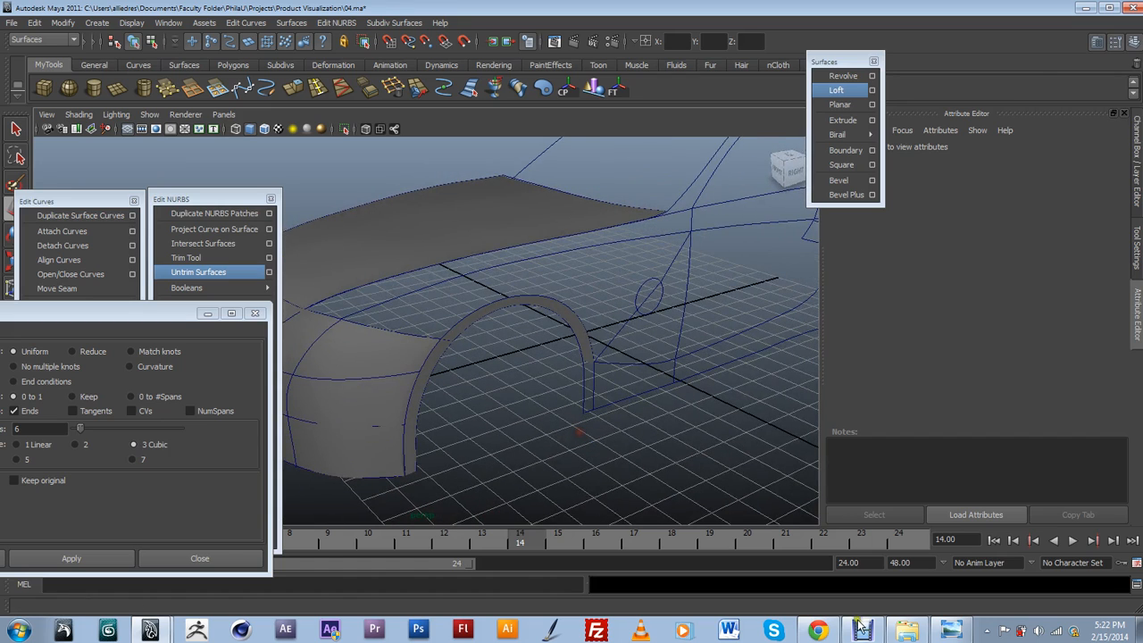
Switch to the BMW Z4 side photo in Windows Photo Viewer and compare its front wheel arch and fender with the model.
{"action": "left_click", "coordinate": [957, 633]}
{"action": "scroll", "coordinate": [867, 446], "scroll_direction": "down", "scroll_amount": 3}
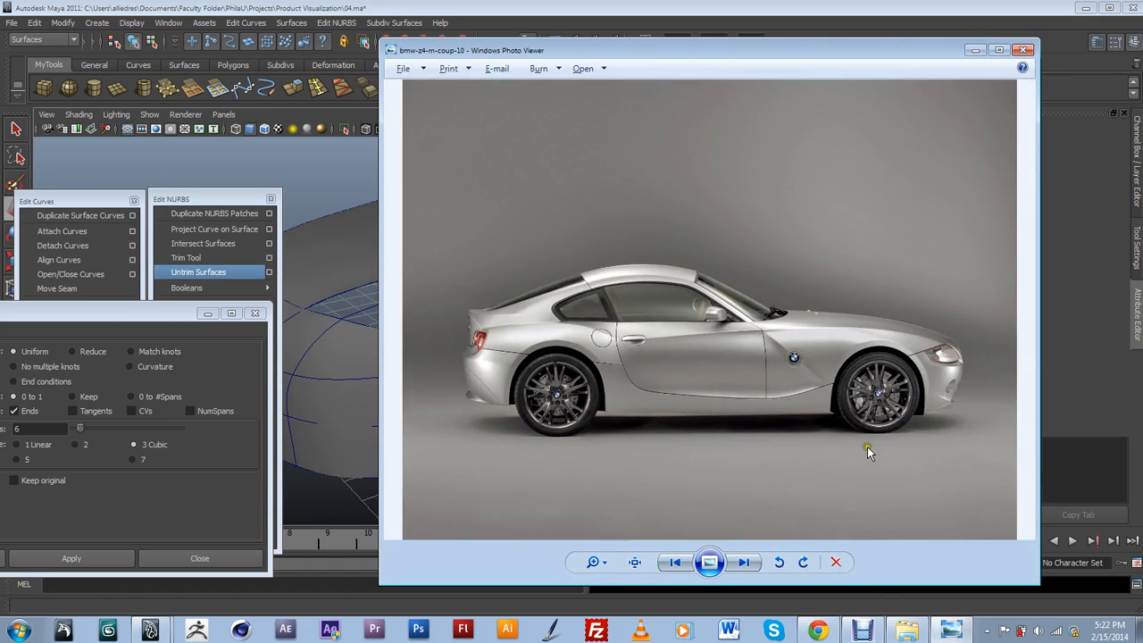
{"action": "scroll", "coordinate": [909, 426], "scroll_direction": "up", "scroll_amount": 3}
{"action": "scroll", "coordinate": [906, 429], "scroll_direction": "up", "scroll_amount": 4}
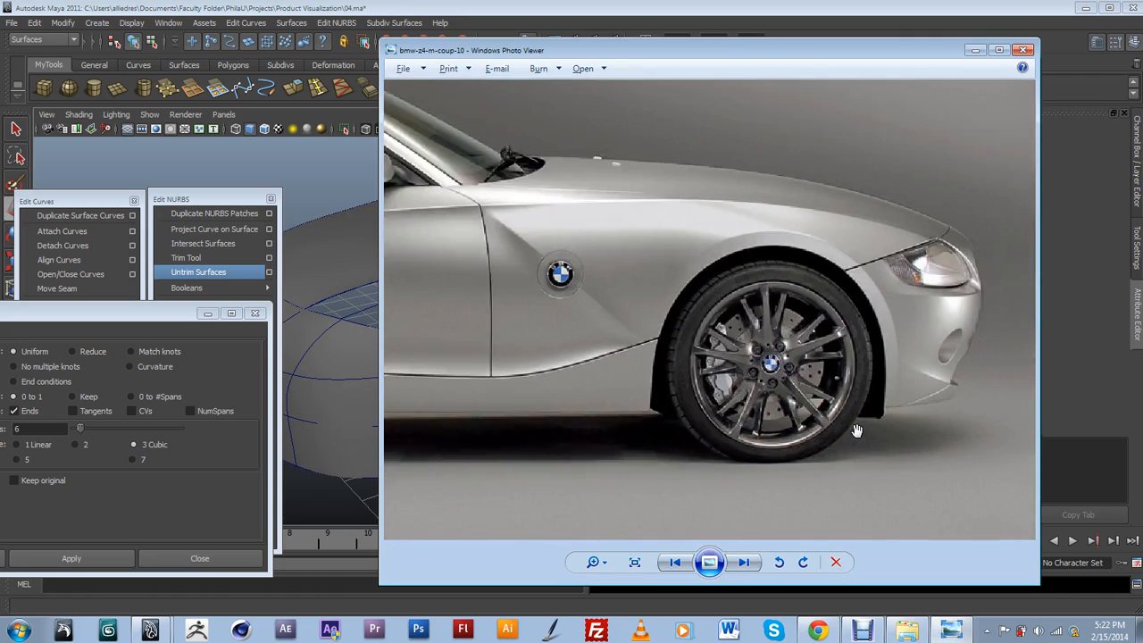
{"action": "left_click_drag", "start_coordinate": [718, 56], "coordinate": [336, 86]}
{"action": "left_click_drag", "start_coordinate": [757, 299], "coordinate": [658, 372], "text": "alt"}
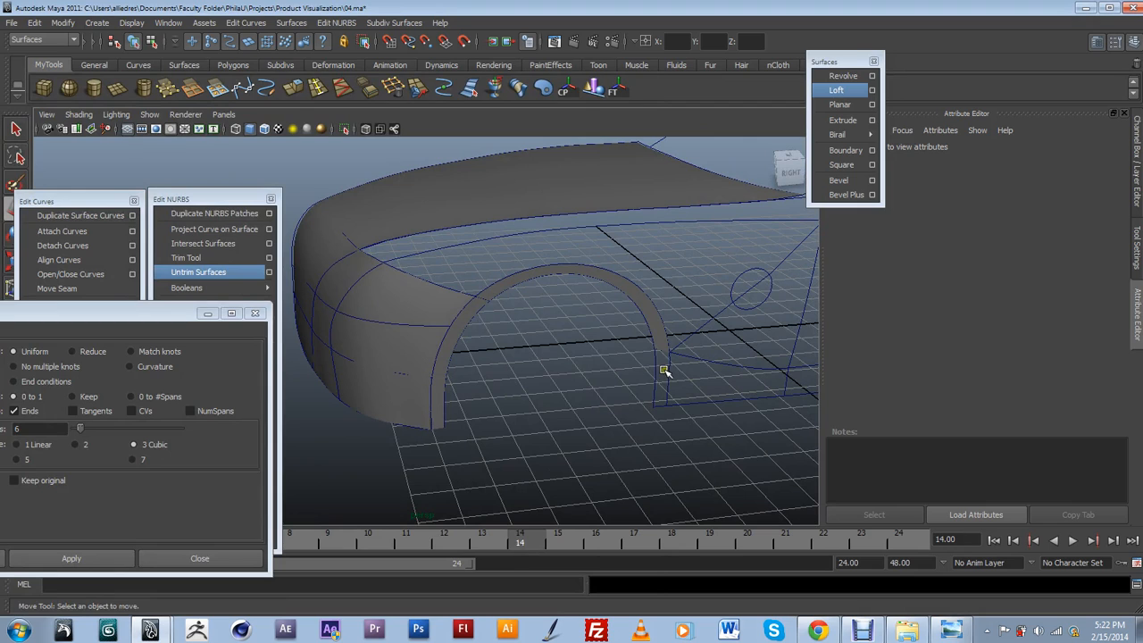
{"action": "left_click", "coordinate": [951, 629]}
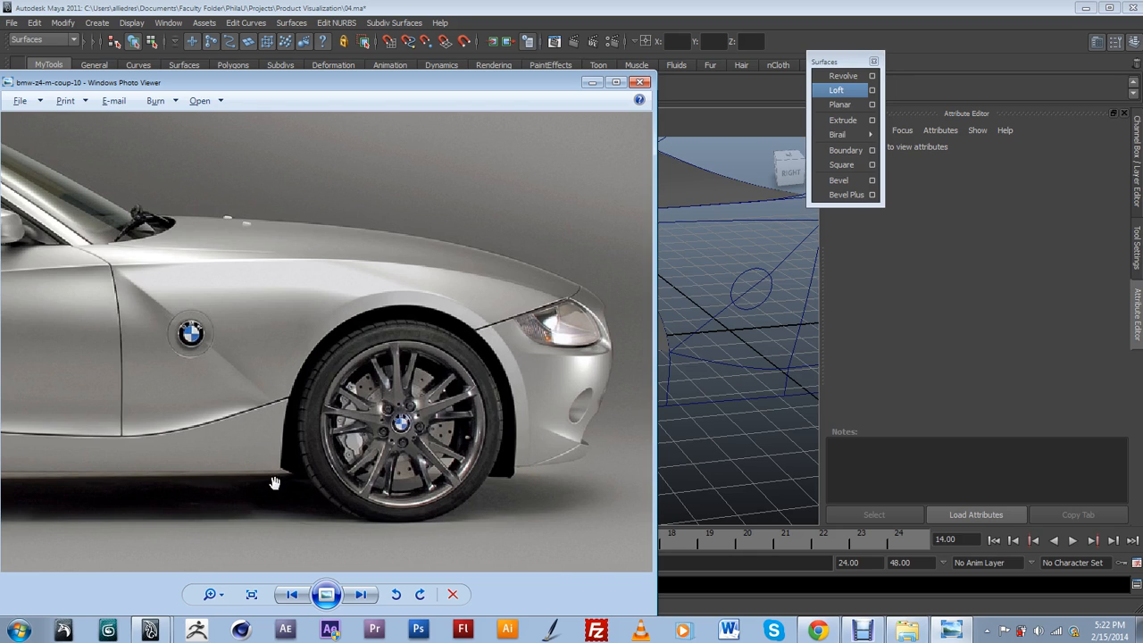
Return to Maya and loft a lip surface between the outer and inner curves along the front wheel arch's rear lower leg.
{"action": "left_click", "coordinate": [593, 82]}
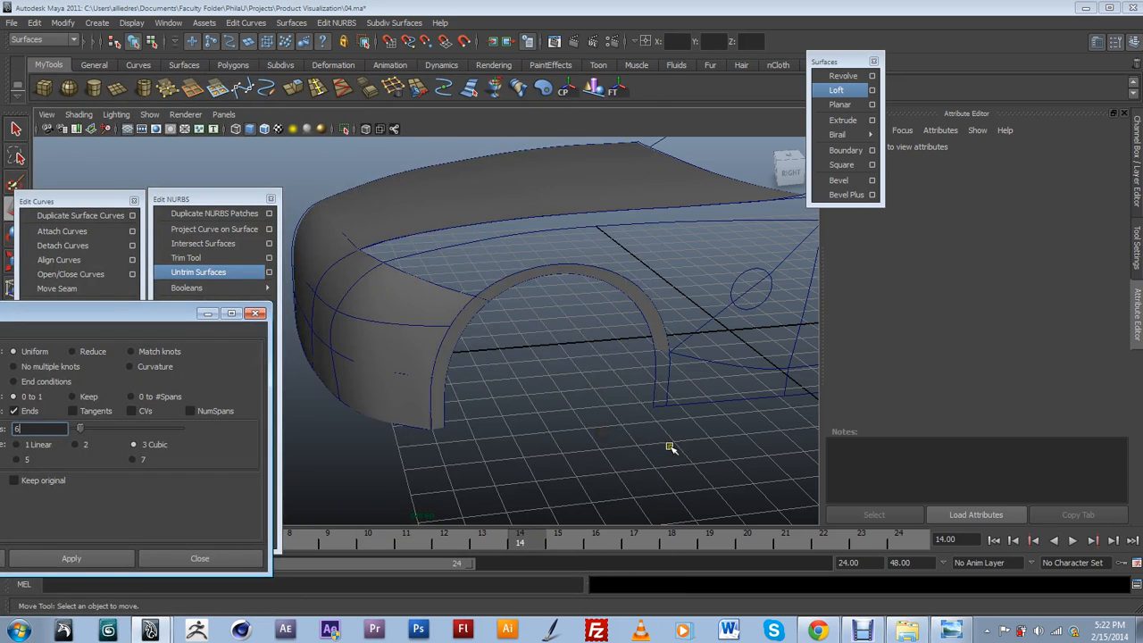
{"action": "middle_click_drag", "start_coordinate": [669, 449], "coordinate": [550, 442], "text": "alt"}
{"action": "scroll", "coordinate": [550, 441], "scroll_direction": "up", "scroll_amount": 4}
{"action": "left_click", "coordinate": [580, 391]}
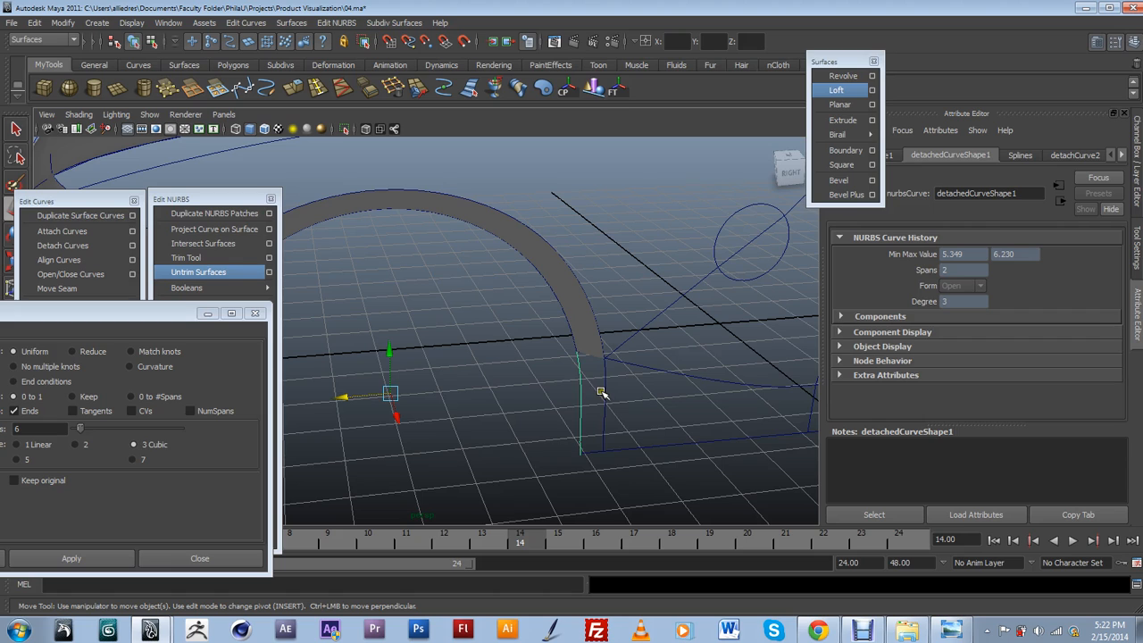
{"action": "left_click", "coordinate": [604, 393], "text": "shift"}
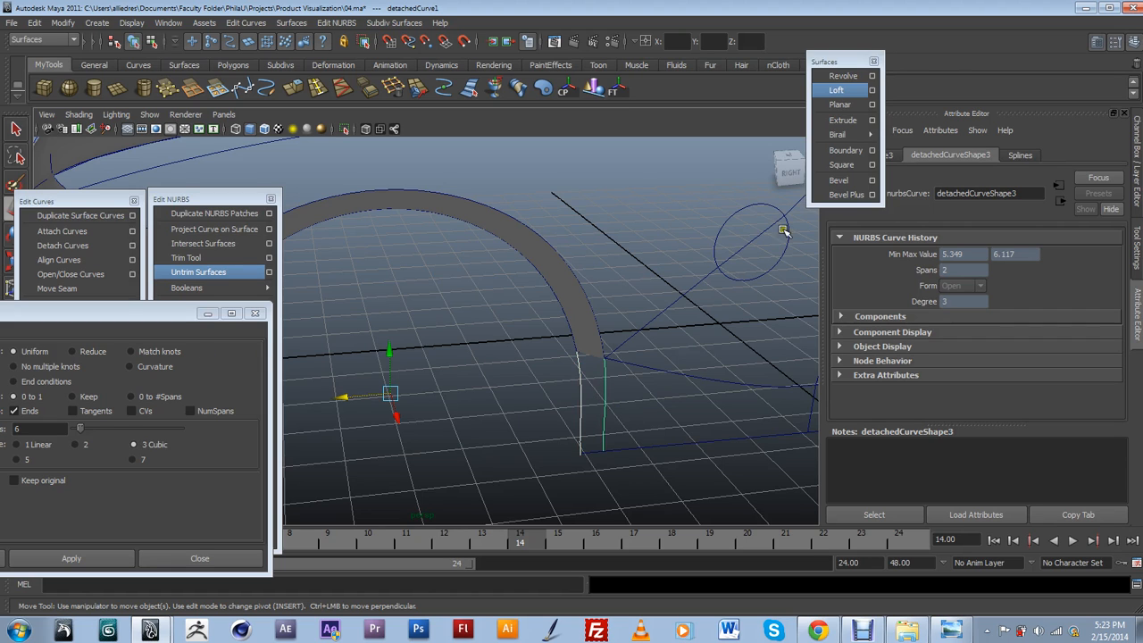
{"action": "left_click", "coordinate": [839, 91]}
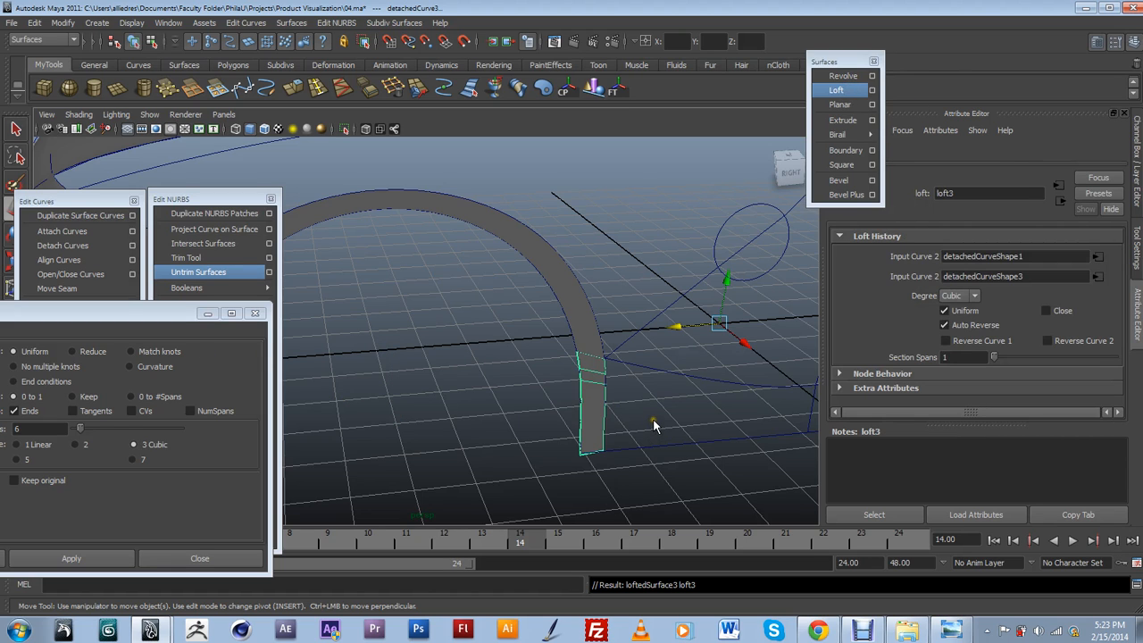
{"action": "left_click", "coordinate": [652, 419]}
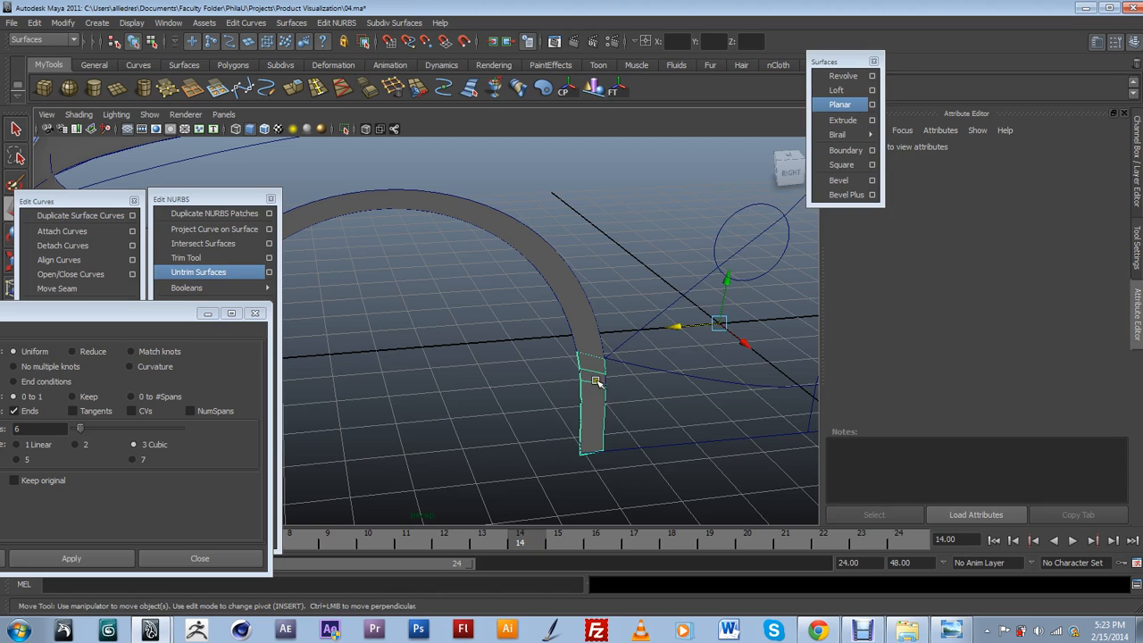
{"action": "left_click", "coordinate": [596, 390]}
{"action": "scroll", "coordinate": [652, 418], "scroll_direction": "down", "scroll_amount": 3}
{"action": "scroll", "coordinate": [637, 414], "scroll_direction": "up", "scroll_amount": 2}
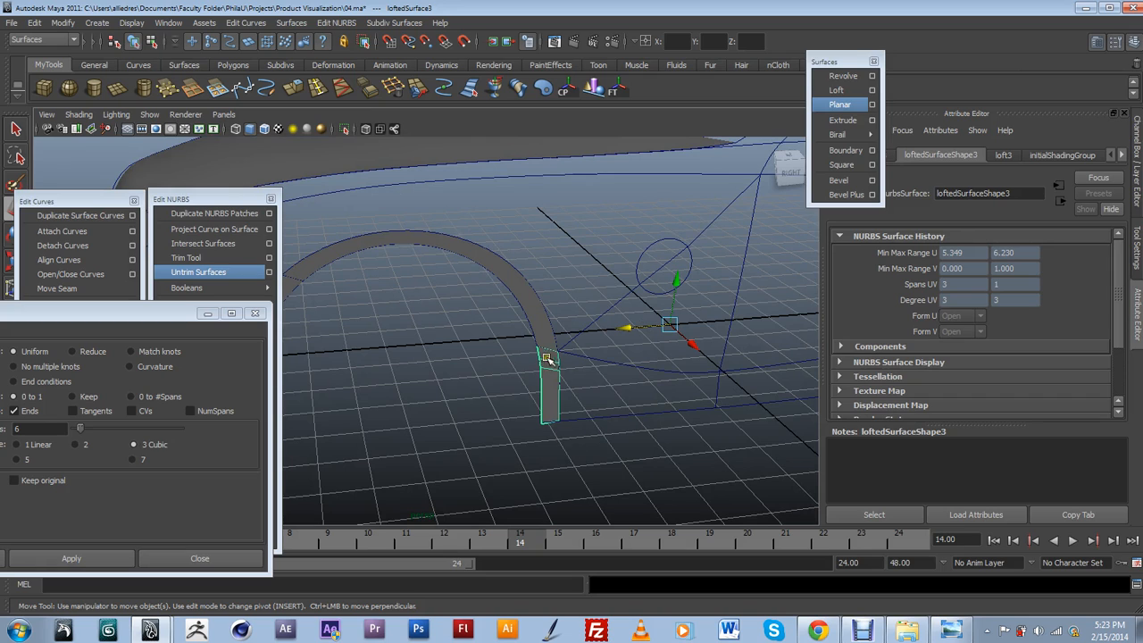
{"action": "left_click", "coordinate": [652, 431]}
{"action": "mouse_move", "coordinate": [634, 450]}
{"action": "left_mouse_down", "text": "alt"}
{"action": "mouse_move", "coordinate": [584, 434]}
{"action": "mouse_move", "coordinate": [640, 437]}
{"action": "mouse_move", "coordinate": [649, 419]}
{"action": "mouse_move", "coordinate": [717, 405]}
{"action": "mouse_move", "coordinate": [577, 398]}
{"action": "mouse_move", "coordinate": [597, 449]}
{"action": "mouse_move", "coordinate": [612, 434]}
{"action": "mouse_move", "coordinate": [654, 437]}
{"action": "mouse_move", "coordinate": [638, 439]}
{"action": "left_mouse_up", "text": "alt"}
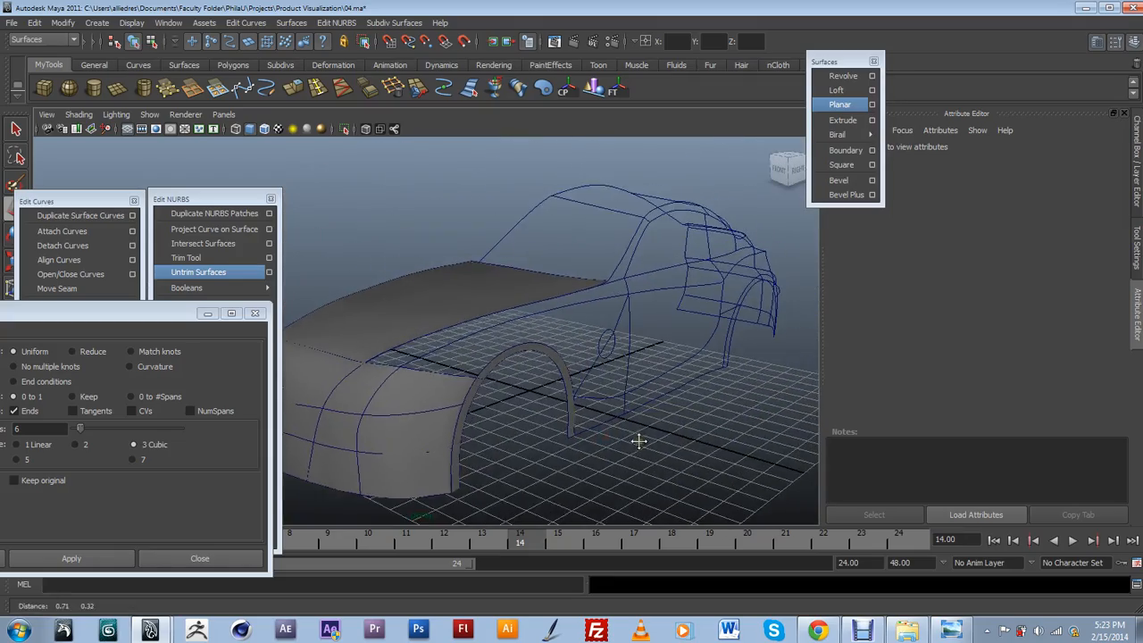
Try to rebuild the windshield's lower edge curve as a uniform cubic curve with 6 spans.
{"action": "left_click_drag", "start_coordinate": [633, 353], "coordinate": [681, 398], "text": "alt"}
{"action": "scroll", "coordinate": [599, 380], "scroll_direction": "up", "scroll_amount": 4}
{"action": "left_click_drag", "start_coordinate": [607, 404], "coordinate": [467, 332], "text": "alt"}
{"action": "left_click", "coordinate": [440, 318]}
{"action": "left_click_drag", "start_coordinate": [492, 416], "coordinate": [481, 275], "text": "alt"}
{"action": "left_click", "coordinate": [670, 238]}
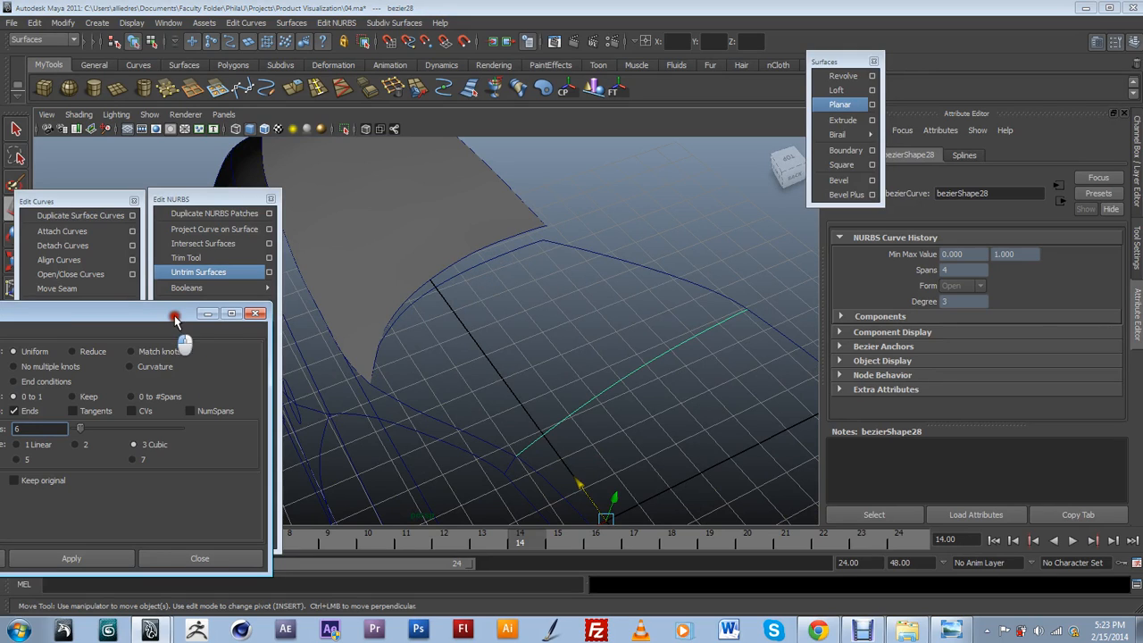
{"action": "left_click_drag", "start_coordinate": [146, 319], "coordinate": [200, 307]}
{"action": "left_click", "coordinate": [457, 275]}
{"action": "left_click", "coordinate": [79, 545]}
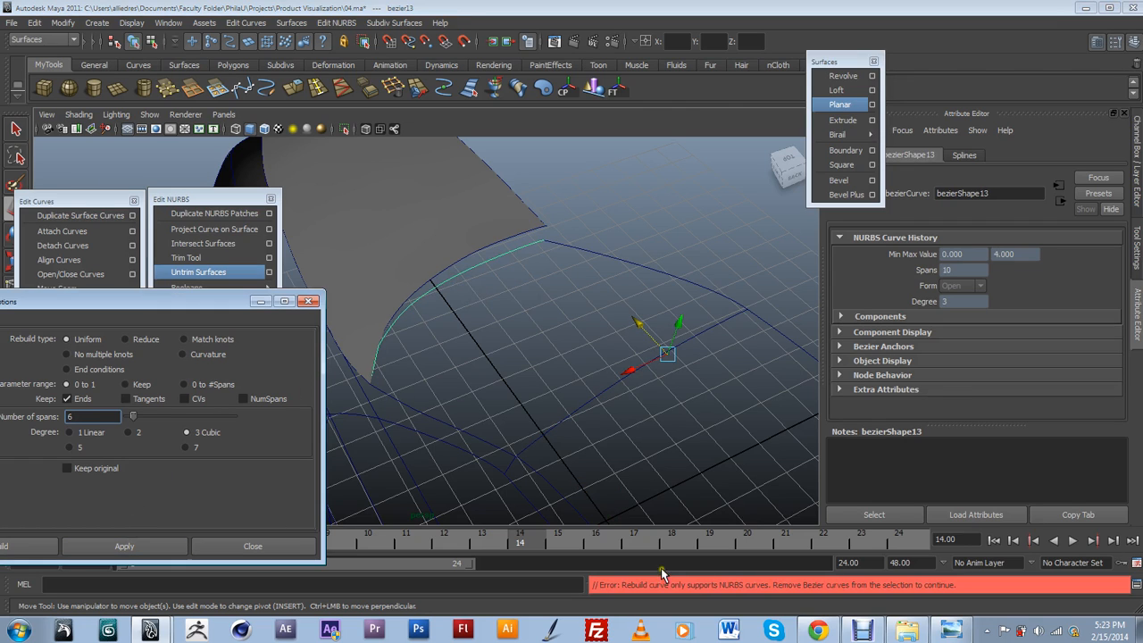
Convert the windshield's lower and upper edge curves from Bezier to NURBS and rebuild them uniformly with 6 spans.
{"action": "left_click", "coordinate": [493, 262]}
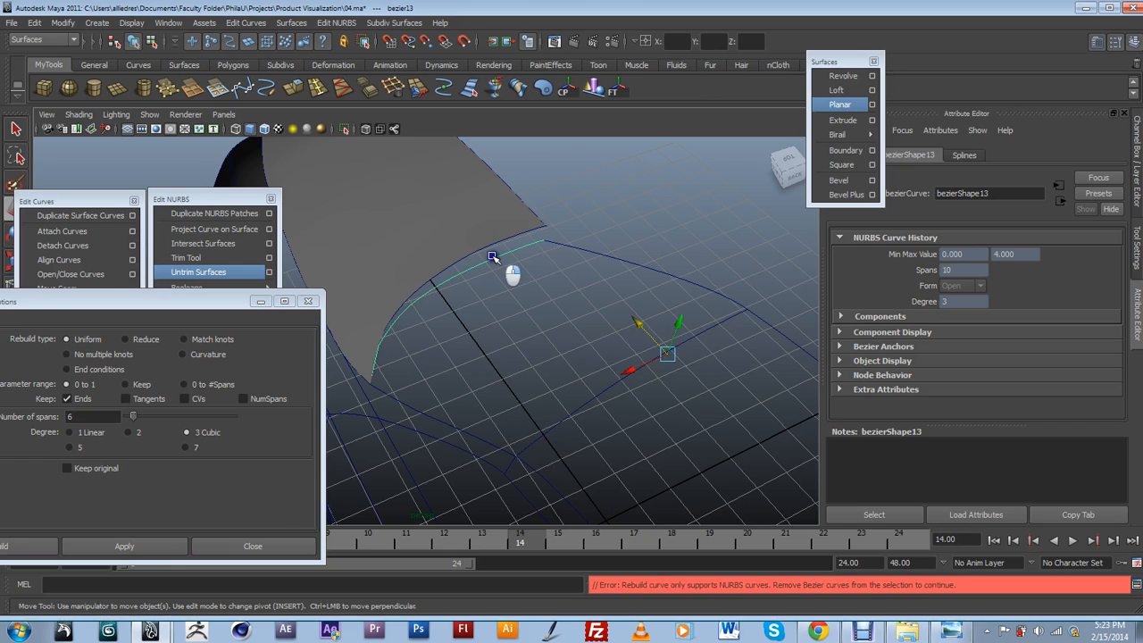
{"action": "left_click", "coordinate": [620, 373]}
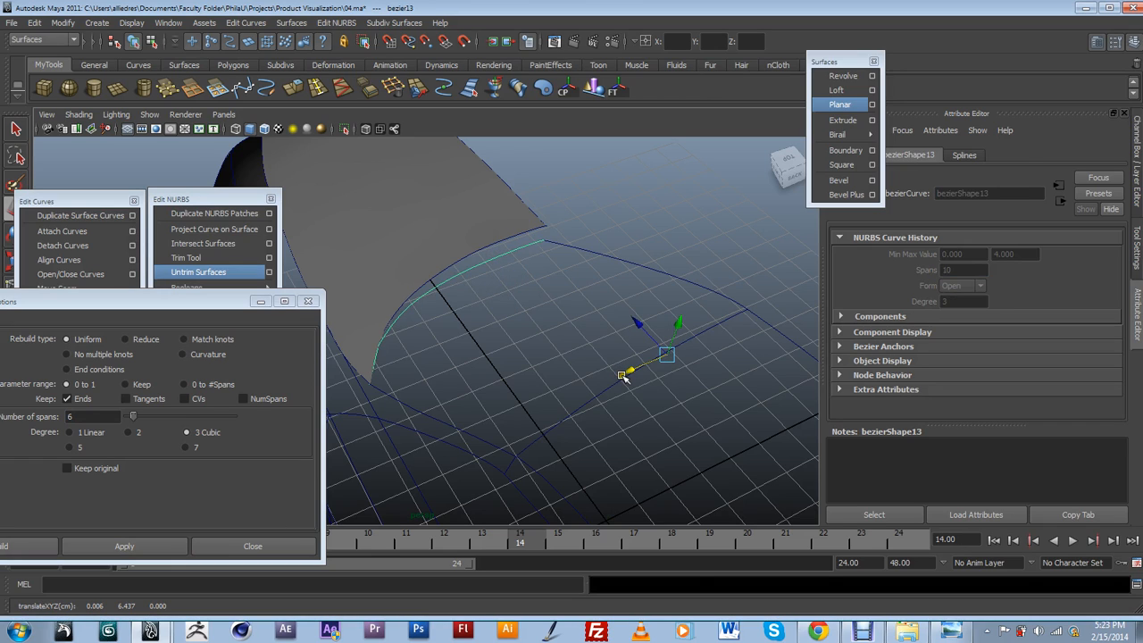
{"action": "left_click", "coordinate": [665, 404]}
{"action": "left_click", "coordinate": [625, 362]}
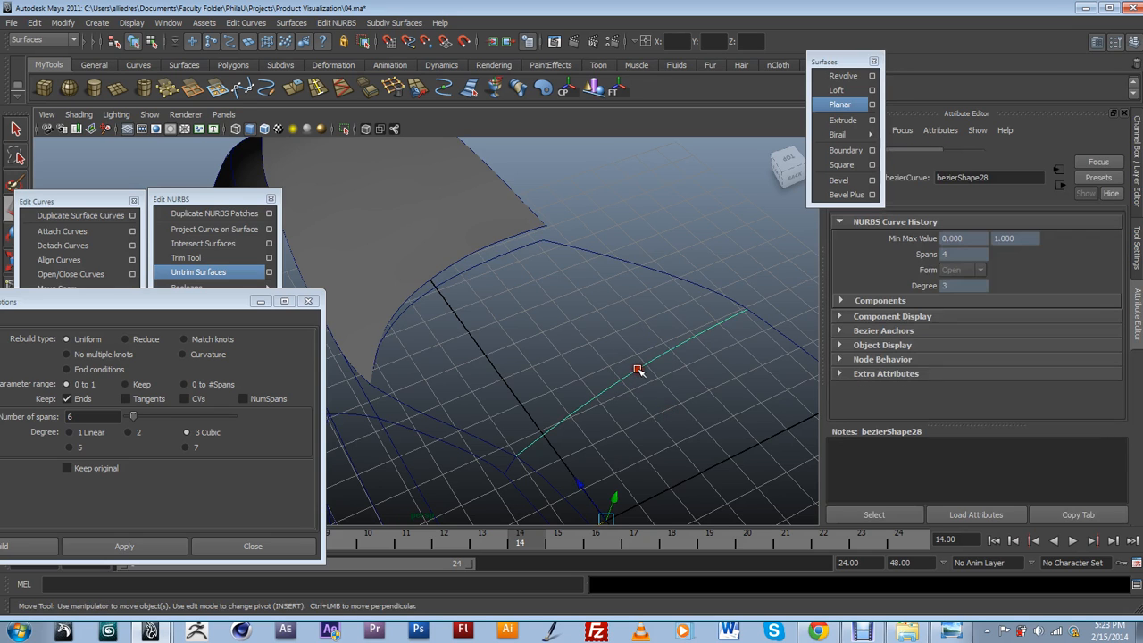
{"action": "right_click", "coordinate": [638, 369]}
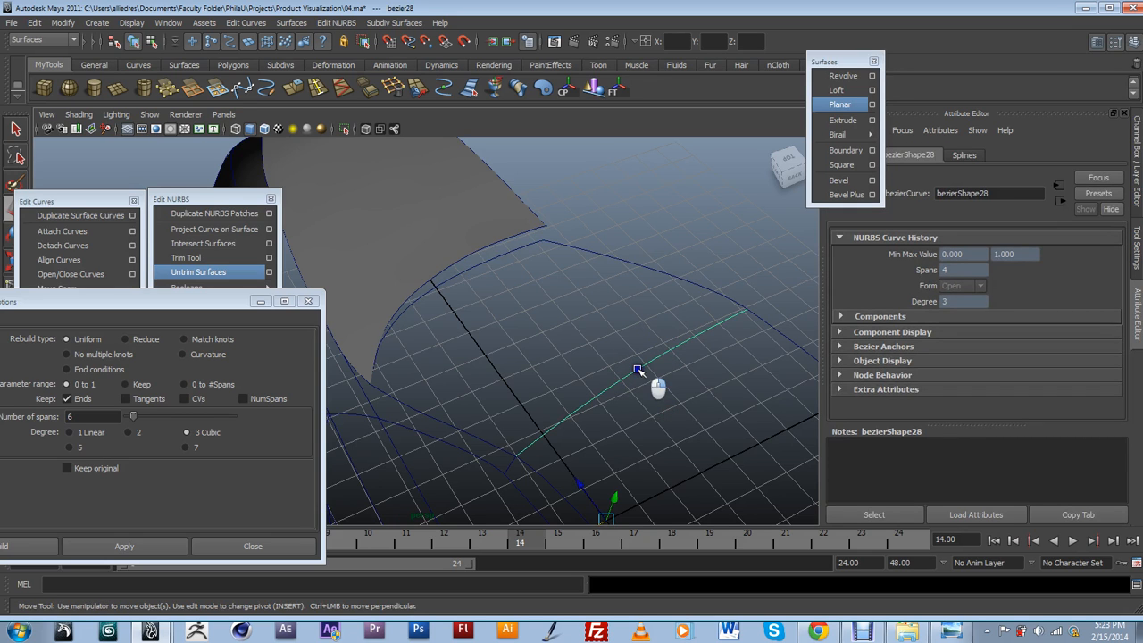
{"action": "right_click_drag", "start_coordinate": [638, 368], "coordinate": [635, 406]}
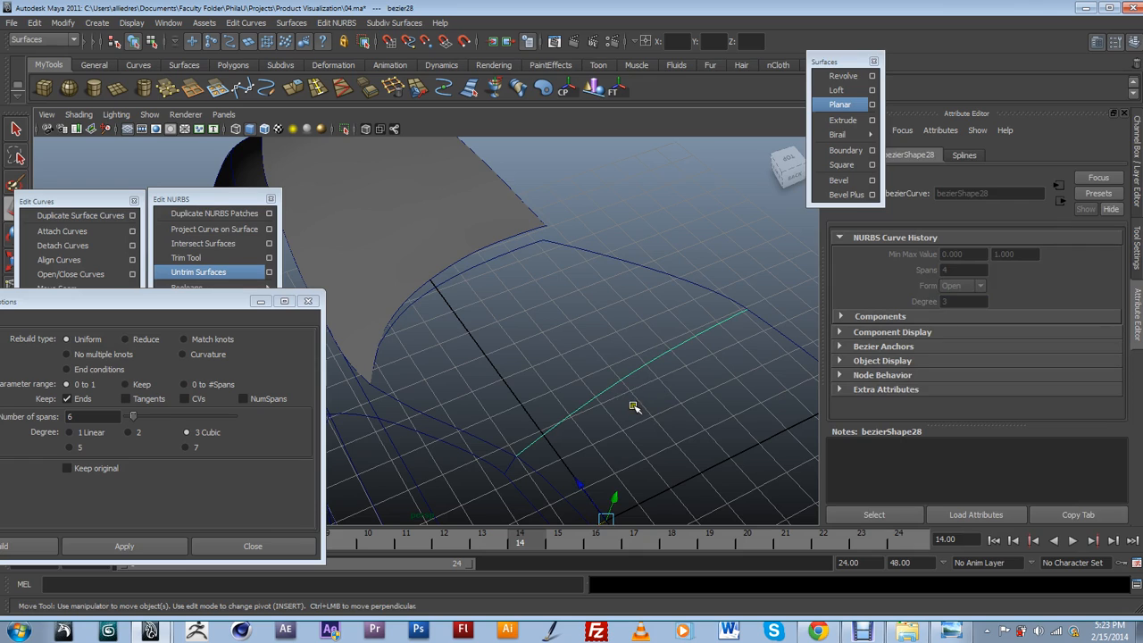
{"action": "left_click", "coordinate": [496, 264], "text": "shift"}
{"action": "left_click", "coordinate": [124, 545]}
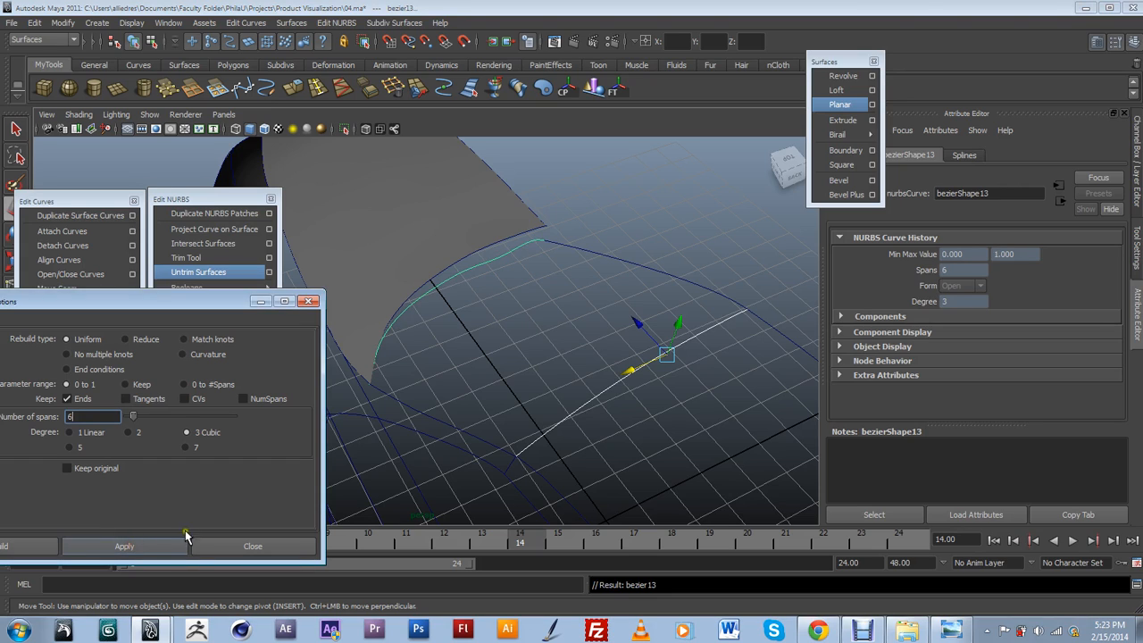
In the top view, move the third CV of the windshield's lower curve toward the hood so the curve follows the hood's rear edge.
{"action": "left_click_drag", "start_coordinate": [548, 395], "coordinate": [485, 288], "text": "alt"}
{"action": "left_click", "coordinate": [485, 288]}
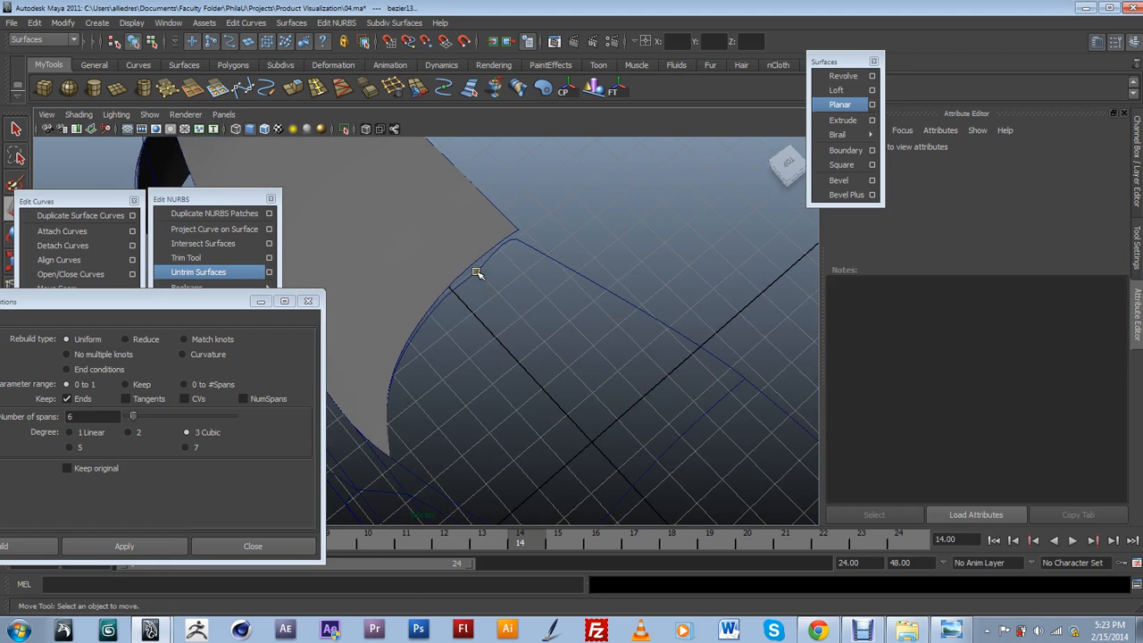
{"action": "left_click", "coordinate": [477, 272]}
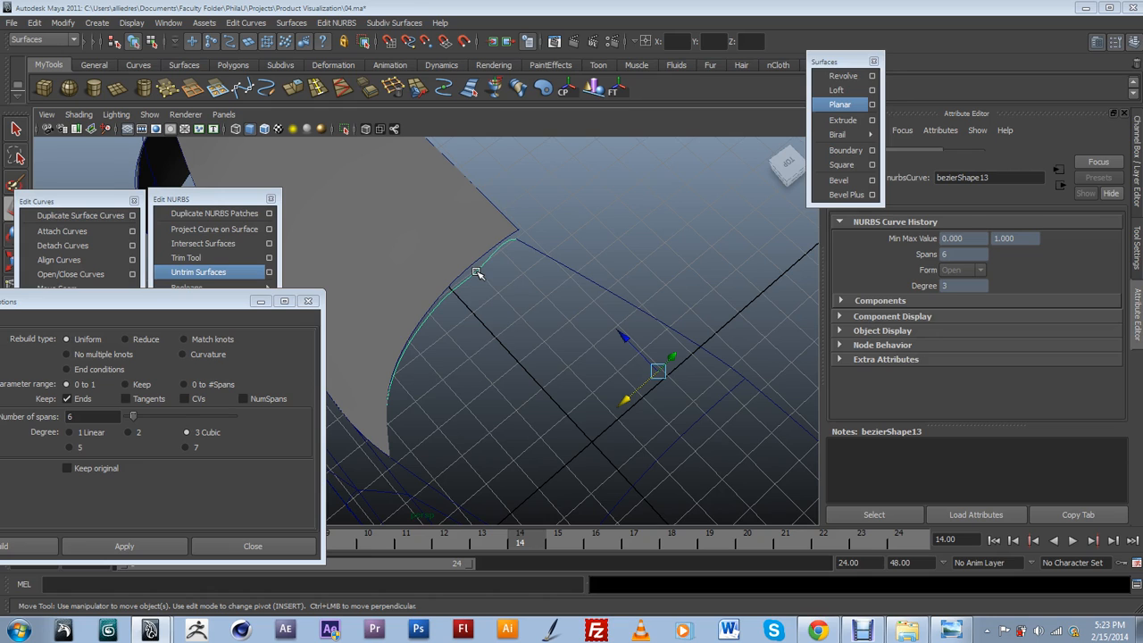
{"action": "right_click", "coordinate": [476, 272]}
{"action": "left_click_drag", "start_coordinate": [474, 272], "coordinate": [435, 272]}
{"action": "mouse_move", "coordinate": [435, 272]}
{"action": "right_mouse_down", "text": "alt"}
{"action": "mouse_move", "coordinate": [556, 365]}
{"action": "mouse_move", "coordinate": [462, 362]}
{"action": "right_mouse_up", "text": "alt"}
{"action": "left_click", "coordinate": [500, 349]}
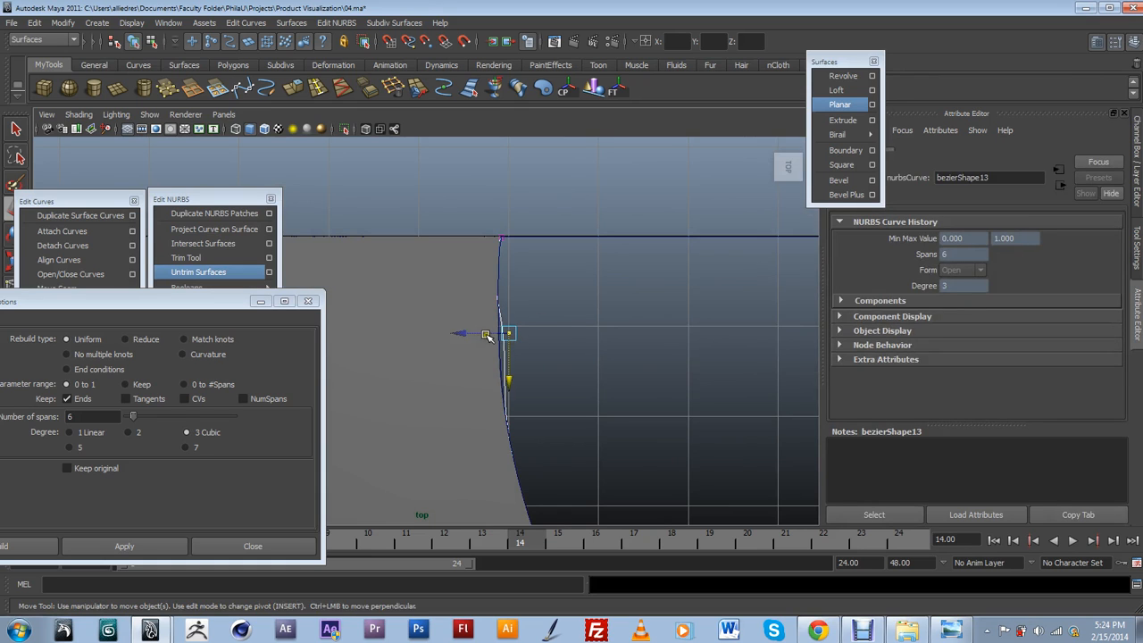
{"action": "left_click_drag", "start_coordinate": [482, 333], "coordinate": [479, 333]}
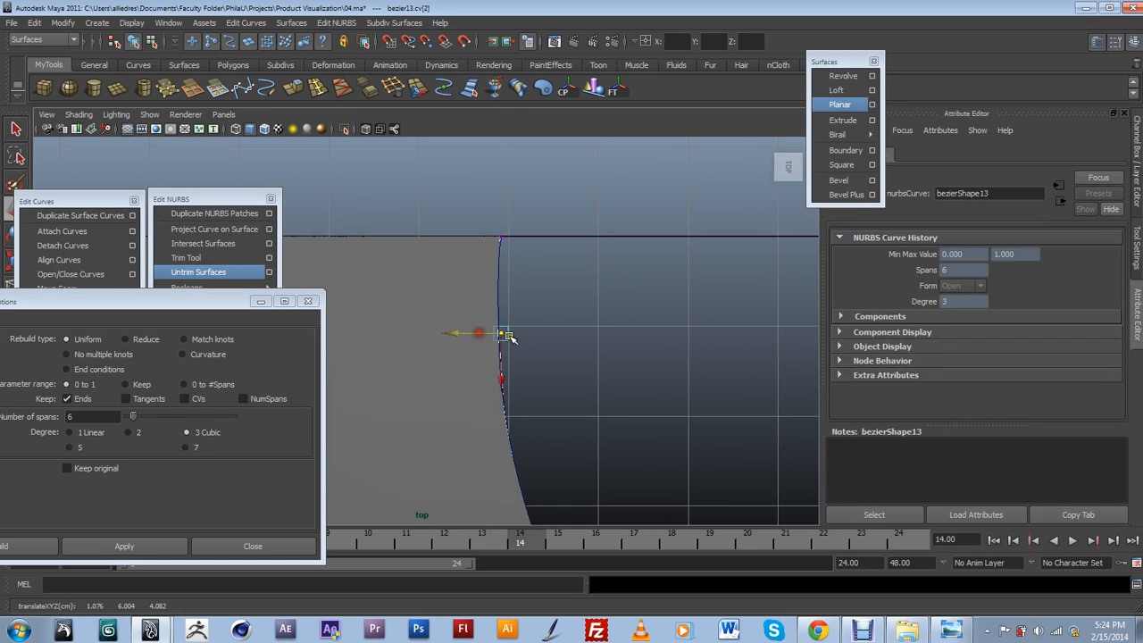
{"action": "scroll", "coordinate": [509, 333], "scroll_direction": "down", "scroll_amount": 5}
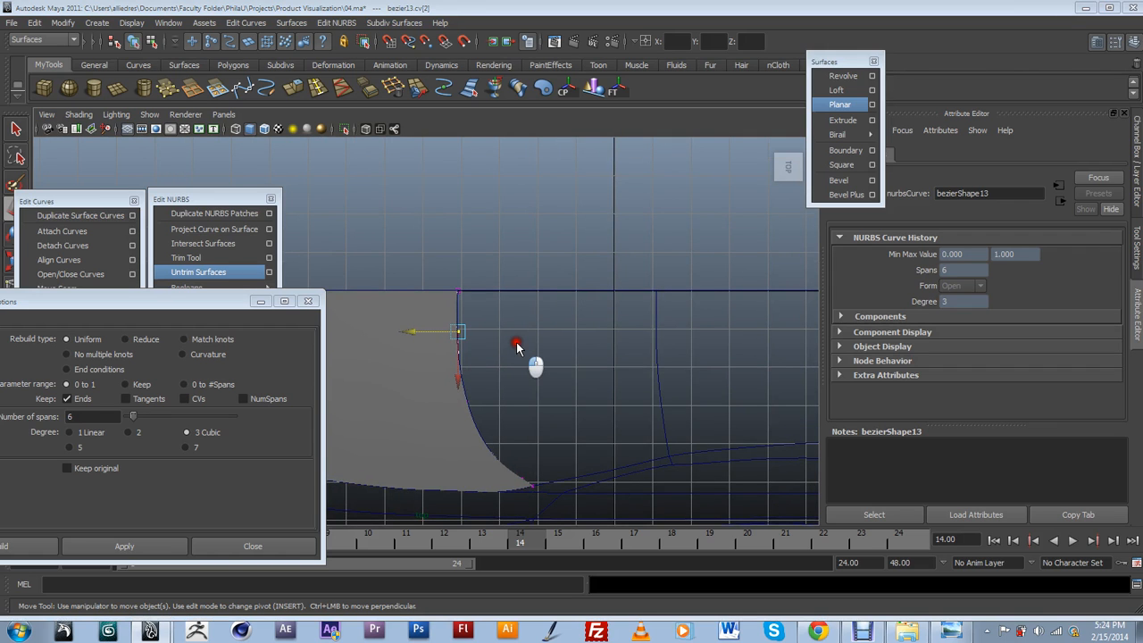
{"action": "left_click_drag", "start_coordinate": [516, 343], "coordinate": [556, 351], "text": "alt"}
{"action": "left_click", "coordinate": [557, 350]}
Compare the span counts of the windshield side and roof curve and the adjacent side window curve.
{"action": "left_click_drag", "start_coordinate": [523, 419], "coordinate": [647, 212], "text": "alt"}
{"action": "key", "text": "w"}
{"action": "left_click_drag", "start_coordinate": [477, 170], "coordinate": [552, 320], "text": "alt"}
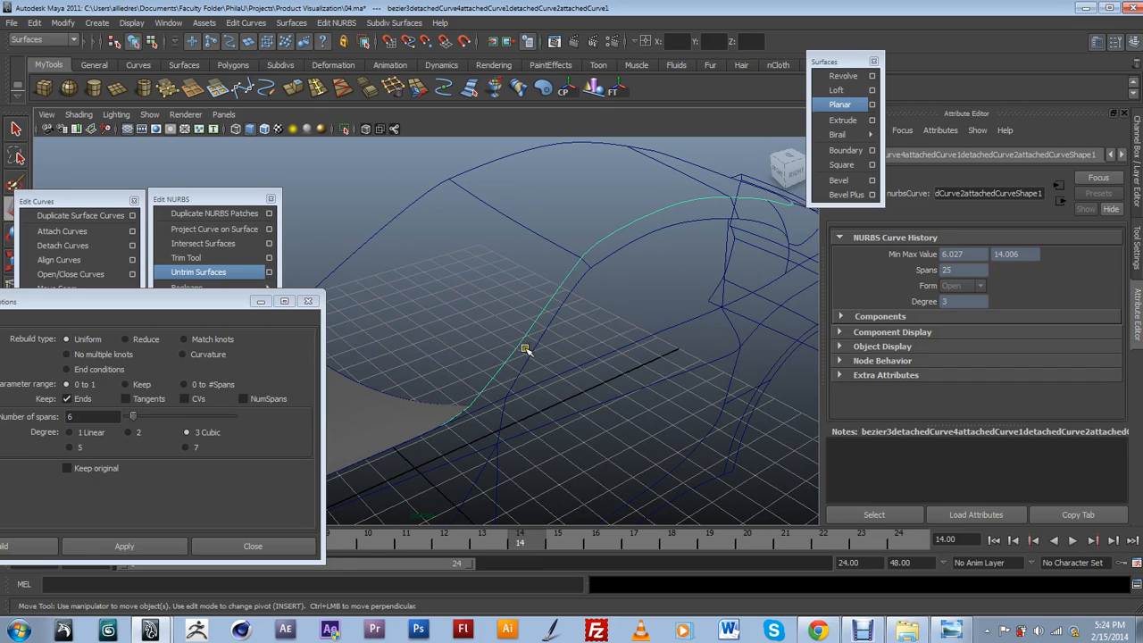
{"action": "left_click", "coordinate": [526, 345]}
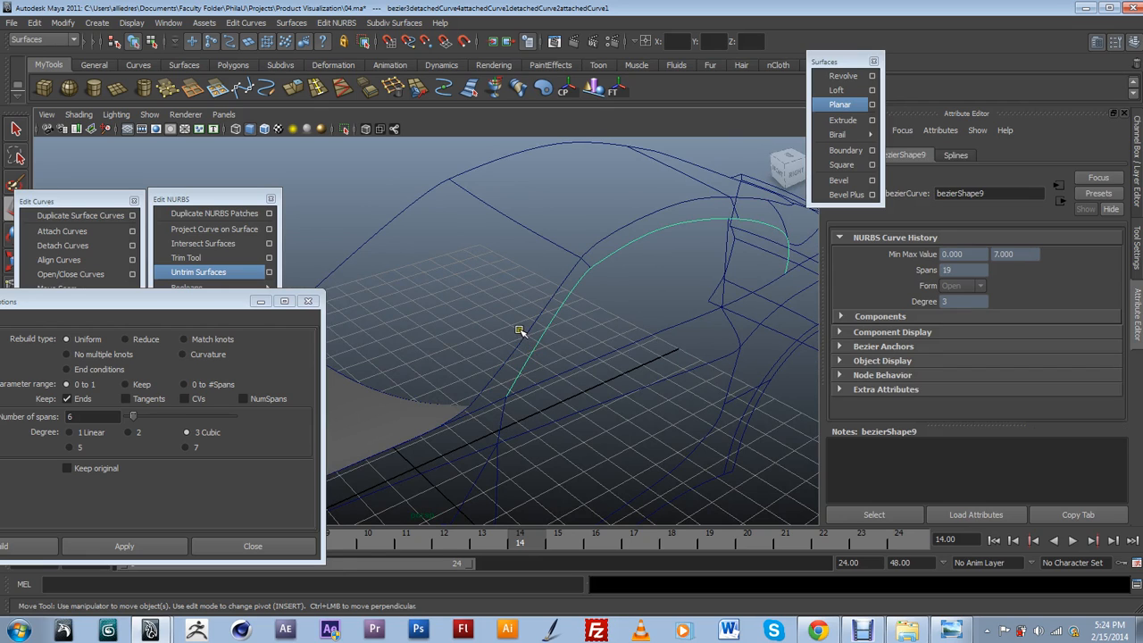
{"action": "left_click", "coordinate": [523, 342], "text": "shift"}
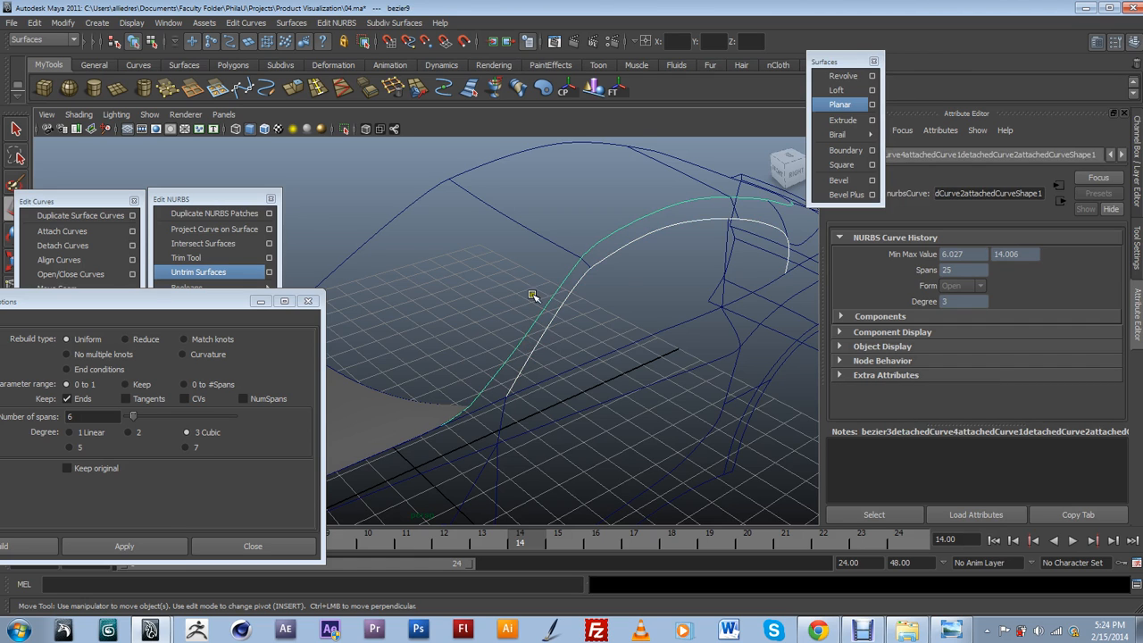
{"action": "left_click", "coordinate": [507, 279]}
{"action": "scroll", "coordinate": [558, 272], "scroll_direction": "up", "scroll_amount": 2}
{"action": "scroll", "coordinate": [555, 279], "scroll_direction": "down", "scroll_amount": 5}
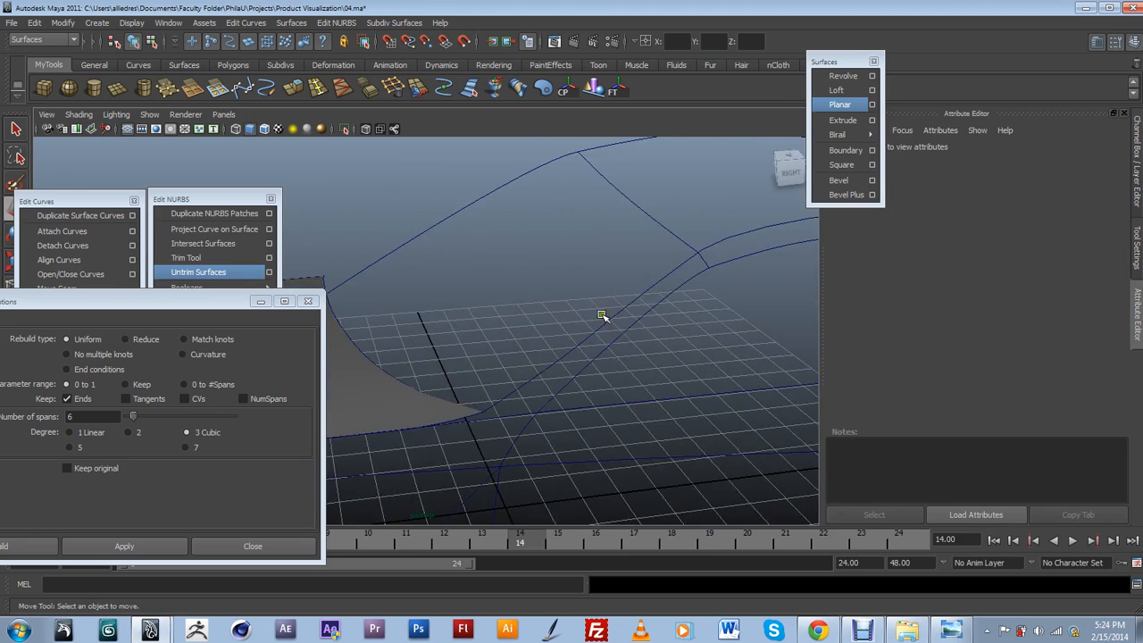
{"action": "scroll", "coordinate": [602, 315], "scroll_direction": "up", "scroll_amount": 1}
Duplicate the curve that runs along the windshield's side edge and over the roof.
{"action": "left_click", "coordinate": [615, 309]}
{"action": "left_click_drag", "start_coordinate": [614, 313], "coordinate": [524, 396], "text": "alt"}
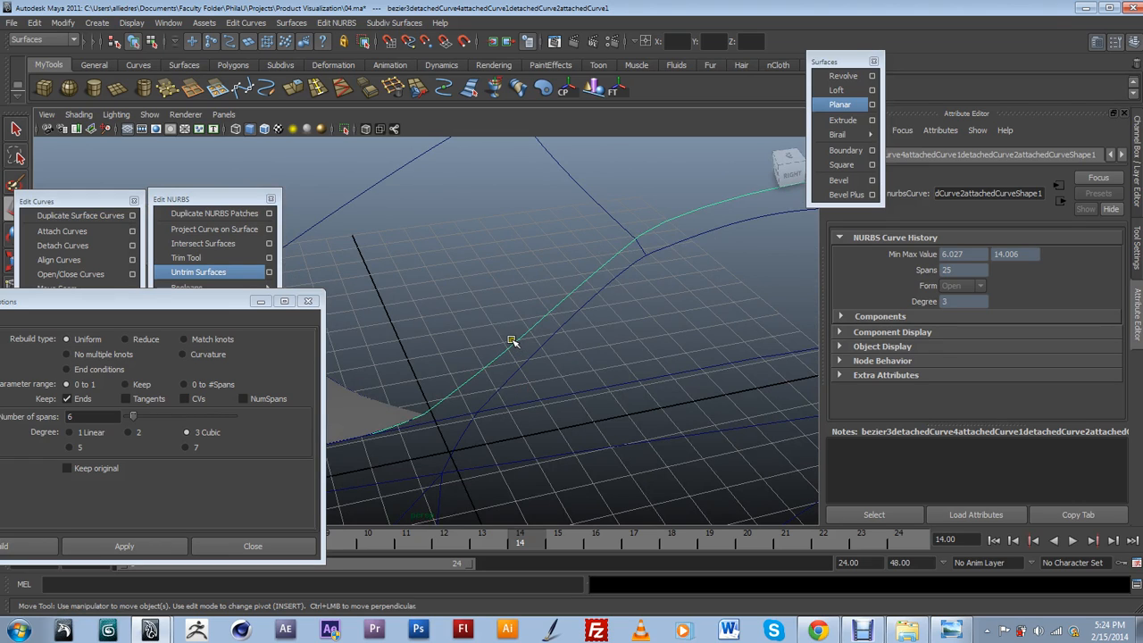
{"action": "key", "text": "ctrl+d"}
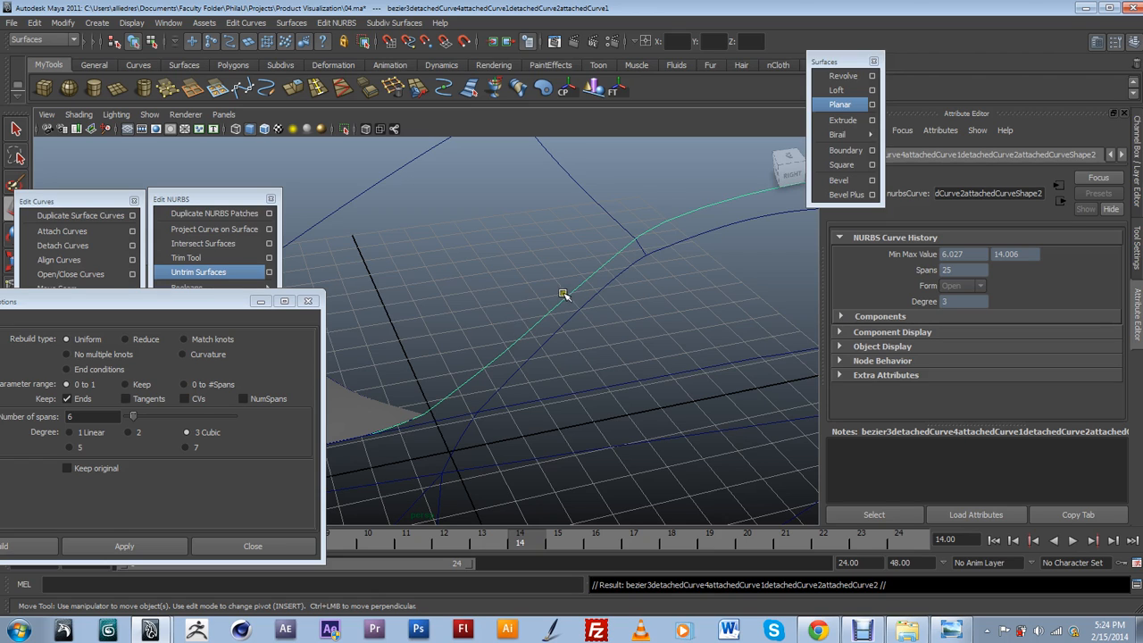
{"action": "key", "text": "Delete"}
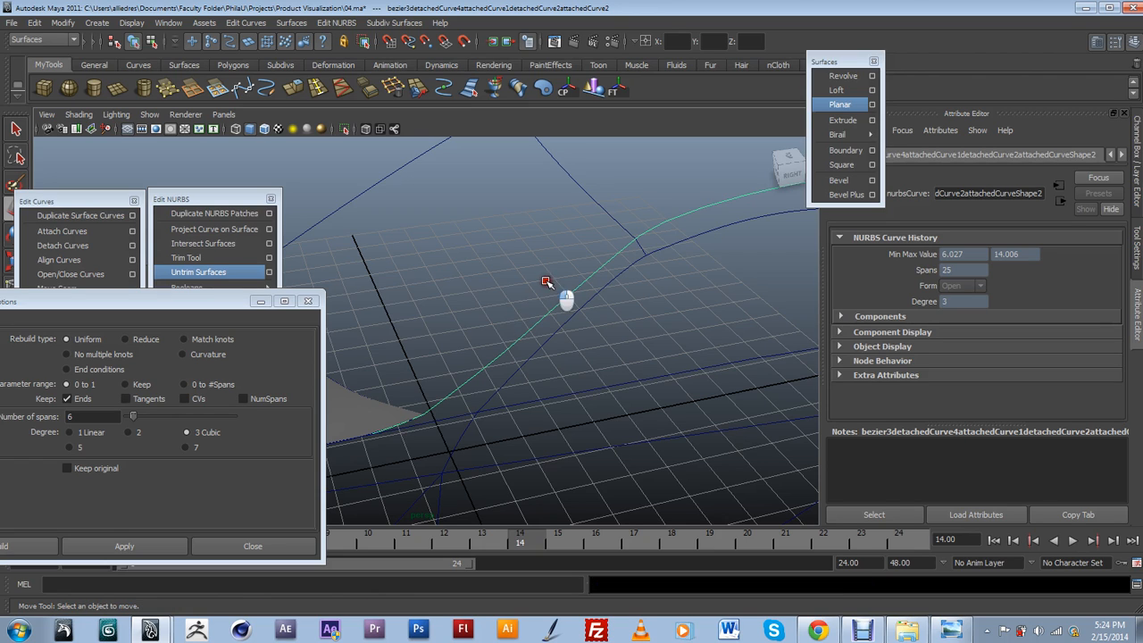
Mark a curve point on the windshield side and roof curve at the windshield's upper corner.
{"action": "left_click", "coordinate": [563, 299]}
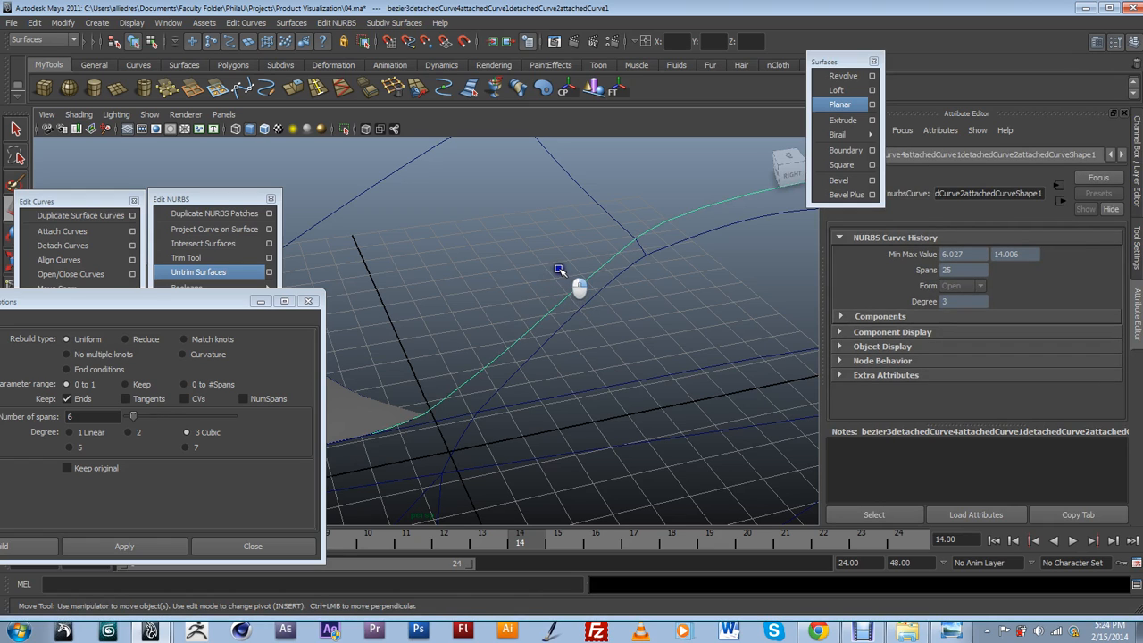
{"action": "left_click", "coordinate": [559, 270]}
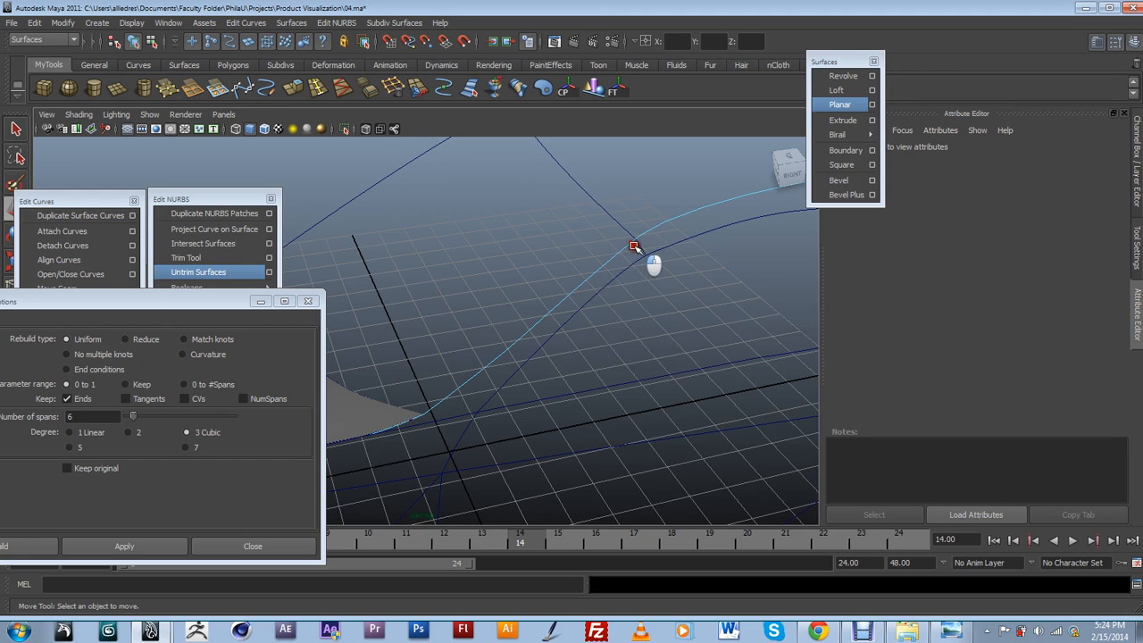
{"action": "left_click", "coordinate": [639, 243]}
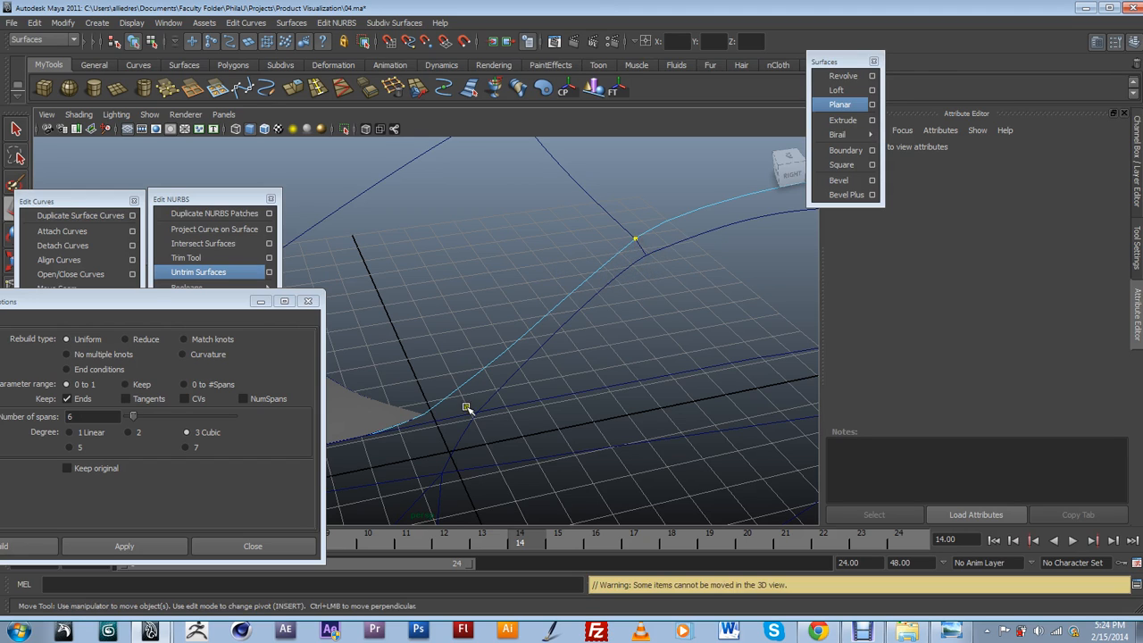
Mark a second curve point on the windshield side and roof curve at the hood's rear corner, keeping the upper corner point marked.
{"action": "left_click_drag", "start_coordinate": [446, 403], "coordinate": [291, 409], "text": "alt"}
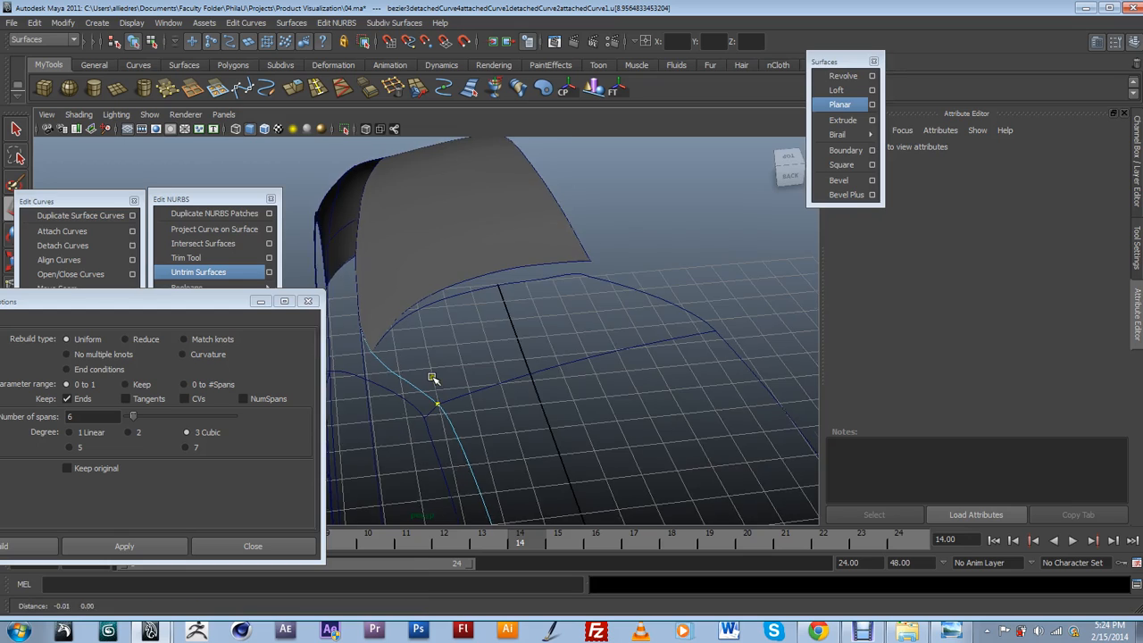
{"action": "scroll", "coordinate": [434, 378], "scroll_direction": "up", "scroll_amount": 3}
{"action": "middle_click_drag", "start_coordinate": [434, 377], "coordinate": [556, 354], "text": "alt"}
{"action": "mouse_move", "coordinate": [545, 351]}
{"action": "left_mouse_down", "text": "alt"}
{"action": "mouse_move", "coordinate": [497, 327]}
{"action": "mouse_move", "coordinate": [563, 359]}
{"action": "left_mouse_up", "text": "alt"}
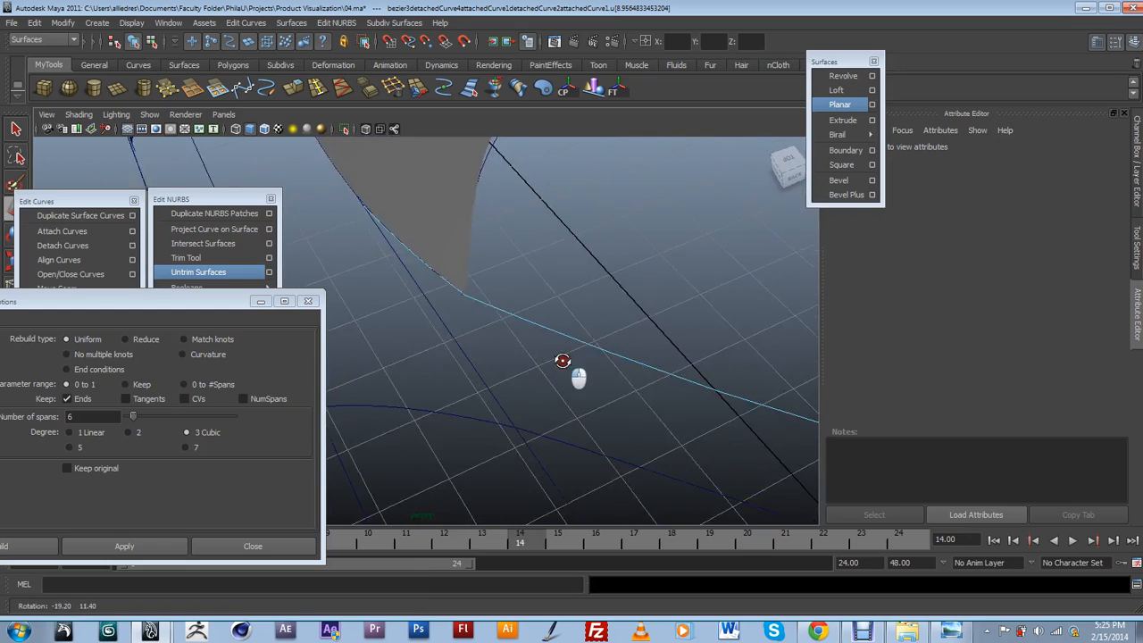
{"action": "left_click", "coordinate": [479, 308]}
{"action": "left_click_drag", "start_coordinate": [479, 308], "coordinate": [510, 337], "text": "alt"}
{"action": "left_click_drag", "start_coordinate": [469, 297], "coordinate": [438, 297]}
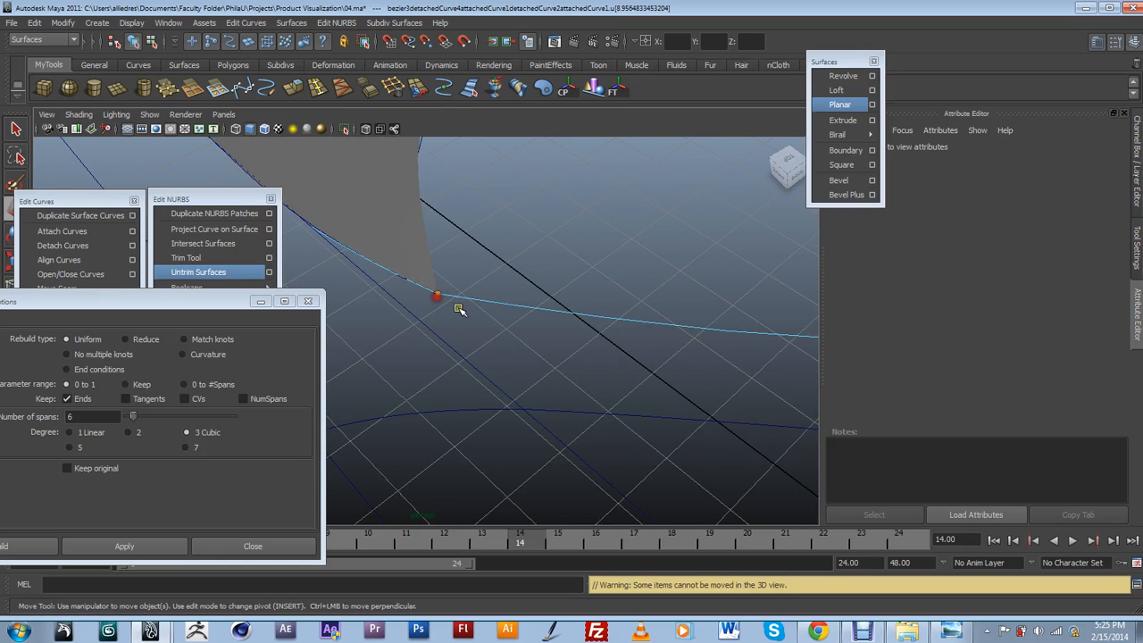
{"action": "scroll", "coordinate": [490, 343], "scroll_direction": "down", "scroll_amount": 2}
{"action": "scroll", "coordinate": [491, 343], "scroll_direction": "down", "scroll_amount": 1}
{"action": "left_click_drag", "start_coordinate": [487, 346], "coordinate": [589, 369], "text": "alt"}
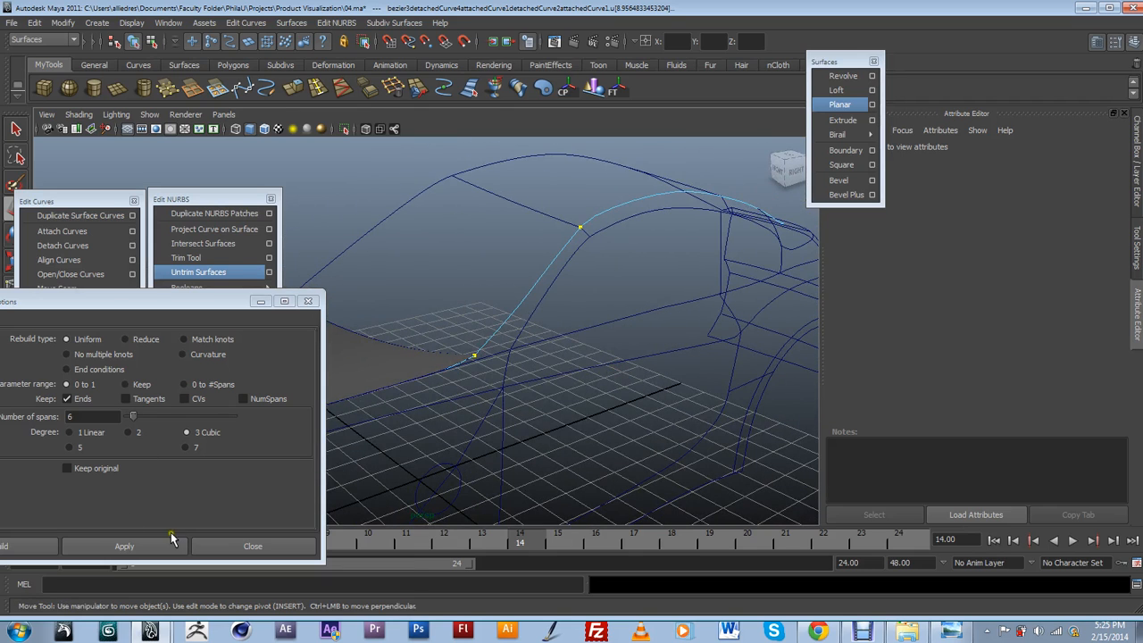
Detach the windshield side and roof curve at the two marked curve points.
{"action": "left_click_drag", "start_coordinate": [224, 301], "coordinate": [203, 398]}
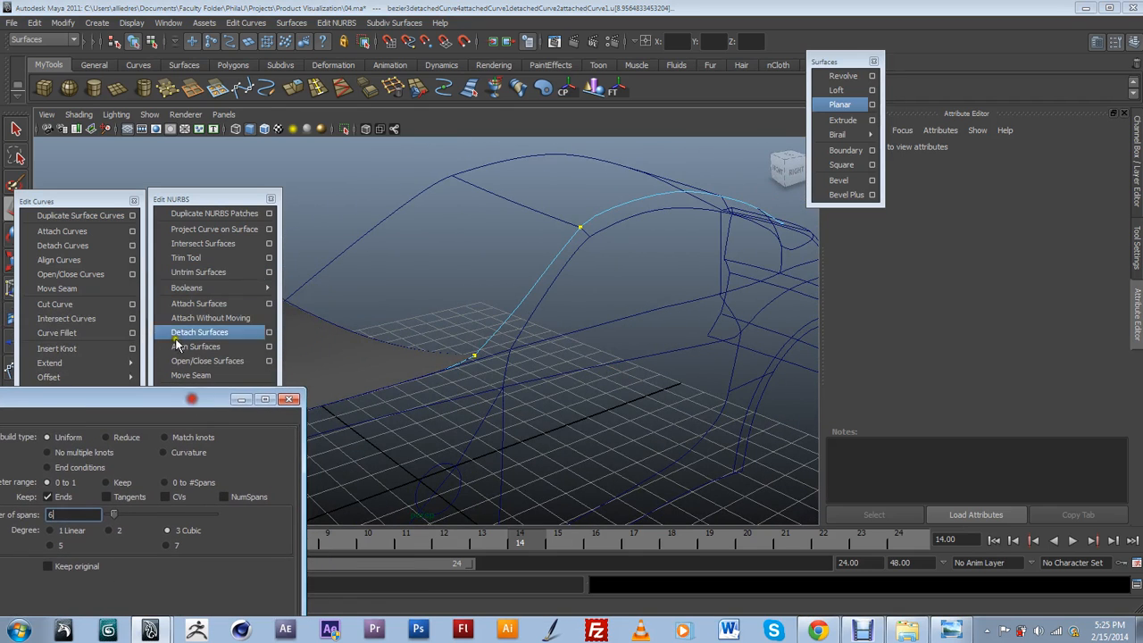
{"action": "left_click", "coordinate": [90, 204]}
{"action": "left_click", "coordinate": [80, 244]}
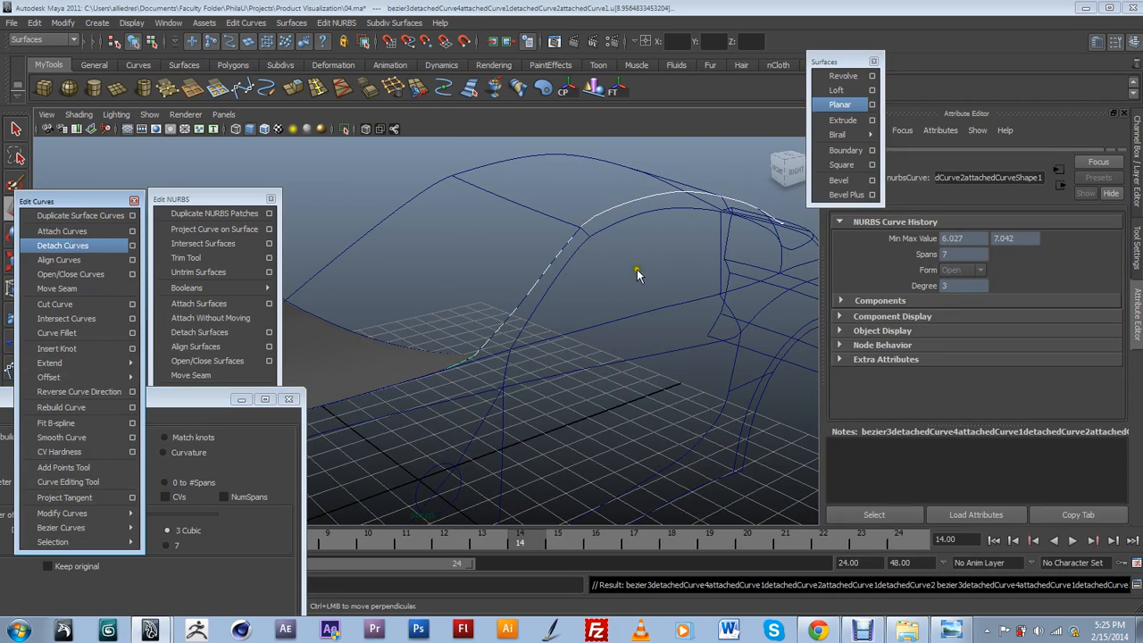
Create a new display layer from the undetached full-length duplicate of the windshield side and roof curve.
{"action": "left_click_drag", "start_coordinate": [592, 292], "coordinate": [574, 259], "text": "alt"}
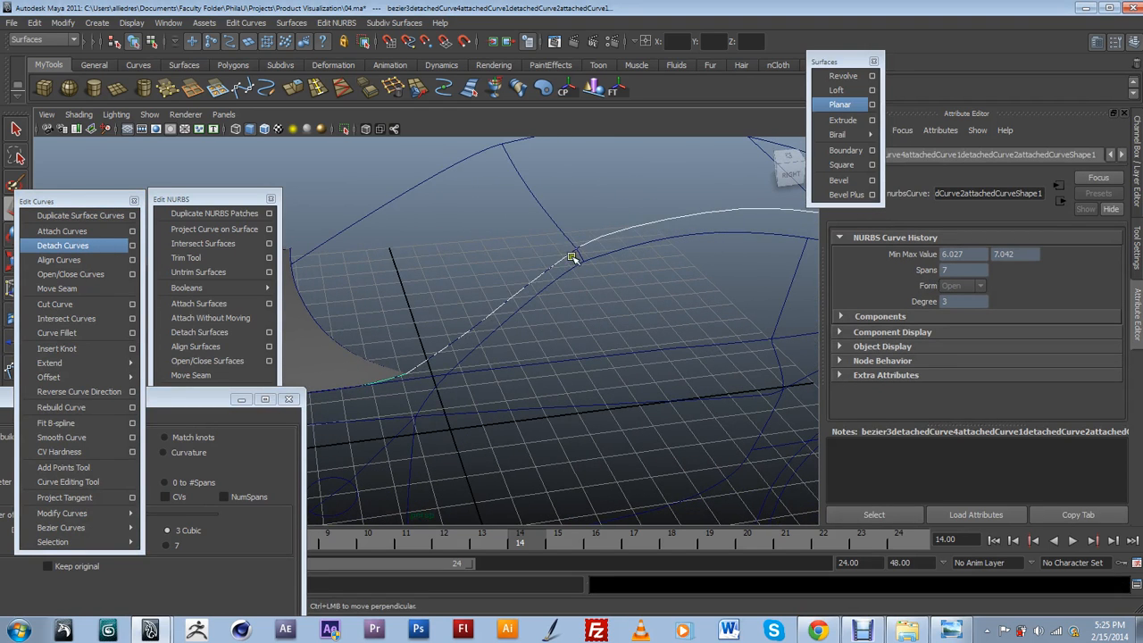
{"action": "left_click", "coordinate": [531, 237]}
{"action": "left_click", "coordinate": [605, 237]}
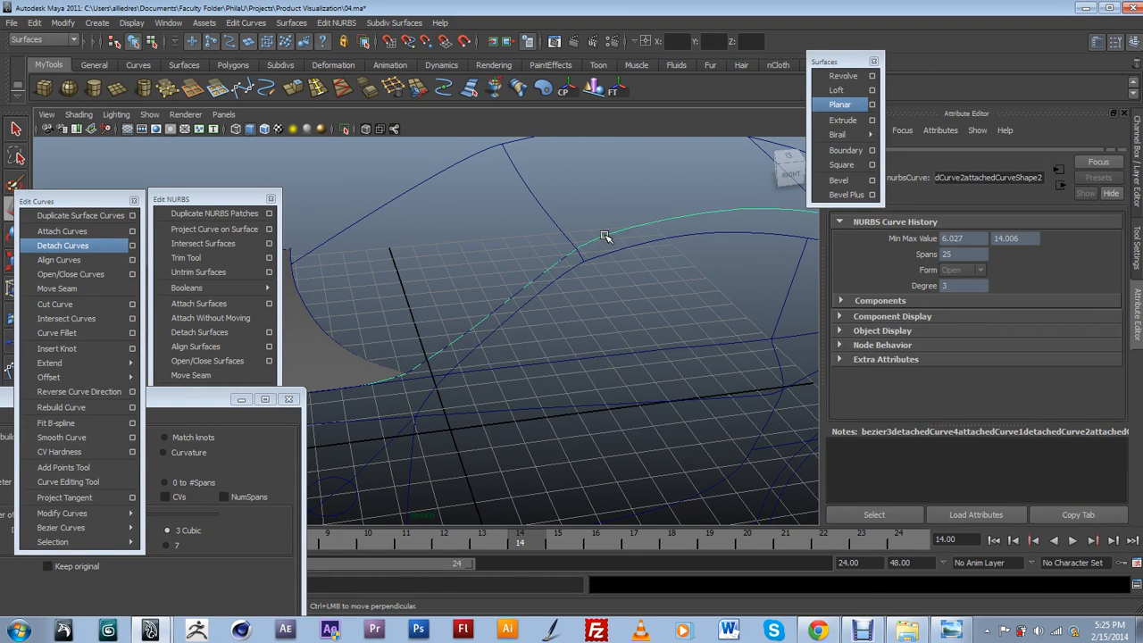
{"action": "left_click_drag", "start_coordinate": [604, 230], "coordinate": [500, 292], "text": "alt"}
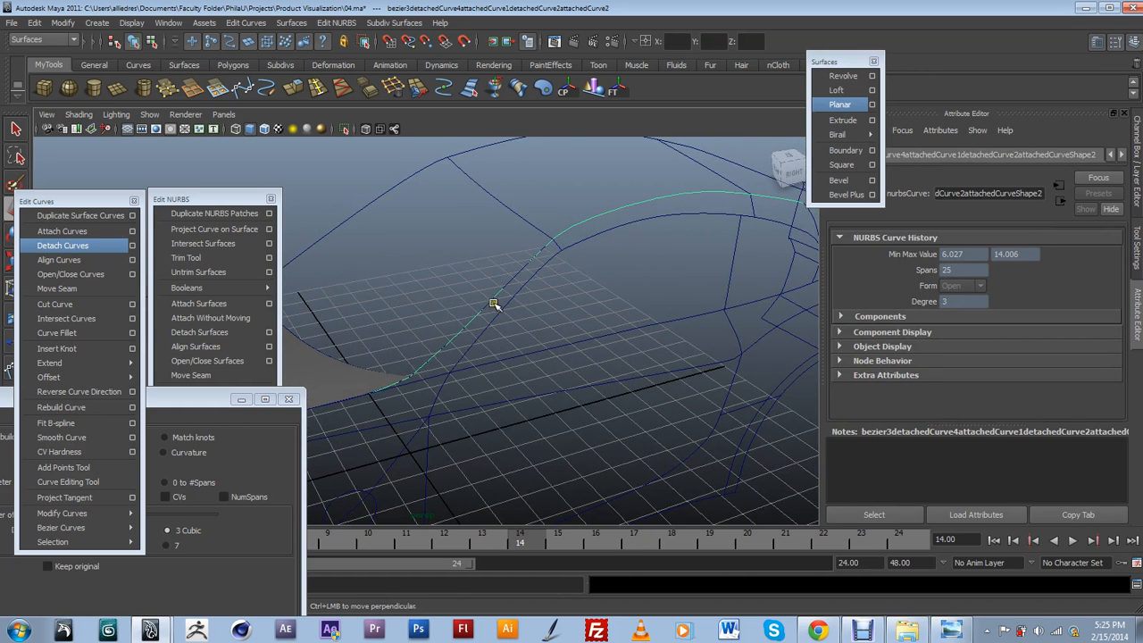
{"action": "scroll", "coordinate": [495, 305], "scroll_direction": "down", "scroll_amount": 4}
{"action": "left_click_drag", "start_coordinate": [455, 361], "coordinate": [497, 358], "text": "alt"}
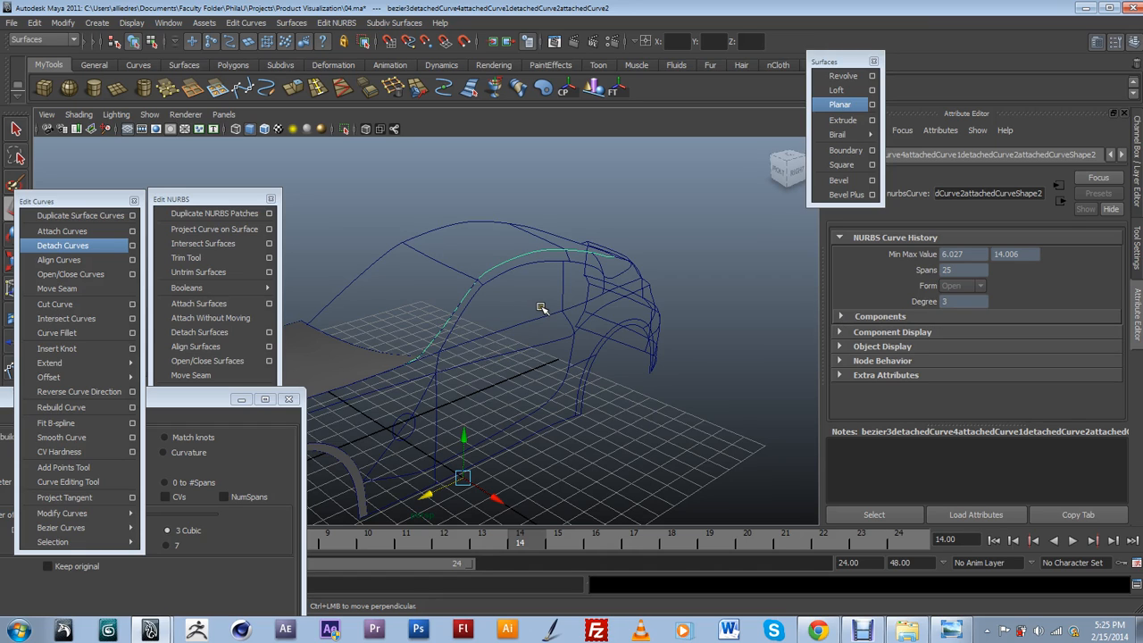
{"action": "scroll", "coordinate": [534, 301], "scroll_direction": "up", "scroll_amount": 4}
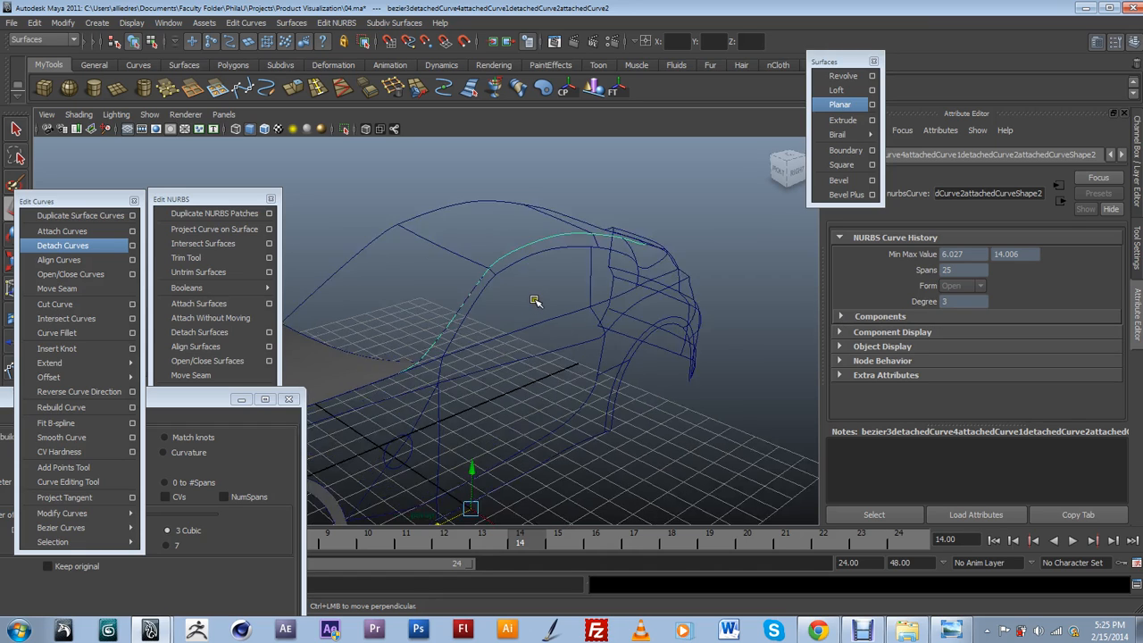
{"action": "left_click_drag", "start_coordinate": [533, 299], "coordinate": [556, 274], "text": "alt"}
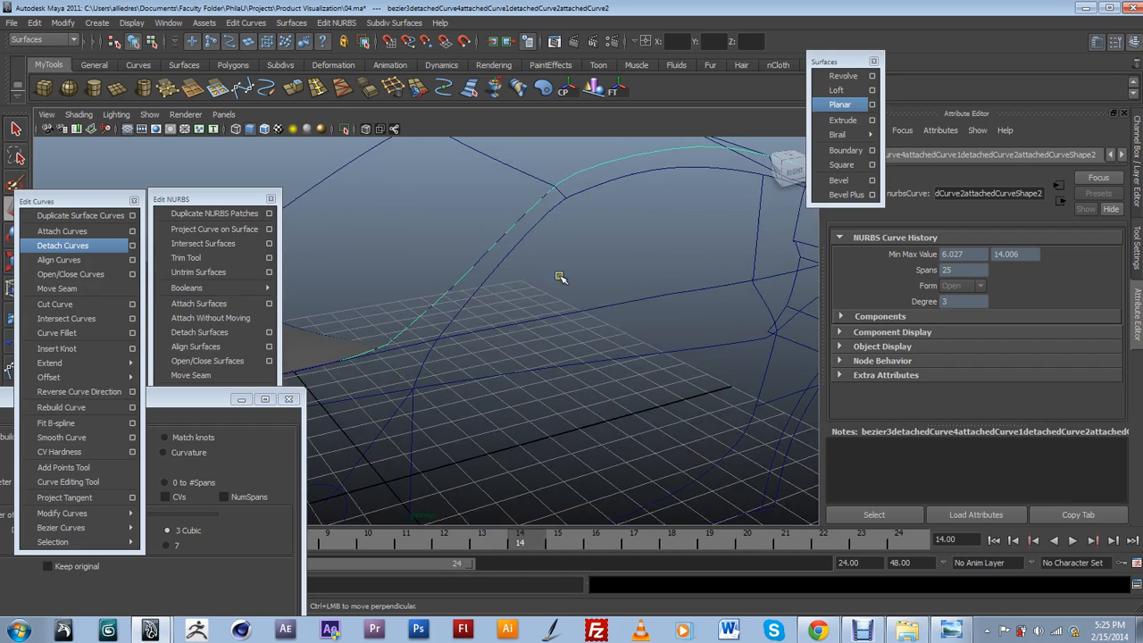
{"action": "left_click", "coordinate": [1139, 183]}
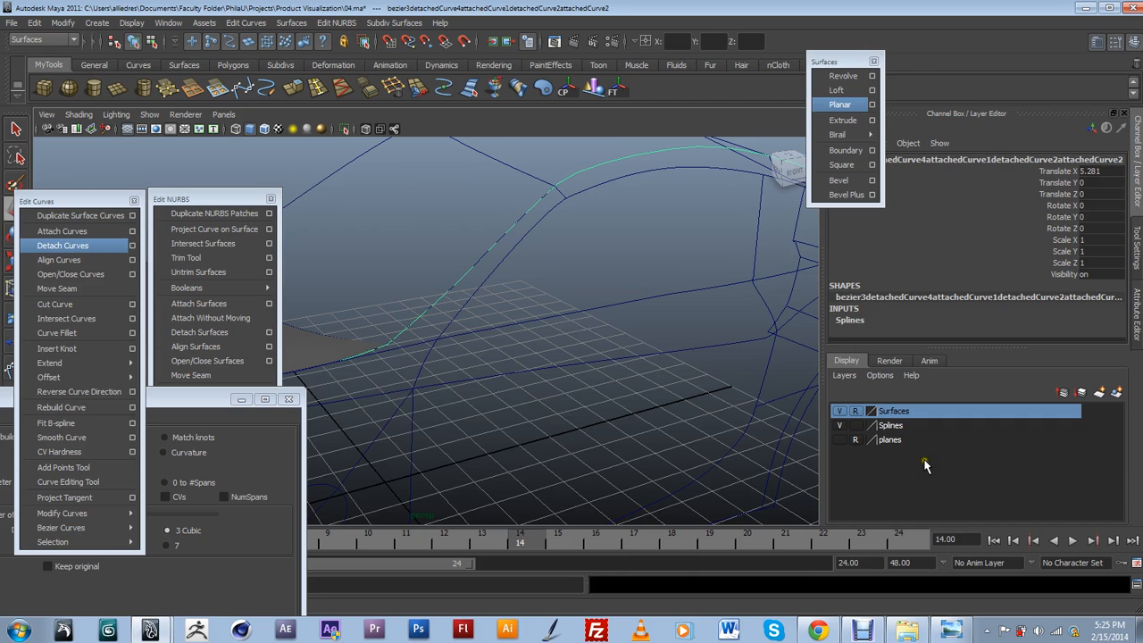
{"action": "left_click", "coordinate": [957, 426]}
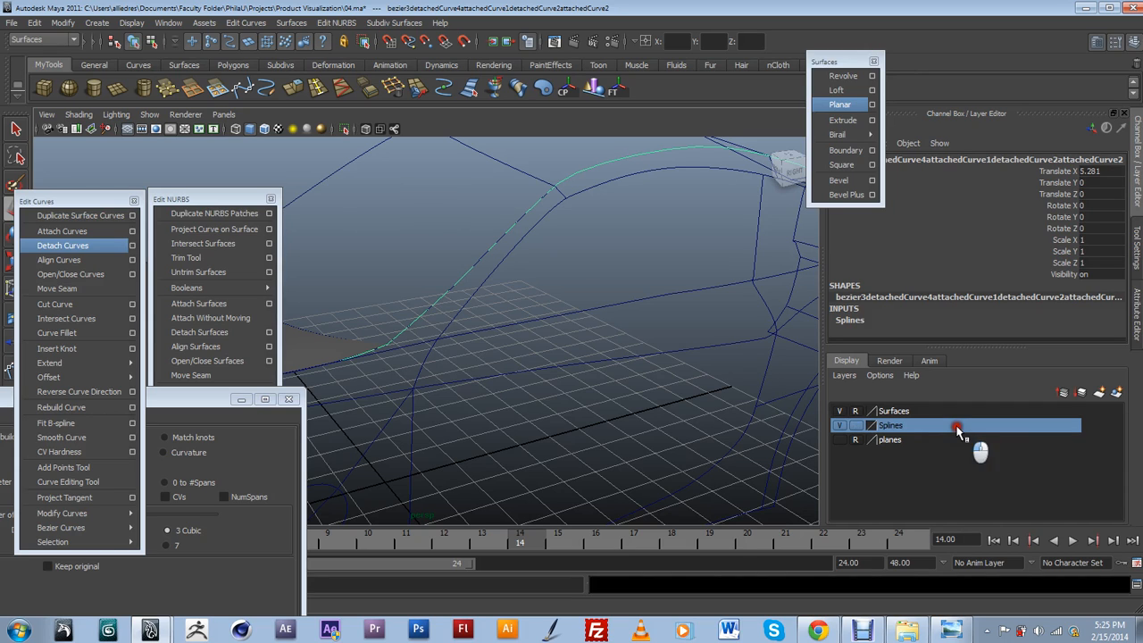
{"action": "left_click", "coordinate": [1116, 394]}
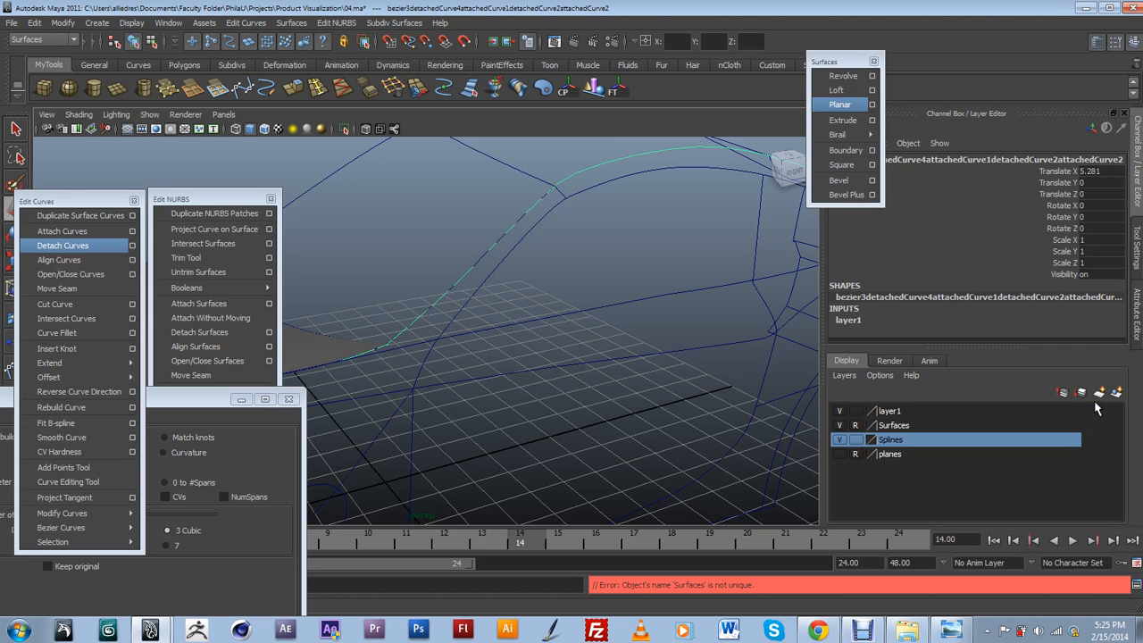
Add the selected full-length curve to the new display layer layer1.
{"action": "left_click", "coordinate": [922, 457]}
{"action": "left_click", "coordinate": [921, 437]}
{"action": "left_click", "coordinate": [907, 412]}
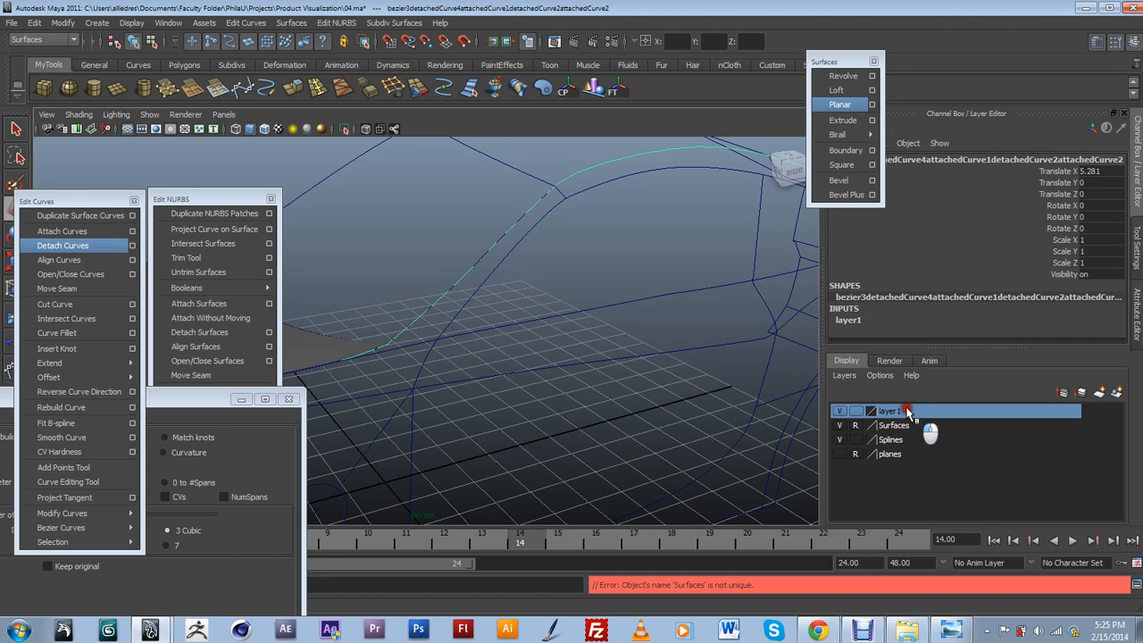
{"action": "right_click", "coordinate": [912, 416]}
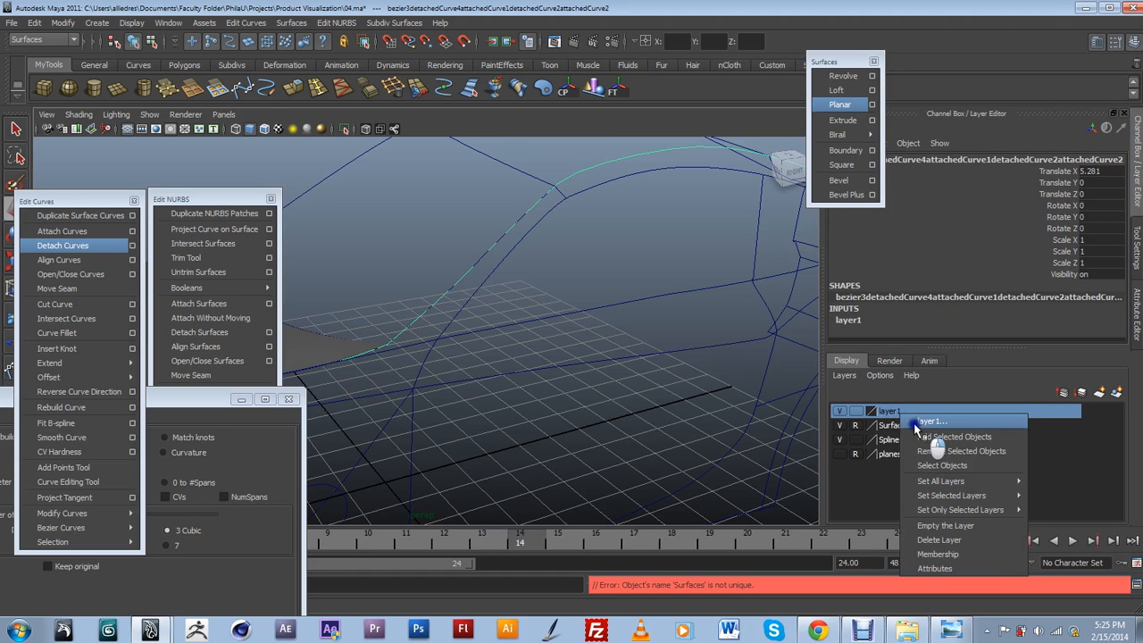
{"action": "left_click", "coordinate": [924, 437]}
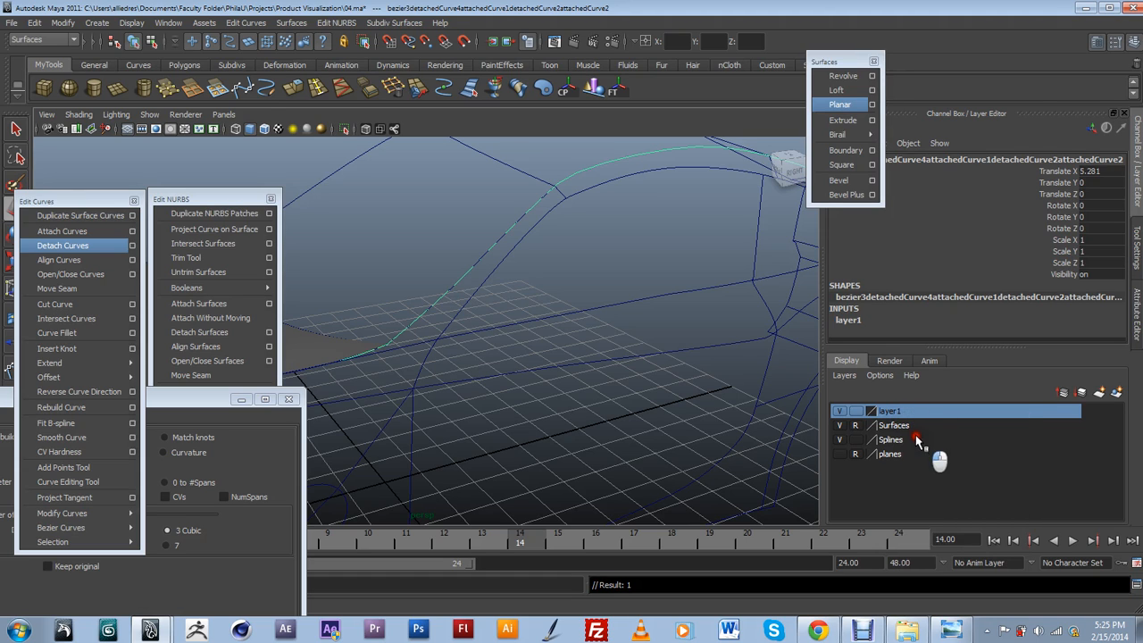
Rename the new display layer Splines2 and set its display type to Reference.
{"action": "double_click", "coordinate": [900, 412]}
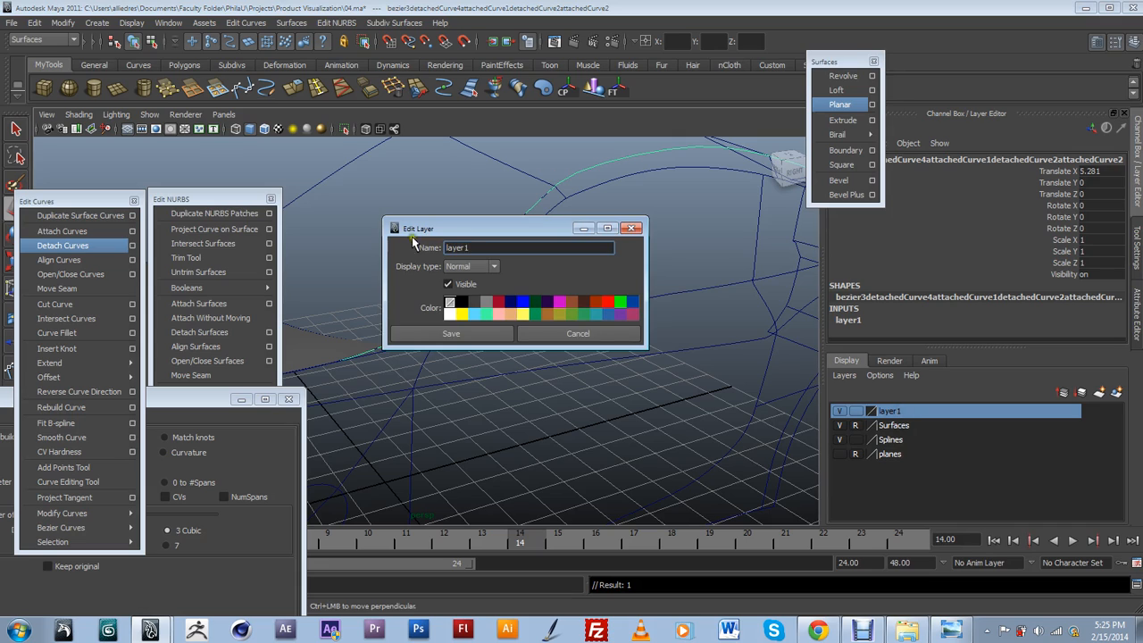
{"action": "left_click_drag", "start_coordinate": [471, 251], "coordinate": [410, 258]}
{"action": "type", "text": "Splines"}
{"action": "left_click", "coordinate": [463, 333]}
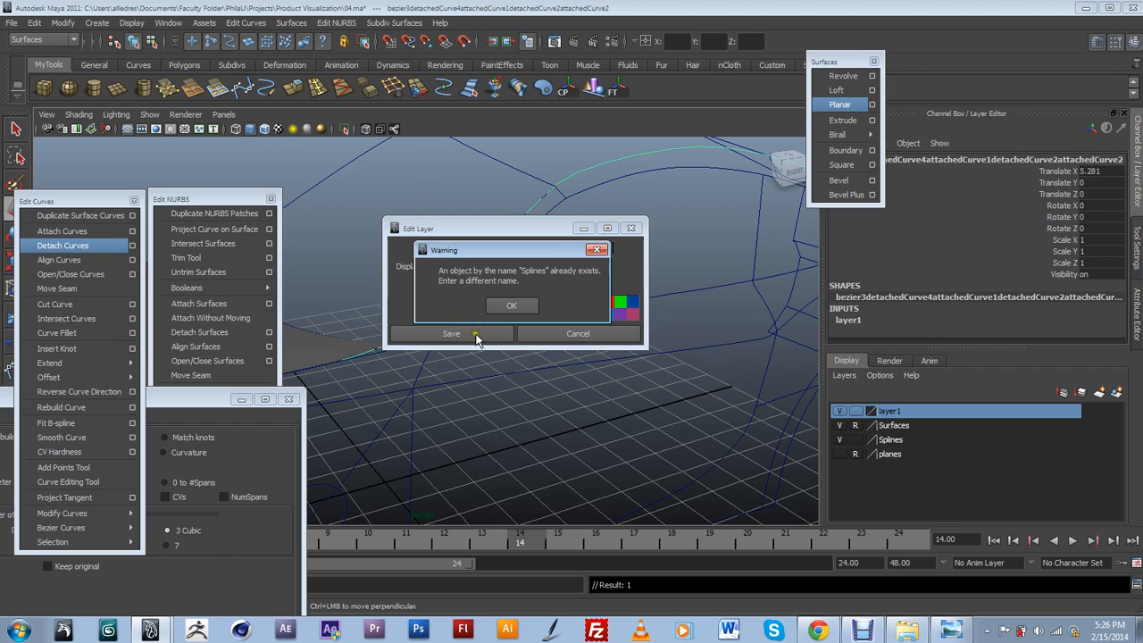
{"action": "left_click", "coordinate": [510, 305]}
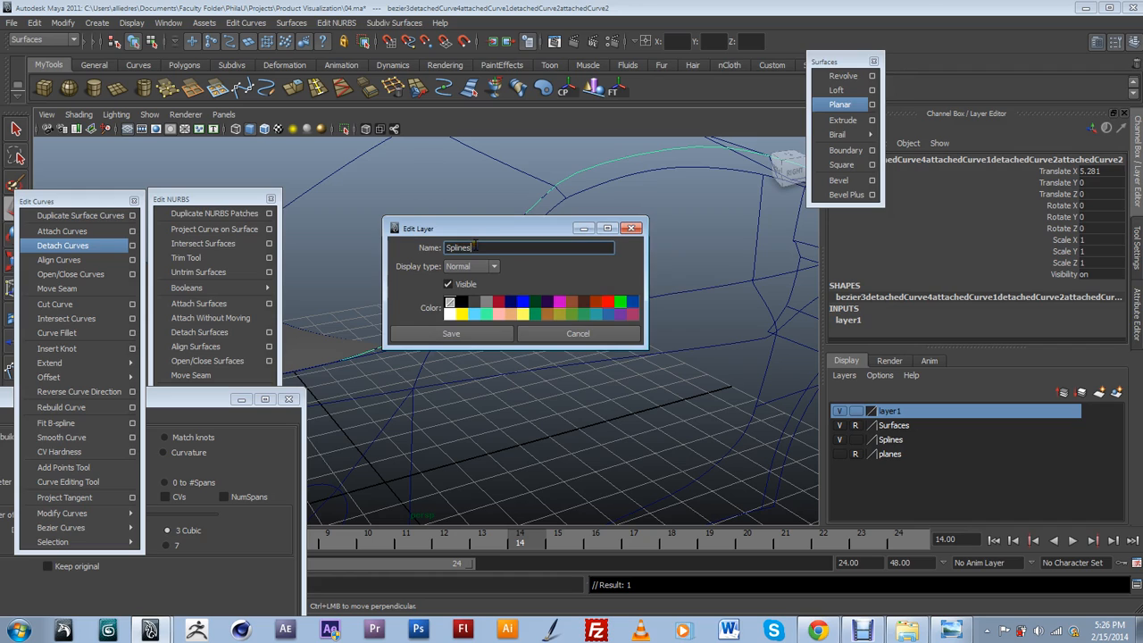
{"action": "left_click", "coordinate": [477, 333]}
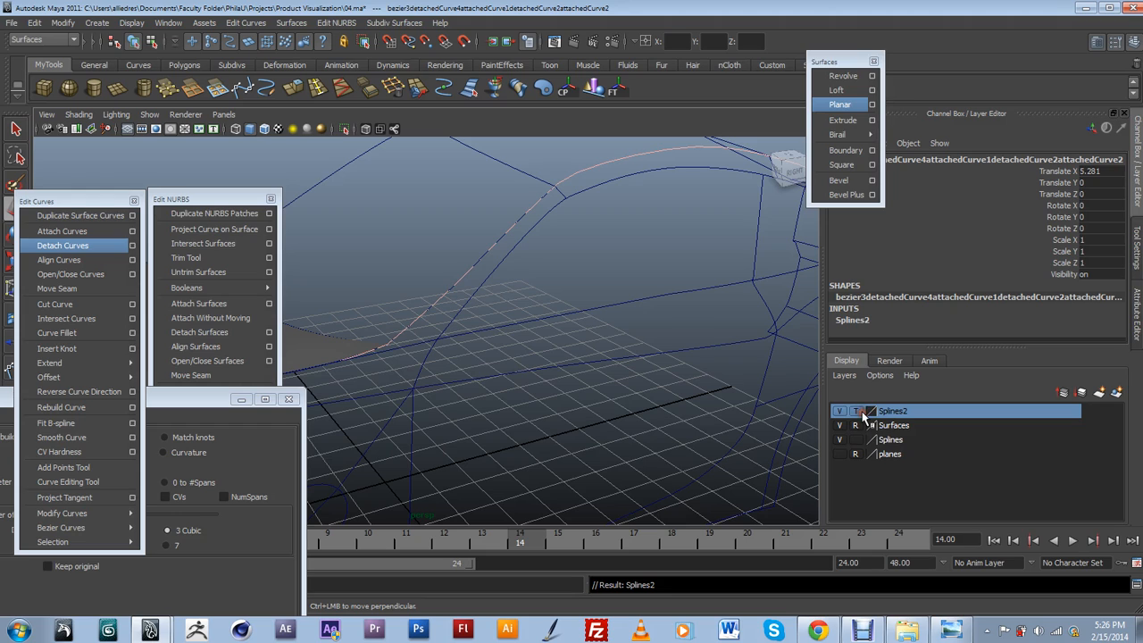
{"action": "left_click", "coordinate": [439, 258]}
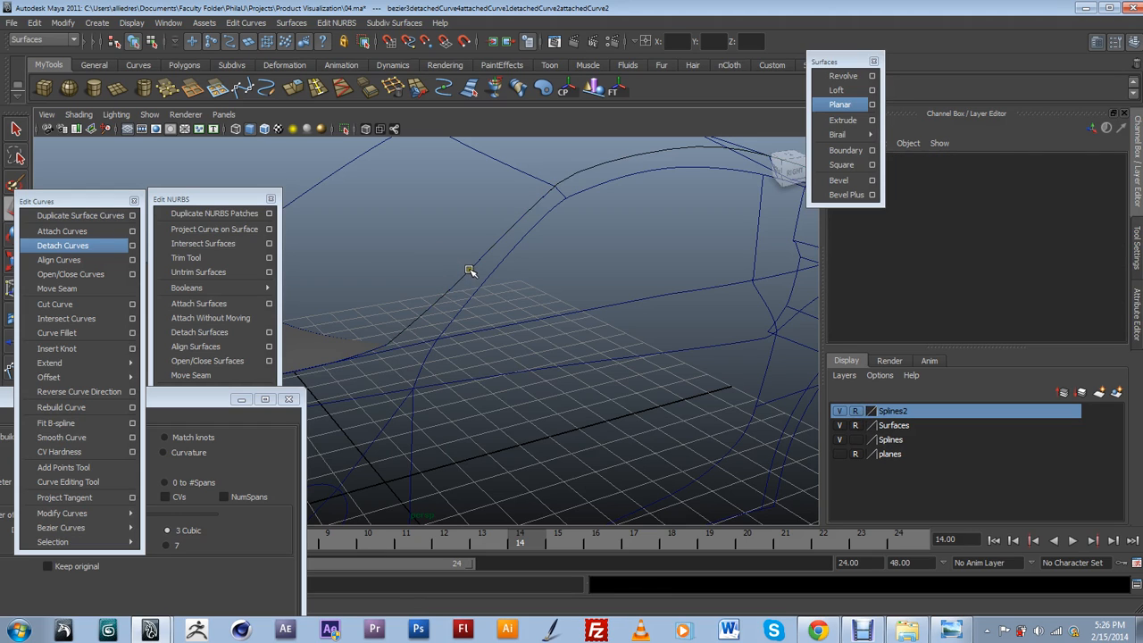
Select the detached curve pieces around the windshield in turn to check the splits at its upper and lower corners.
{"action": "left_click", "coordinate": [471, 262]}
{"action": "left_click", "coordinate": [482, 262]}
{"action": "scroll", "coordinate": [482, 262], "scroll_direction": "down", "scroll_amount": 4}
{"action": "left_click_drag", "start_coordinate": [521, 278], "coordinate": [658, 334], "text": "alt"}
{"action": "scroll", "coordinate": [466, 308], "scroll_direction": "up", "scroll_amount": 4}
{"action": "left_click", "coordinate": [552, 288]}
{"action": "left_click_drag", "start_coordinate": [705, 399], "coordinate": [570, 358], "text": "alt"}
{"action": "left_click", "coordinate": [569, 339]}
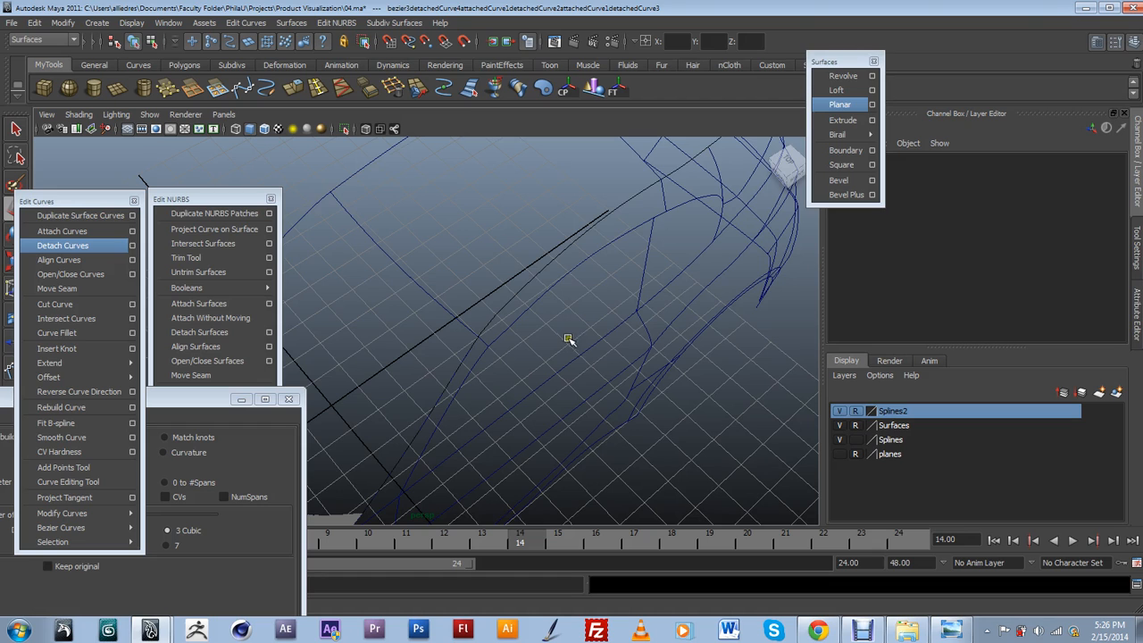
{"action": "left_click_drag", "start_coordinate": [512, 302], "coordinate": [543, 349], "text": "alt"}
{"action": "scroll", "coordinate": [732, 272], "scroll_direction": "up", "scroll_amount": 3}
{"action": "left_click", "coordinate": [542, 354]}
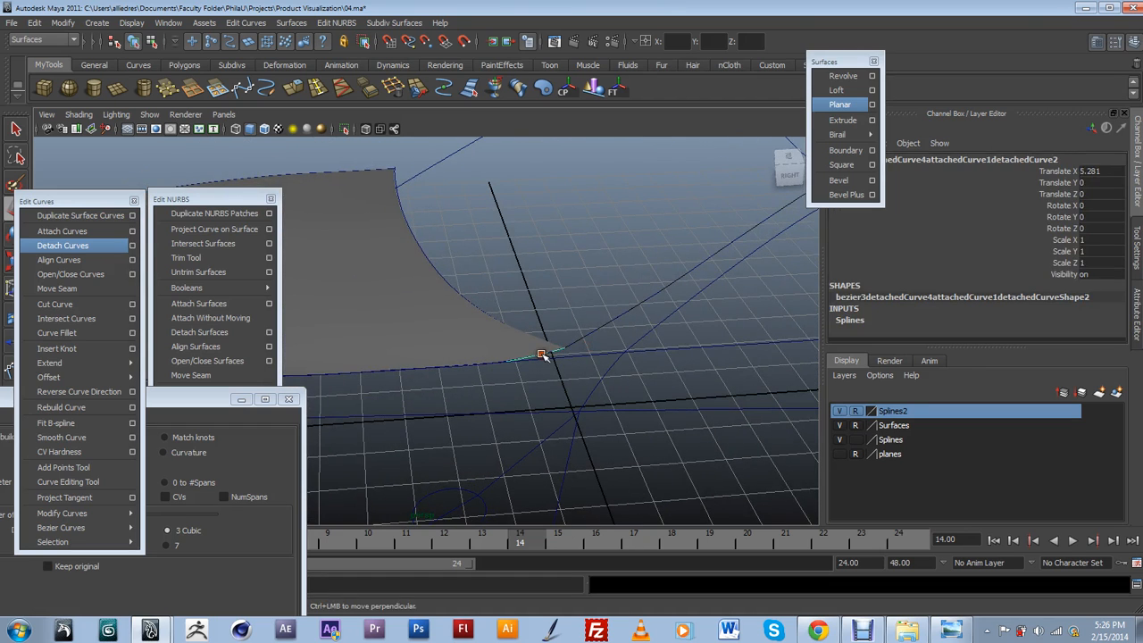
{"action": "left_click", "coordinate": [549, 349]}
{"action": "left_click_drag", "start_coordinate": [621, 347], "coordinate": [617, 319], "text": "alt"}
{"action": "left_click", "coordinate": [610, 266]}
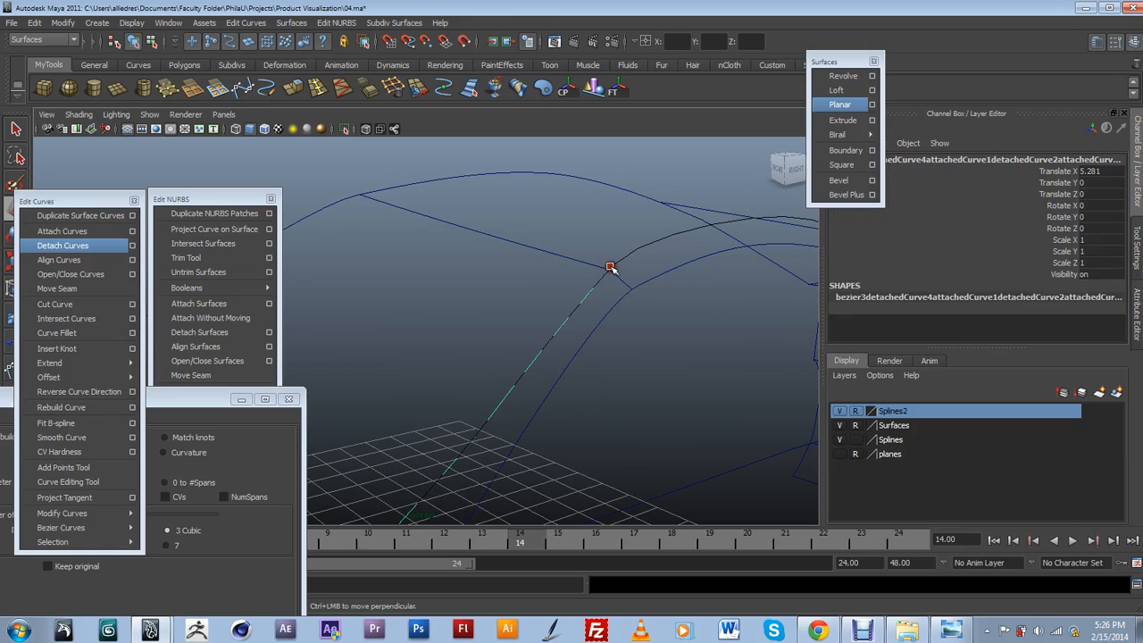
Display the control vertices of the detached windshield side segment and select its end CV at the windshield's upper corner.
{"action": "scroll", "coordinate": [613, 292], "scroll_direction": "down", "scroll_amount": 4}
{"action": "left_click_drag", "start_coordinate": [596, 306], "coordinate": [573, 365], "text": "alt"}
{"action": "right_click_drag", "start_coordinate": [611, 361], "coordinate": [552, 355]}
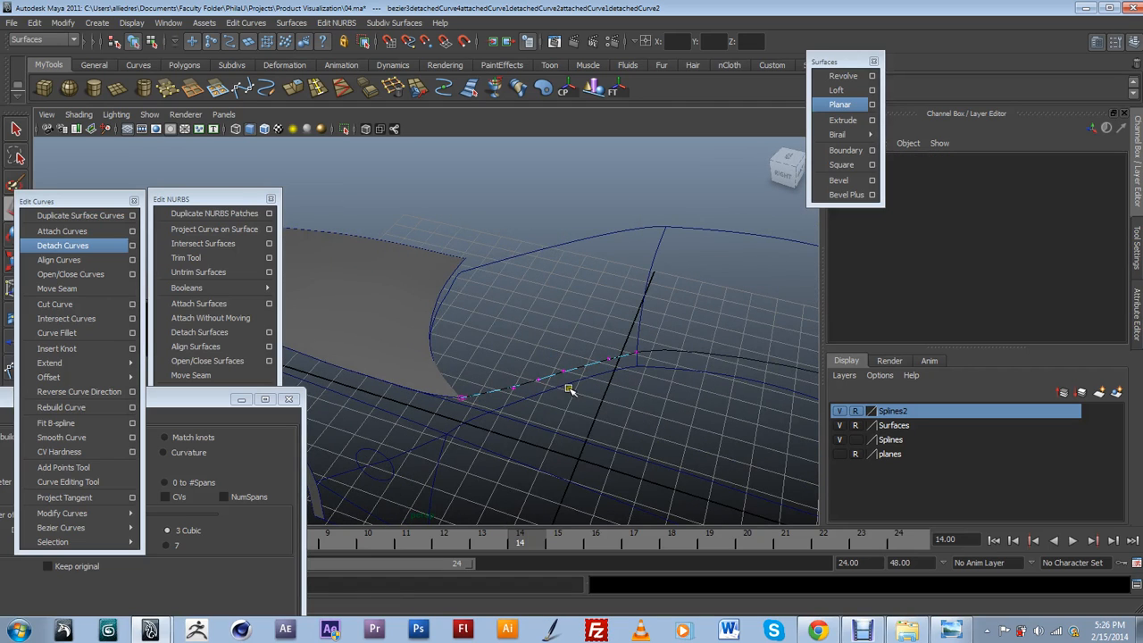
{"action": "scroll", "coordinate": [573, 396], "scroll_direction": "up", "scroll_amount": 4}
{"action": "left_click_drag", "start_coordinate": [663, 414], "coordinate": [697, 379], "text": "alt"}
{"action": "middle_click_drag", "start_coordinate": [698, 378], "coordinate": [662, 360], "text": "alt"}
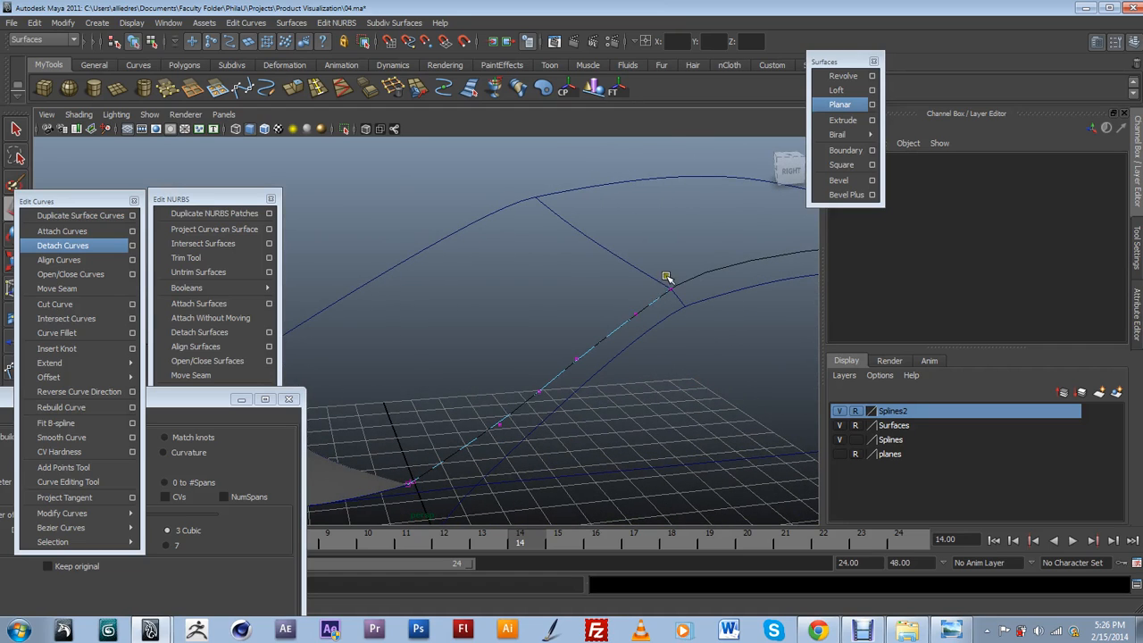
{"action": "left_click_drag", "start_coordinate": [679, 306], "coordinate": [684, 311], "text": "alt"}
{"action": "middle_click_drag", "start_coordinate": [684, 311], "coordinate": [580, 349], "text": "alt"}
{"action": "left_click_drag", "start_coordinate": [580, 349], "coordinate": [616, 330], "text": "alt"}
{"action": "left_click_drag", "start_coordinate": [604, 292], "coordinate": [556, 341]}
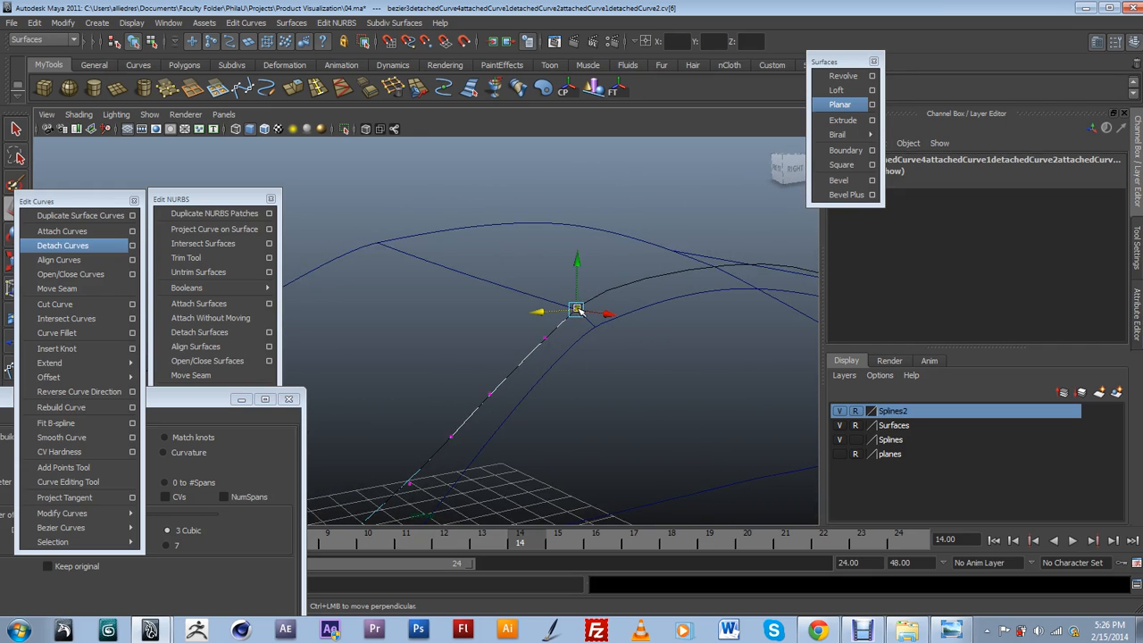
Select the windshield's lower boundary curve and display its control vertices in a wireframe top view near the centerline.
{"action": "left_click_drag", "start_coordinate": [383, 236], "coordinate": [584, 375], "text": "alt"}
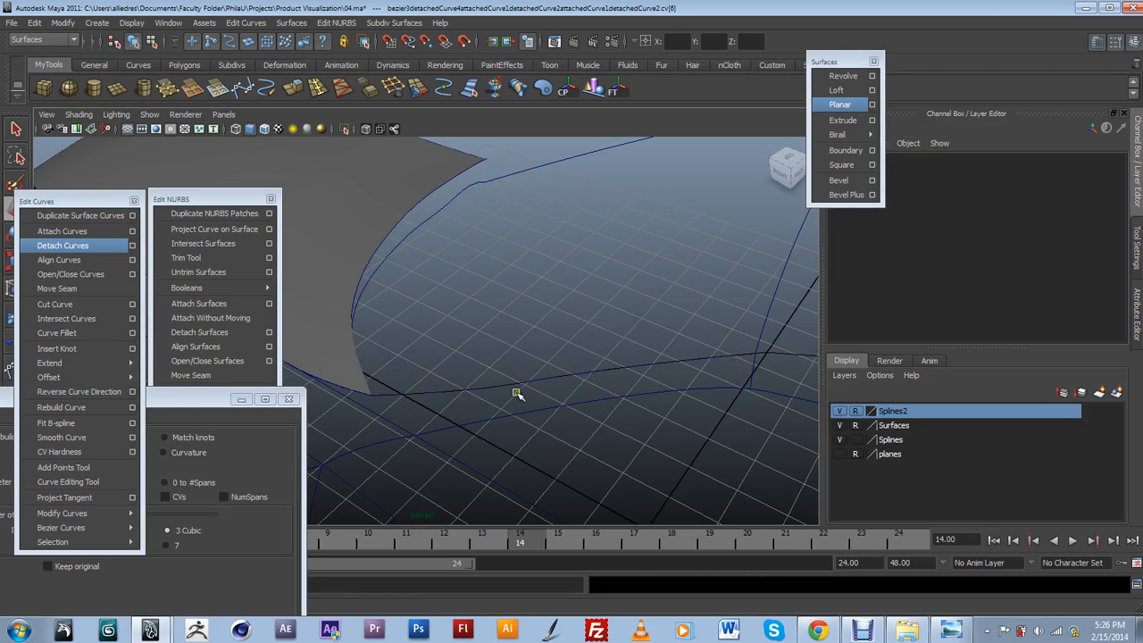
{"action": "left_click", "coordinate": [366, 284]}
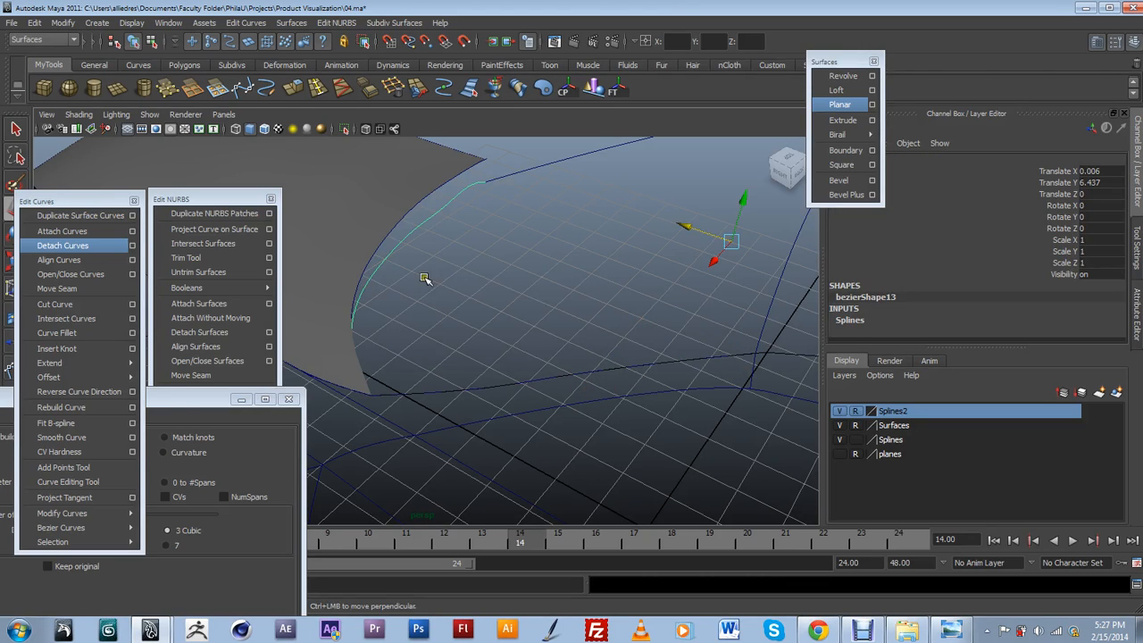
{"action": "left_click_drag", "start_coordinate": [425, 279], "coordinate": [436, 328], "text": "alt"}
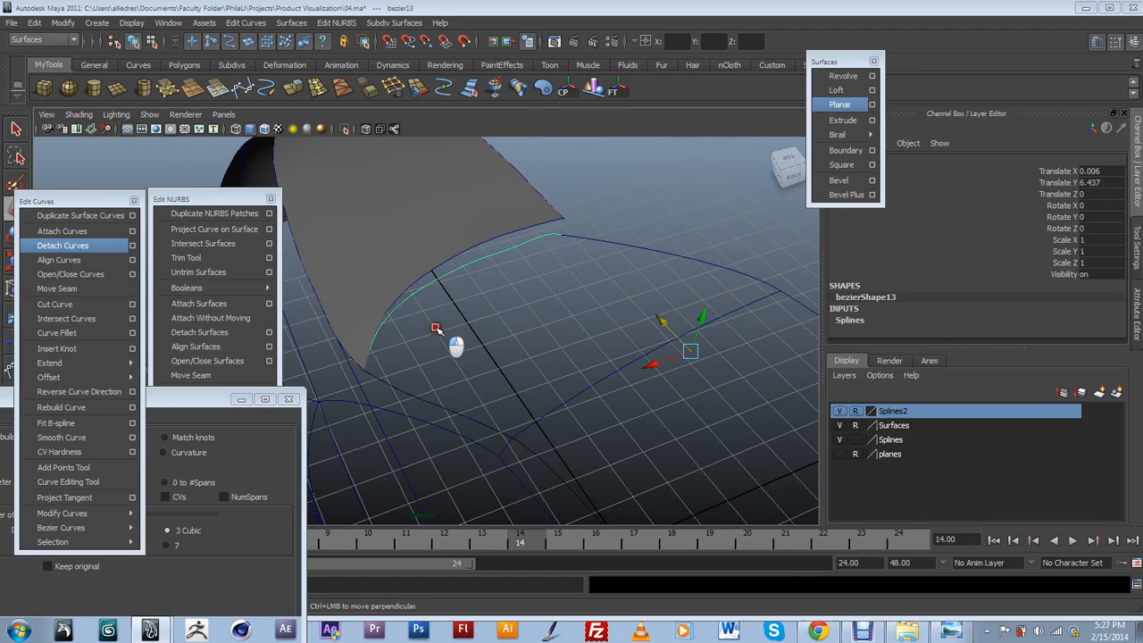
{"action": "key", "text": "space"}
{"action": "key", "text": "space"}
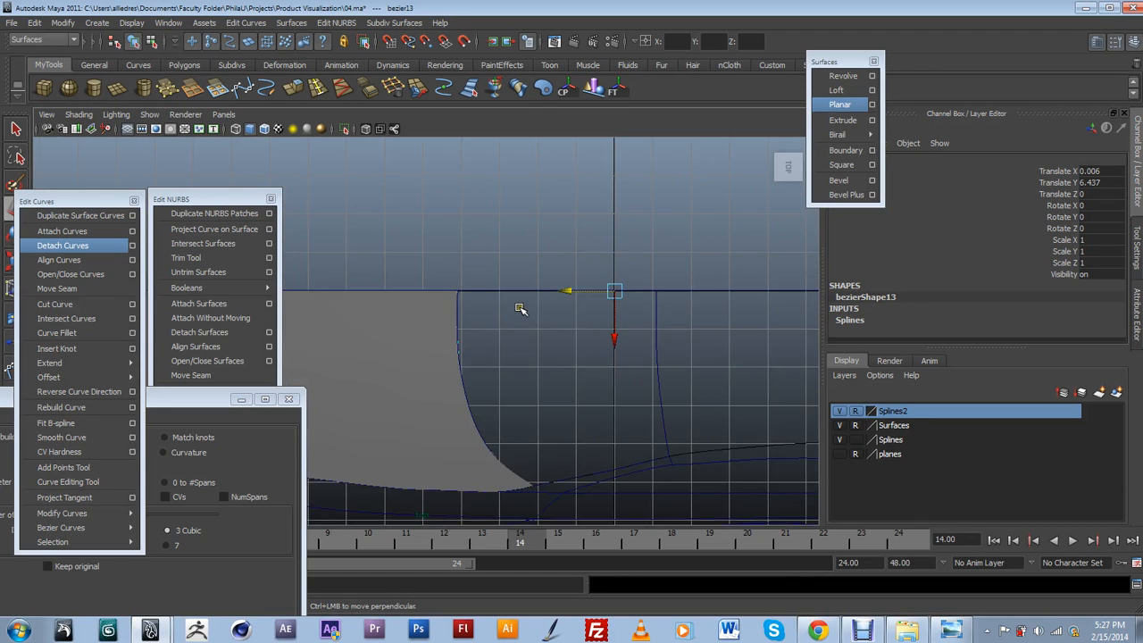
{"action": "scroll", "coordinate": [521, 309], "scroll_direction": "up", "scroll_amount": 6}
{"action": "middle_click_drag", "start_coordinate": [559, 295], "coordinate": [493, 375], "text": "alt"}
{"action": "scroll", "coordinate": [500, 365], "scroll_direction": "up", "scroll_amount": 3}
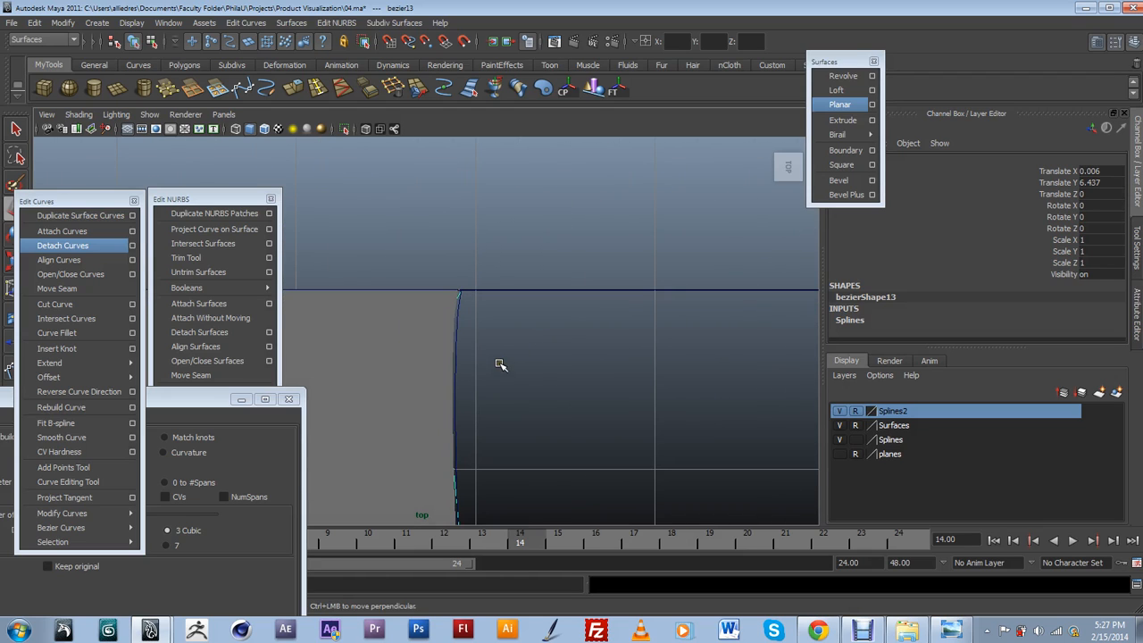
{"action": "key", "text": "4"}
{"action": "right_click_drag", "start_coordinate": [445, 323], "coordinate": [388, 331]}
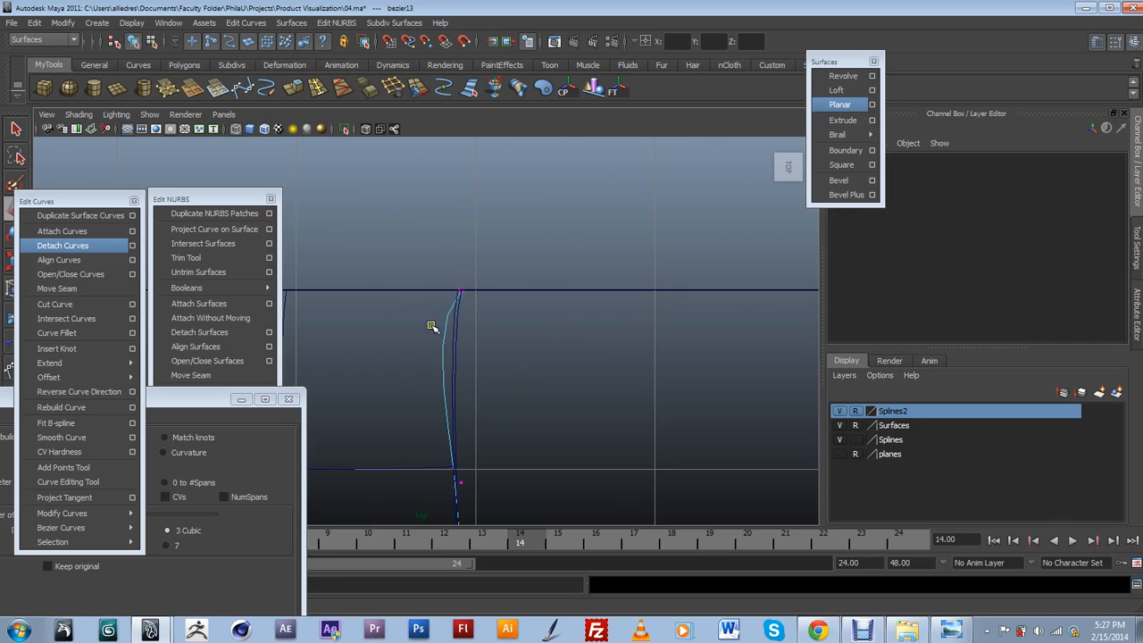
Adjust the two control vertices beside the centerline end of the windshield's lower curve so it follows the hood's rear edge.
{"action": "left_click", "coordinate": [424, 329]}
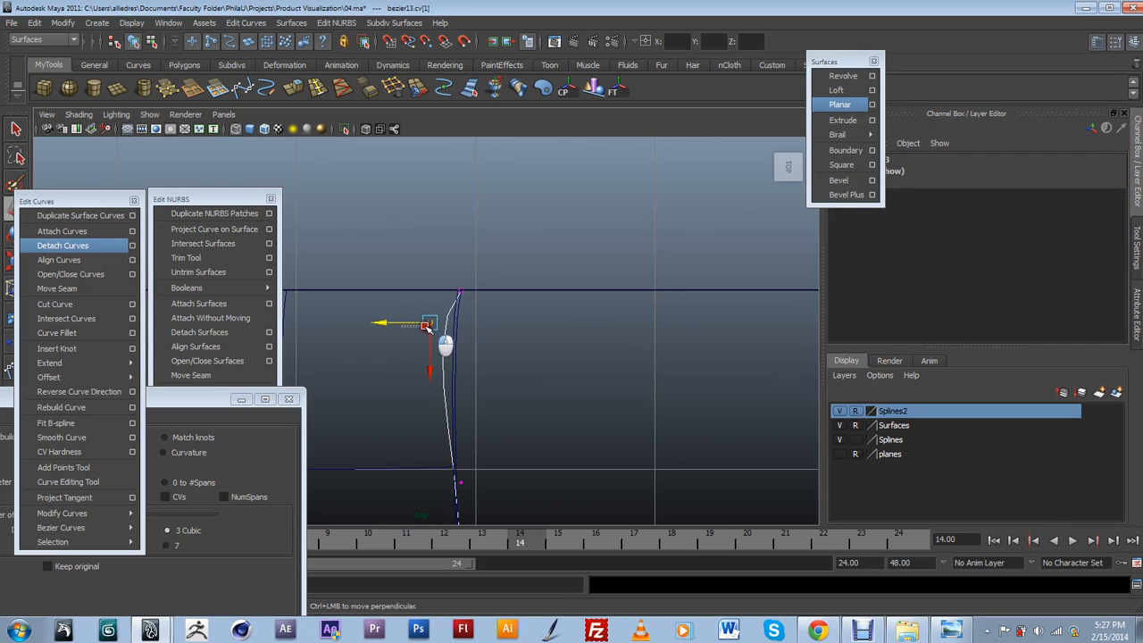
{"action": "left_click", "coordinate": [431, 328]}
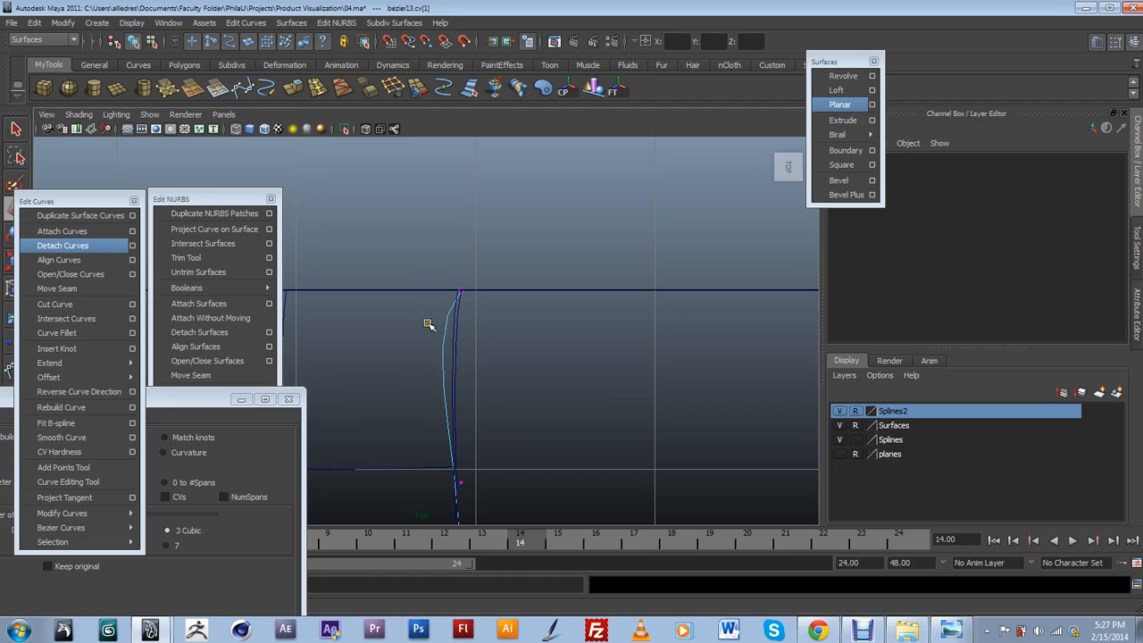
{"action": "left_click", "coordinate": [429, 324]}
{"action": "left_click_drag", "start_coordinate": [425, 327], "coordinate": [434, 327]}
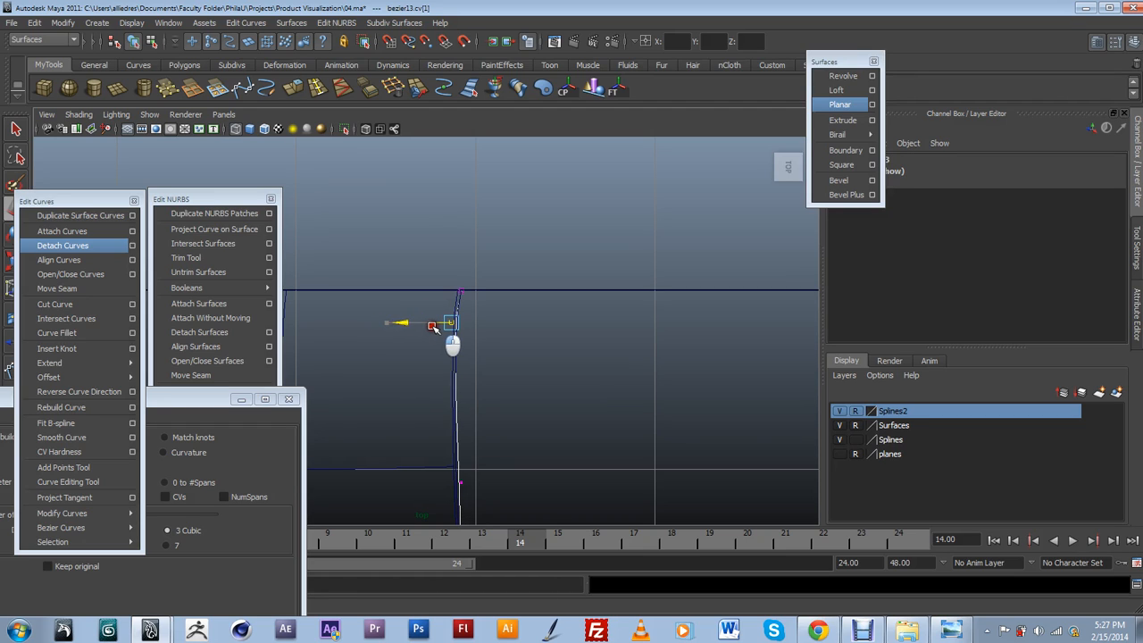
{"action": "left_click_drag", "start_coordinate": [451, 459], "coordinate": [479, 517]}
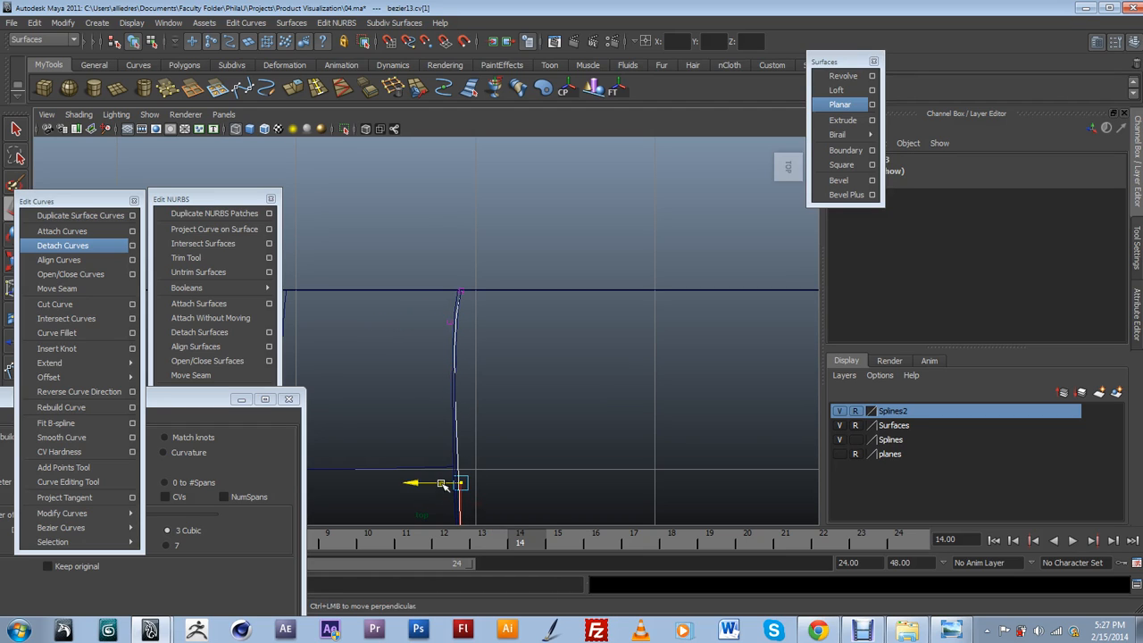
{"action": "left_click_drag", "start_coordinate": [436, 484], "coordinate": [434, 485]}
{"action": "scroll", "coordinate": [590, 467], "scroll_direction": "down", "scroll_amount": 5}
{"action": "scroll", "coordinate": [590, 466], "scroll_direction": "down", "scroll_amount": 3}
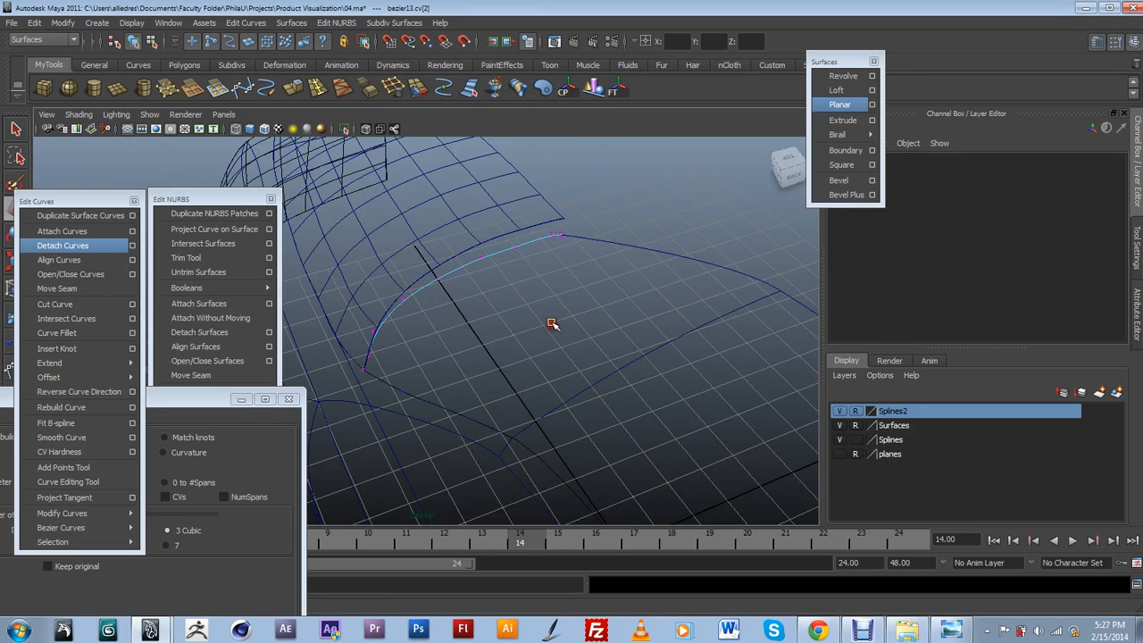
Return the perspective view to shaded display and the menu set to Surfaces.
{"action": "left_click_drag", "start_coordinate": [574, 248], "coordinate": [538, 420], "text": "alt"}
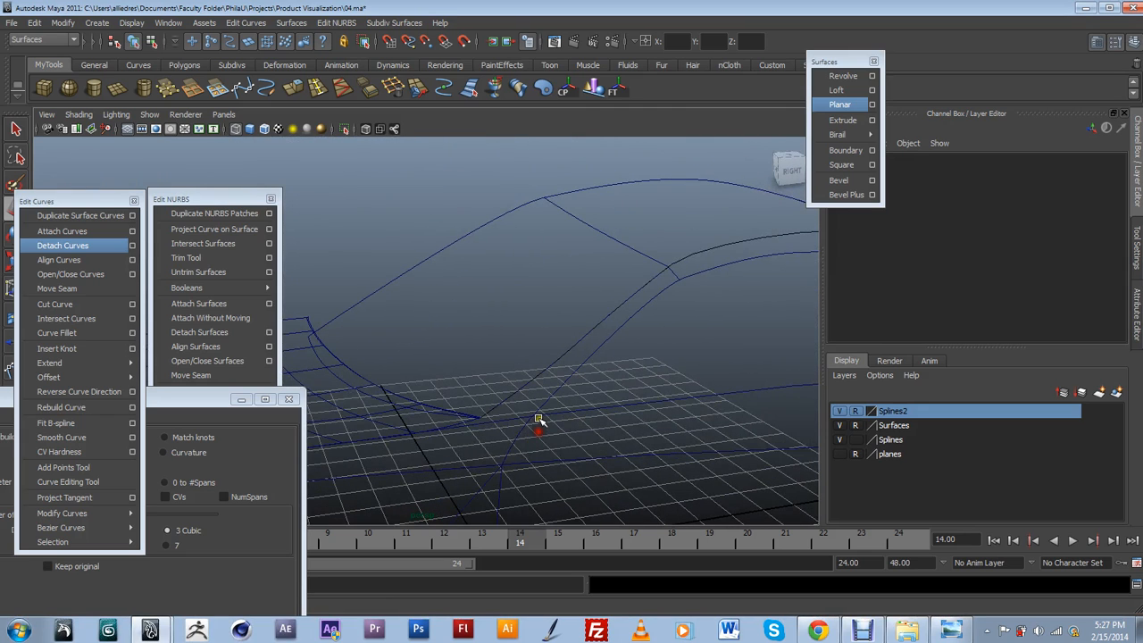
{"action": "key", "text": "F3"}
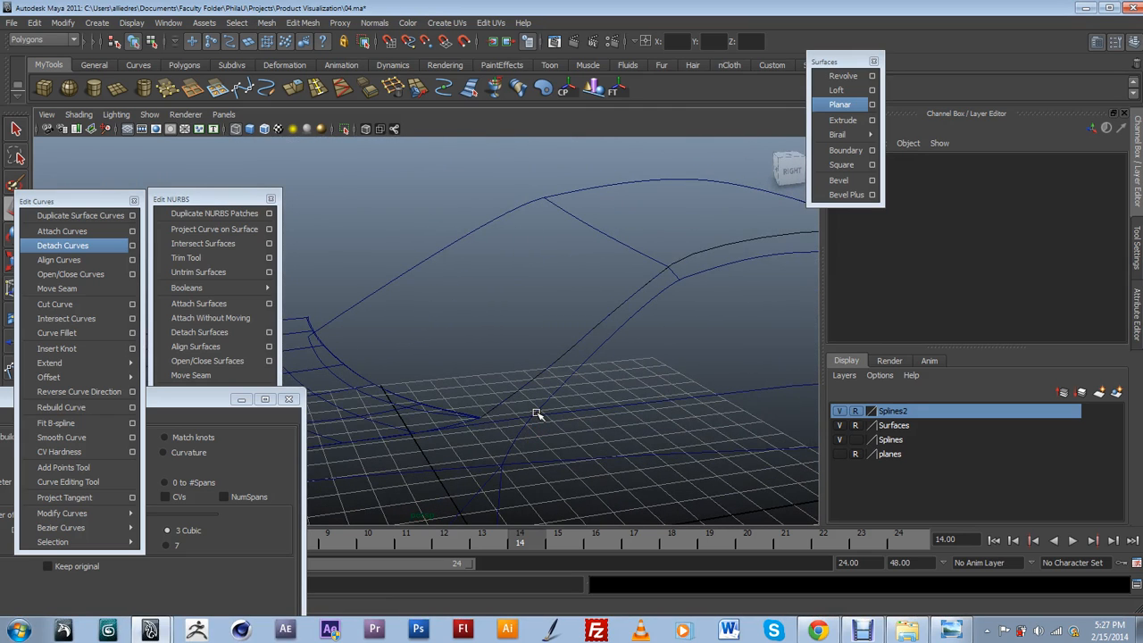
{"action": "key", "text": "5"}
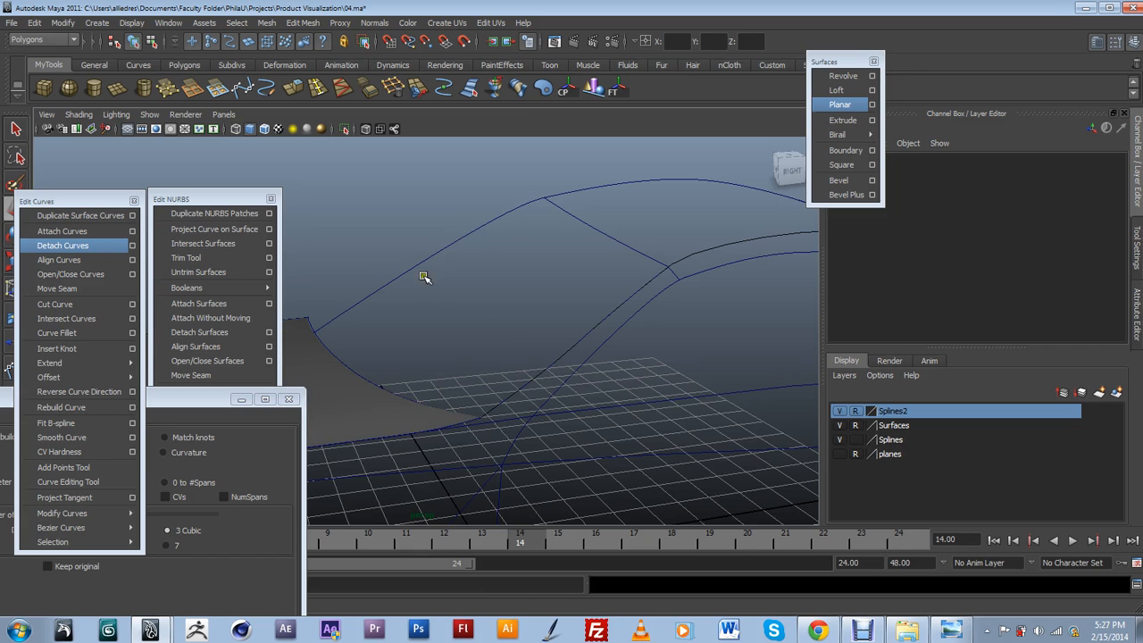
{"action": "left_click", "coordinate": [43, 39]}
{"action": "left_click", "coordinate": [45, 84]}
Select the car's centerline profile curve and mark curve points where the roof's front and rear cross curves meet it.
{"action": "left_click_drag", "start_coordinate": [427, 219], "coordinate": [517, 284]}
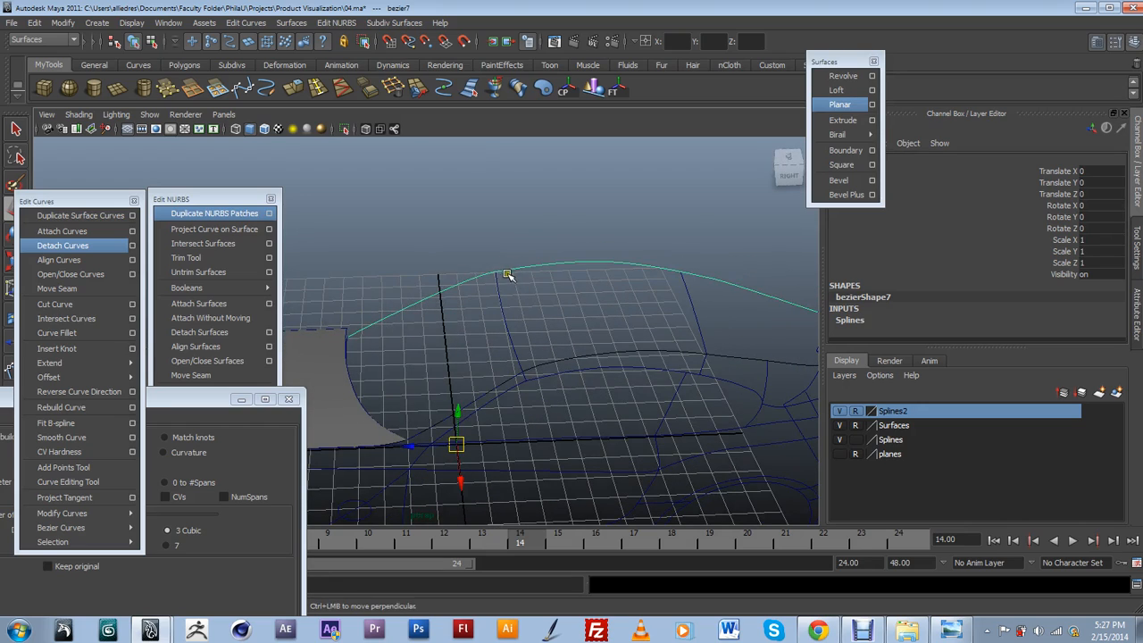
{"action": "left_click_drag", "start_coordinate": [674, 266], "coordinate": [720, 286], "text": "alt"}
{"action": "left_click_drag", "start_coordinate": [645, 316], "coordinate": [479, 342], "text": "alt"}
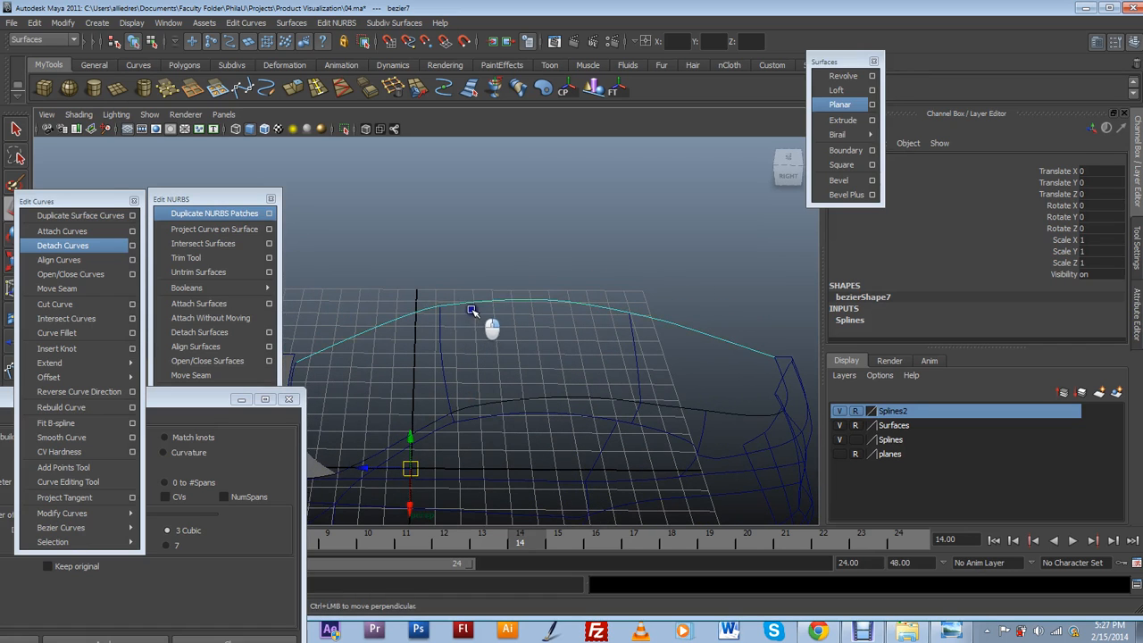
{"action": "left_click", "coordinate": [471, 323]}
{"action": "scroll", "coordinate": [455, 308], "scroll_direction": "up", "scroll_amount": 4}
{"action": "left_click_drag", "start_coordinate": [482, 242], "coordinate": [604, 280]}
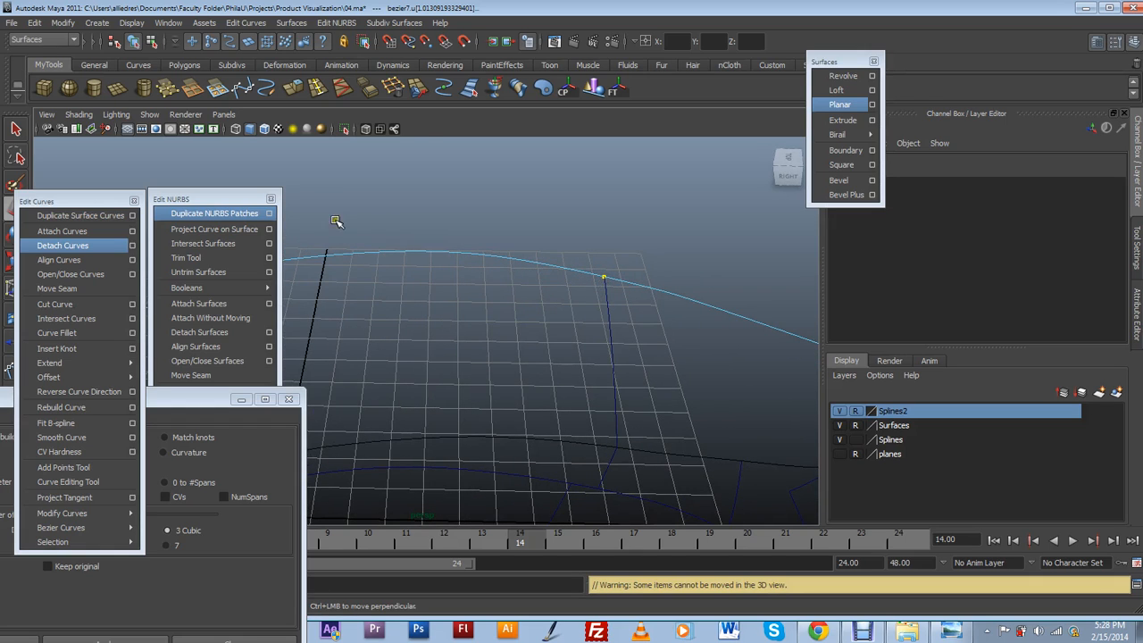
{"action": "left_click_drag", "start_coordinate": [332, 255], "coordinate": [327, 259]}
{"action": "left_click_drag", "start_coordinate": [397, 280], "coordinate": [353, 301], "text": "alt"}
{"action": "left_click", "coordinate": [353, 301]}
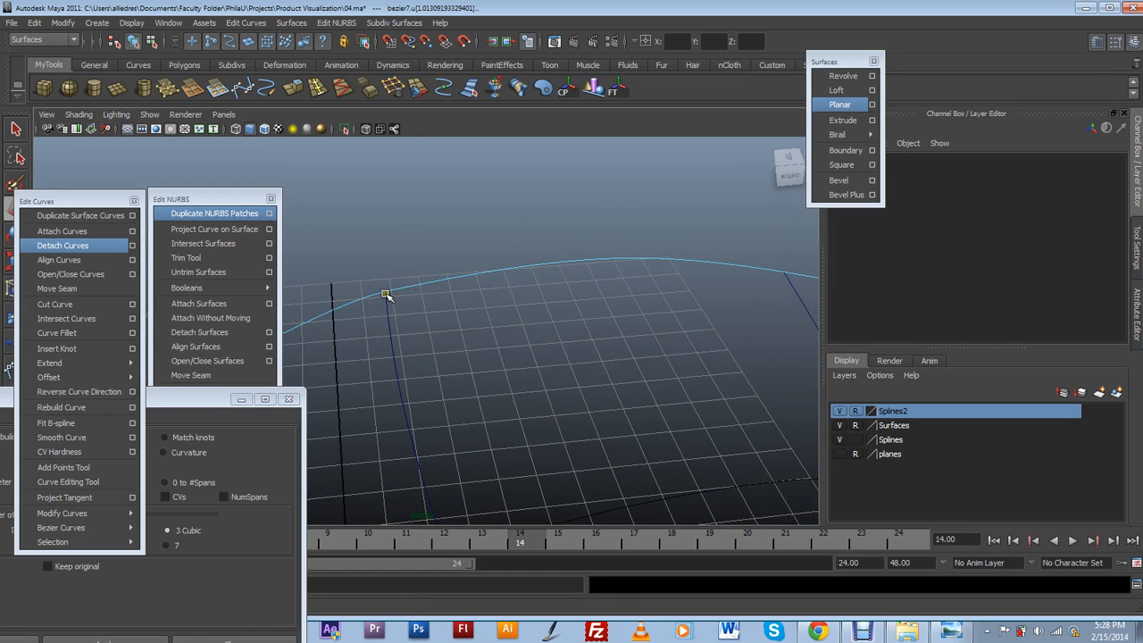
Re-place the two curve points exactly at the roof's front and rear cross curves and detach the centerline profile there.
{"action": "left_click", "coordinate": [386, 295]}
{"action": "left_click", "coordinate": [763, 282]}
{"action": "left_click", "coordinate": [784, 272], "text": "shift"}
{"action": "left_click_drag", "start_coordinate": [760, 312], "coordinate": [687, 370], "text": "alt"}
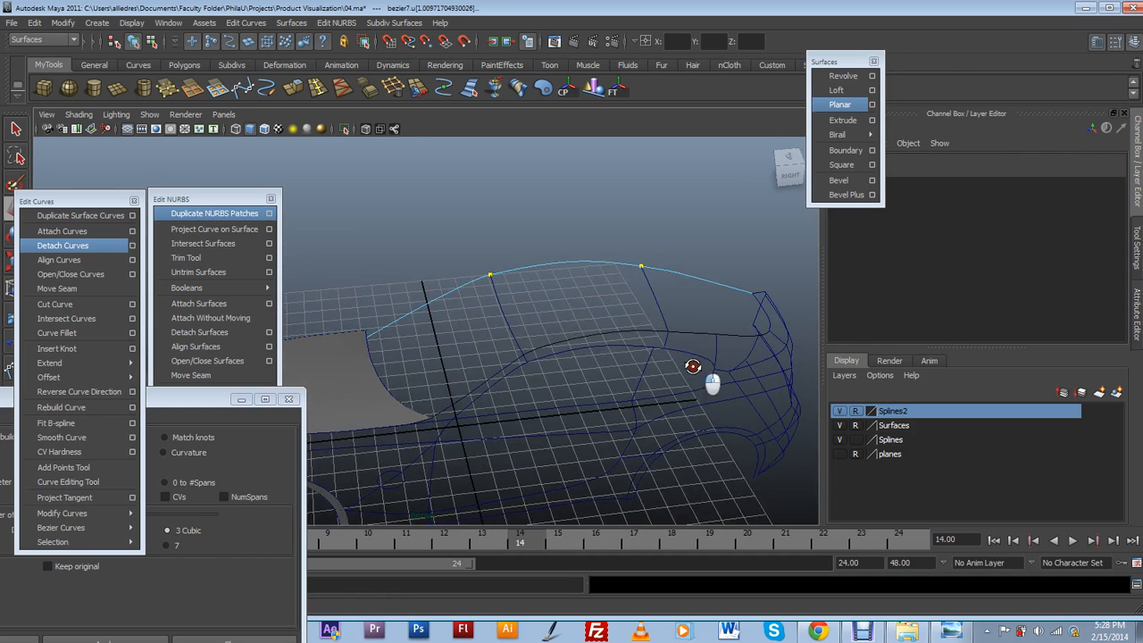
{"action": "left_click", "coordinate": [68, 246]}
Select the roof, rear and windshield pieces of the detached centerline profile in turn to check the splits.
{"action": "left_click_drag", "start_coordinate": [580, 238], "coordinate": [592, 291]}
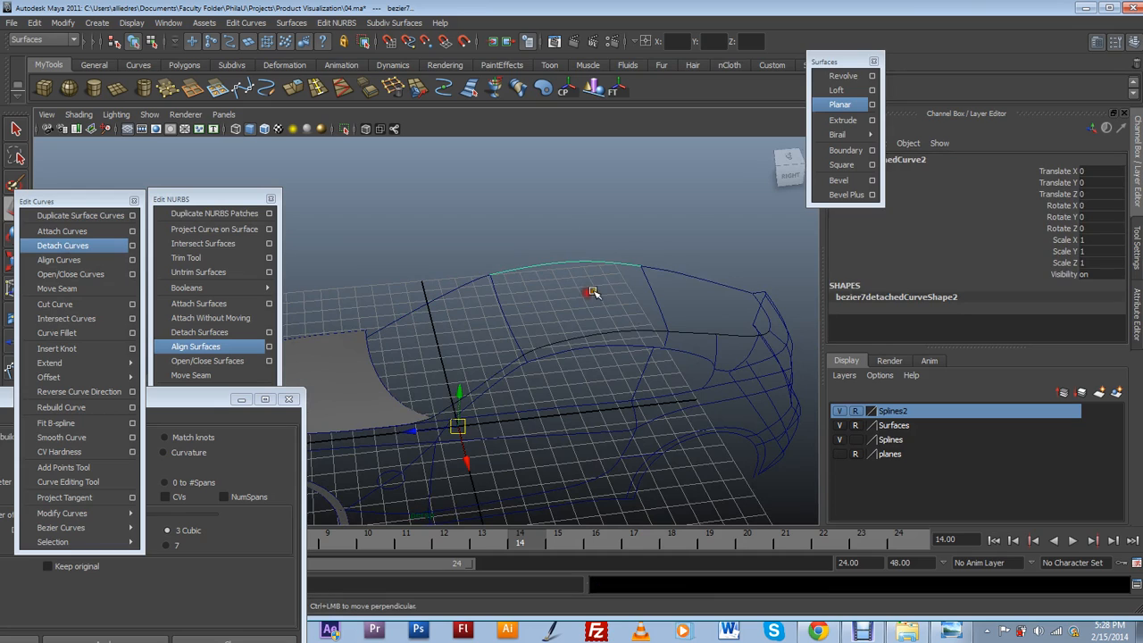
{"action": "left_click", "coordinate": [689, 287]}
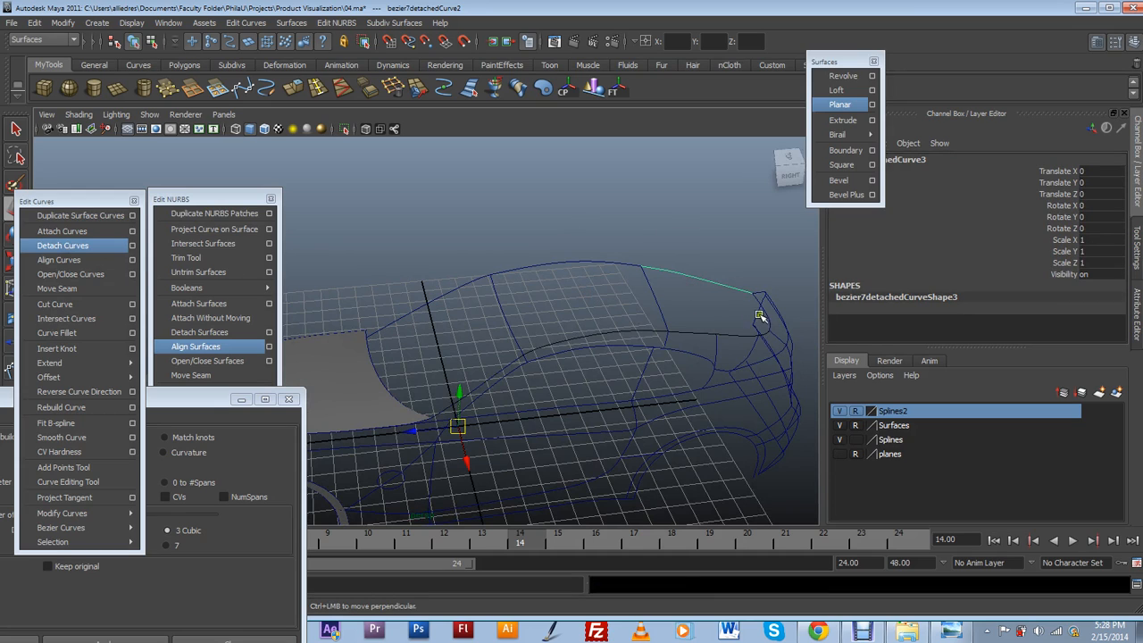
{"action": "scroll", "coordinate": [485, 364], "scroll_direction": "up", "scroll_amount": 3}
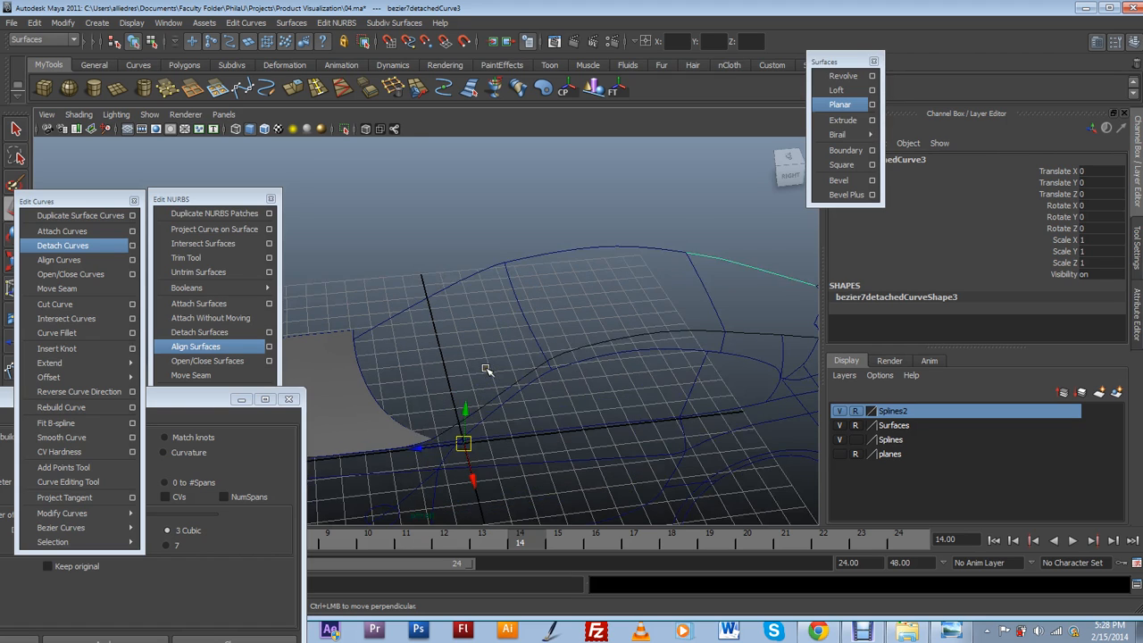
{"action": "left_click", "coordinate": [460, 292]}
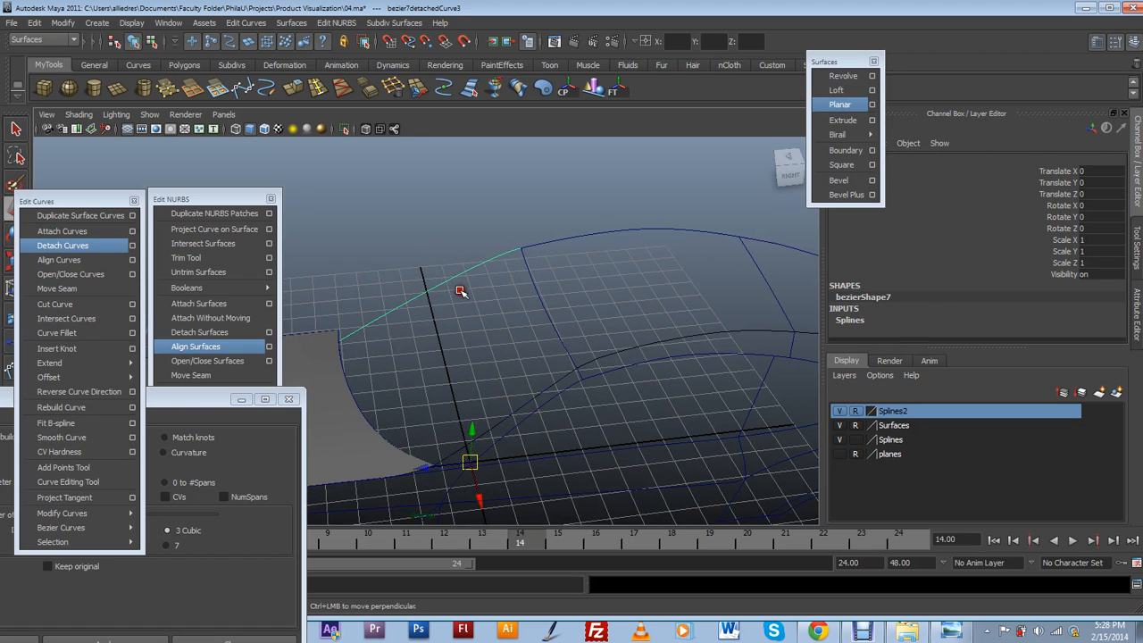
Compare the span counts of the windshield's side, centerline, upper and lower boundary curves in the Attribute Editor.
{"action": "left_click", "coordinate": [516, 407]}
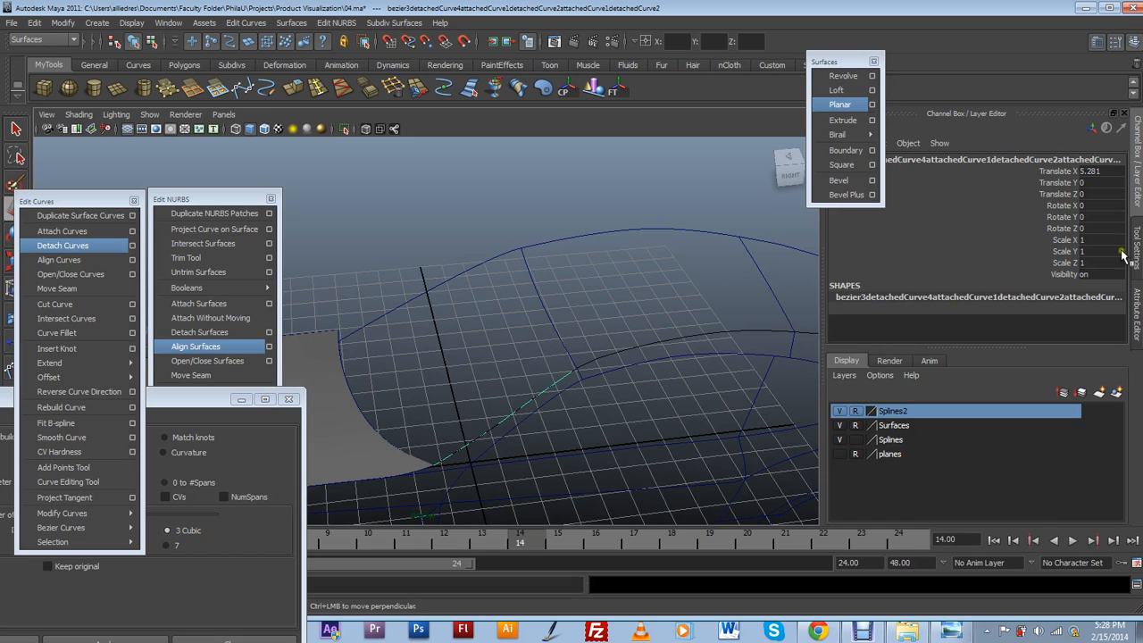
{"action": "left_click", "coordinate": [1137, 317]}
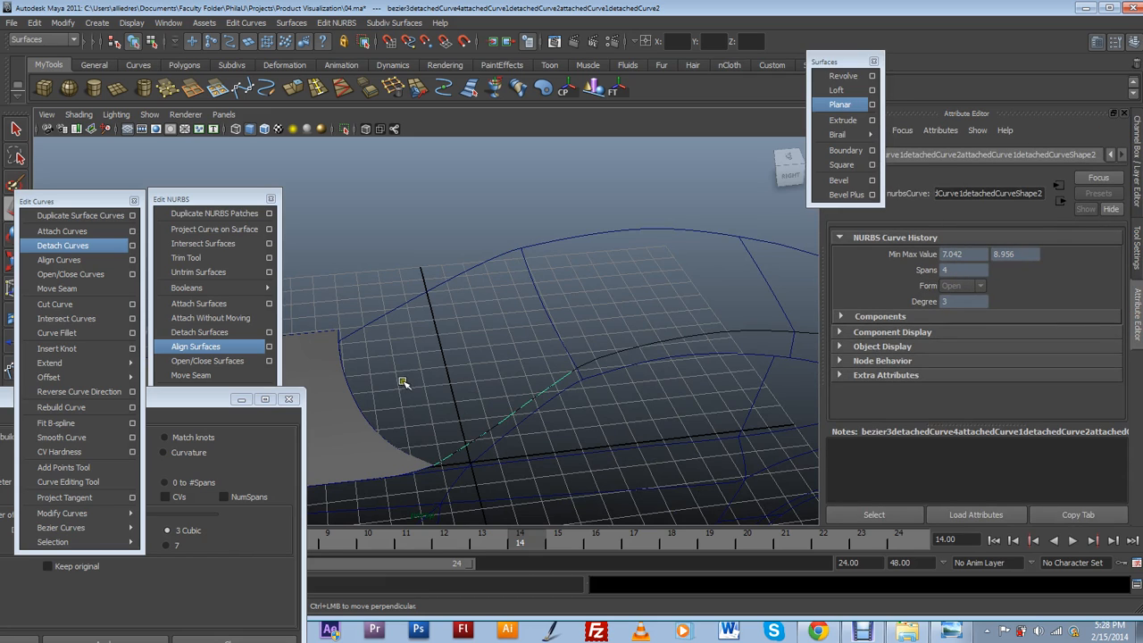
{"action": "left_click", "coordinate": [438, 287]}
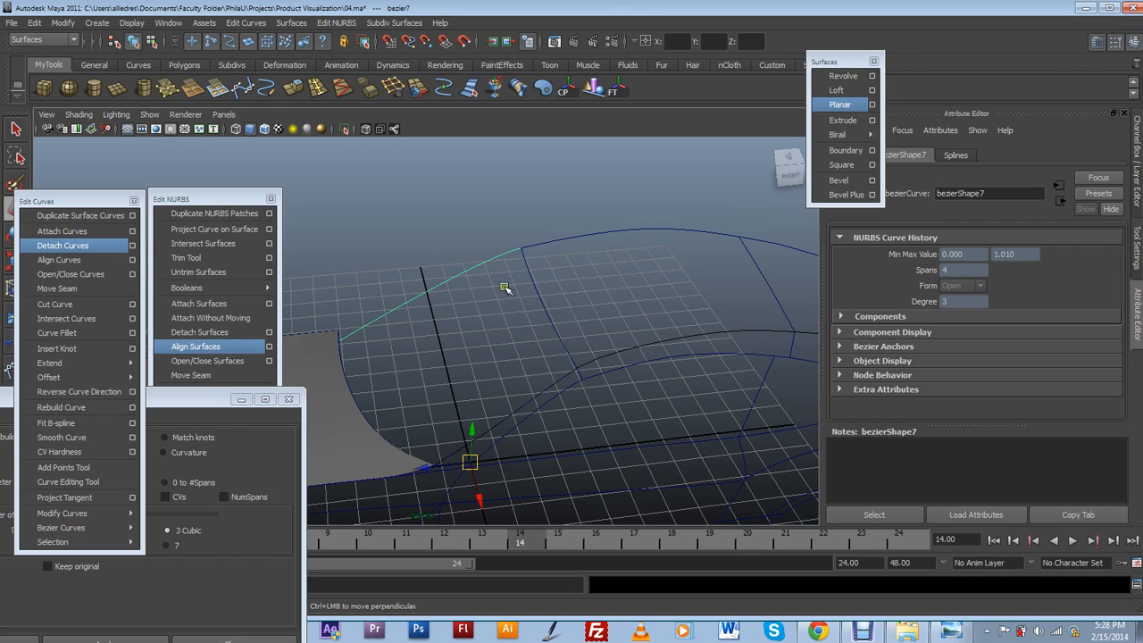
{"action": "left_click", "coordinate": [533, 295]}
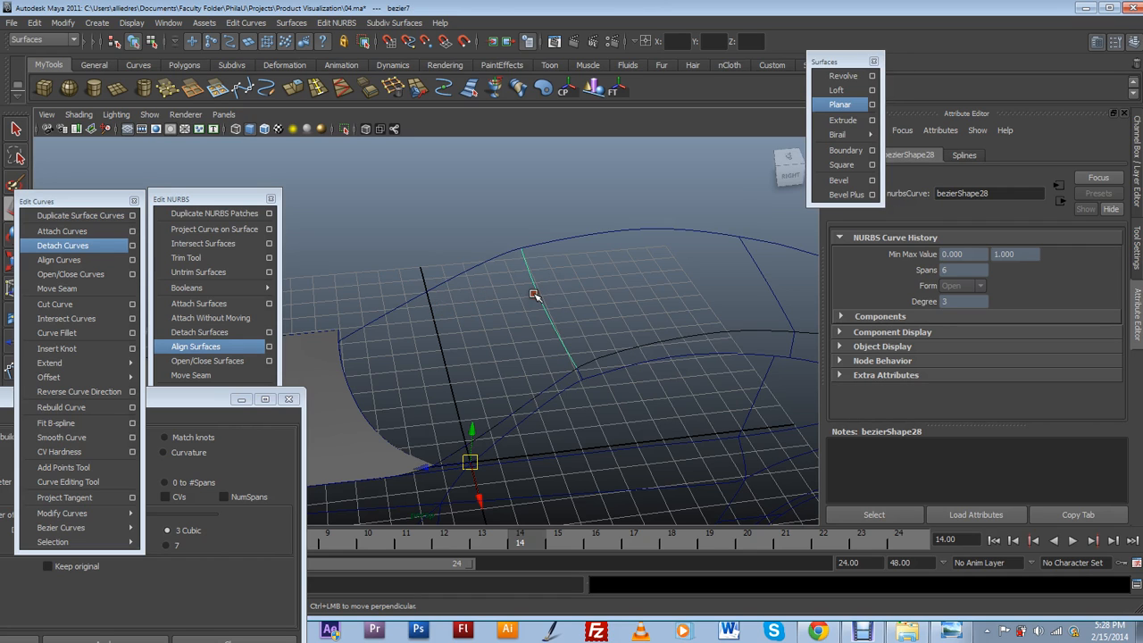
{"action": "left_click", "coordinate": [364, 397]}
{"action": "left_click_drag", "start_coordinate": [459, 375], "coordinate": [402, 360], "text": "alt"}
{"action": "left_click", "coordinate": [391, 357]}
{"action": "left_click_drag", "start_coordinate": [440, 409], "coordinate": [464, 274], "text": "alt"}
{"action": "left_click", "coordinate": [642, 379]}
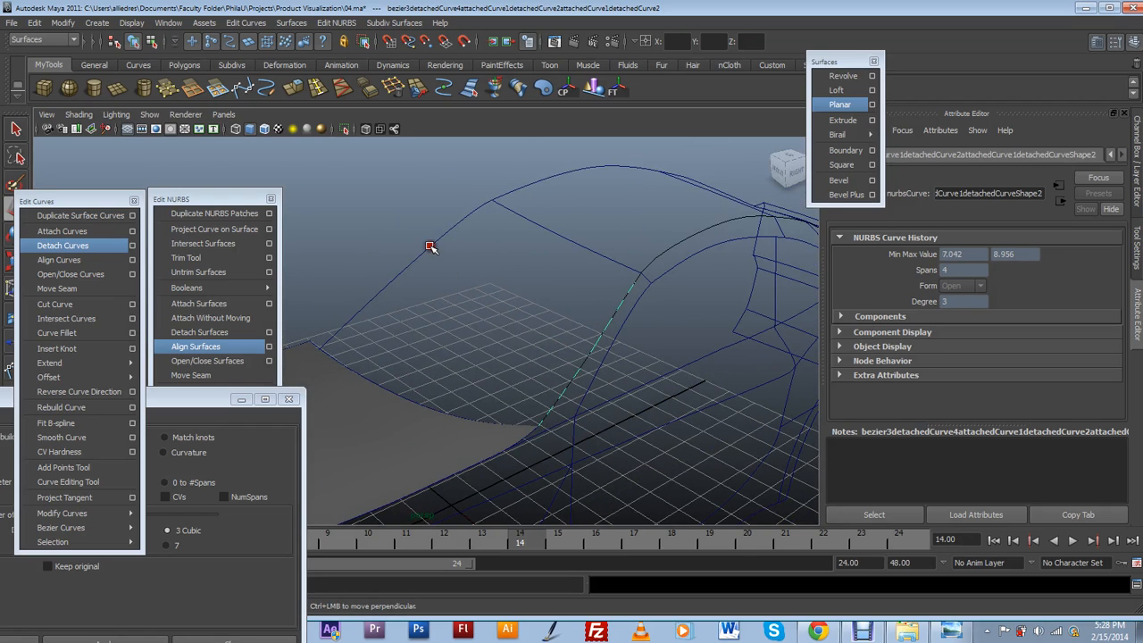
{"action": "left_click", "coordinate": [429, 248]}
Rebuild the windshield's side curve as a uniform cubic curve with 6 spans, parameter range 0 to 1 and ends kept.
{"action": "left_click", "coordinate": [618, 309]}
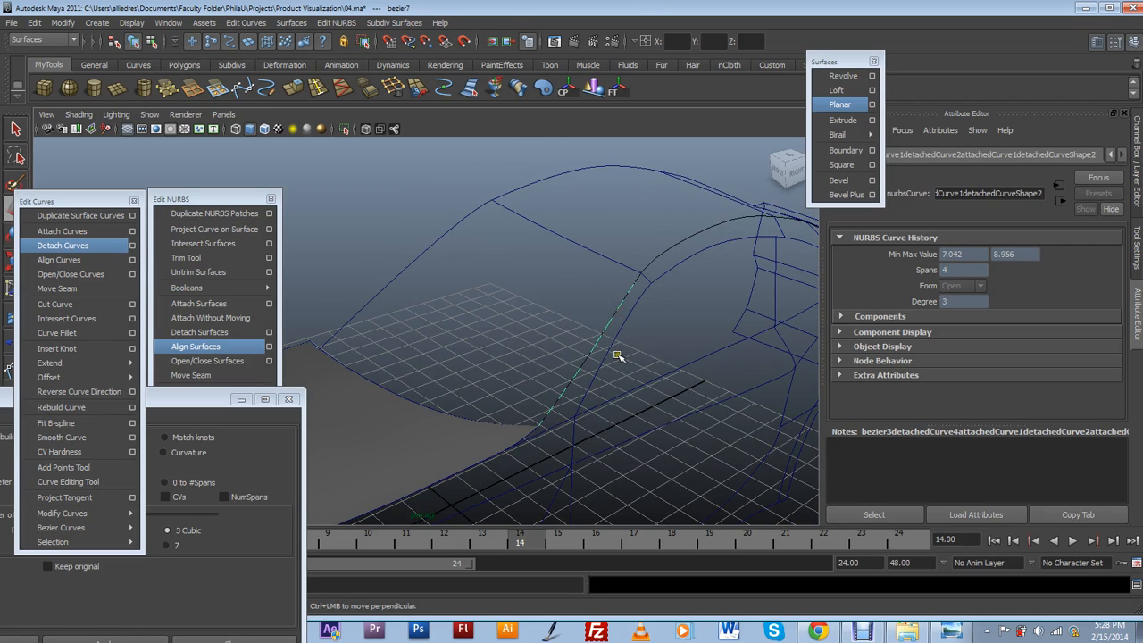
{"action": "left_click_drag", "start_coordinate": [508, 340], "coordinate": [538, 341], "text": "alt"}
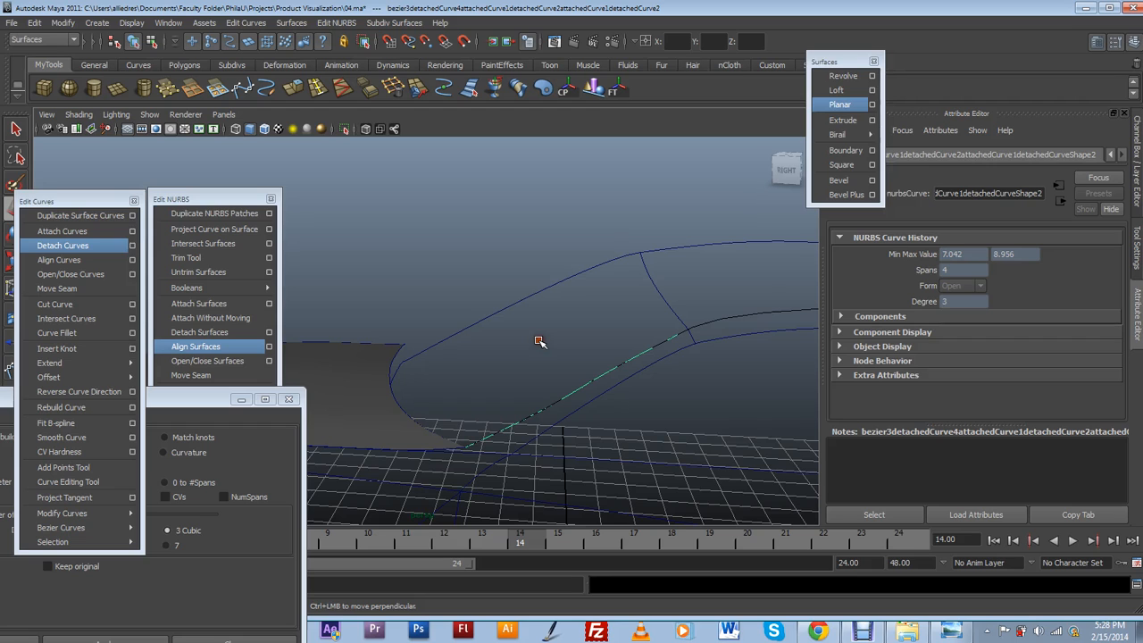
{"action": "left_click_drag", "start_coordinate": [223, 397], "coordinate": [347, 295]}
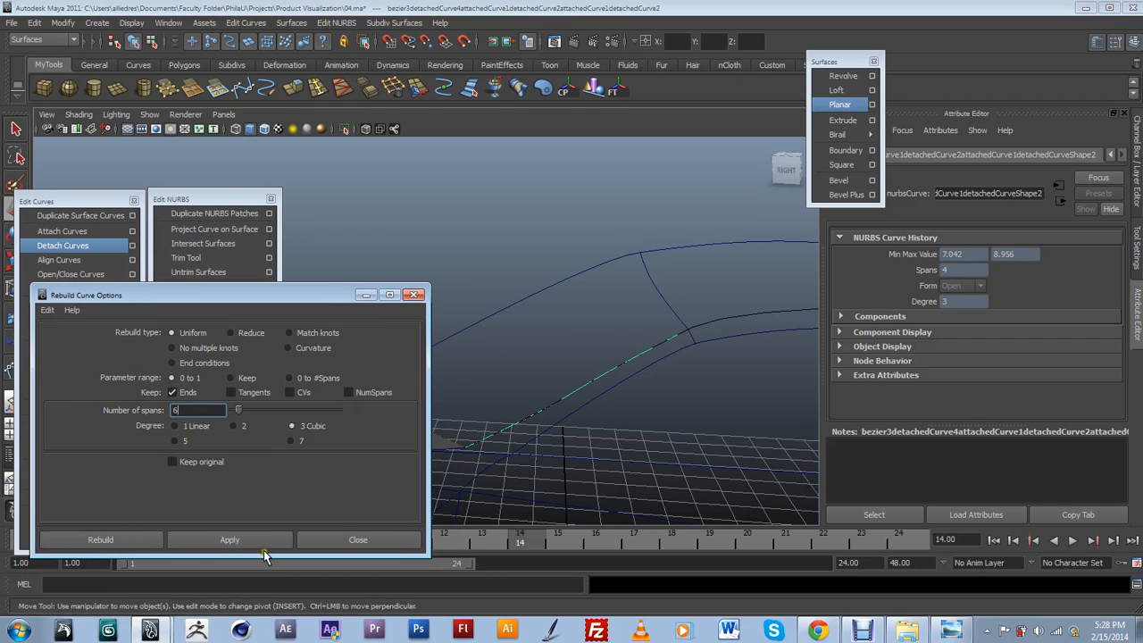
{"action": "left_click", "coordinate": [265, 540]}
Try to rebuild the windshield's centerline curve with the same uniform cubic settings and 6 spans.
{"action": "left_click", "coordinate": [536, 306]}
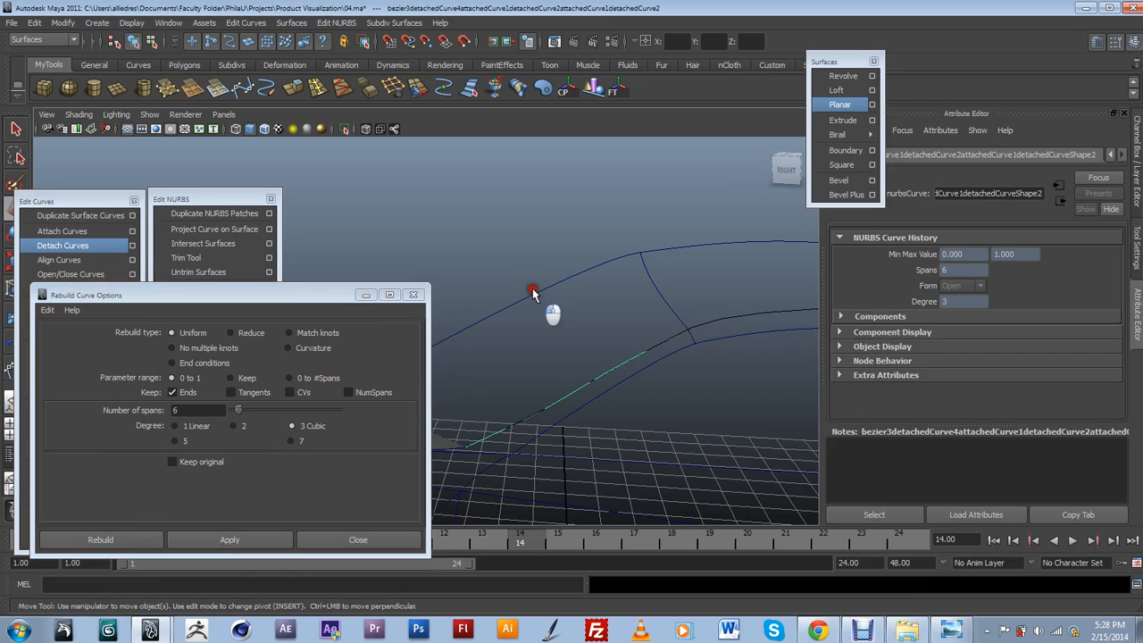
{"action": "left_click", "coordinate": [532, 299]}
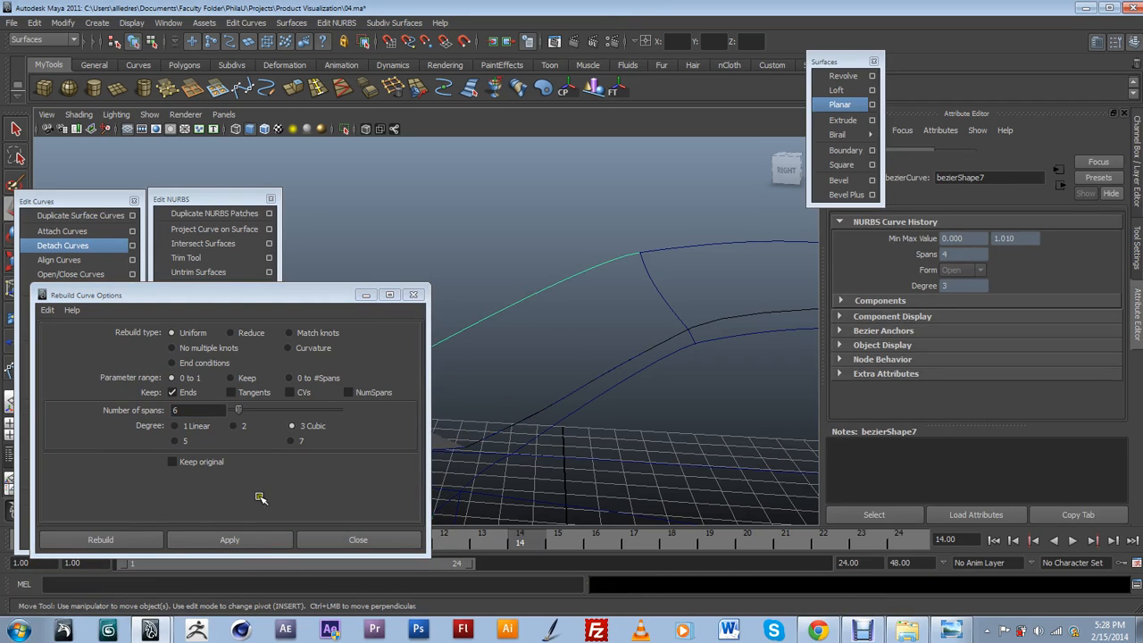
{"action": "left_click", "coordinate": [254, 546]}
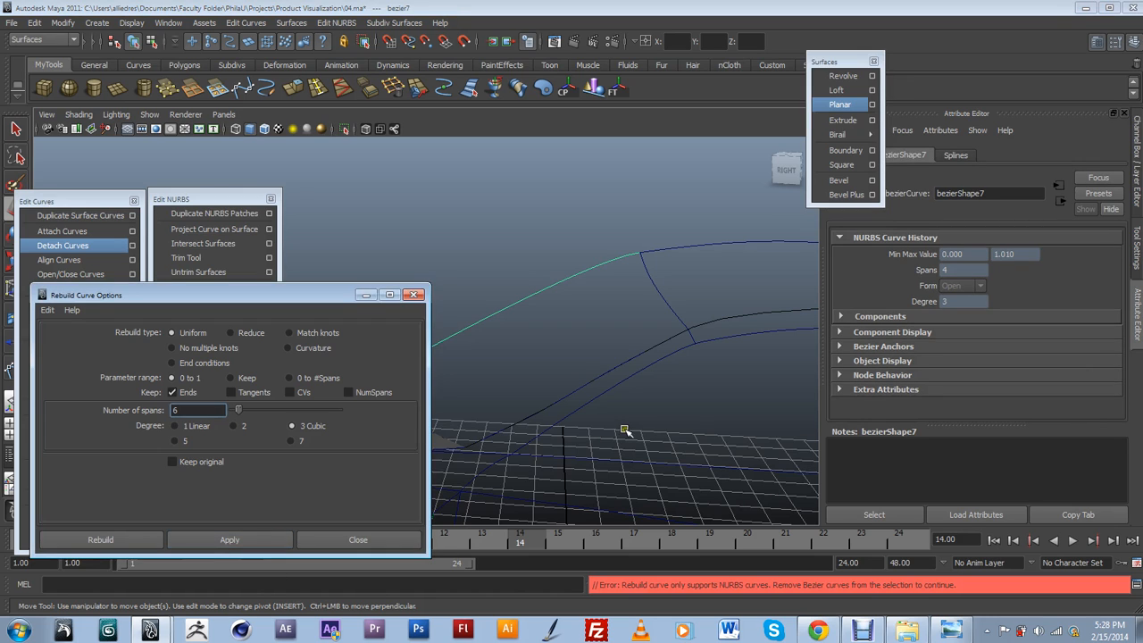
{"action": "left_click", "coordinate": [531, 293]}
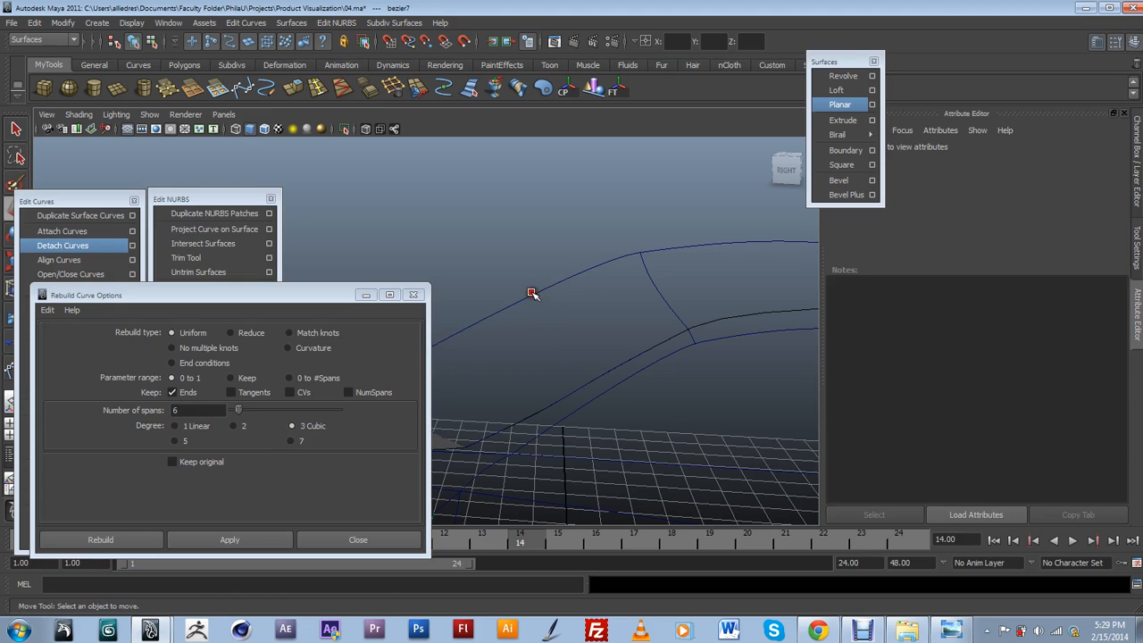
Rebuild the windshield's centerline curve as a uniform cubic curve with 6 spans, parameter range 0 to 1 and ends kept.
{"action": "left_click", "coordinate": [538, 293]}
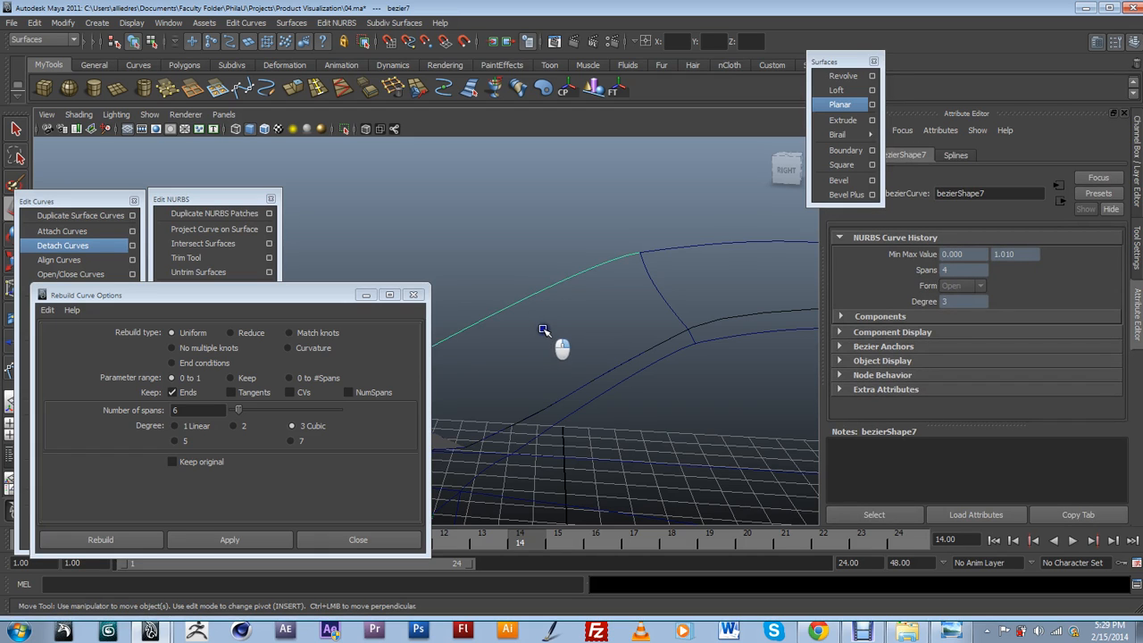
{"action": "left_click_drag", "start_coordinate": [547, 327], "coordinate": [491, 274], "text": "alt"}
{"action": "left_click_drag", "start_coordinate": [534, 207], "coordinate": [522, 323]}
{"action": "left_click", "coordinate": [219, 542]}
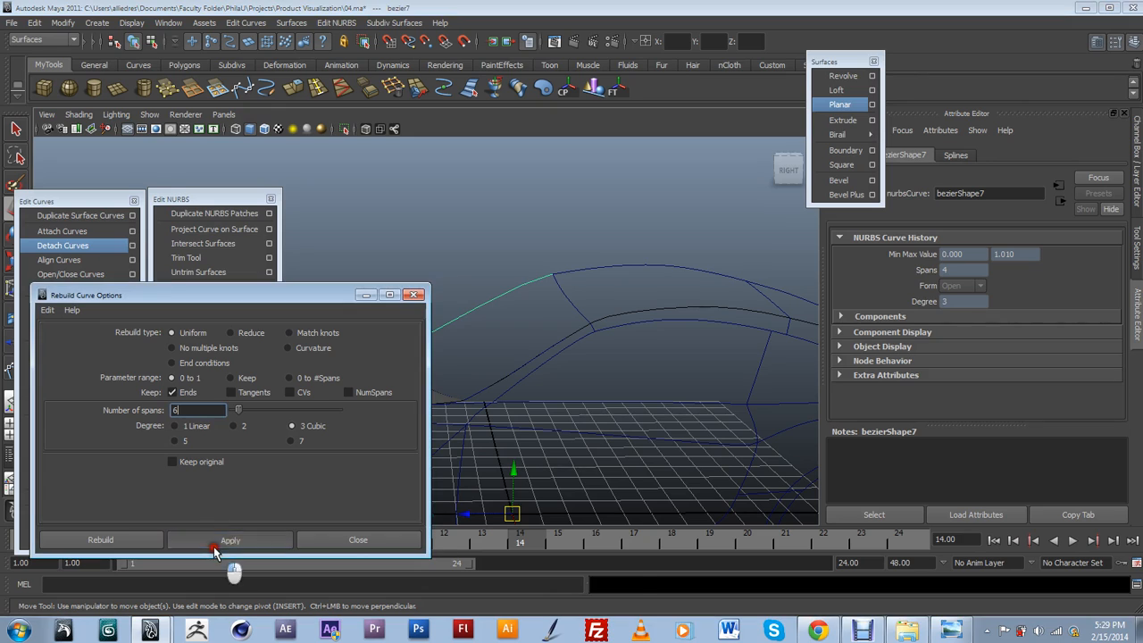
Create a Boundary surface for the windshield from its lower, centerline, upper and side curves.
{"action": "left_click_drag", "start_coordinate": [644, 339], "coordinate": [485, 320], "text": "alt"}
{"action": "left_click", "coordinate": [503, 304]}
{"action": "left_click", "coordinate": [592, 272]}
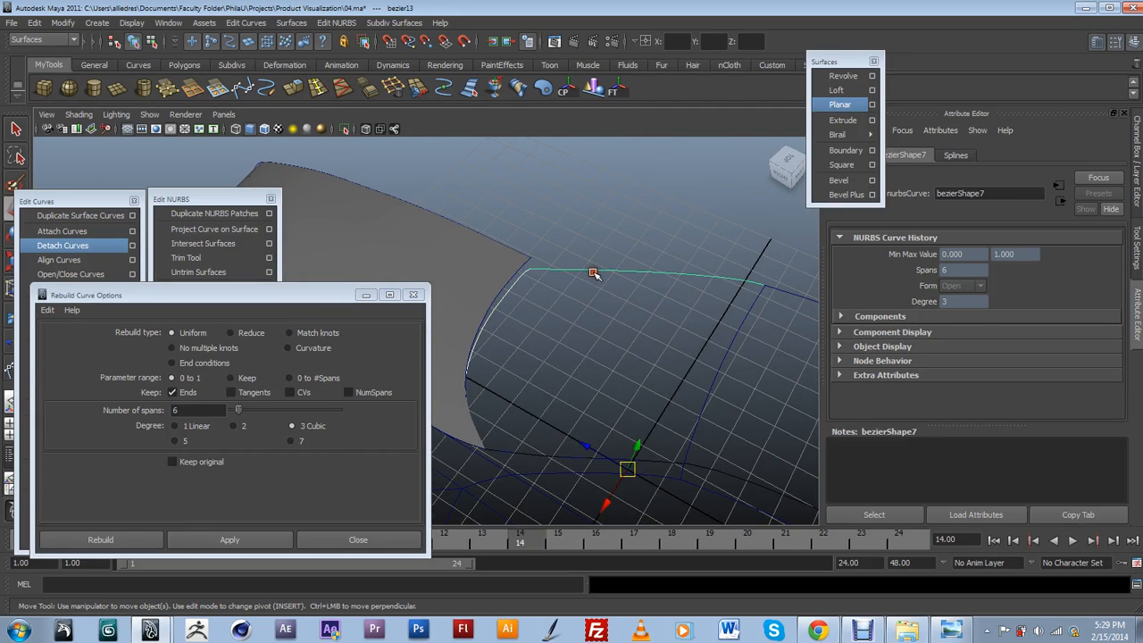
{"action": "left_click_drag", "start_coordinate": [631, 356], "coordinate": [687, 355], "text": "alt"}
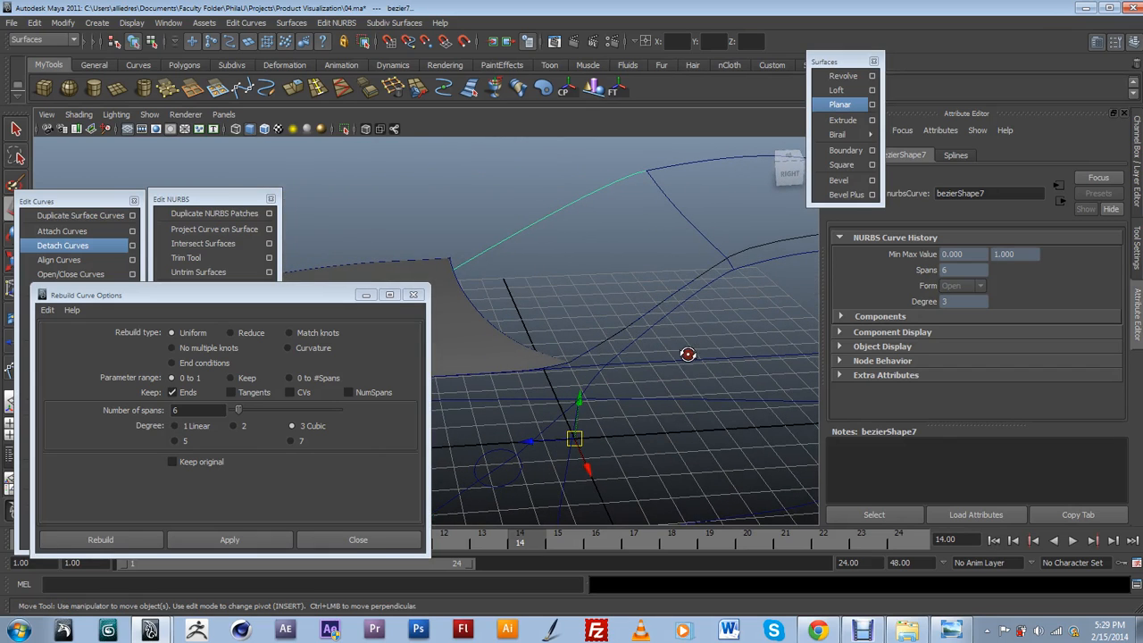
{"action": "left_click", "coordinate": [694, 230], "text": "shift"}
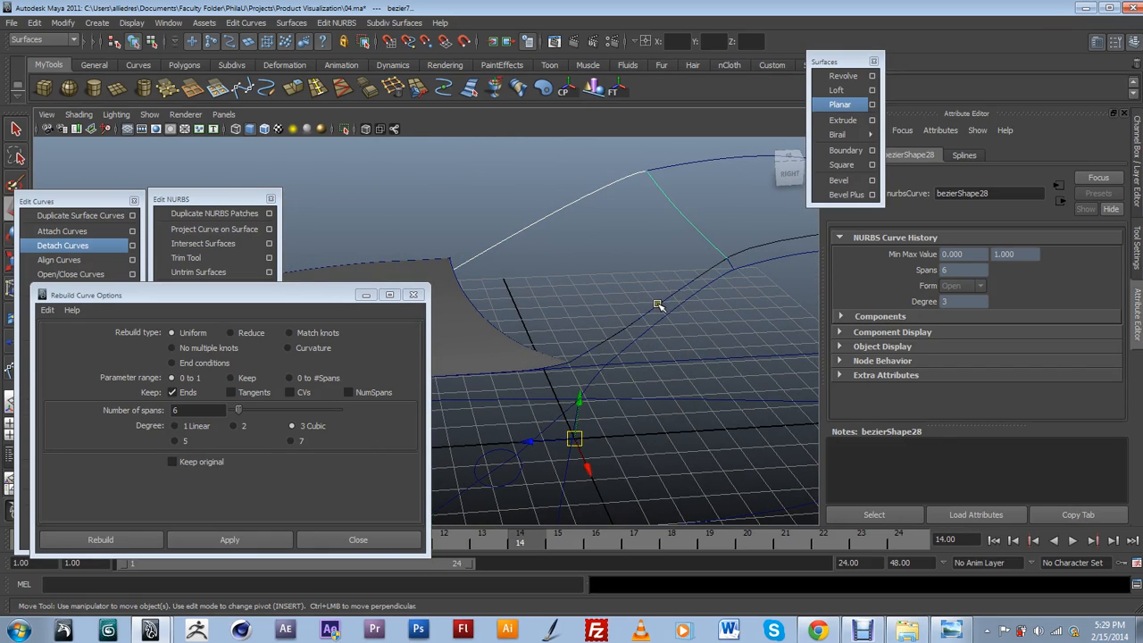
{"action": "left_click", "coordinate": [658, 305], "text": "shift"}
{"action": "left_click_drag", "start_coordinate": [646, 356], "coordinate": [625, 375], "text": "alt"}
{"action": "left_click", "coordinate": [844, 150]}
{"action": "left_click", "coordinate": [607, 215]}
{"action": "left_click_drag", "start_coordinate": [607, 215], "coordinate": [473, 299], "text": "alt"}
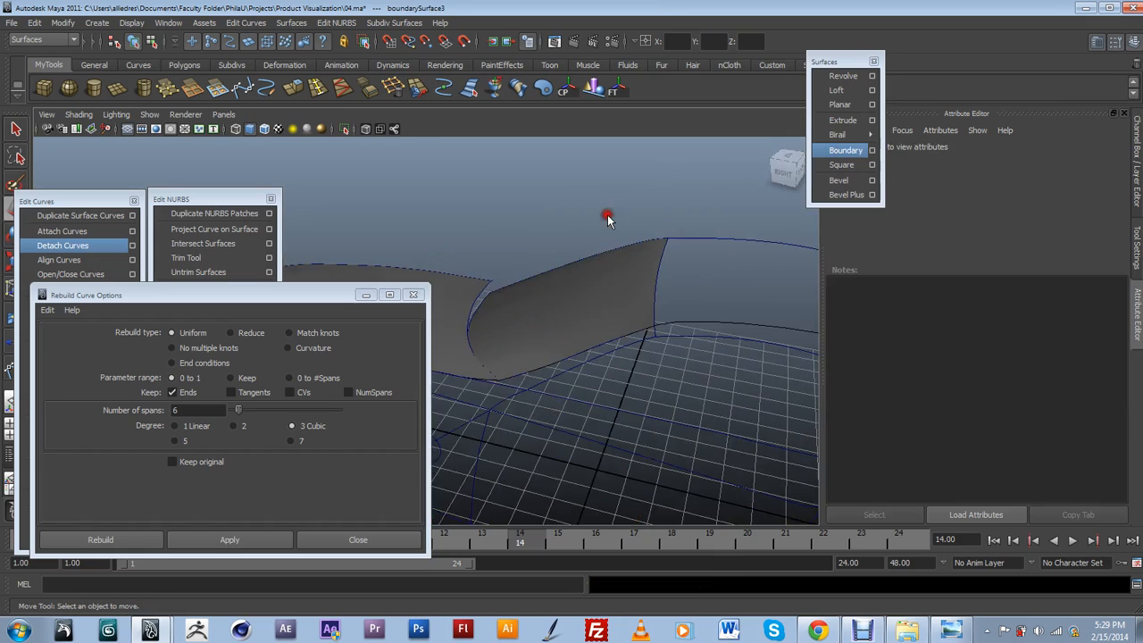
Examine the windshield surface and the roof's surrounding boundary curves from several angles.
{"action": "left_click_drag", "start_coordinate": [548, 329], "coordinate": [610, 326], "text": "alt"}
{"action": "middle_click_drag", "start_coordinate": [610, 327], "coordinate": [461, 381], "text": "alt"}
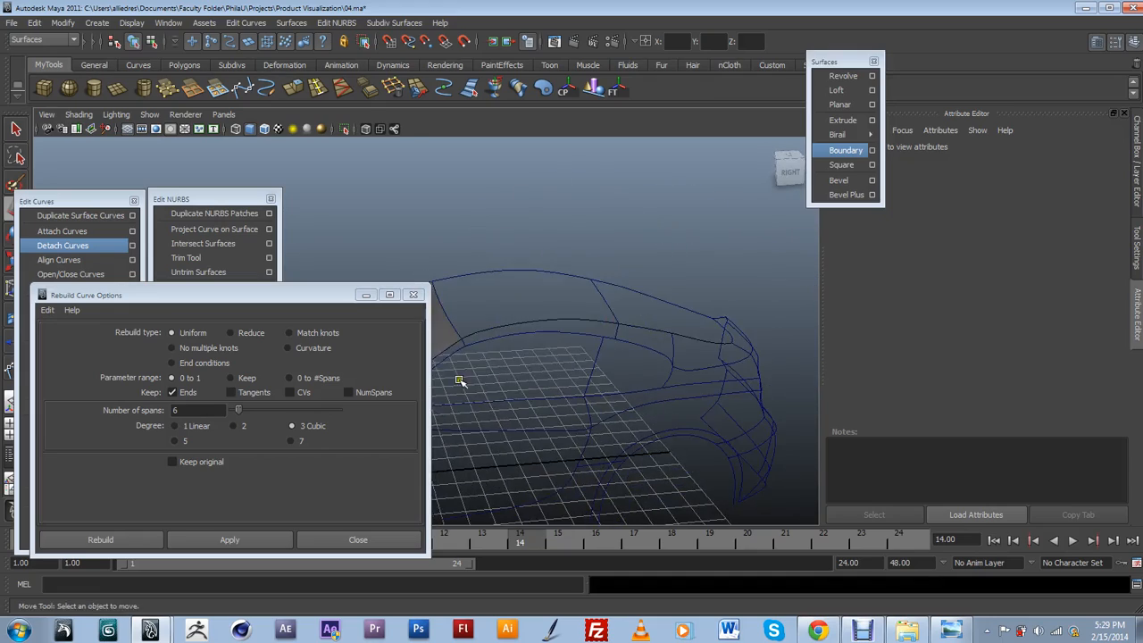
{"action": "left_click_drag", "start_coordinate": [462, 381], "coordinate": [530, 390], "text": "alt"}
{"action": "right_click_drag", "start_coordinate": [531, 390], "coordinate": [571, 356], "text": "alt"}
{"action": "left_click_drag", "start_coordinate": [643, 356], "coordinate": [659, 321], "text": "alt"}
{"action": "middle_click_drag", "start_coordinate": [659, 321], "coordinate": [592, 325], "text": "alt"}
{"action": "left_click_drag", "start_coordinate": [592, 324], "coordinate": [577, 309], "text": "alt"}
{"action": "middle_click_drag", "start_coordinate": [577, 309], "coordinate": [496, 293], "text": "alt"}
{"action": "left_click_drag", "start_coordinate": [495, 292], "coordinate": [645, 296], "text": "alt"}
{"action": "middle_click_drag", "start_coordinate": [645, 297], "coordinate": [491, 269], "text": "alt"}
{"action": "left_click_drag", "start_coordinate": [492, 268], "coordinate": [562, 337], "text": "alt"}
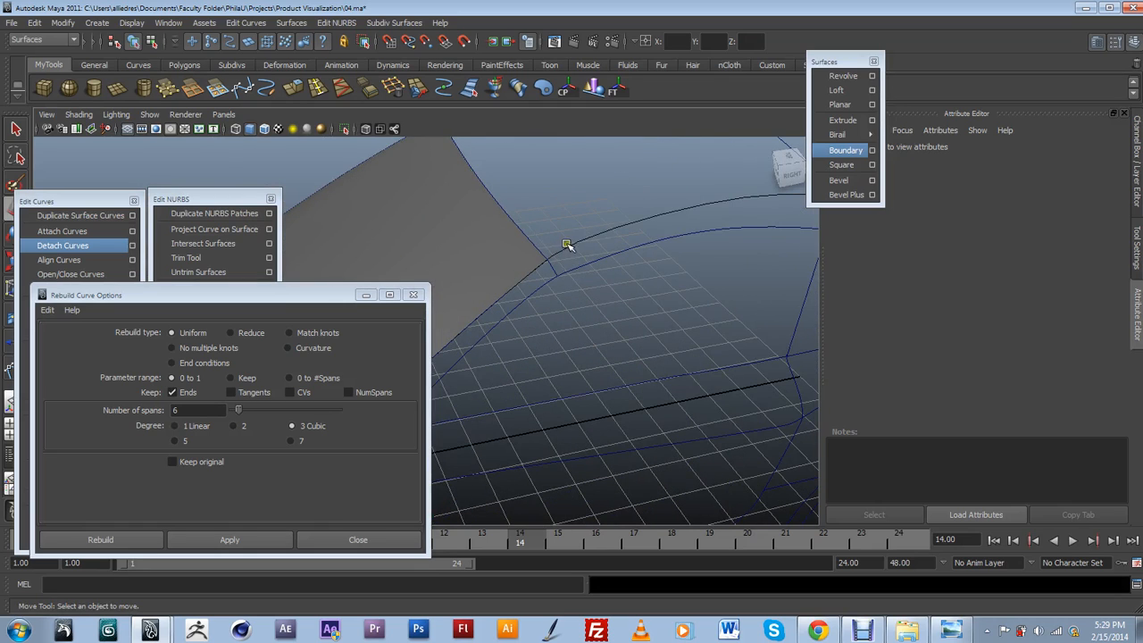
{"action": "scroll", "coordinate": [674, 223], "scroll_direction": "down", "scroll_amount": 3}
{"action": "scroll", "coordinate": [785, 222], "scroll_direction": "down", "scroll_amount": 4}
{"action": "scroll", "coordinate": [684, 292], "scroll_direction": "up", "scroll_amount": 5}
{"action": "middle_click_drag", "start_coordinate": [684, 291], "coordinate": [722, 280], "text": "alt"}
{"action": "left_click_drag", "start_coordinate": [722, 280], "coordinate": [610, 240], "text": "alt"}
{"action": "left_click_drag", "start_coordinate": [641, 206], "coordinate": [617, 314], "text": "alt"}
{"action": "scroll", "coordinate": [625, 317], "scroll_direction": "up", "scroll_amount": 4}
{"action": "middle_click_drag", "start_coordinate": [625, 317], "coordinate": [652, 324], "text": "alt"}
{"action": "scroll", "coordinate": [658, 313], "scroll_direction": "up", "scroll_amount": 4}
{"action": "left_click_drag", "start_coordinate": [658, 313], "coordinate": [600, 353], "text": "alt"}
{"action": "middle_click_drag", "start_coordinate": [600, 354], "coordinate": [626, 349], "text": "alt"}
Add the long side curve running along the windshield and roof to the Splines layer, and set the Splines2 layer to reference.
{"action": "left_click", "coordinate": [1138, 177]}
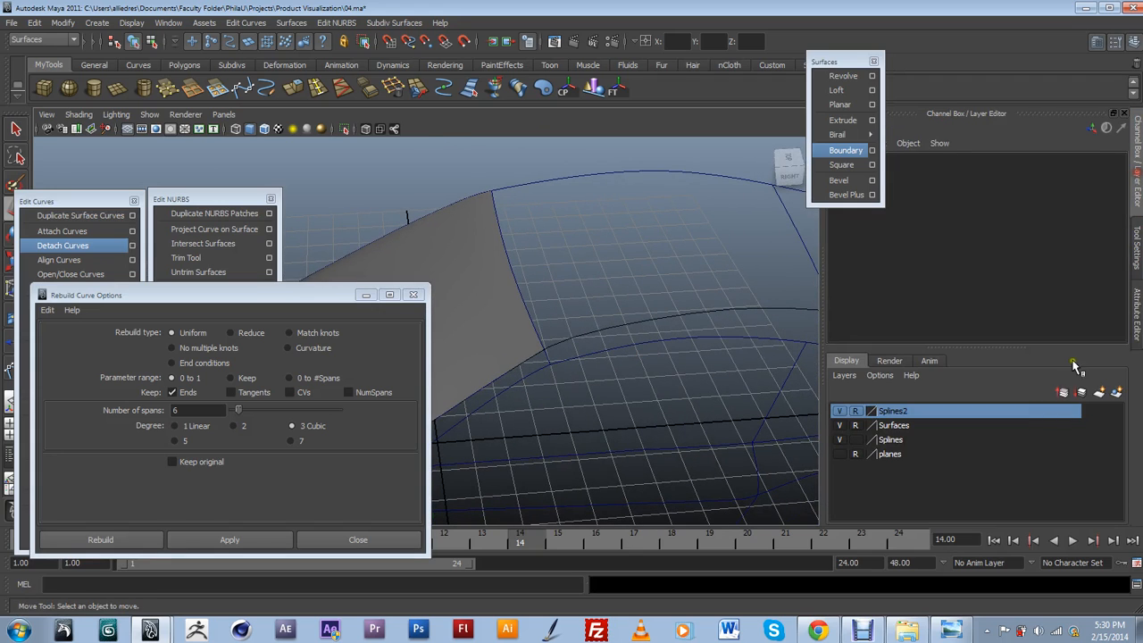
{"action": "left_click", "coordinate": [606, 331]}
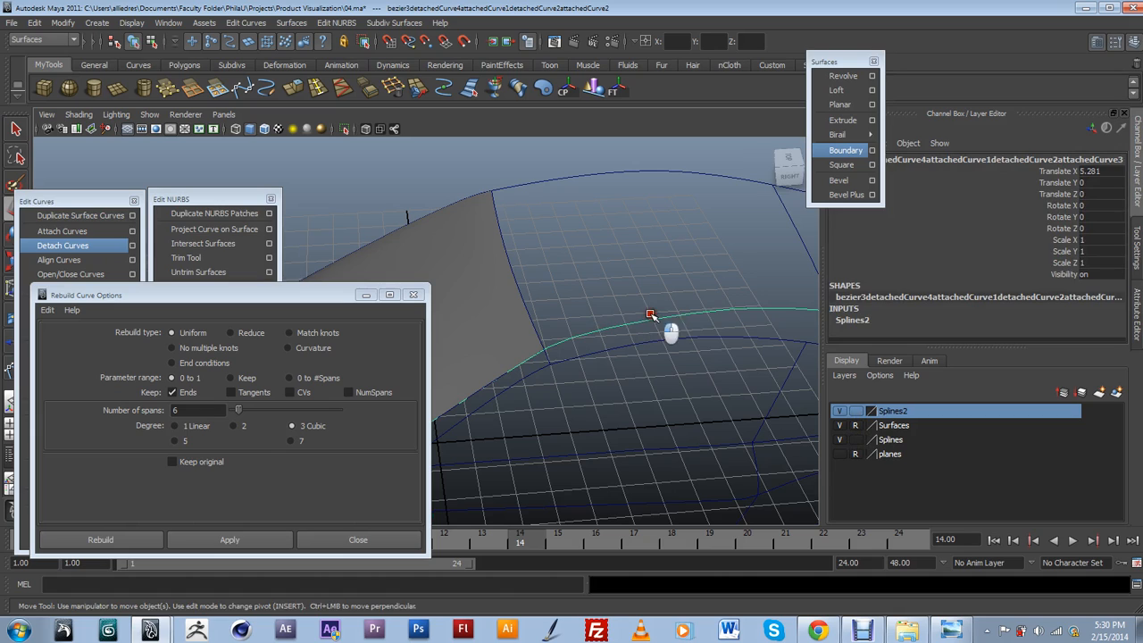
{"action": "left_click", "coordinate": [650, 314]}
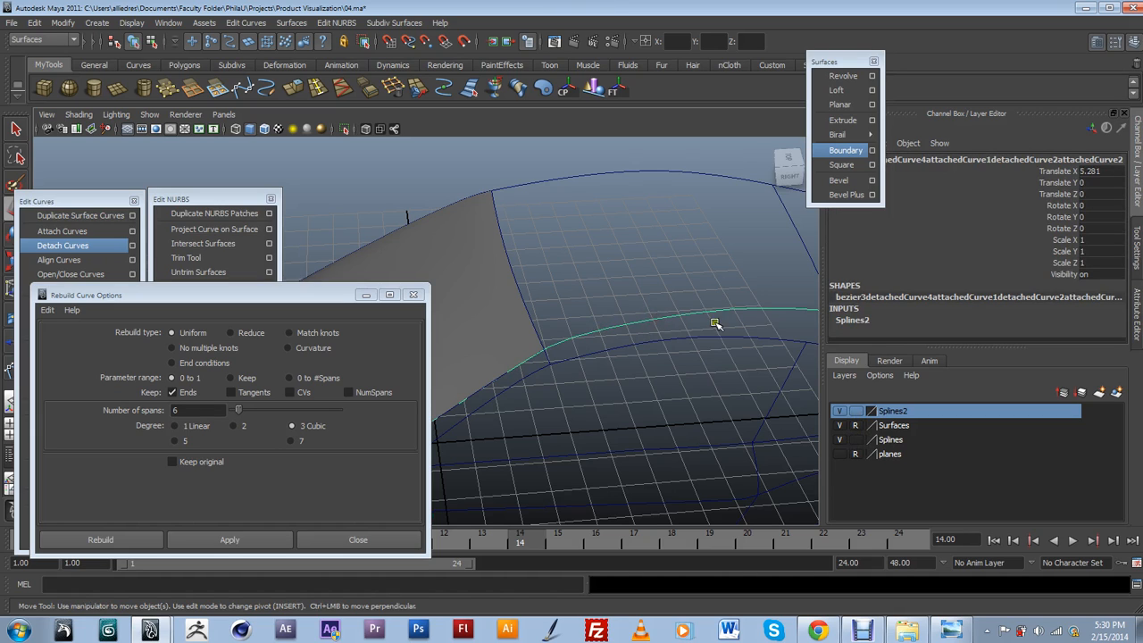
{"action": "left_click", "coordinate": [910, 440]}
{"action": "right_click", "coordinate": [911, 439]}
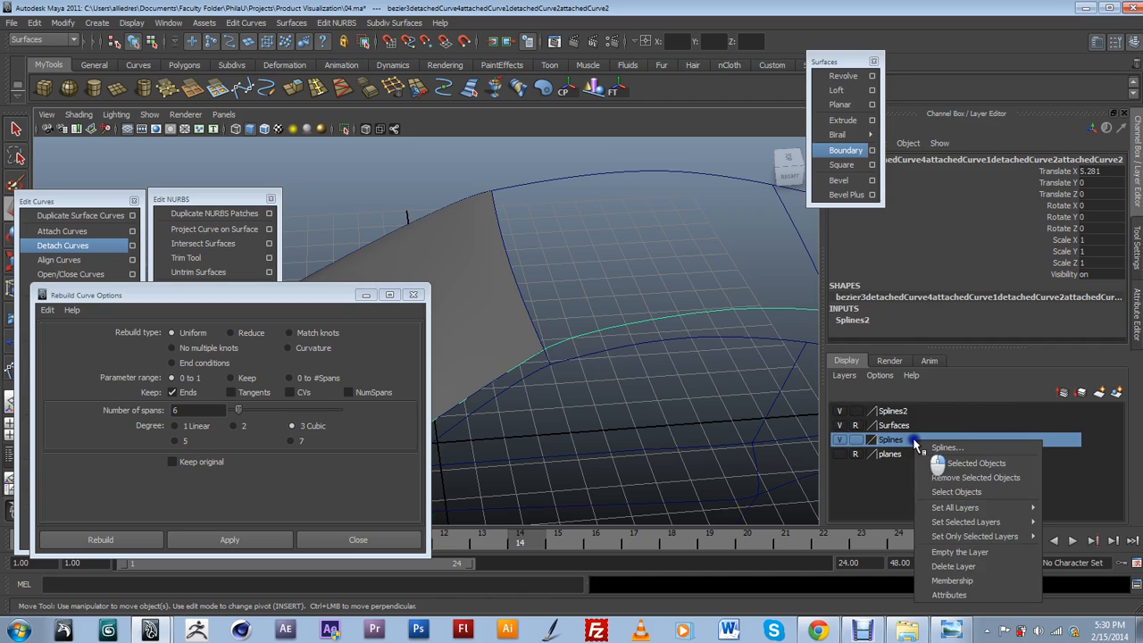
{"action": "left_click", "coordinate": [939, 469]}
{"action": "left_click", "coordinate": [857, 411]}
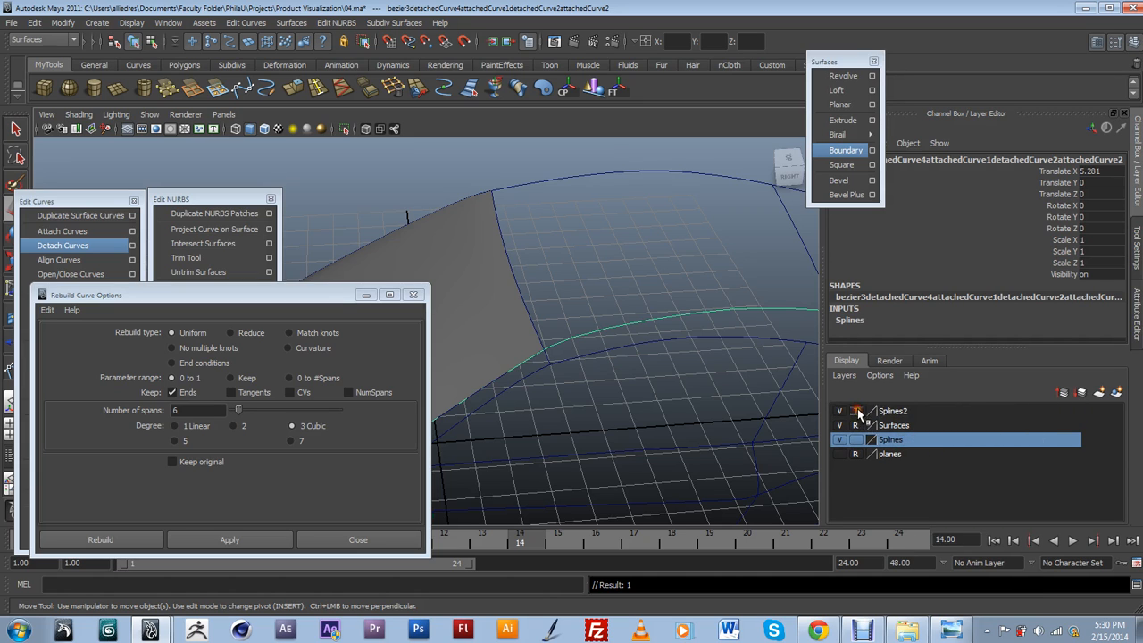
Move the long side curve upward as a test and undo the move.
{"action": "left_click", "coordinate": [708, 287]}
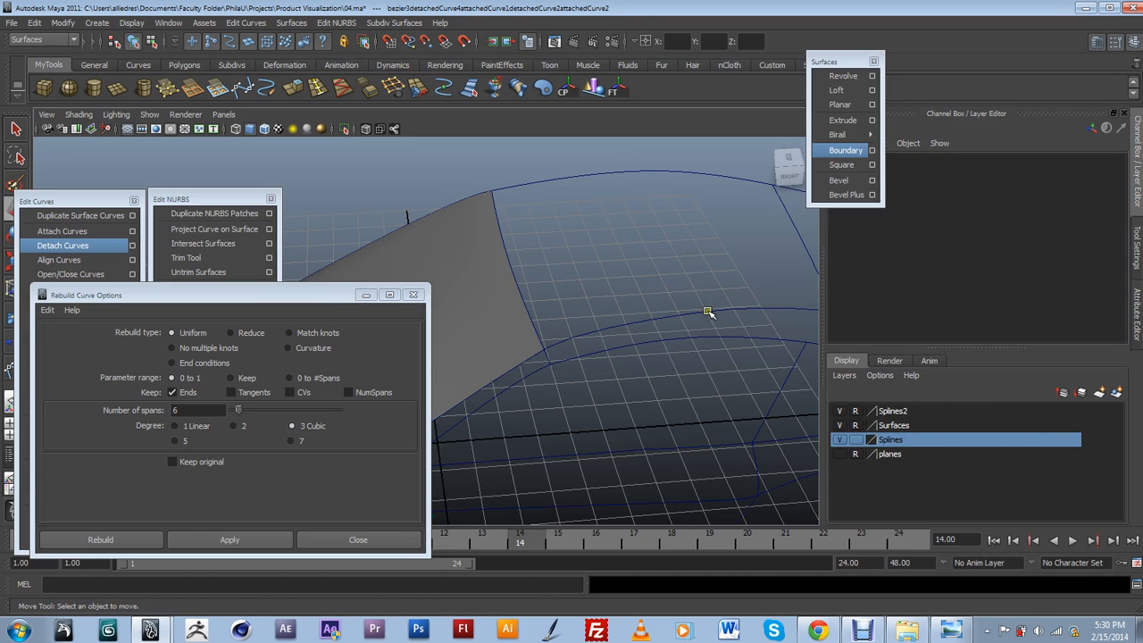
{"action": "left_click", "coordinate": [709, 312]}
{"action": "right_click_drag", "start_coordinate": [676, 393], "coordinate": [522, 378], "text": "alt"}
{"action": "left_click_drag", "start_coordinate": [522, 379], "coordinate": [553, 435], "text": "alt"}
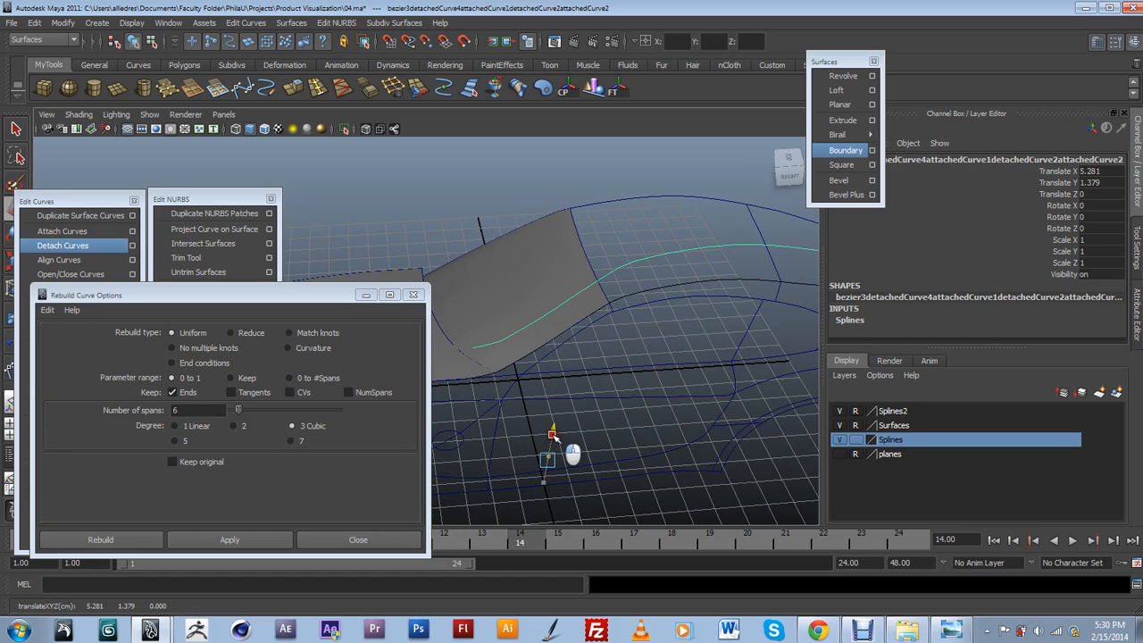
{"action": "key", "text": "ctrl+z"}
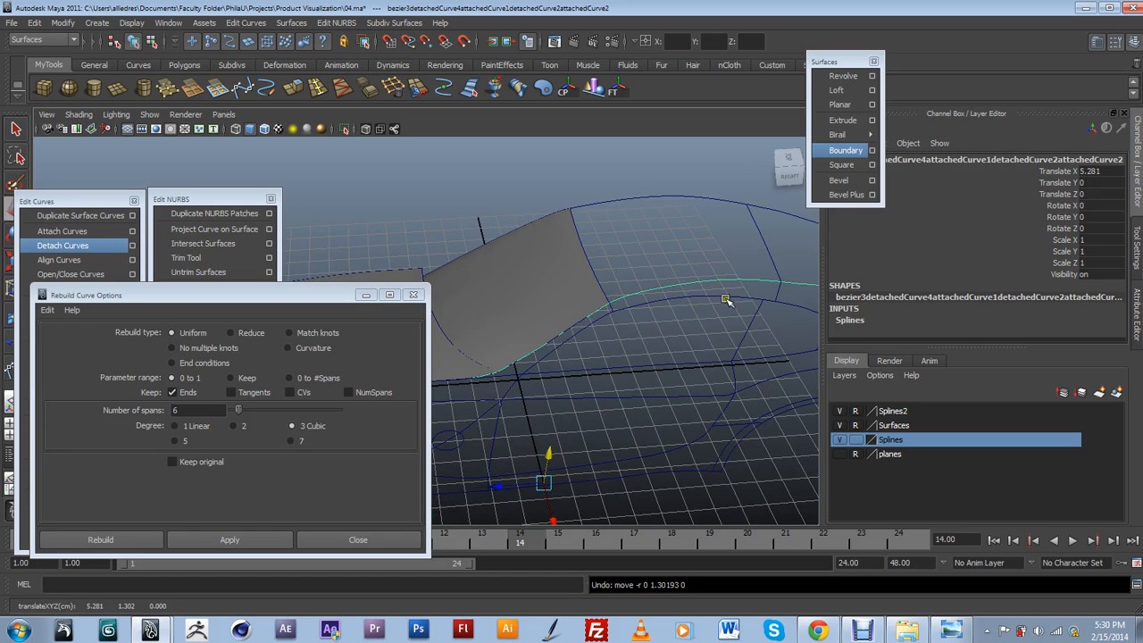
Mark a curve point on the long side curve where it meets the windshield's upper edge.
{"action": "right_click_drag", "start_coordinate": [725, 299], "coordinate": [715, 304], "text": "alt"}
{"action": "left_click_drag", "start_coordinate": [714, 304], "coordinate": [724, 294], "text": "alt"}
{"action": "right_click_drag", "start_coordinate": [724, 294], "coordinate": [745, 296], "text": "alt"}
{"action": "middle_click_drag", "start_coordinate": [745, 295], "coordinate": [586, 387], "text": "alt"}
{"action": "left_click_drag", "start_coordinate": [586, 386], "coordinate": [689, 360], "text": "alt"}
{"action": "middle_click_drag", "start_coordinate": [669, 393], "coordinate": [542, 405], "text": "alt"}
{"action": "scroll", "coordinate": [554, 402], "scroll_direction": "up", "scroll_amount": 5}
{"action": "right_click", "coordinate": [623, 332]}
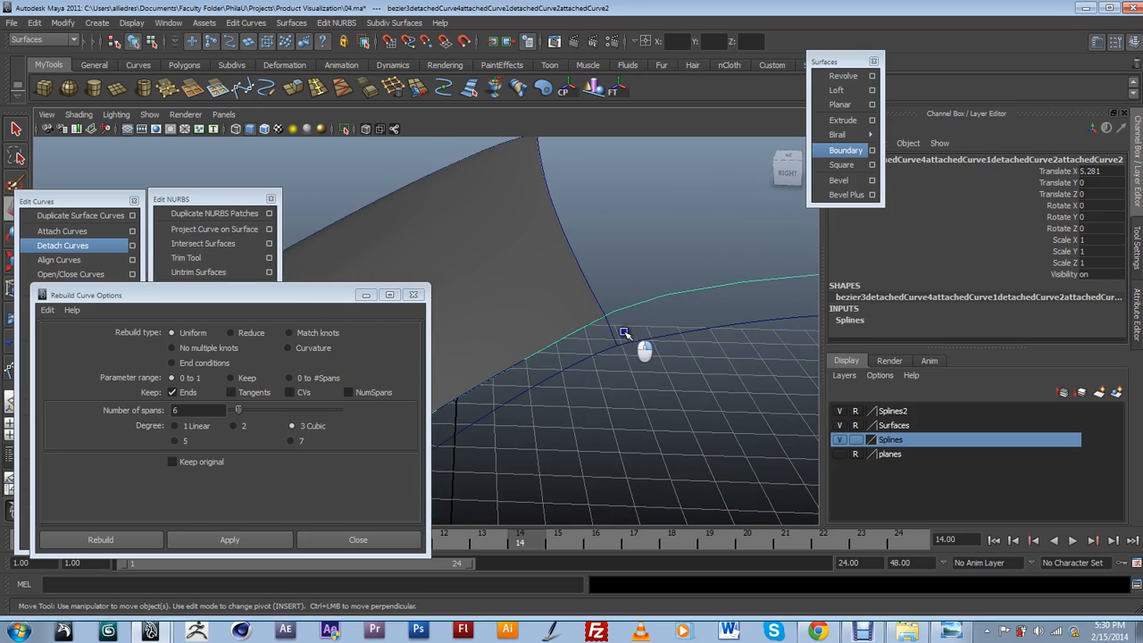
{"action": "left_click", "coordinate": [624, 332]}
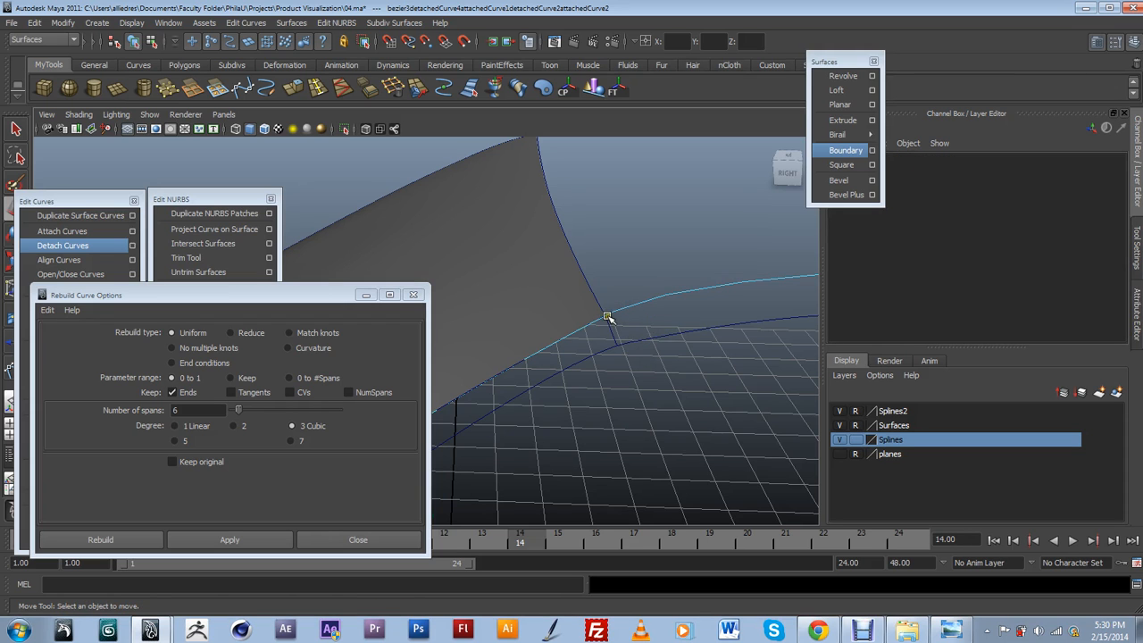
{"action": "left_click", "coordinate": [606, 317]}
Add a second curve point where the roof's rear cross curve meets the side curve, and detach the curve at both points.
{"action": "scroll", "coordinate": [624, 324], "scroll_direction": "down", "scroll_amount": 5}
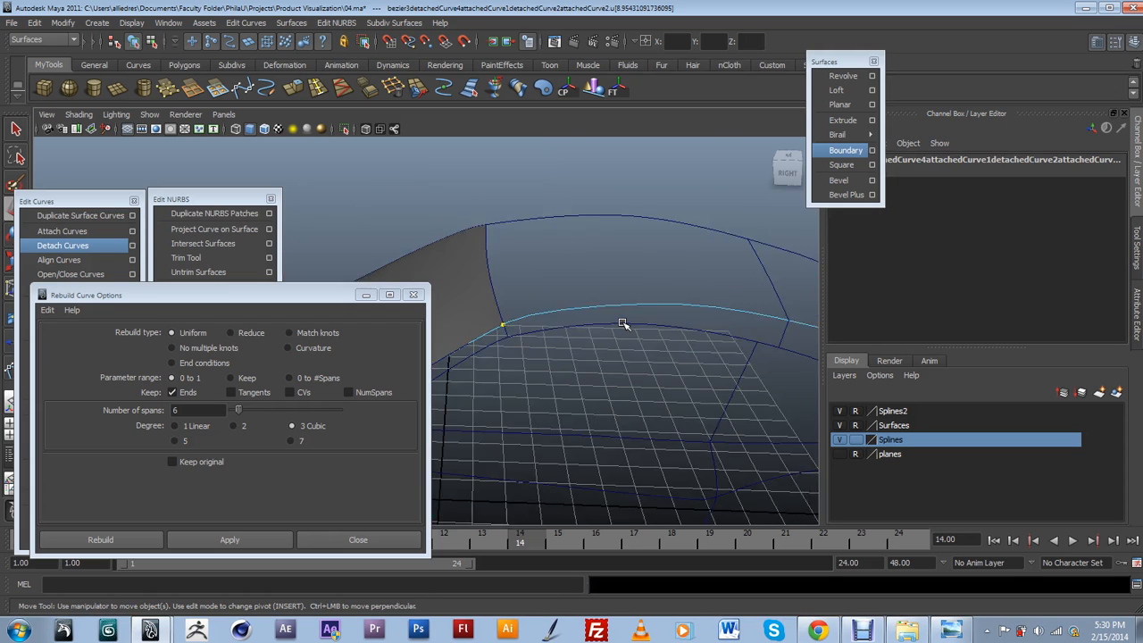
{"action": "left_click_drag", "start_coordinate": [631, 363], "coordinate": [661, 352], "text": "alt"}
{"action": "middle_click_drag", "start_coordinate": [661, 352], "coordinate": [571, 367], "text": "alt"}
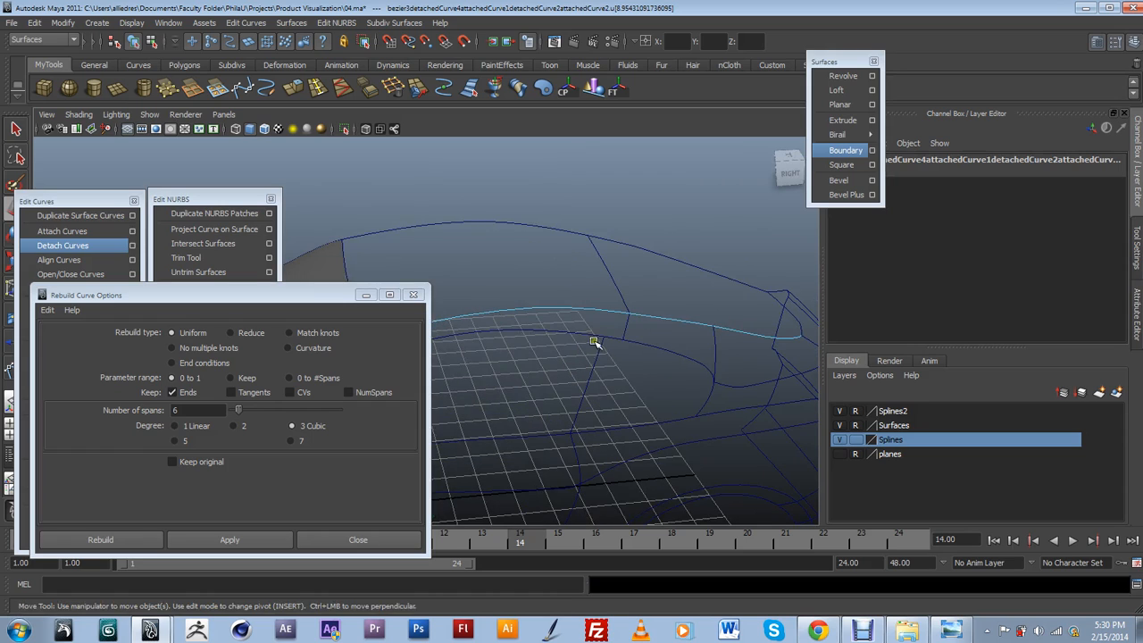
{"action": "left_click", "coordinate": [629, 315]}
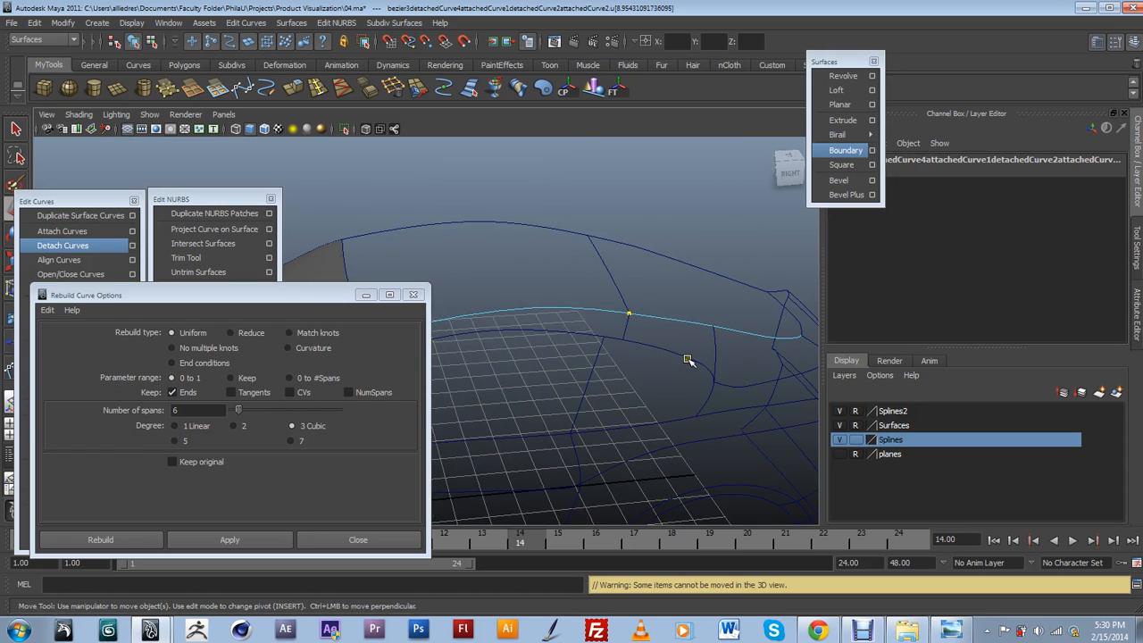
{"action": "scroll", "coordinate": [593, 248], "scroll_direction": "down", "scroll_amount": 2}
{"action": "middle_click_drag", "start_coordinate": [585, 313], "coordinate": [760, 265], "text": "alt"}
{"action": "left_click_drag", "start_coordinate": [688, 327], "coordinate": [720, 332], "text": "alt"}
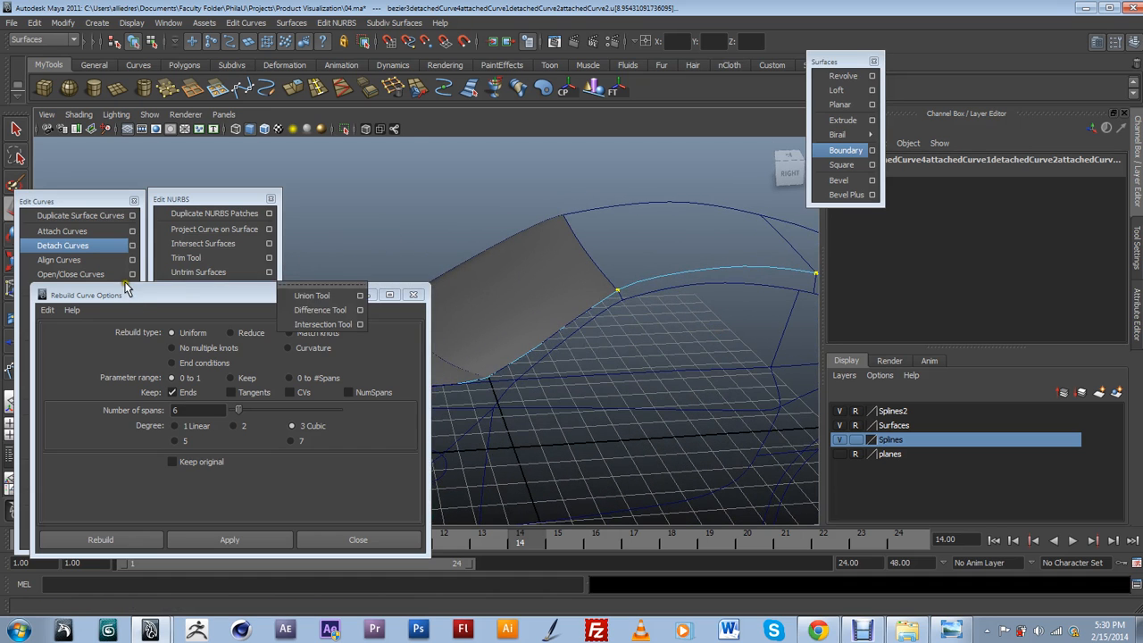
{"action": "left_click_drag", "start_coordinate": [128, 295], "coordinate": [94, 333]}
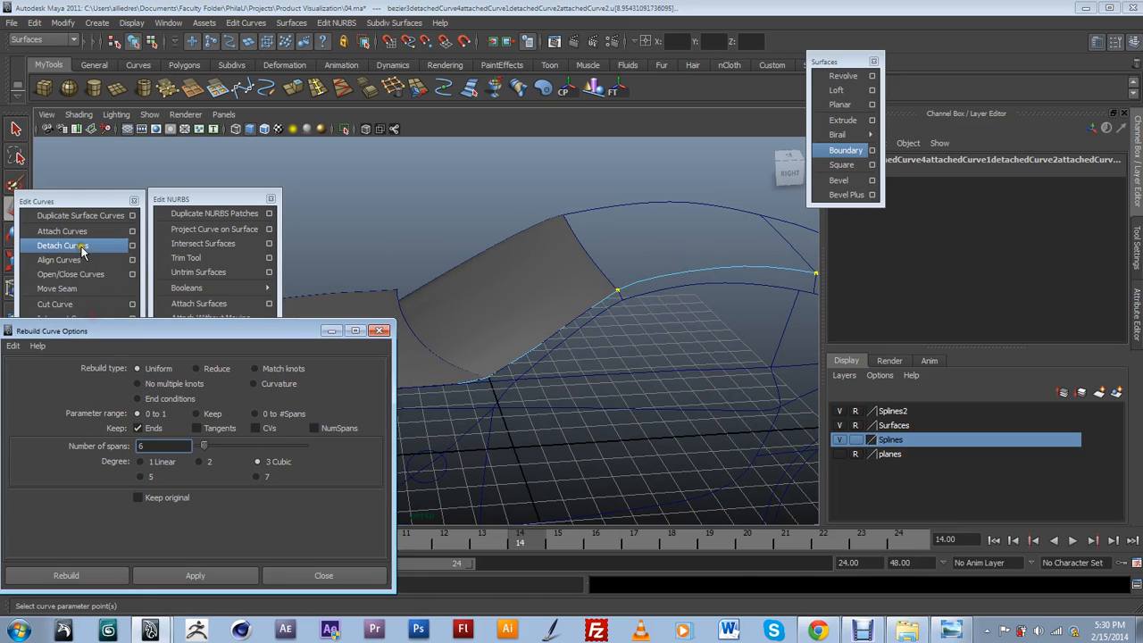
{"action": "left_click", "coordinate": [77, 246]}
Select the windshield and roof pieces of the detached side curve in turn to check the splits.
{"action": "middle_click_drag", "start_coordinate": [499, 378], "coordinate": [522, 367], "text": "alt"}
{"action": "left_click", "coordinate": [521, 367]}
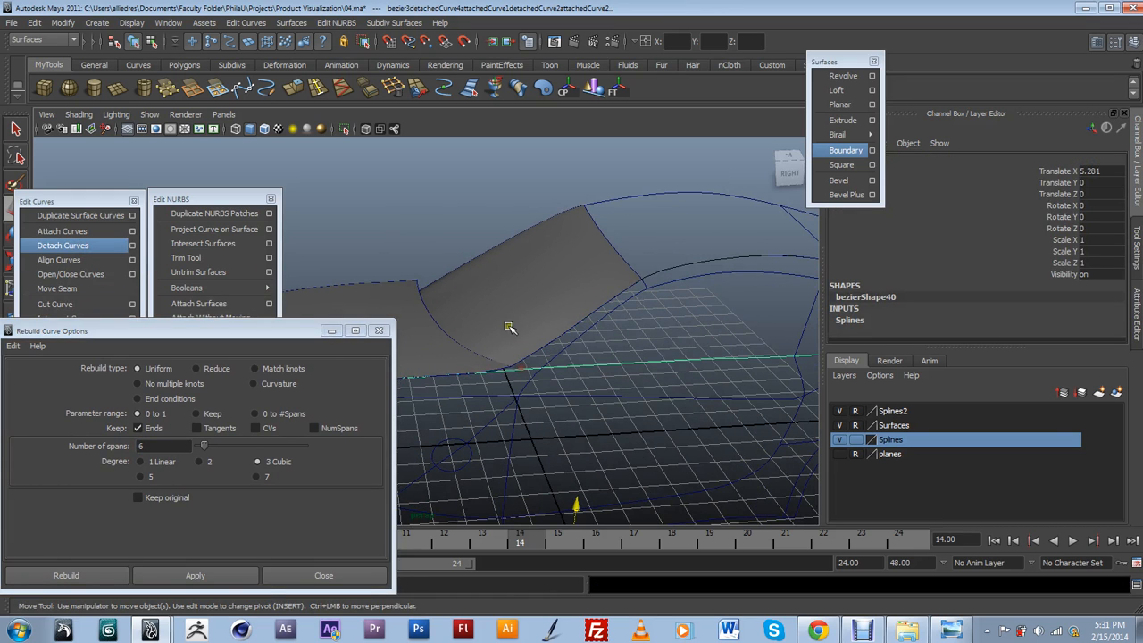
{"action": "left_click", "coordinate": [548, 344]}
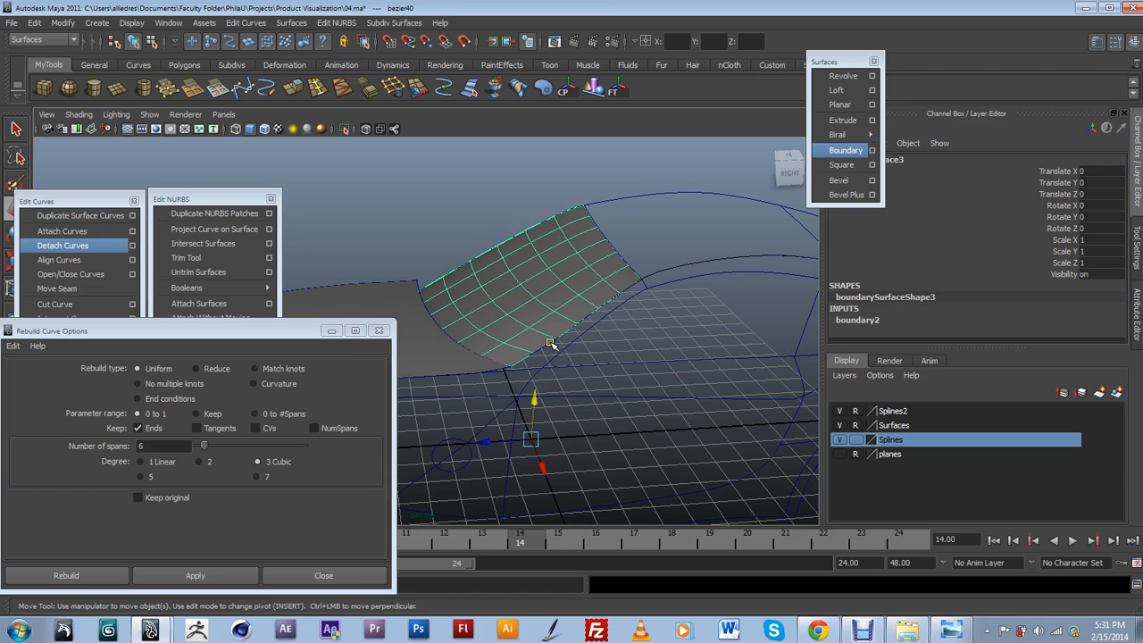
{"action": "left_click", "coordinate": [554, 336]}
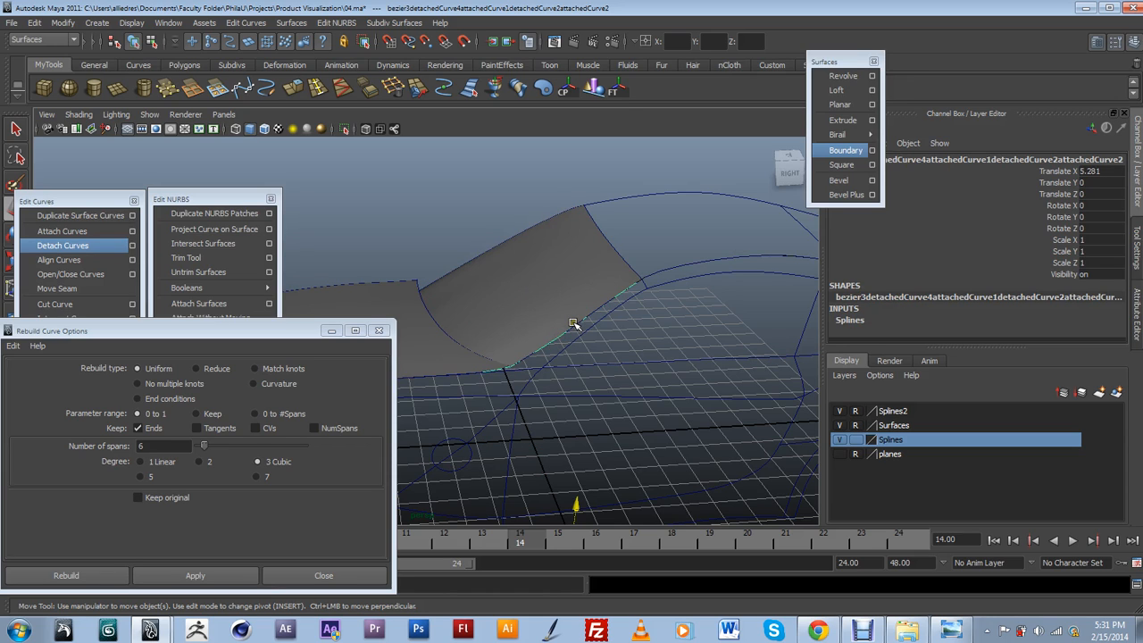
{"action": "left_click", "coordinate": [639, 283]}
{"action": "left_click", "coordinate": [629, 287]}
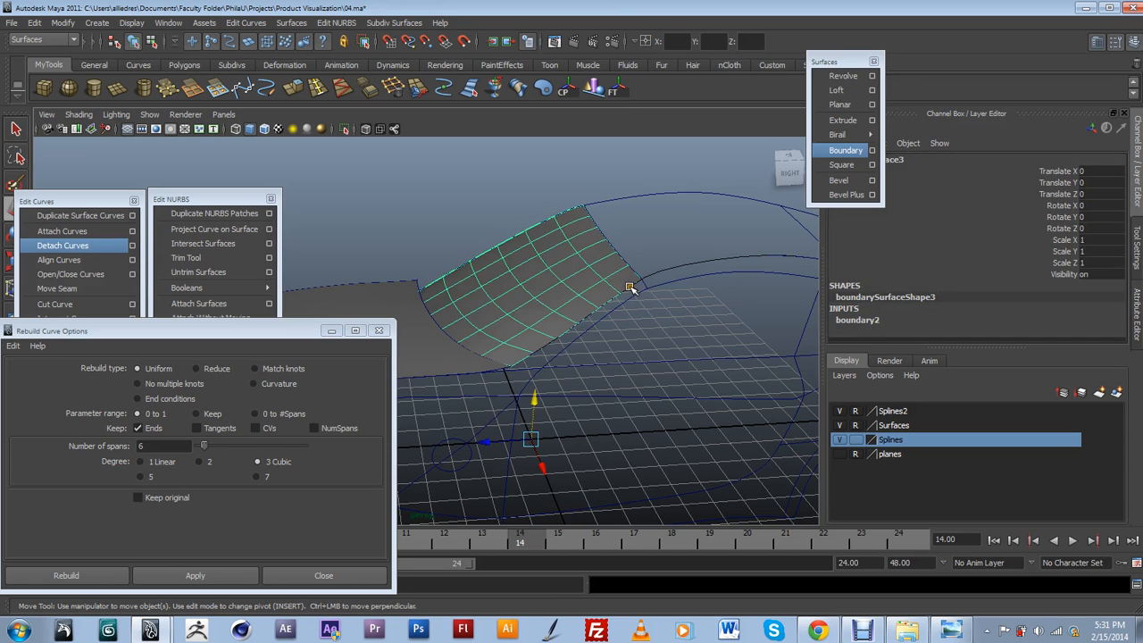
{"action": "left_click", "coordinate": [631, 288]}
{"action": "left_click_drag", "start_coordinate": [622, 297], "coordinate": [547, 232], "text": "alt"}
{"action": "right_click_drag", "start_coordinate": [547, 232], "coordinate": [562, 283], "text": "alt"}
{"action": "left_click_drag", "start_coordinate": [562, 283], "coordinate": [604, 357], "text": "alt"}
{"action": "middle_click_drag", "start_coordinate": [605, 357], "coordinate": [648, 336], "text": "alt"}
{"action": "right_click_drag", "start_coordinate": [649, 337], "coordinate": [637, 389], "text": "alt"}
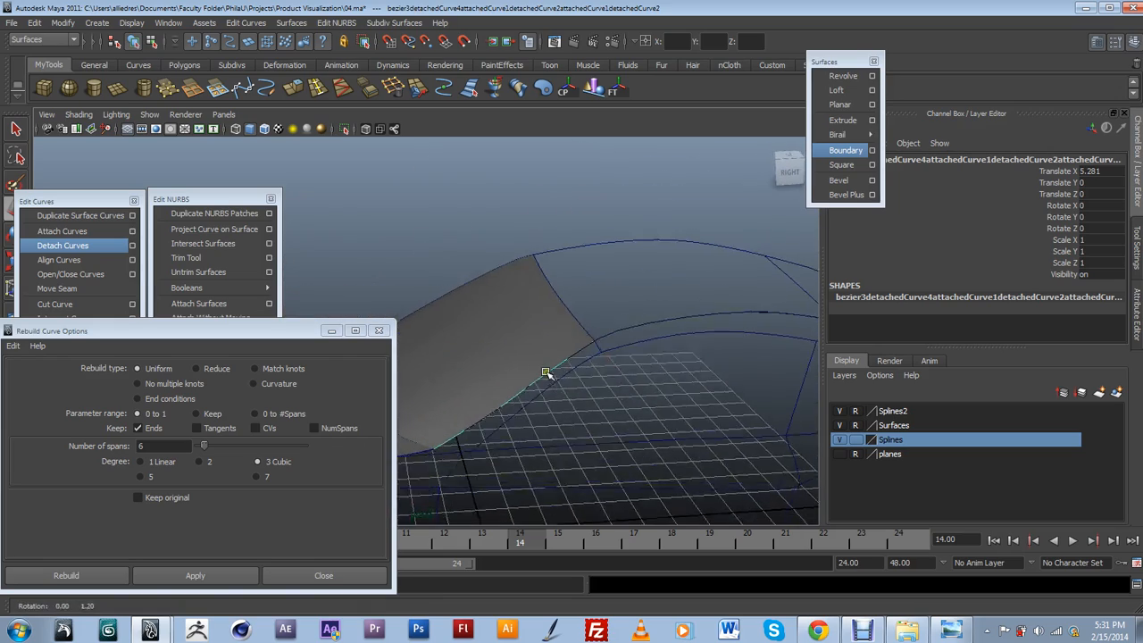
{"action": "left_click_drag", "start_coordinate": [549, 375], "coordinate": [576, 373], "text": "alt"}
{"action": "middle_click_drag", "start_coordinate": [575, 373], "coordinate": [573, 360], "text": "alt"}
{"action": "left_click_drag", "start_coordinate": [573, 360], "coordinate": [503, 316], "text": "alt"}
{"action": "left_click", "coordinate": [536, 308]}
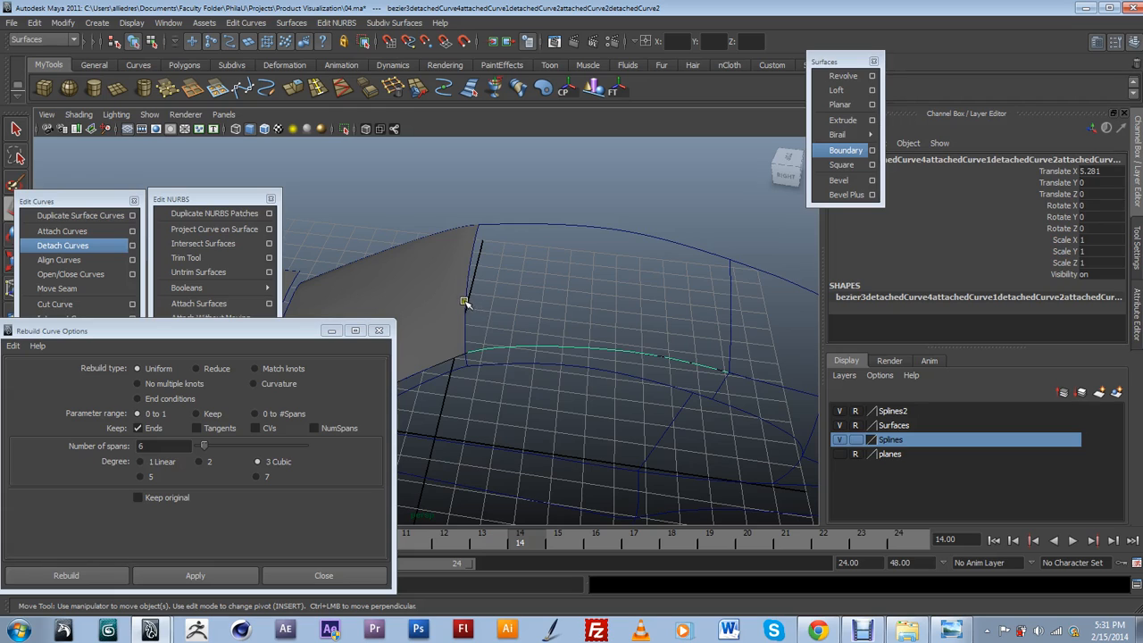
Compare the span counts of the roof's front, rear, centerline and side boundary curves in the Attribute Editor.
{"action": "left_click", "coordinate": [464, 302]}
{"action": "left_click", "coordinate": [1137, 297]}
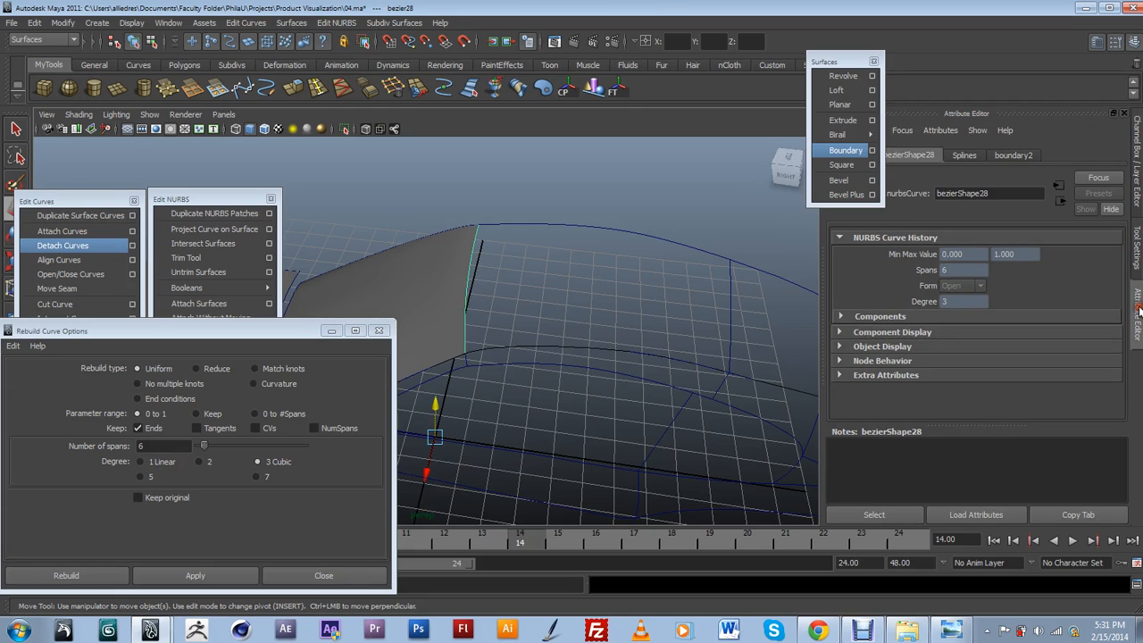
{"action": "left_click", "coordinate": [729, 321]}
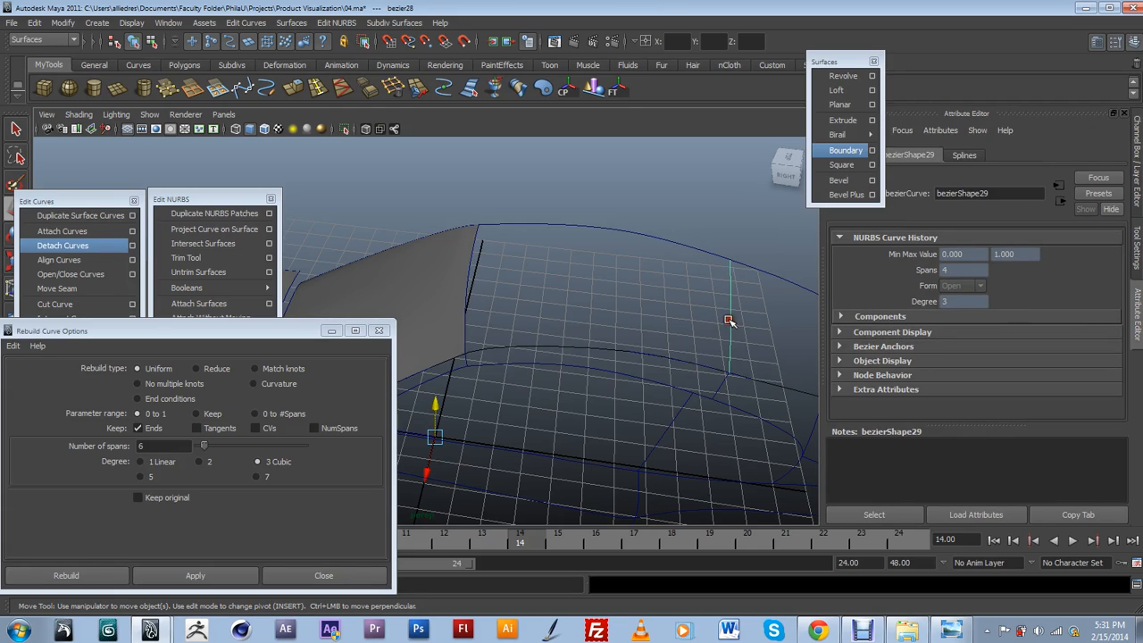
{"action": "left_click_drag", "start_coordinate": [655, 324], "coordinate": [612, 324], "text": "alt"}
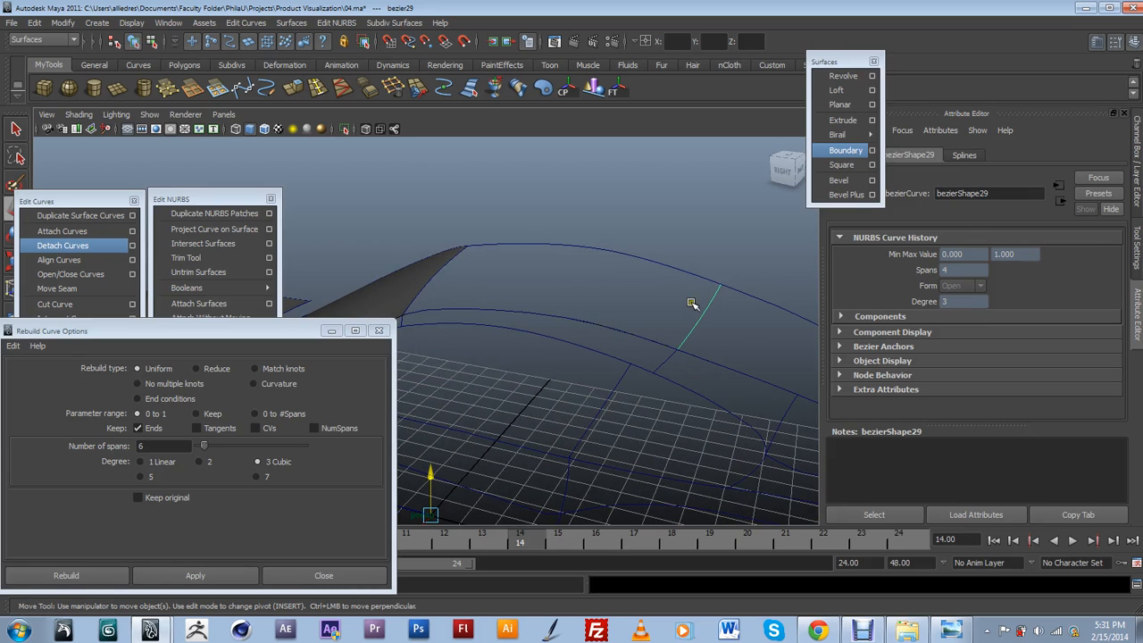
{"action": "left_click", "coordinate": [710, 305]}
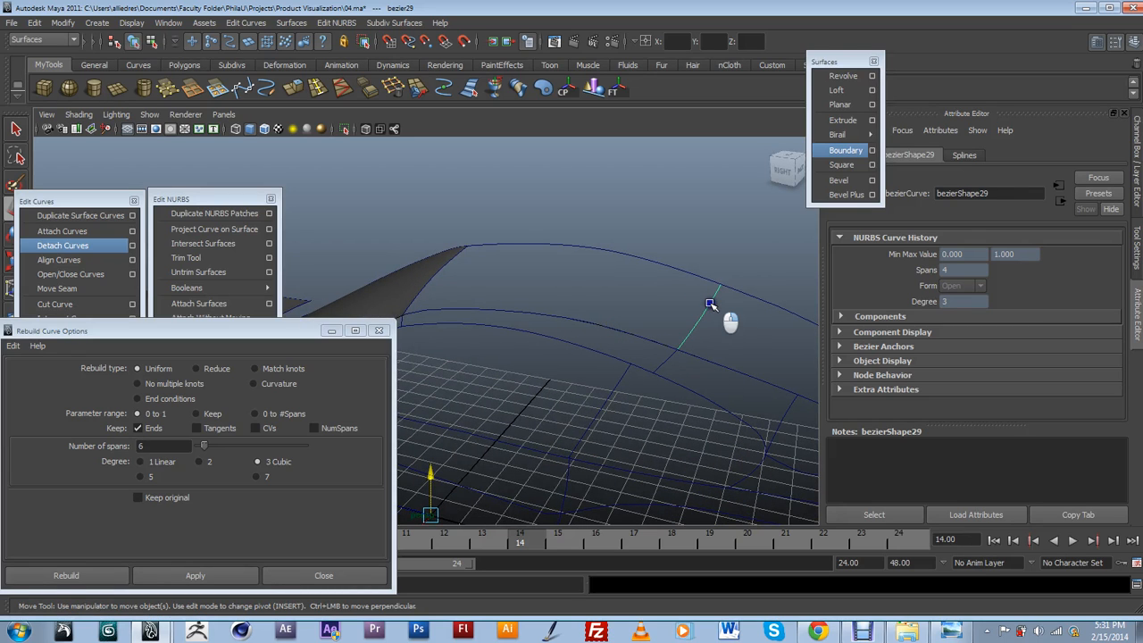
{"action": "left_click", "coordinate": [658, 264]}
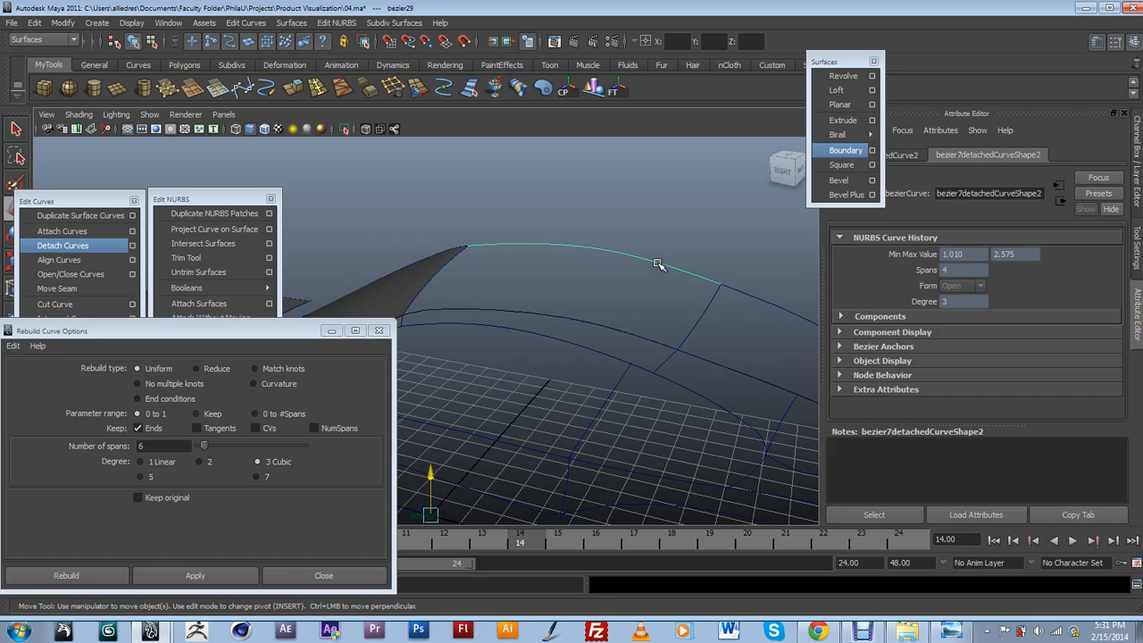
{"action": "left_click", "coordinate": [658, 265]}
{"action": "left_click", "coordinate": [600, 321]}
{"action": "left_click", "coordinate": [599, 327]}
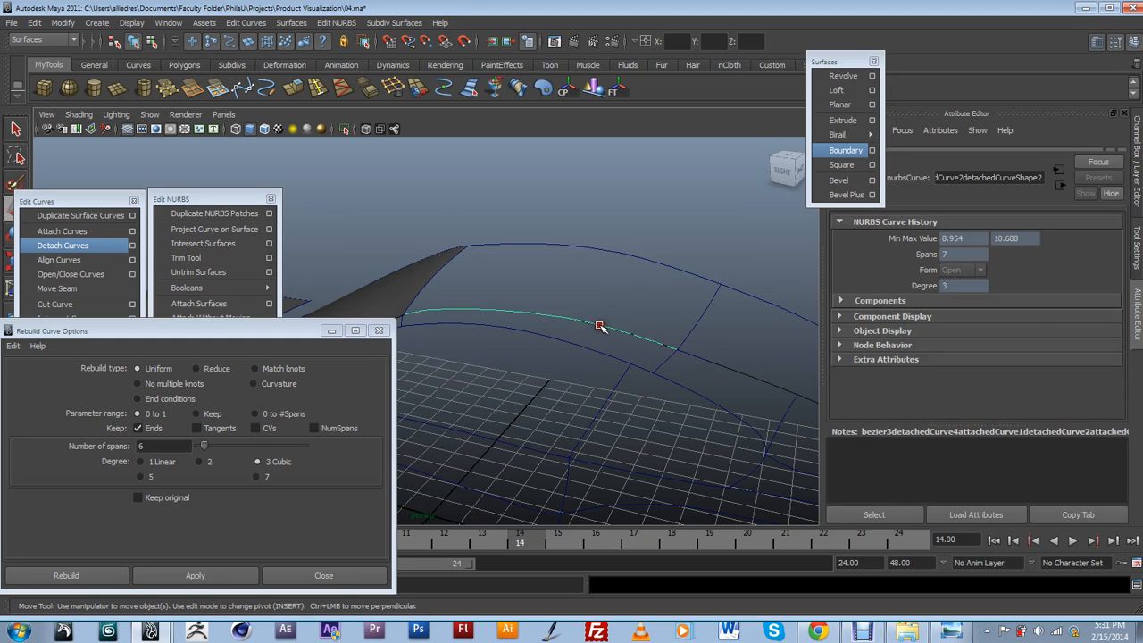
Check the span counts of the roof's rear cross curve, centerline and side curve in the Attribute Editor.
{"action": "right_click_drag", "start_coordinate": [599, 326], "coordinate": [607, 349]}
{"action": "left_click", "coordinate": [699, 318]}
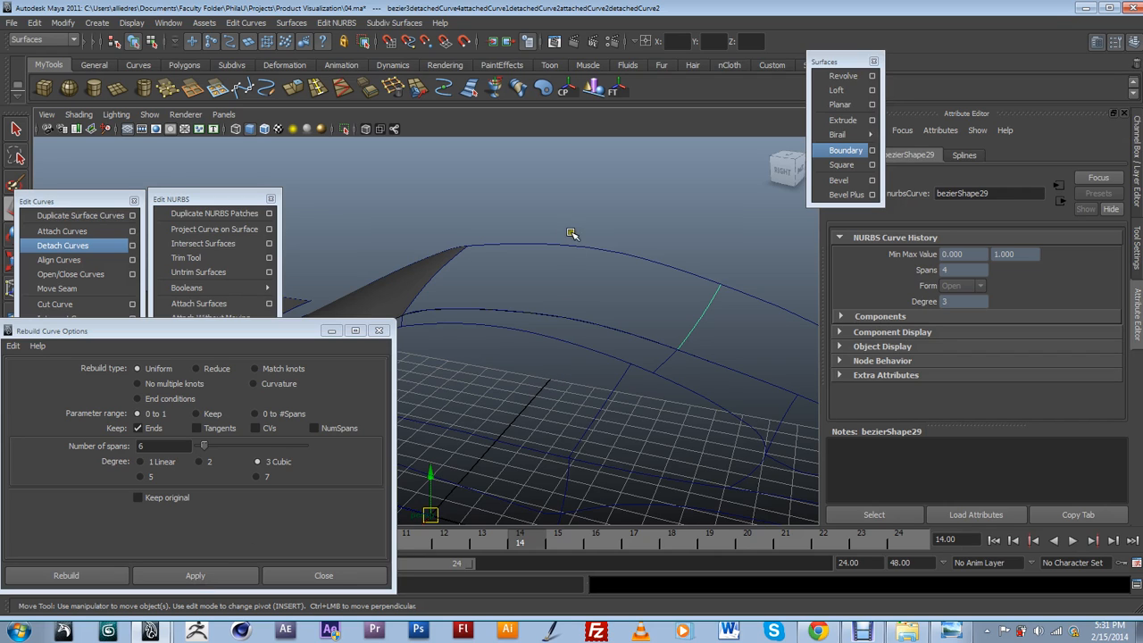
{"action": "left_click", "coordinate": [585, 257]}
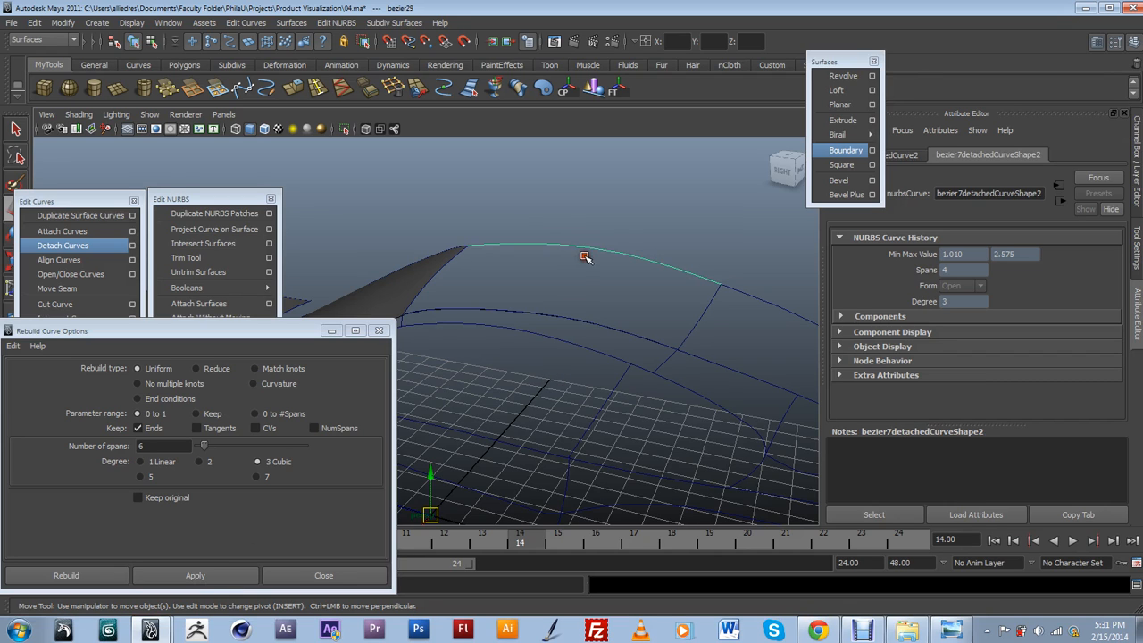
{"action": "left_click", "coordinate": [618, 326]}
Save the scene file.
{"action": "scroll", "coordinate": [615, 327], "scroll_direction": "down", "scroll_amount": 5}
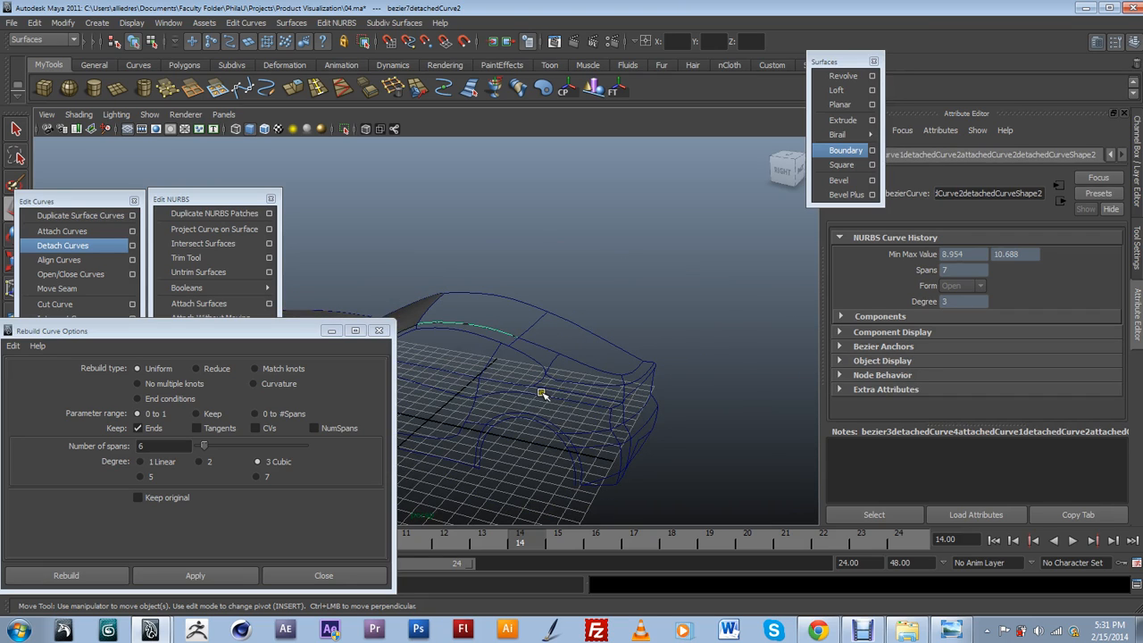
{"action": "left_click", "coordinate": [568, 363]}
{"action": "scroll", "coordinate": [585, 380], "scroll_direction": "up", "scroll_amount": 5}
{"action": "left_click_drag", "start_coordinate": [536, 396], "coordinate": [536, 348], "text": "alt"}
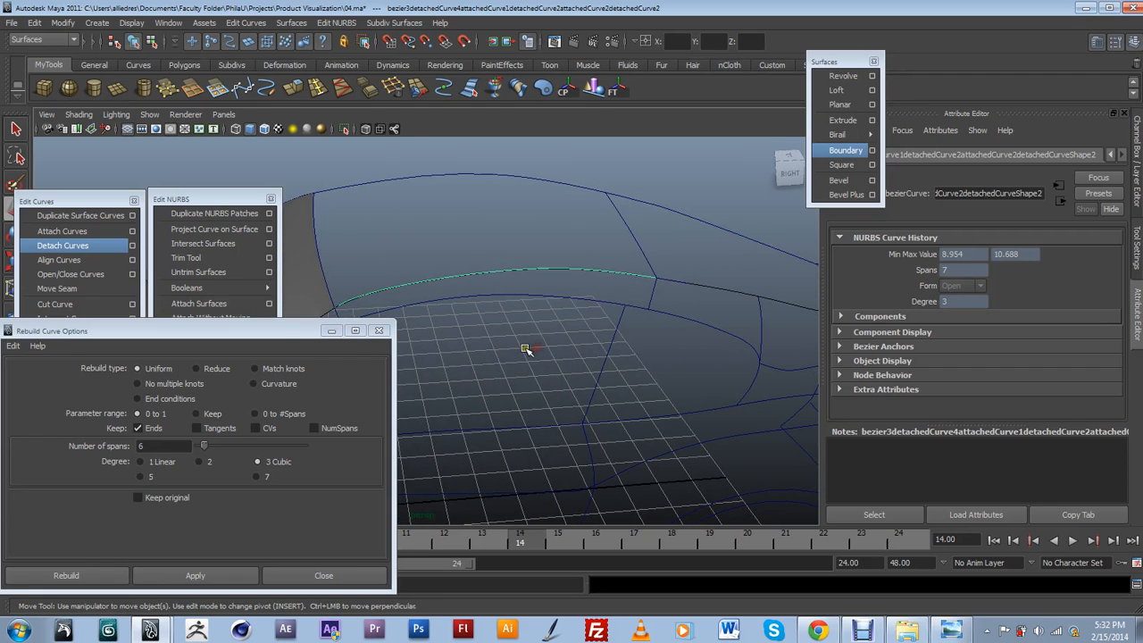
{"action": "key", "text": "ctrl+s"}
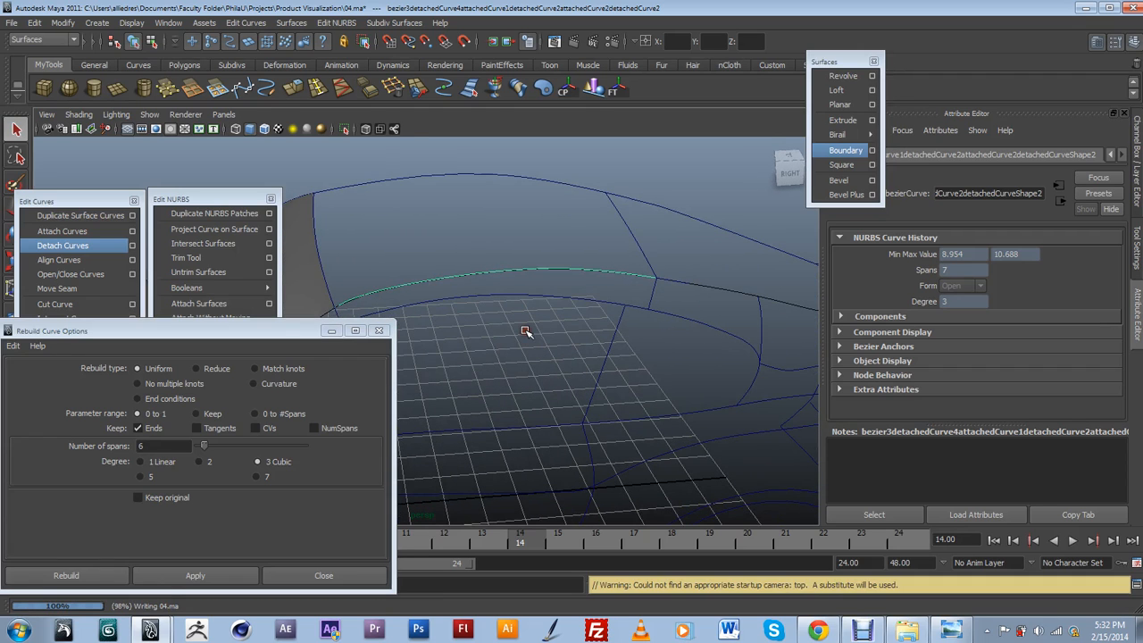
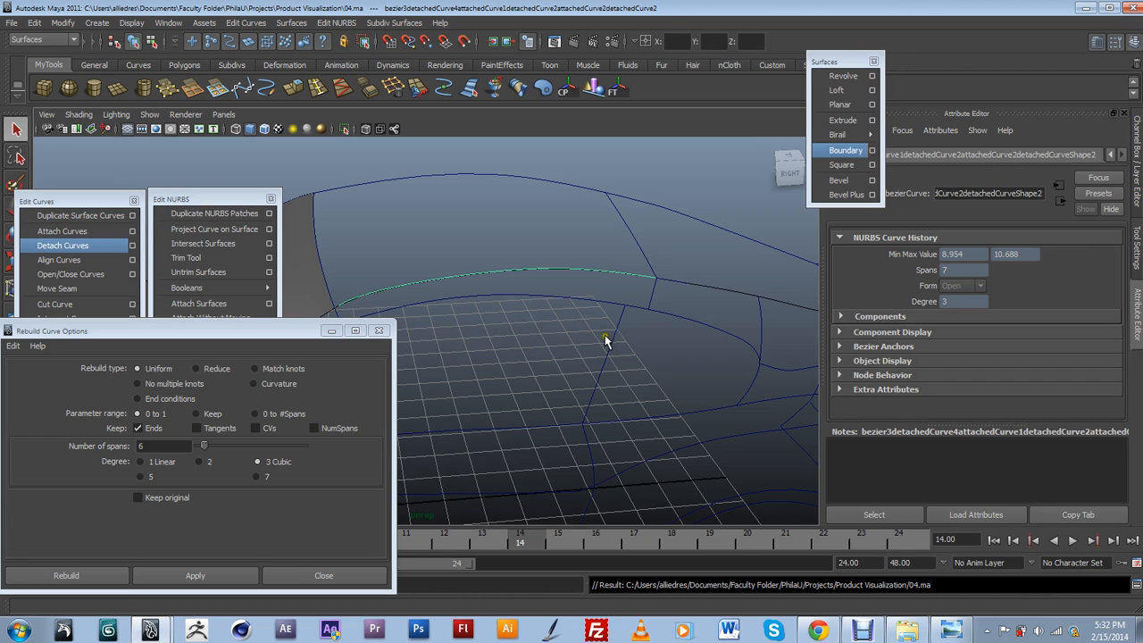
Make the Surfaces layer selectable in normal display mode and add the hood and windshield surfaces to it.
{"action": "left_click_drag", "start_coordinate": [607, 321], "coordinate": [608, 245], "text": "alt"}
{"action": "left_click", "coordinate": [591, 227]}
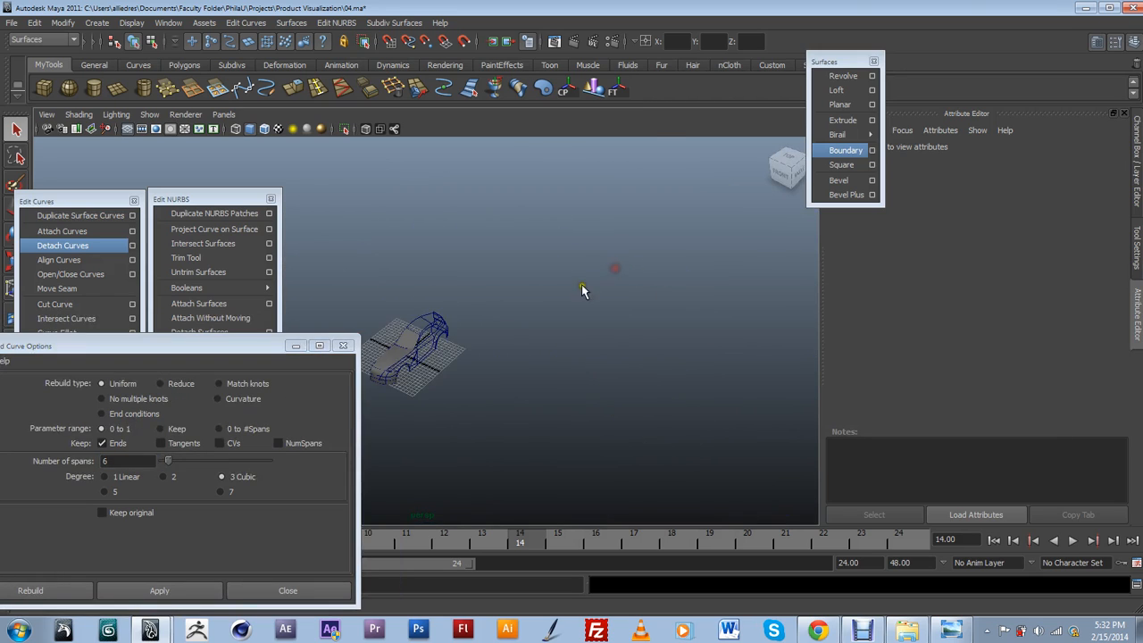
{"action": "scroll", "coordinate": [582, 284], "scroll_direction": "up", "scroll_amount": 5}
{"action": "left_click_drag", "start_coordinate": [570, 334], "coordinate": [552, 312], "text": "alt"}
{"action": "left_click", "coordinate": [444, 293]}
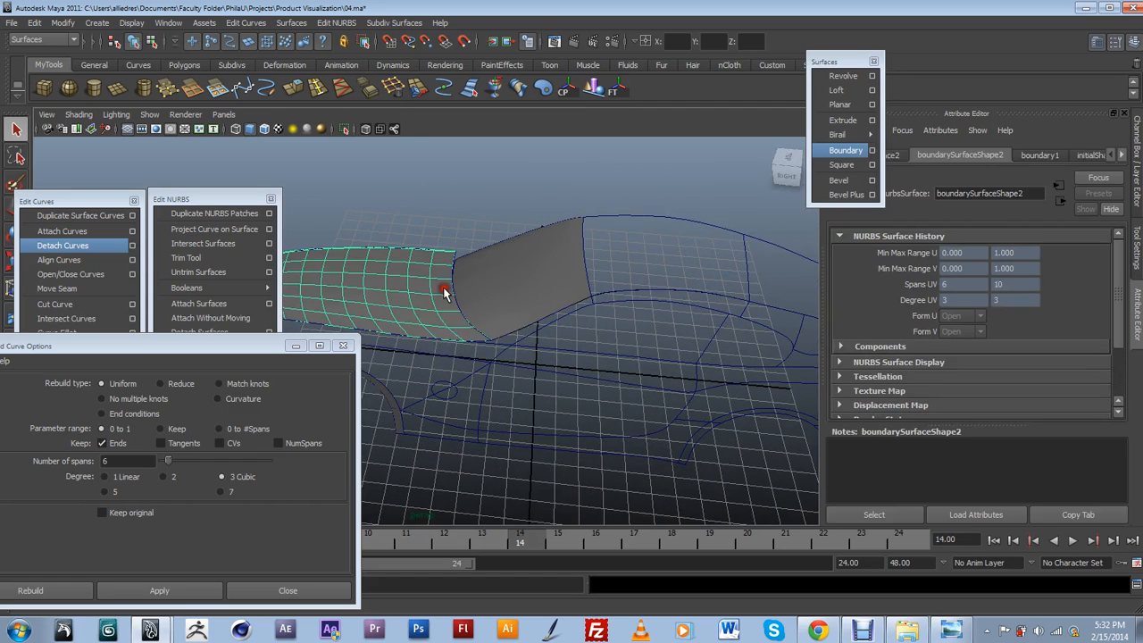
{"action": "left_click", "coordinate": [1137, 154]}
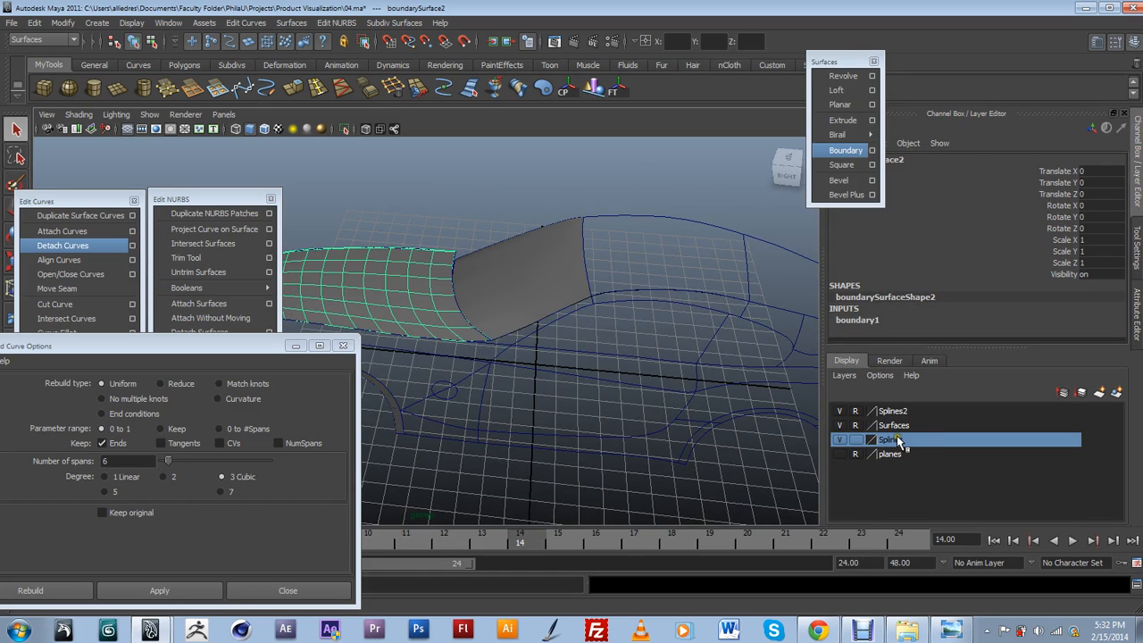
{"action": "left_click", "coordinate": [535, 280]}
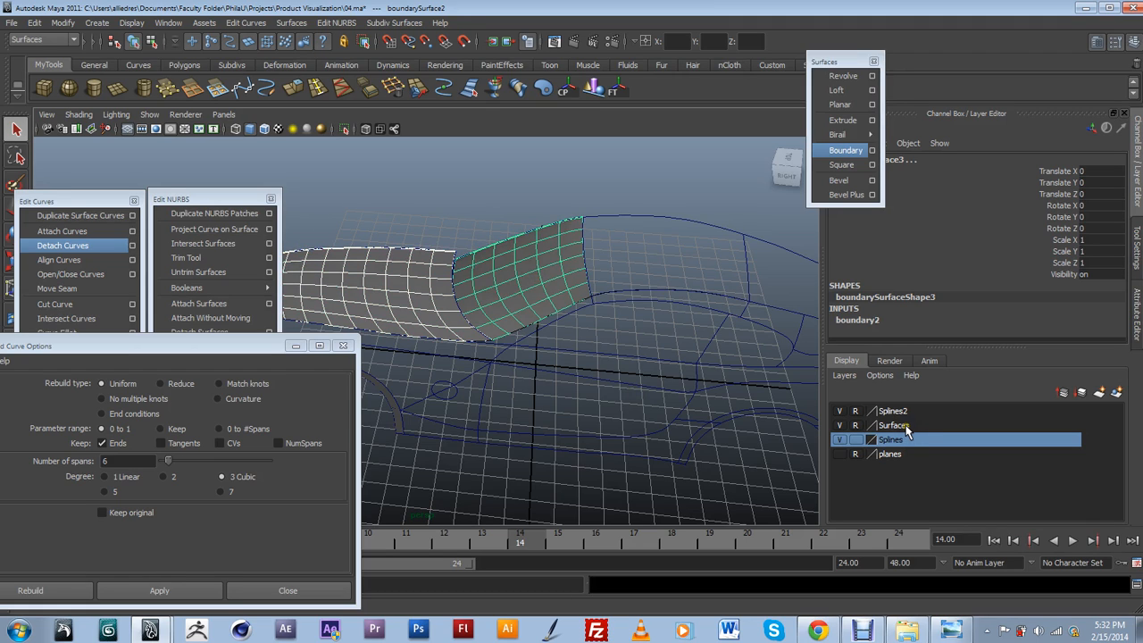
{"action": "left_click", "coordinate": [857, 426]}
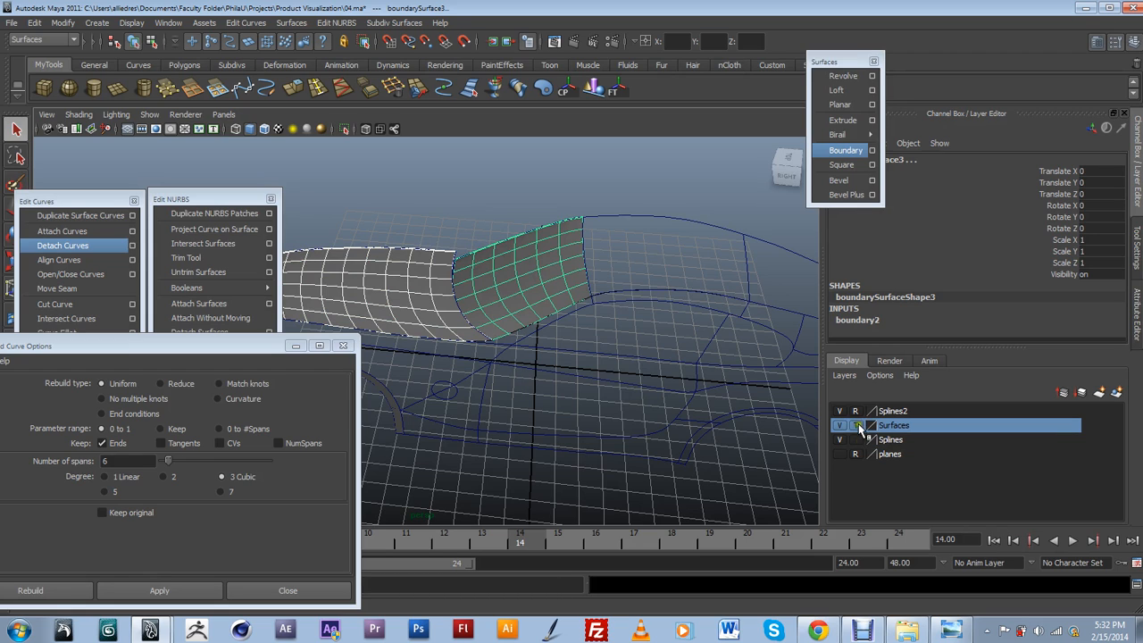
{"action": "left_click", "coordinate": [856, 426]}
{"action": "left_click", "coordinate": [858, 426]}
{"action": "right_click", "coordinate": [905, 428]}
{"action": "left_click", "coordinate": [925, 450]}
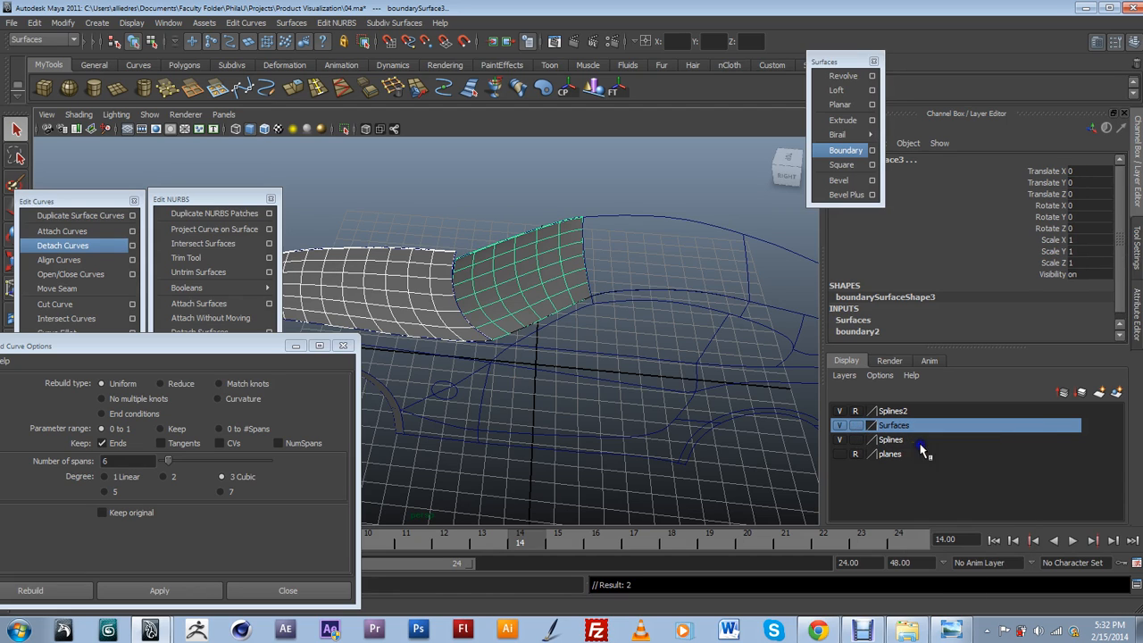
Hide the Surfaces layer and clear the selection.
{"action": "left_click", "coordinate": [843, 426]}
{"action": "left_click", "coordinate": [843, 426]}
{"action": "left_click", "coordinate": [843, 426]}
{"action": "left_click", "coordinate": [676, 198]}
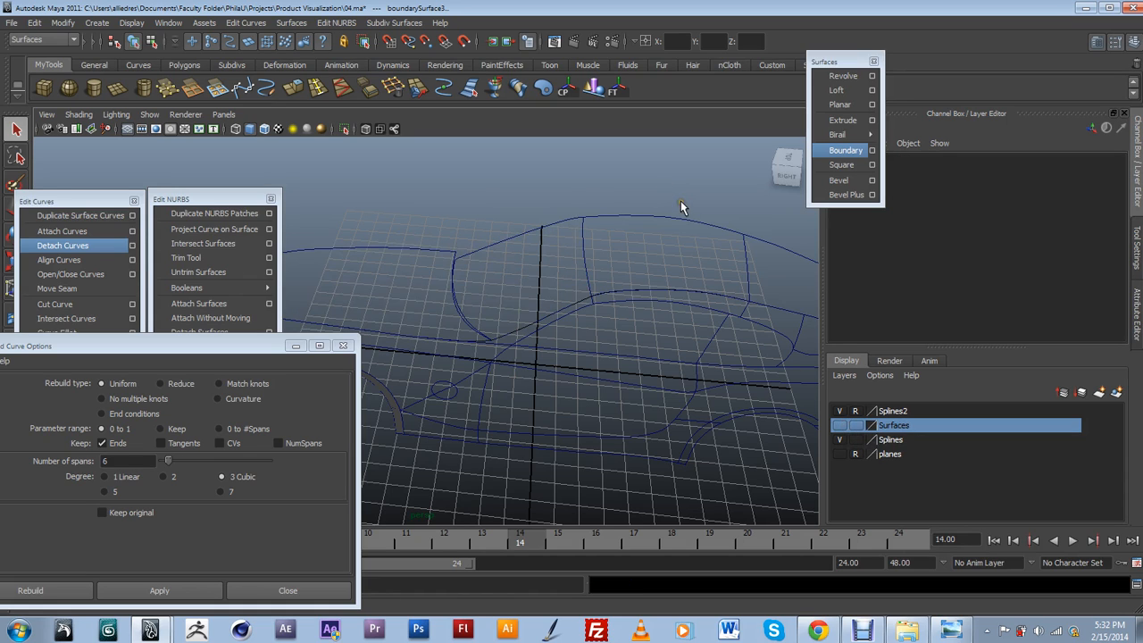
Select the roof's front cross curve and examine its span count in the Attribute Editor.
{"action": "left_click_drag", "start_coordinate": [626, 359], "coordinate": [635, 384], "text": "alt"}
{"action": "middle_click_drag", "start_coordinate": [636, 385], "coordinate": [599, 473], "text": "alt"}
{"action": "left_click_drag", "start_coordinate": [599, 472], "coordinate": [632, 490], "text": "alt"}
{"action": "middle_click_drag", "start_coordinate": [632, 490], "coordinate": [605, 307], "text": "alt"}
{"action": "left_click_drag", "start_coordinate": [604, 306], "coordinate": [501, 299], "text": "alt"}
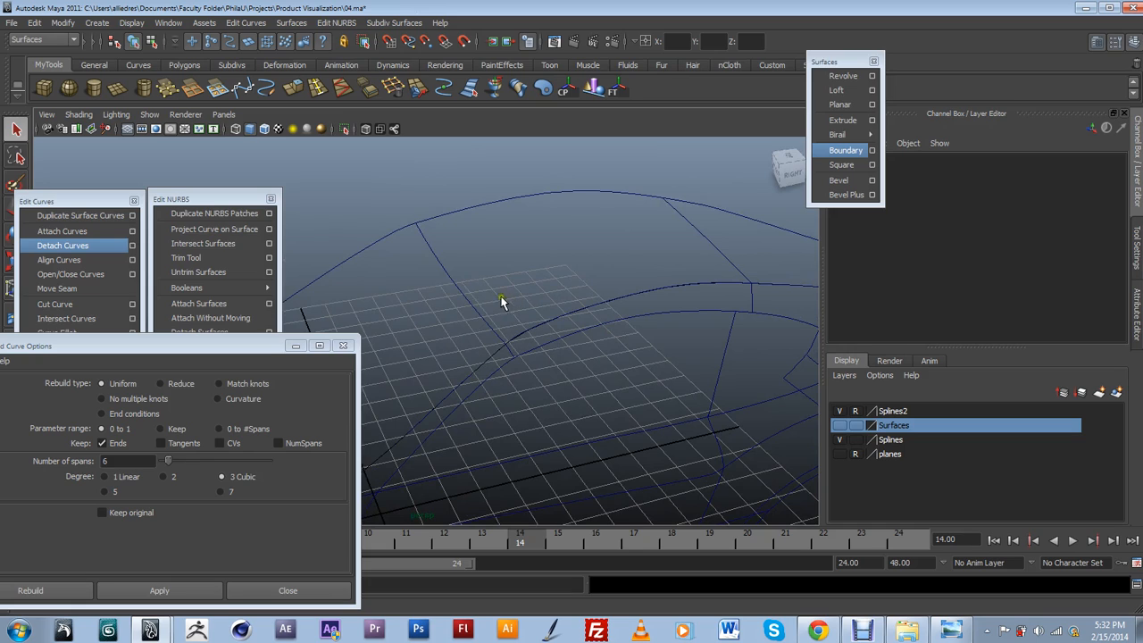
{"action": "left_click", "coordinate": [475, 307]}
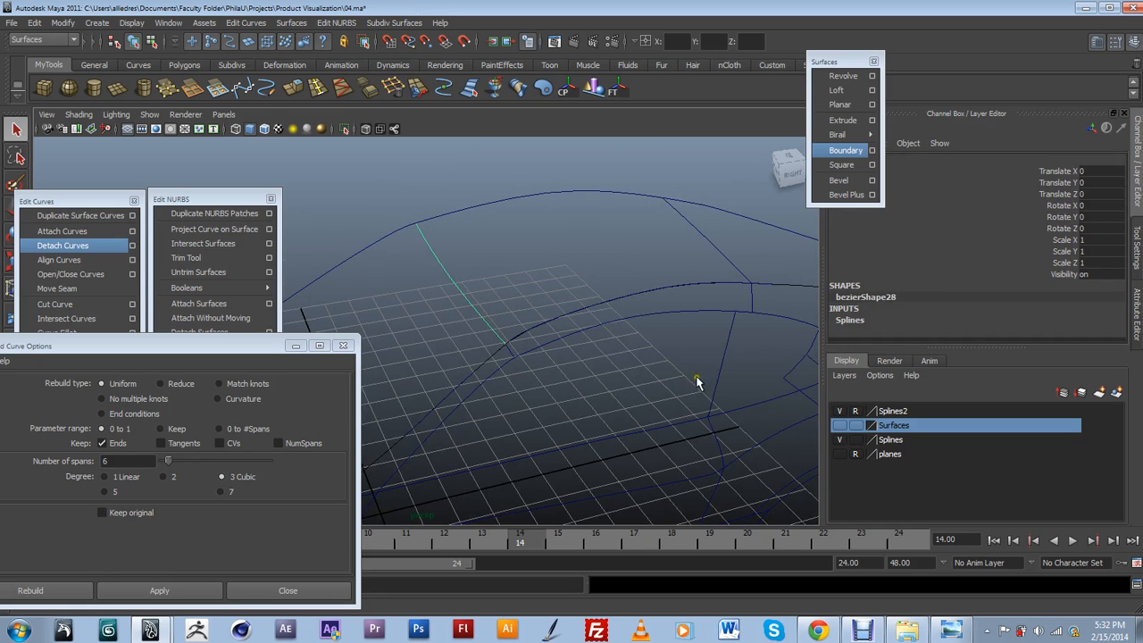
{"action": "left_click_drag", "start_coordinate": [685, 411], "coordinate": [563, 388], "text": "alt"}
{"action": "middle_click_drag", "start_coordinate": [563, 388], "coordinate": [470, 273], "text": "alt"}
{"action": "left_click_drag", "start_coordinate": [470, 273], "coordinate": [525, 298], "text": "alt"}
{"action": "left_click", "coordinate": [527, 282]}
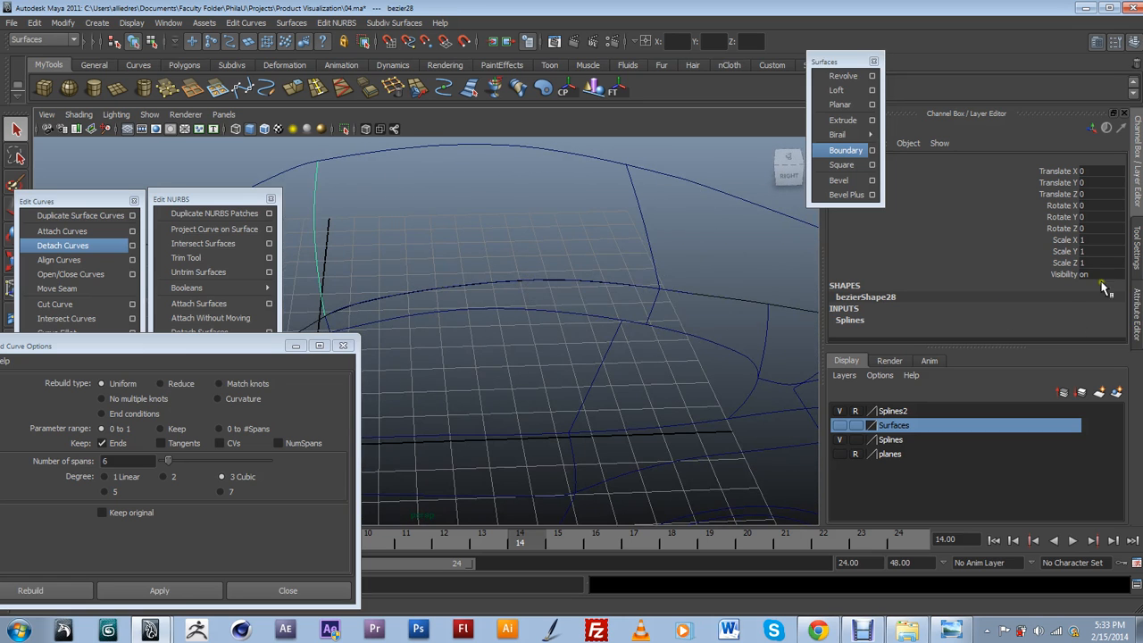
{"action": "left_click", "coordinate": [1135, 299]}
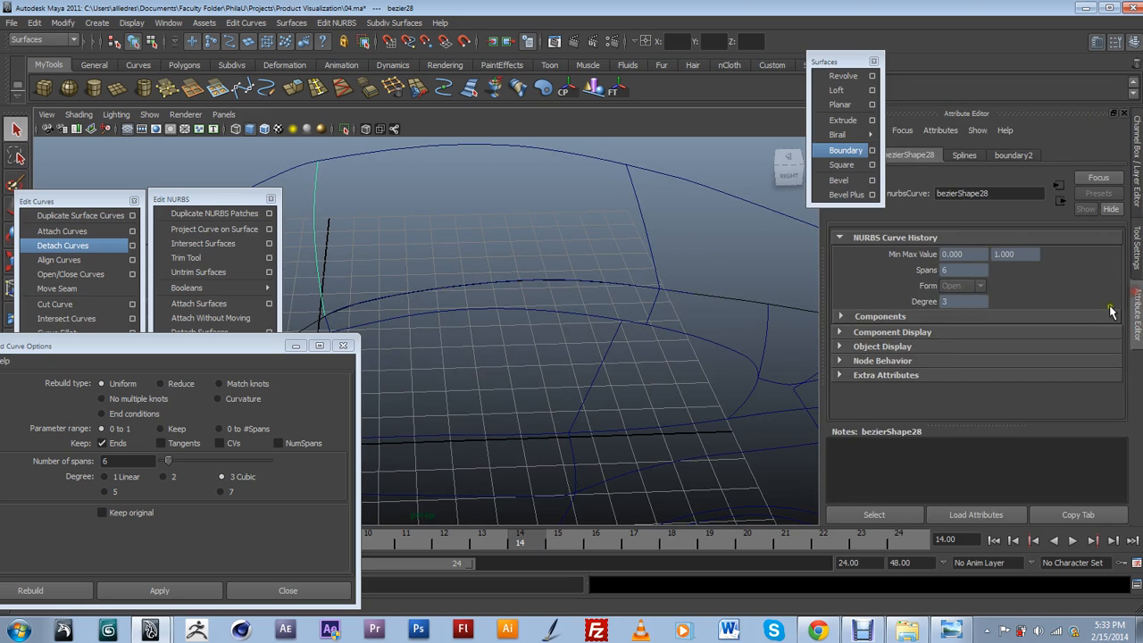
Compare the span counts of the roof's side curve and centerline curve.
{"action": "left_click", "coordinate": [557, 281]}
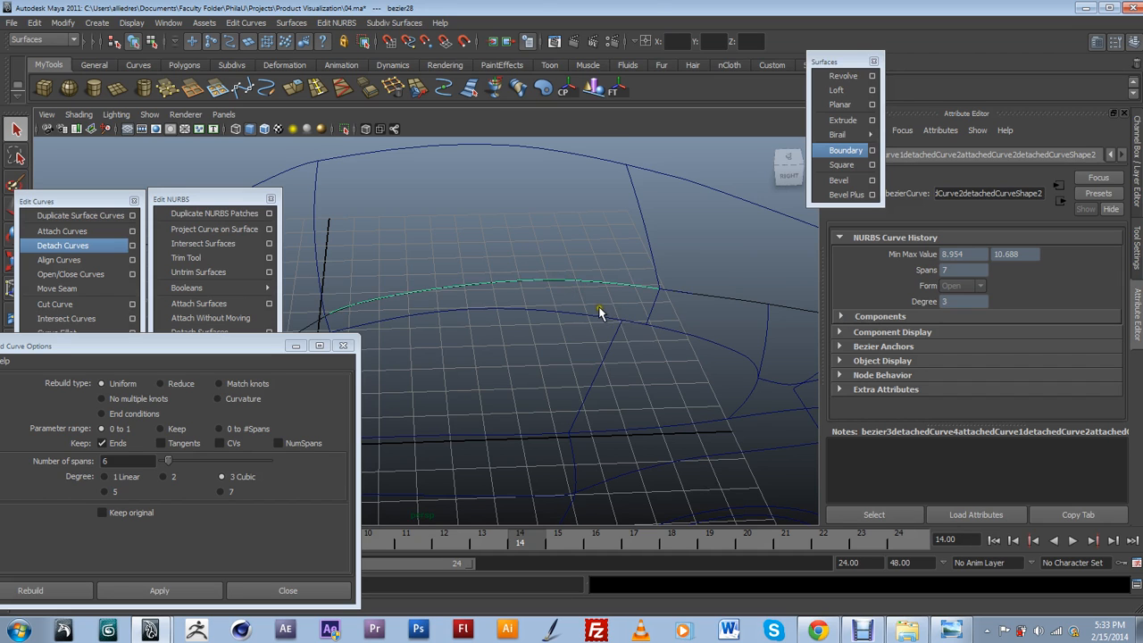
{"action": "left_click_drag", "start_coordinate": [600, 313], "coordinate": [561, 297], "text": "alt"}
{"action": "left_click", "coordinate": [1135, 172]}
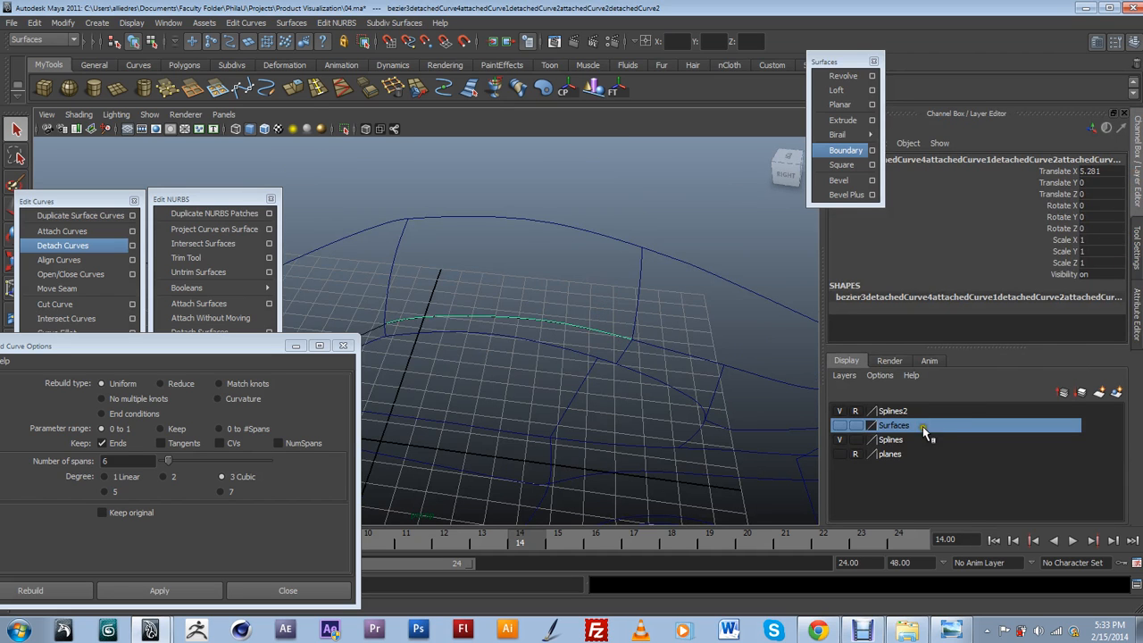
{"action": "left_click", "coordinate": [575, 229]}
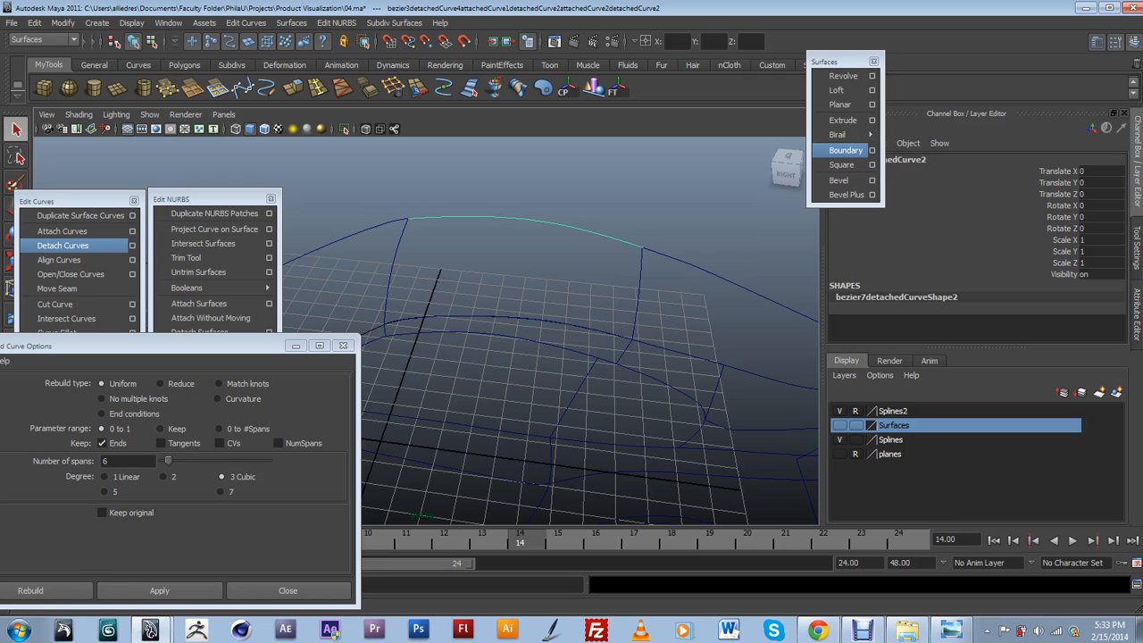
{"action": "left_click", "coordinate": [1137, 314]}
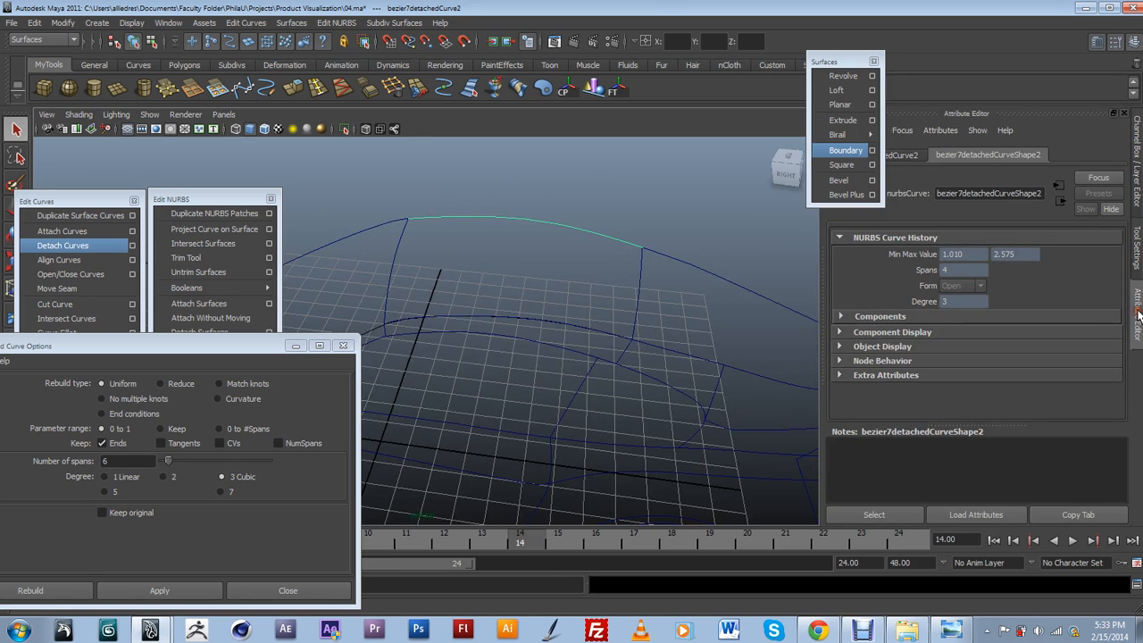
{"action": "left_click", "coordinate": [573, 335]}
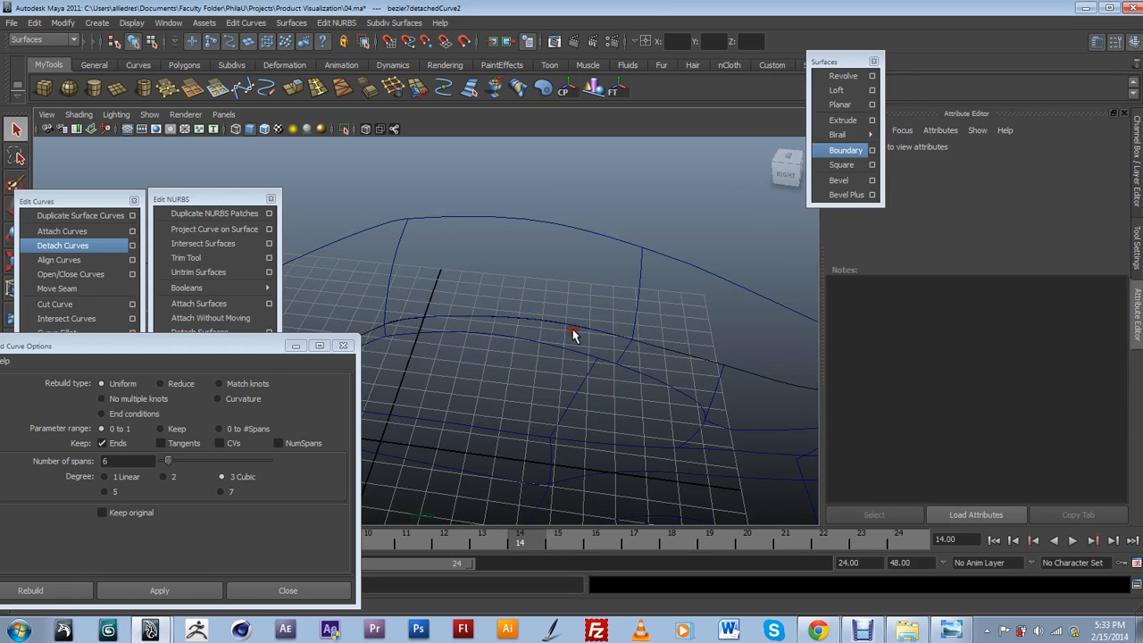
Rebuild the roof's centerline curve as a uniform cubic curve with 6 spans.
{"action": "middle_click_drag", "start_coordinate": [540, 332], "coordinate": [566, 327], "text": "alt"}
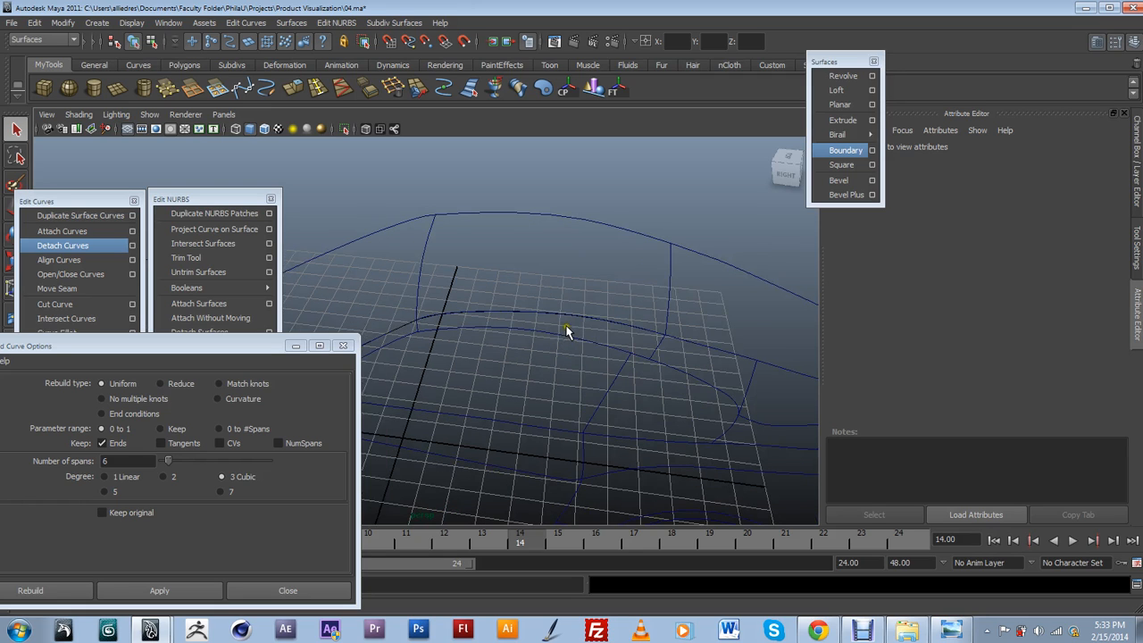
{"action": "left_click", "coordinate": [573, 319]}
{"action": "left_click_drag", "start_coordinate": [575, 203], "coordinate": [585, 307]}
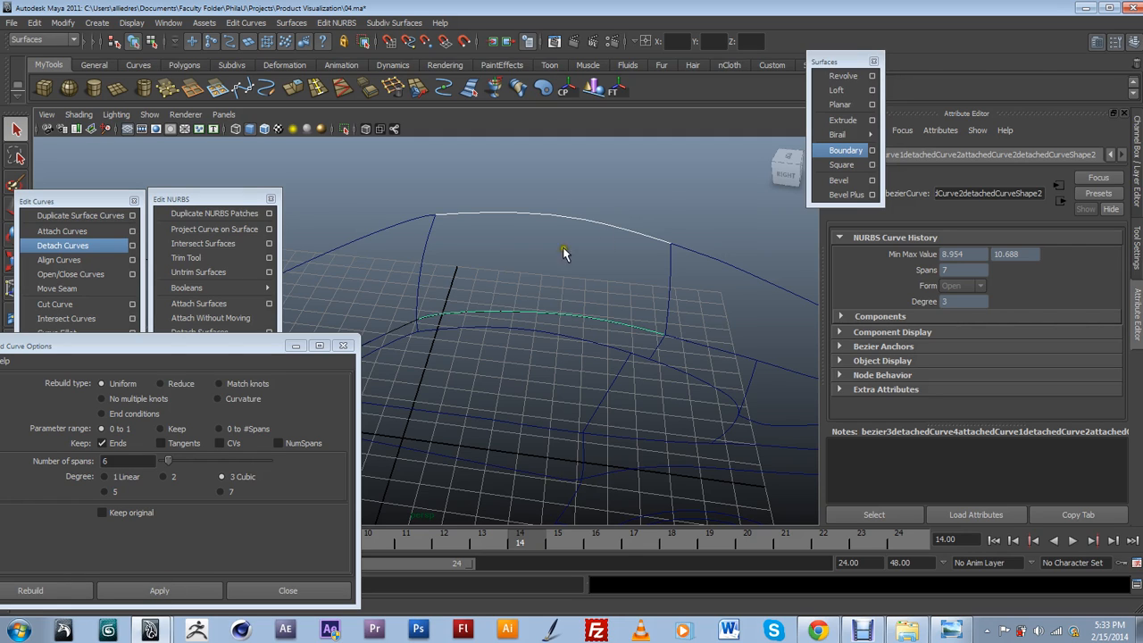
{"action": "left_click", "coordinate": [632, 200]}
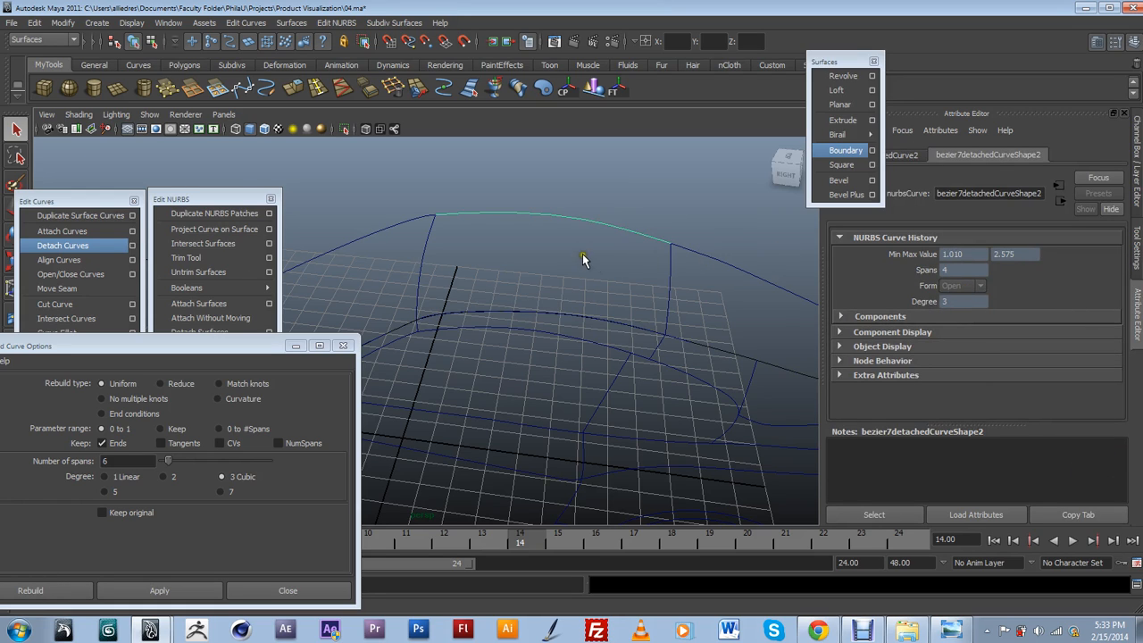
{"action": "left_click", "coordinate": [160, 593]}
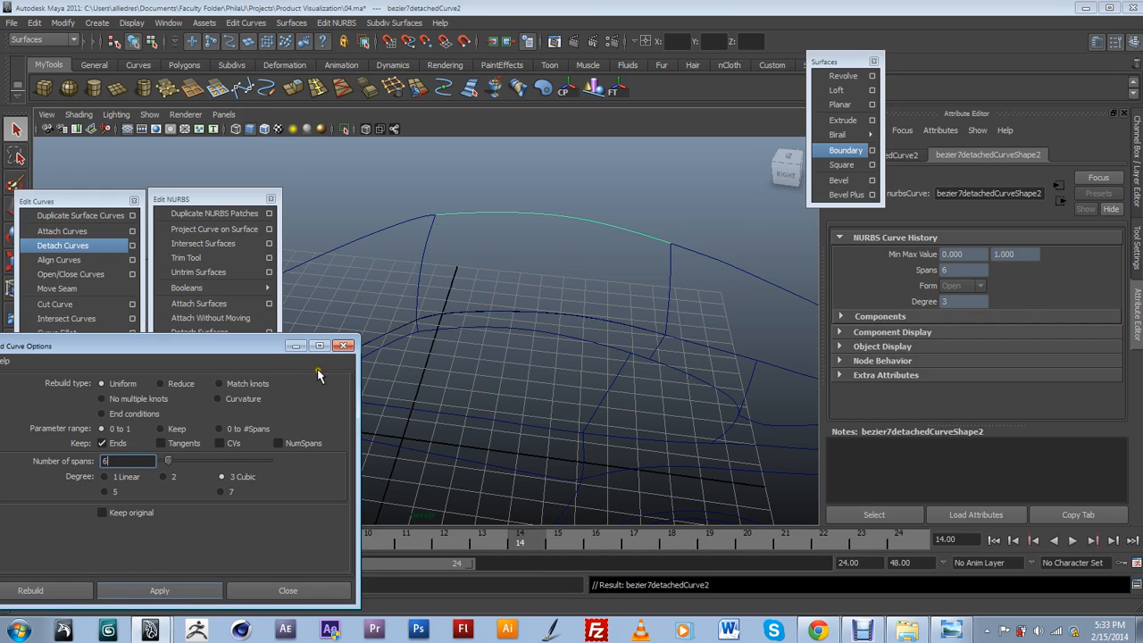
Rebuild the roof's side curve as a uniform cubic curve with 6 spans to match the centerline.
{"action": "left_click", "coordinate": [540, 314]}
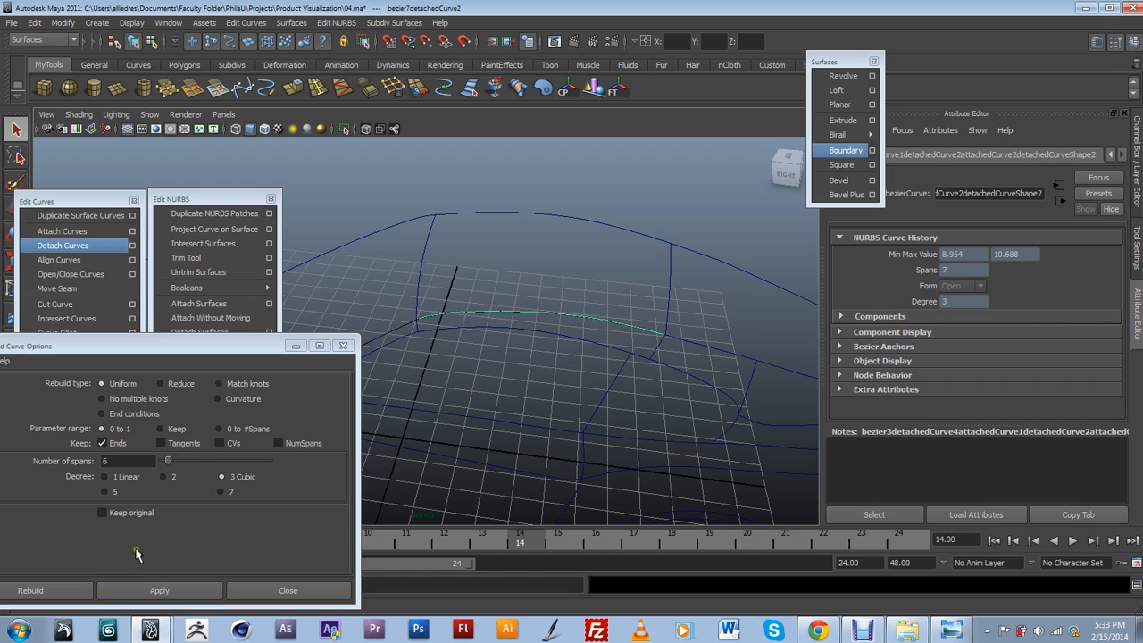
{"action": "left_click", "coordinate": [156, 591]}
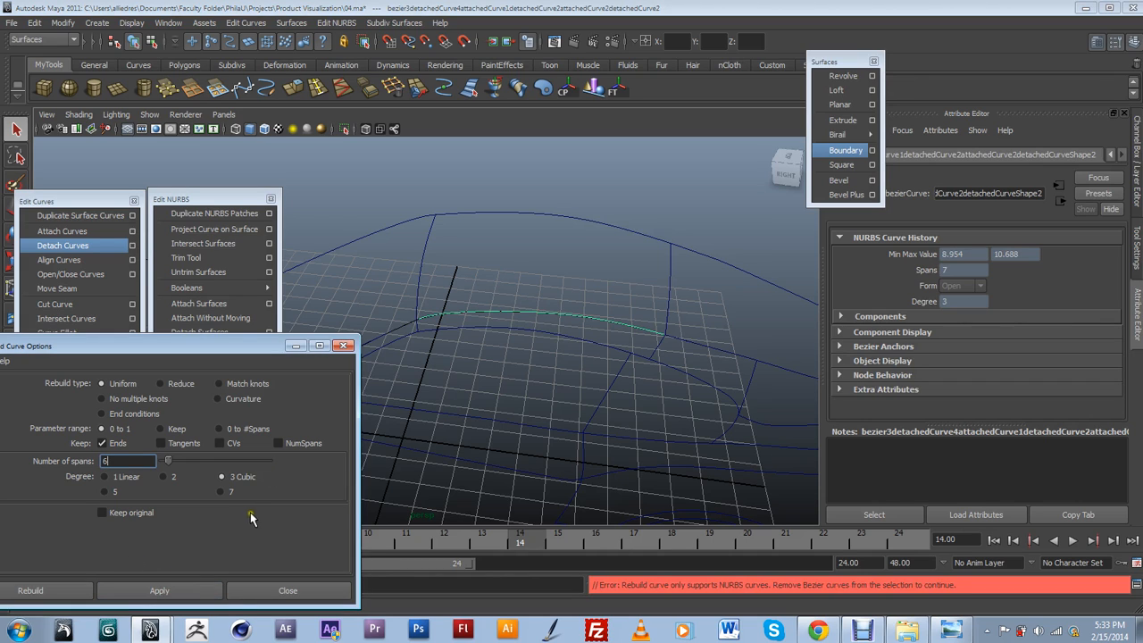
{"action": "left_click", "coordinate": [510, 303]}
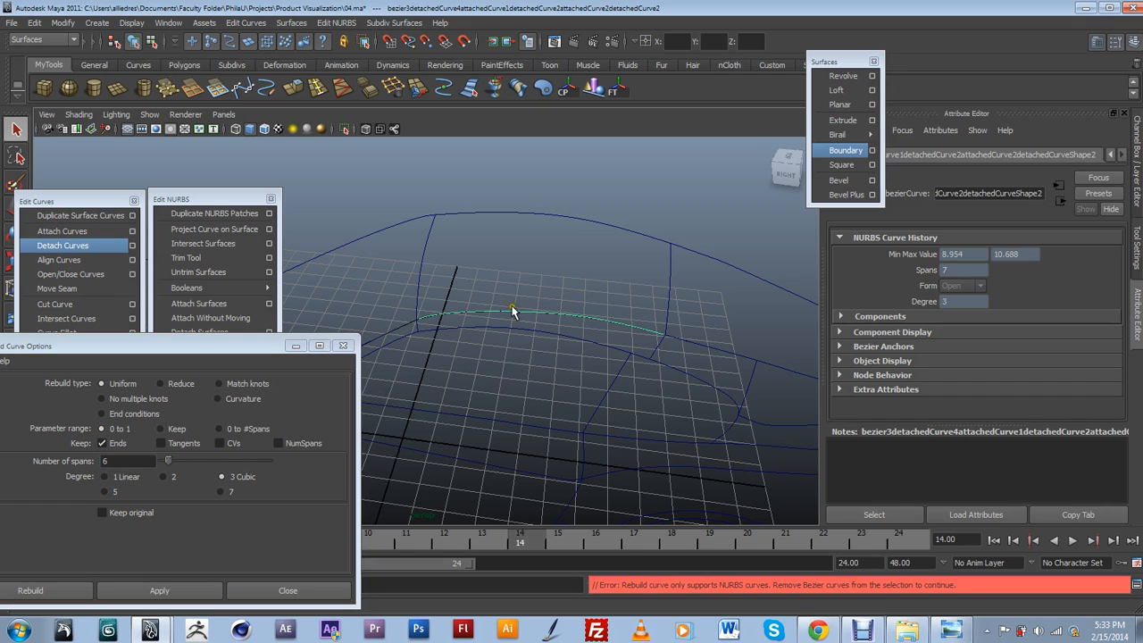
{"action": "left_click", "coordinate": [511, 308]}
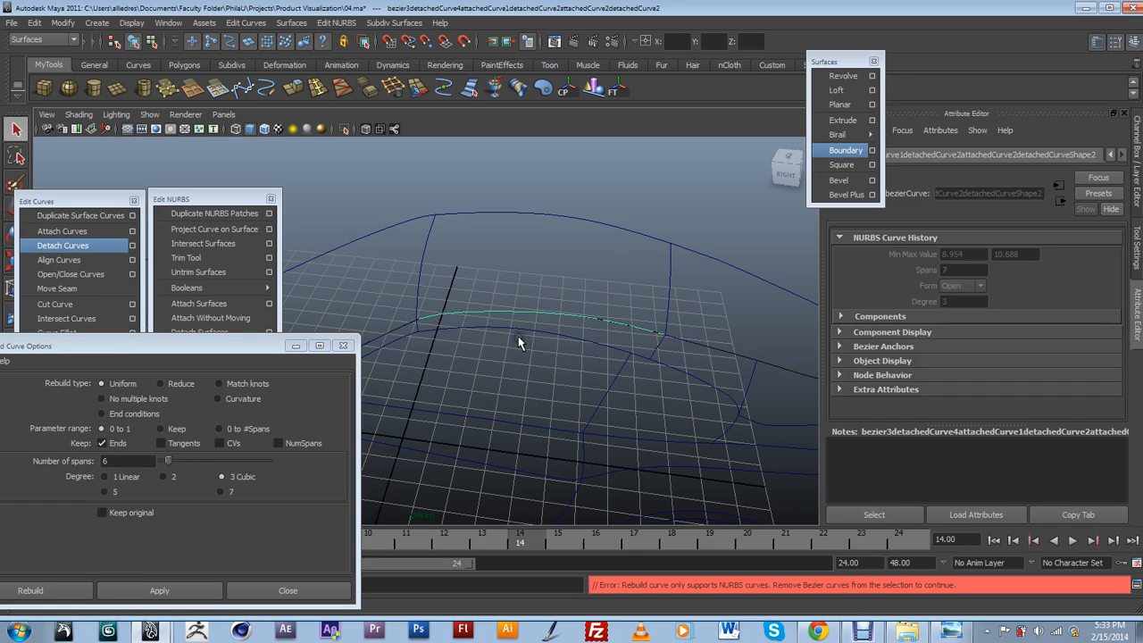
{"action": "left_click", "coordinate": [190, 590]}
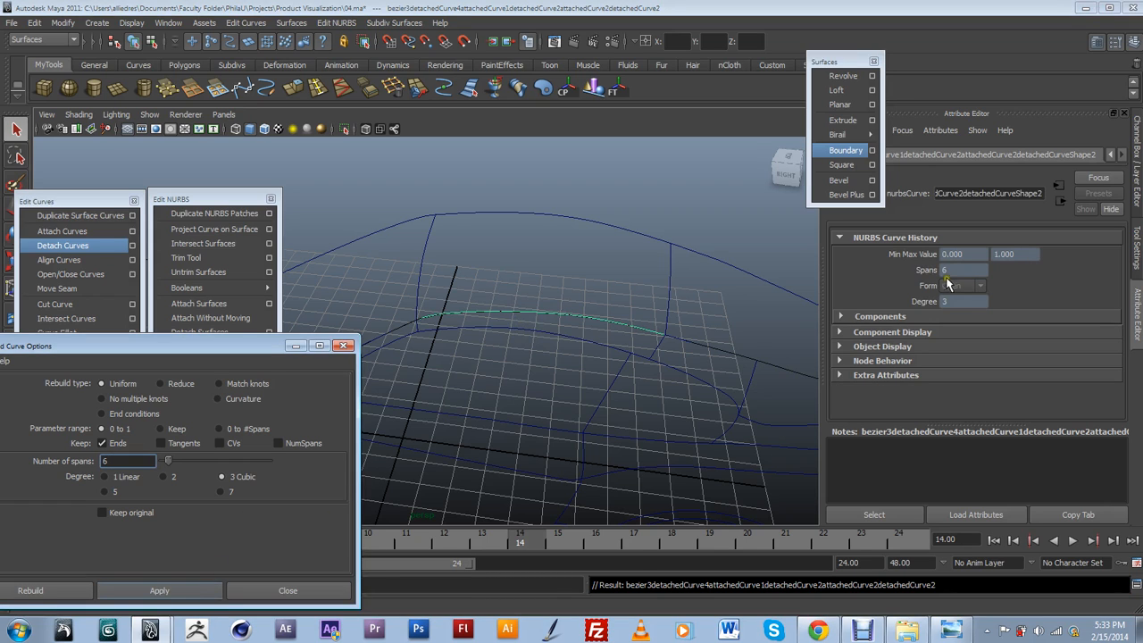
Check the span counts of the roof's front and rear cross curves.
{"action": "left_click_drag", "start_coordinate": [538, 301], "coordinate": [410, 291], "text": "alt"}
{"action": "left_click", "coordinate": [412, 291]}
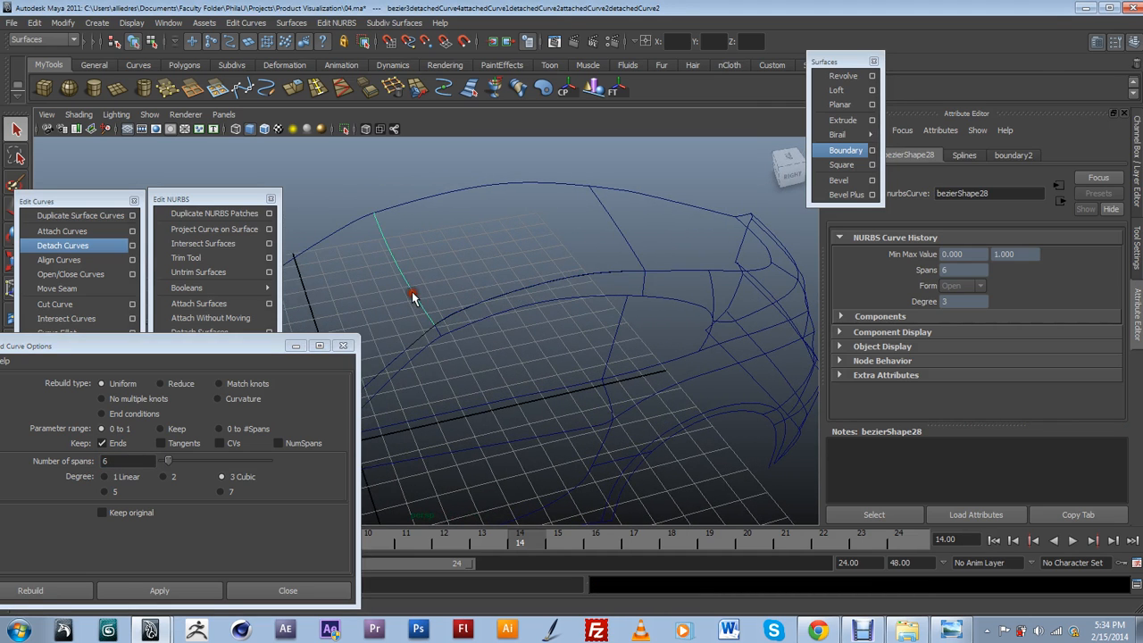
{"action": "left_click", "coordinate": [625, 240]}
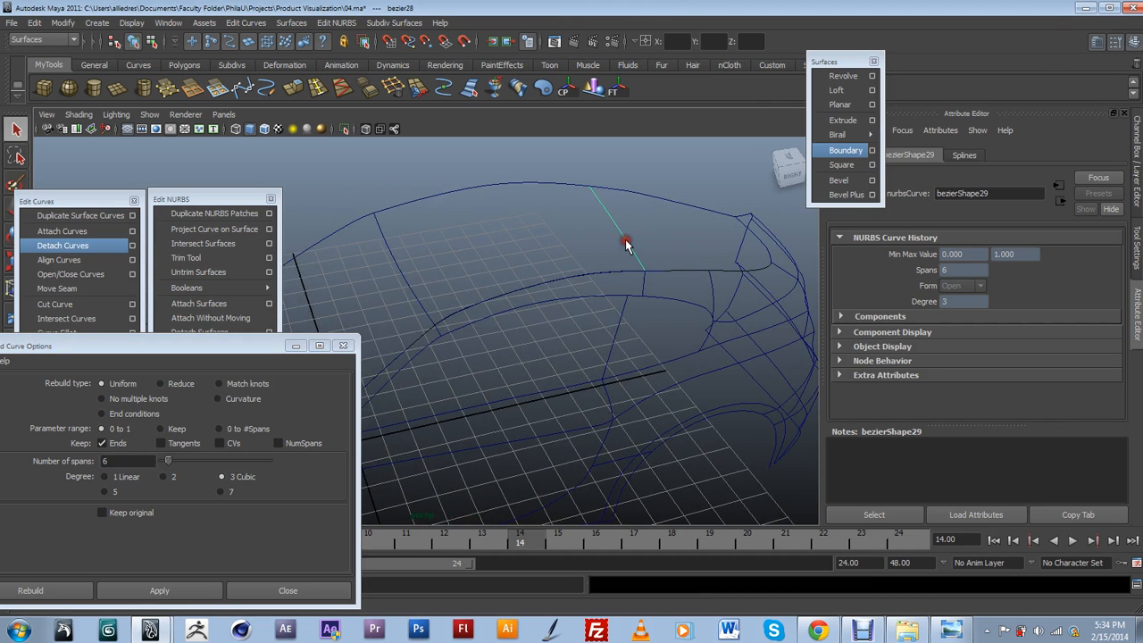
Create a Boundary surface for the roof from its front cross curve, centerline, rear cross curve and side curve.
{"action": "left_click", "coordinate": [403, 269]}
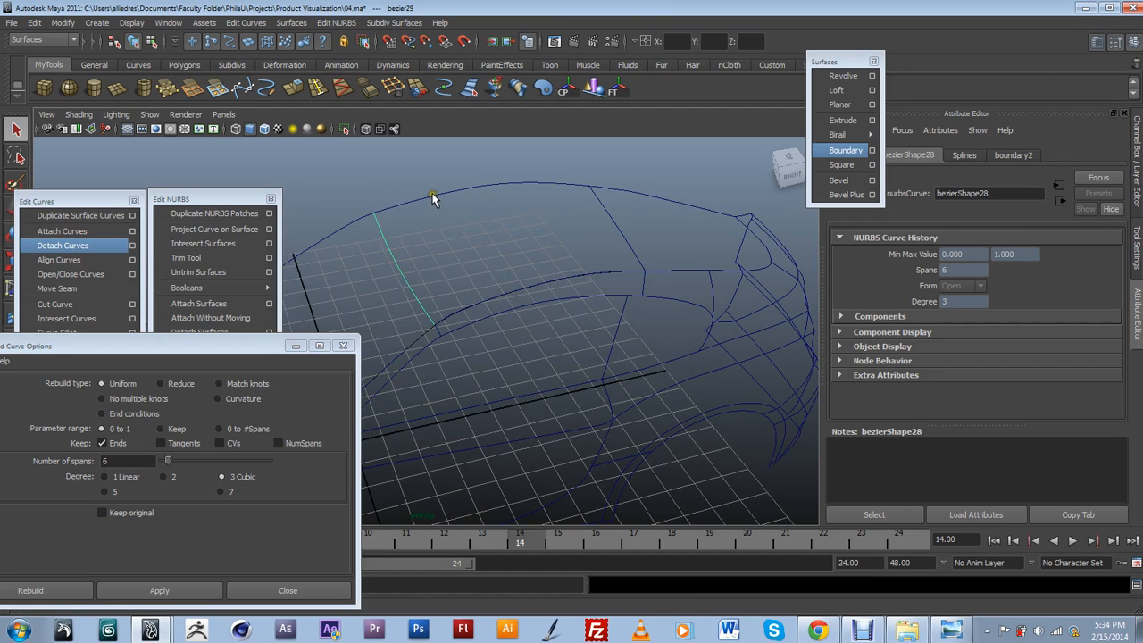
{"action": "left_click", "coordinate": [554, 183], "text": "shift"}
{"action": "left_click", "coordinate": [608, 219], "text": "shift"}
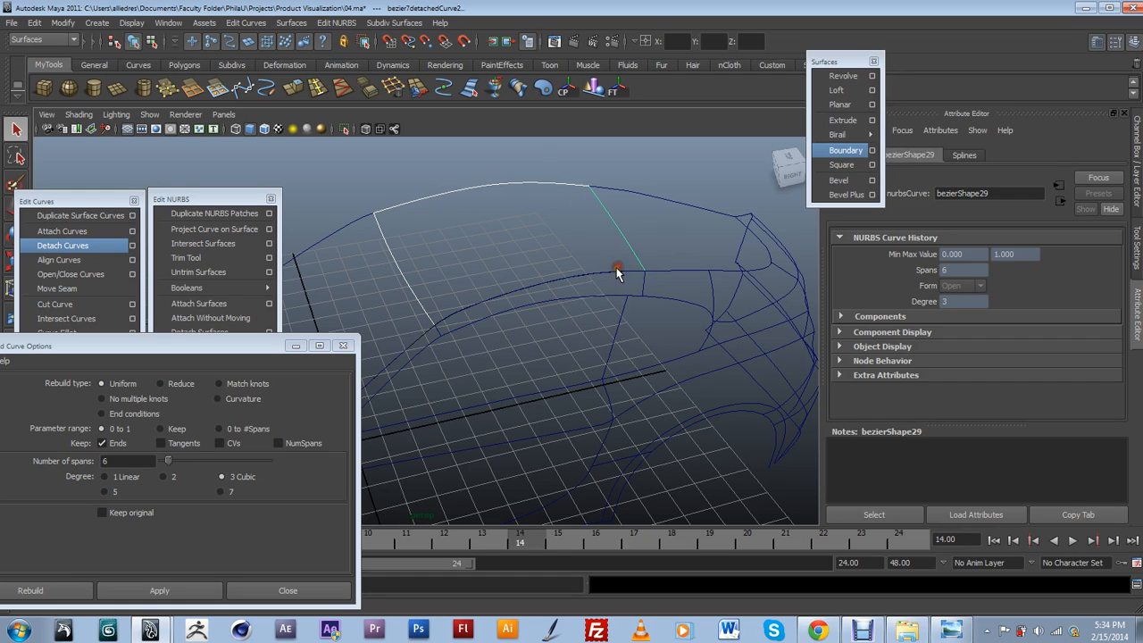
{"action": "left_click", "coordinate": [615, 270], "text": "shift"}
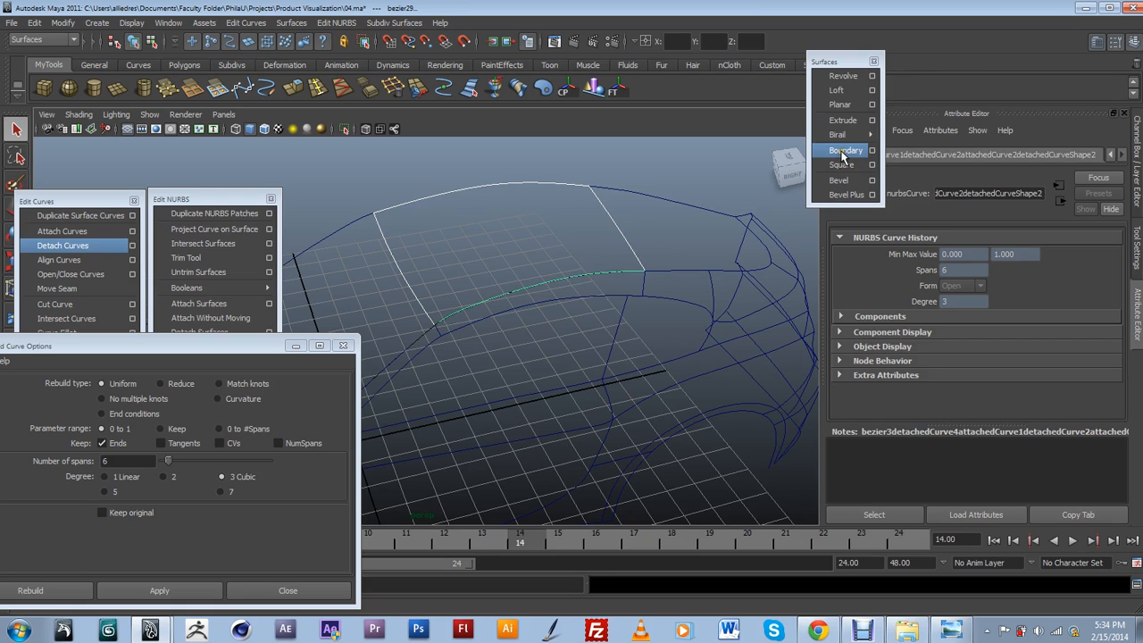
{"action": "left_click", "coordinate": [630, 166]}
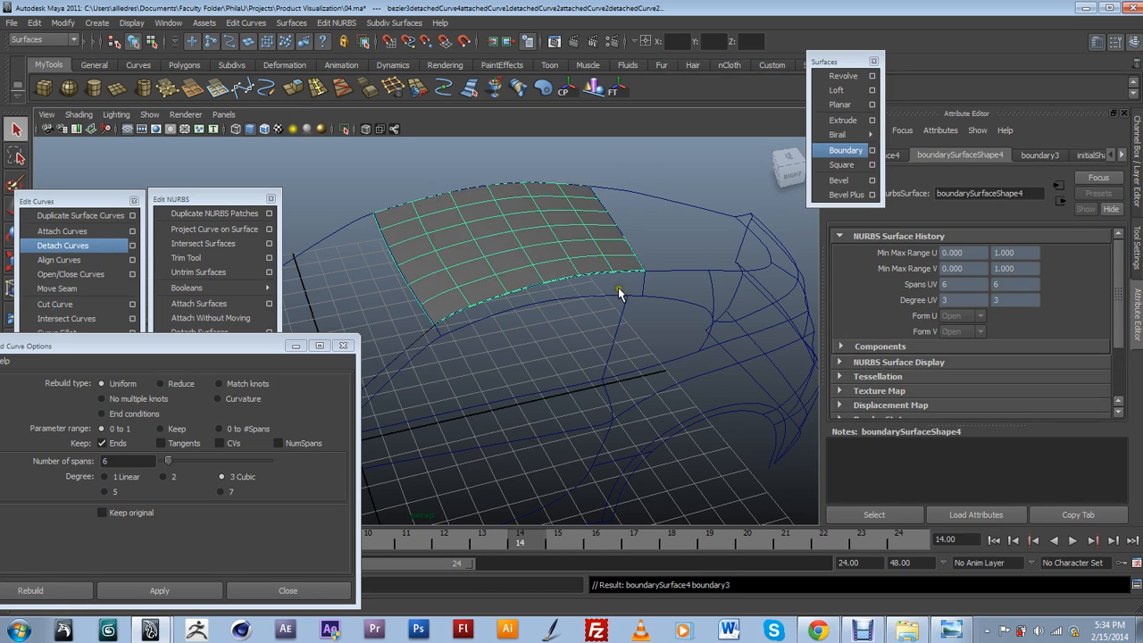
{"action": "left_click", "coordinate": [583, 341]}
{"action": "left_click_drag", "start_coordinate": [583, 341], "coordinate": [551, 343], "text": "alt"}
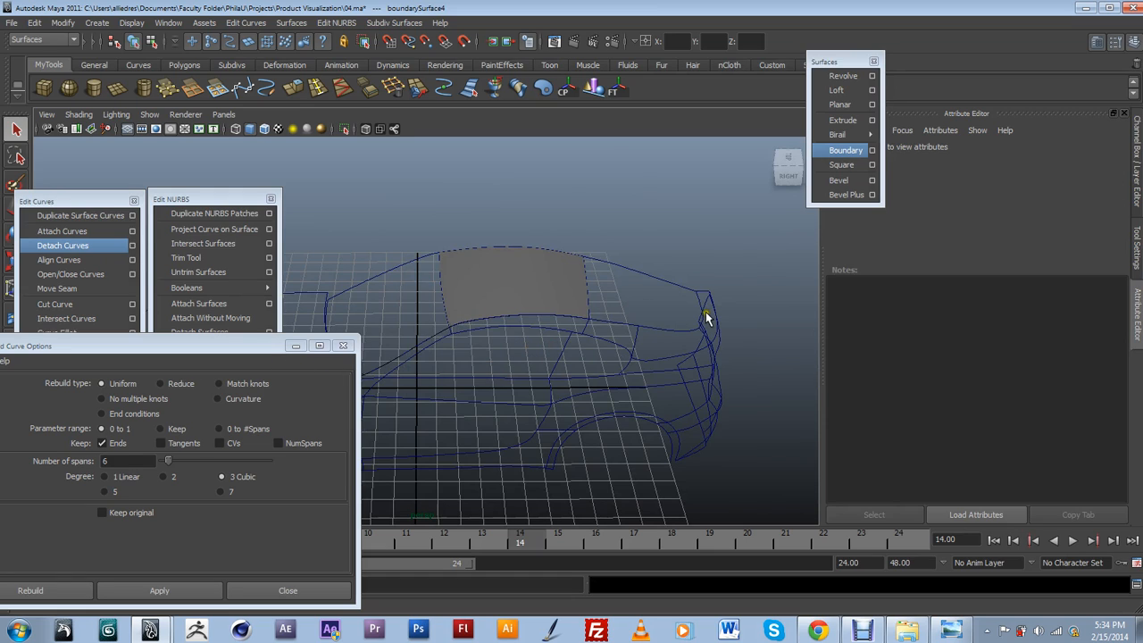
{"action": "left_click_drag", "start_coordinate": [569, 346], "coordinate": [605, 327], "text": "alt"}
Add the new roof surface to the Surfaces layer and hide that layer.
{"action": "left_click", "coordinate": [1136, 162]}
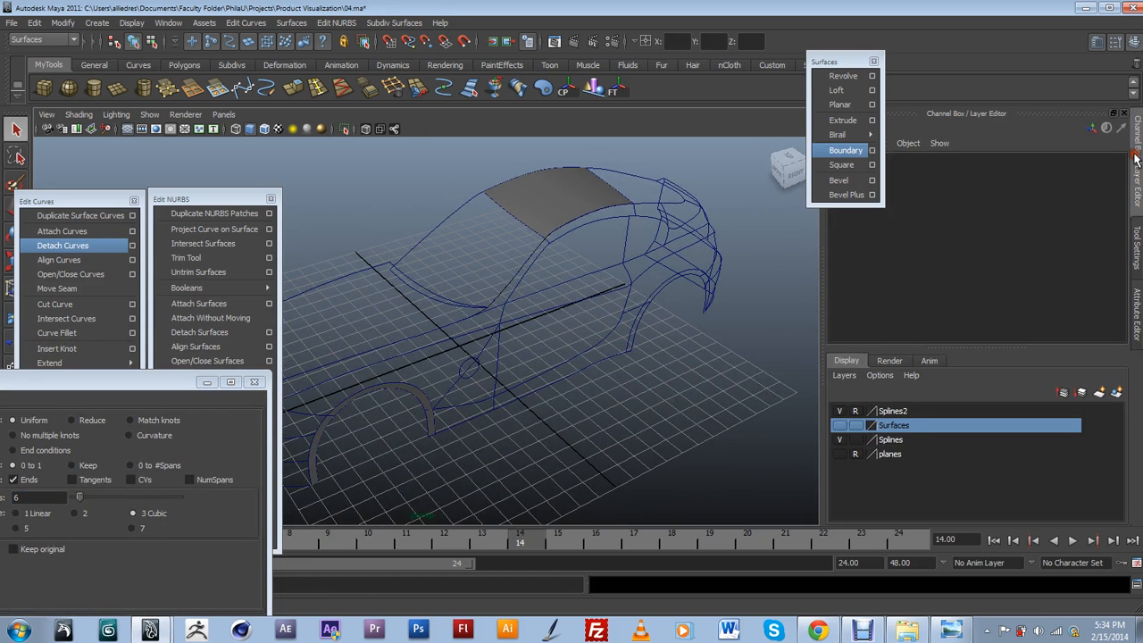
{"action": "left_click", "coordinate": [855, 412]}
{"action": "left_click", "coordinate": [840, 425]}
{"action": "left_click_drag", "start_coordinate": [593, 423], "coordinate": [717, 423], "text": "alt"}
{"action": "right_click_drag", "start_coordinate": [717, 423], "coordinate": [756, 426], "text": "alt"}
{"action": "middle_click_drag", "start_coordinate": [717, 411], "coordinate": [456, 415], "text": "alt"}
{"action": "left_click", "coordinate": [594, 223]}
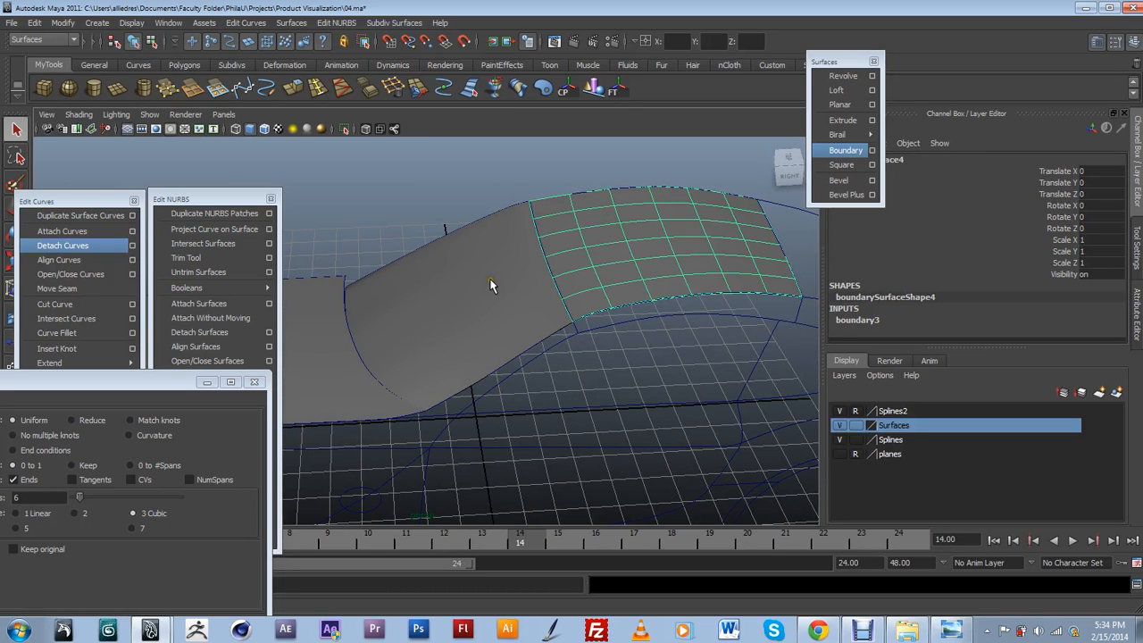
{"action": "right_click", "coordinate": [898, 435]}
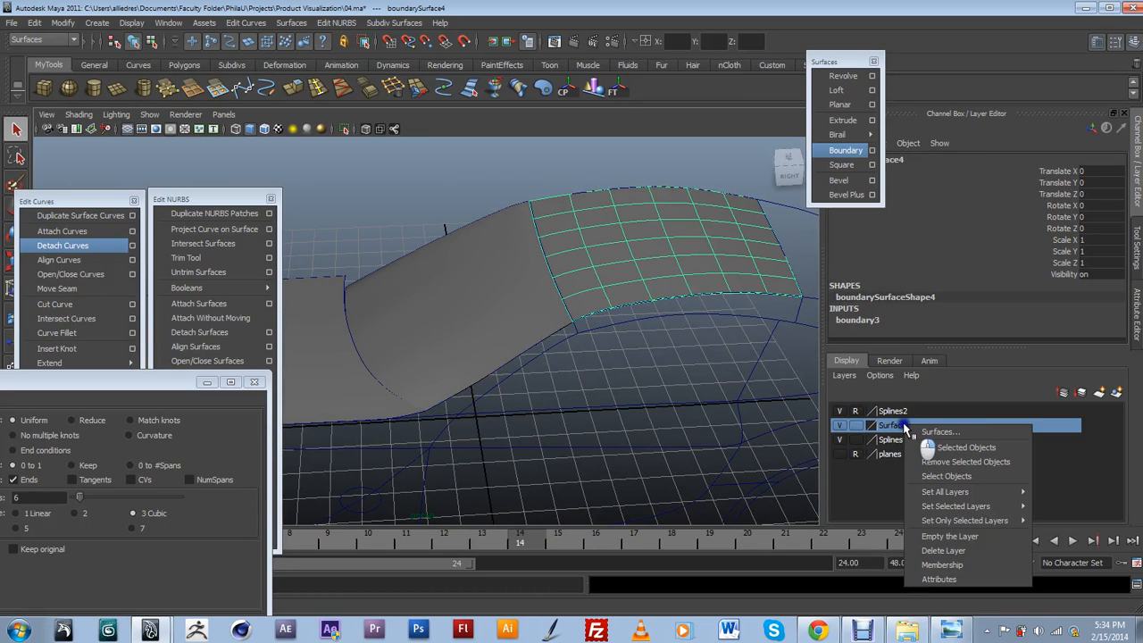
{"action": "left_click", "coordinate": [946, 447]}
{"action": "left_click", "coordinate": [839, 426]}
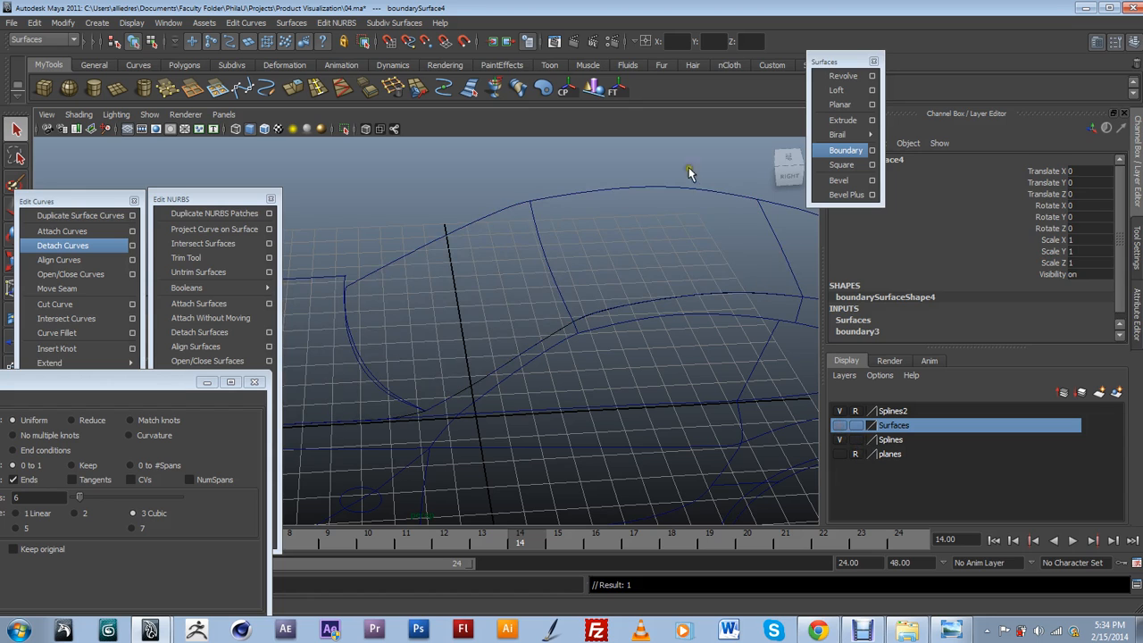
{"action": "left_click", "coordinate": [682, 156]}
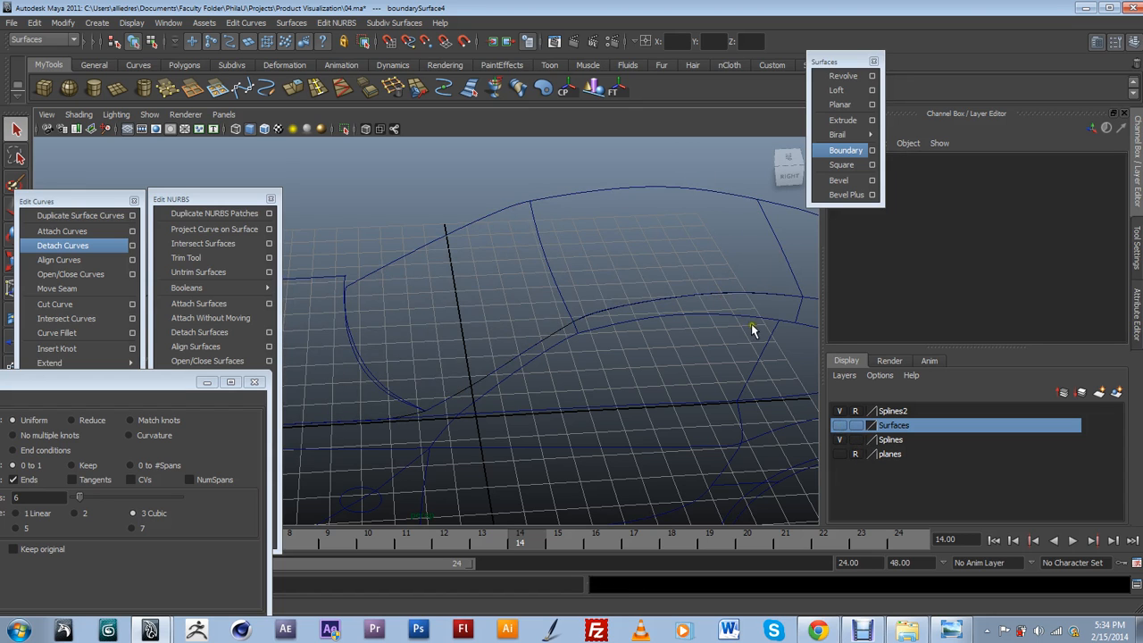
Examine the hood, windshield and roof surfaces and the open rear section of the car from several angles.
{"action": "key", "text": "a"}
{"action": "left_click_drag", "start_coordinate": [441, 387], "coordinate": [543, 327], "text": "alt"}
{"action": "right_click_drag", "start_coordinate": [542, 327], "coordinate": [585, 323], "text": "alt"}
{"action": "left_click_drag", "start_coordinate": [585, 323], "coordinate": [537, 282], "text": "alt"}
{"action": "middle_click_drag", "start_coordinate": [537, 282], "coordinate": [590, 321], "text": "alt"}
{"action": "right_click_drag", "start_coordinate": [589, 321], "coordinate": [642, 339], "text": "alt"}
{"action": "left_click_drag", "start_coordinate": [642, 339], "coordinate": [581, 339], "text": "alt"}
{"action": "middle_click_drag", "start_coordinate": [581, 339], "coordinate": [528, 339], "text": "alt"}
{"action": "left_click_drag", "start_coordinate": [528, 339], "coordinate": [605, 349], "text": "alt"}
{"action": "middle_click_drag", "start_coordinate": [603, 346], "coordinate": [632, 337], "text": "alt"}
{"action": "left_click_drag", "start_coordinate": [632, 337], "coordinate": [733, 369], "text": "alt"}
{"action": "left_click_drag", "start_coordinate": [563, 334], "coordinate": [593, 345], "text": "alt"}
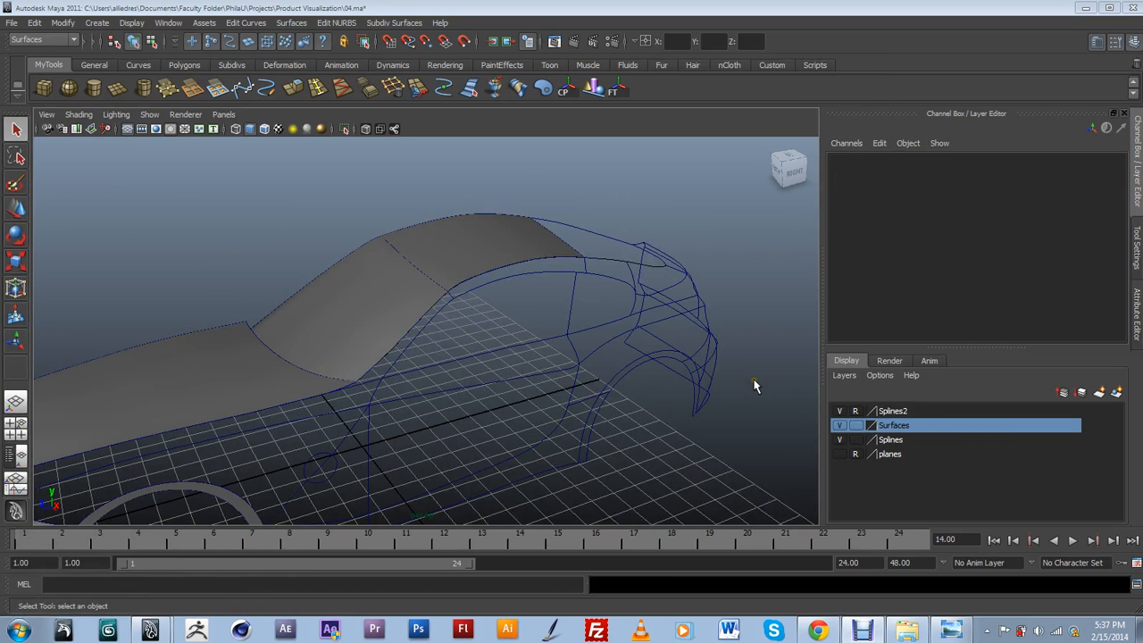
{"action": "left_click_drag", "start_coordinate": [753, 386], "coordinate": [536, 329], "text": "alt"}
{"action": "left_click_drag", "start_coordinate": [608, 323], "coordinate": [487, 362], "text": "alt"}
{"action": "middle_click_drag", "start_coordinate": [486, 361], "coordinate": [455, 325], "text": "alt"}
{"action": "right_click_drag", "start_coordinate": [454, 326], "coordinate": [492, 325], "text": "alt"}
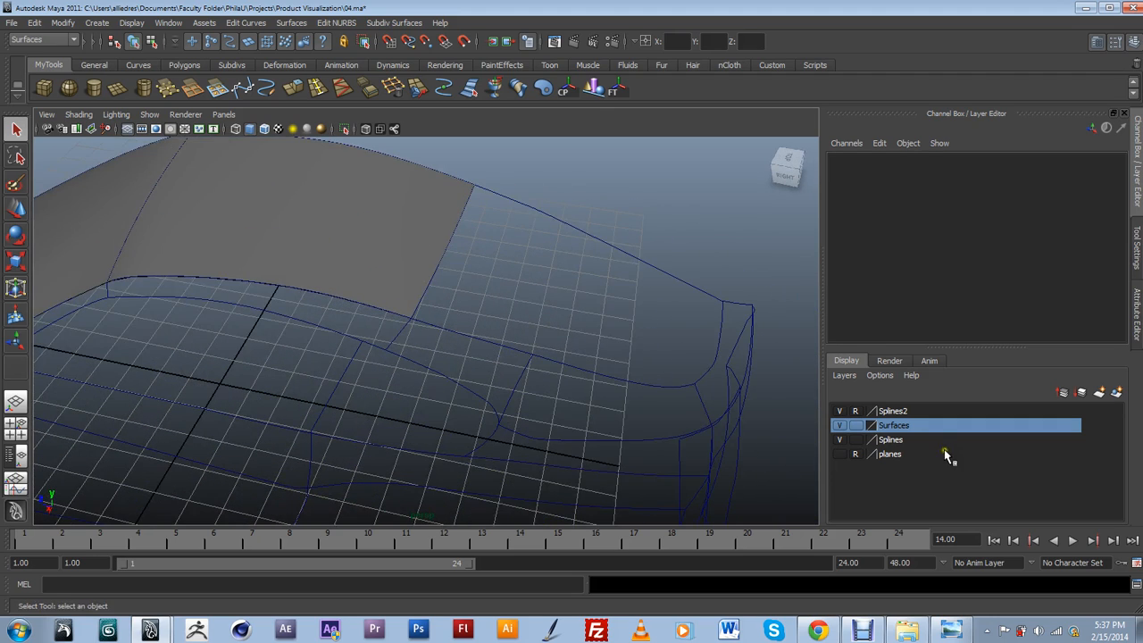
Hide the Surfaces layer and inspect the cross curve and side curve behind the roof.
{"action": "left_click", "coordinate": [839, 425]}
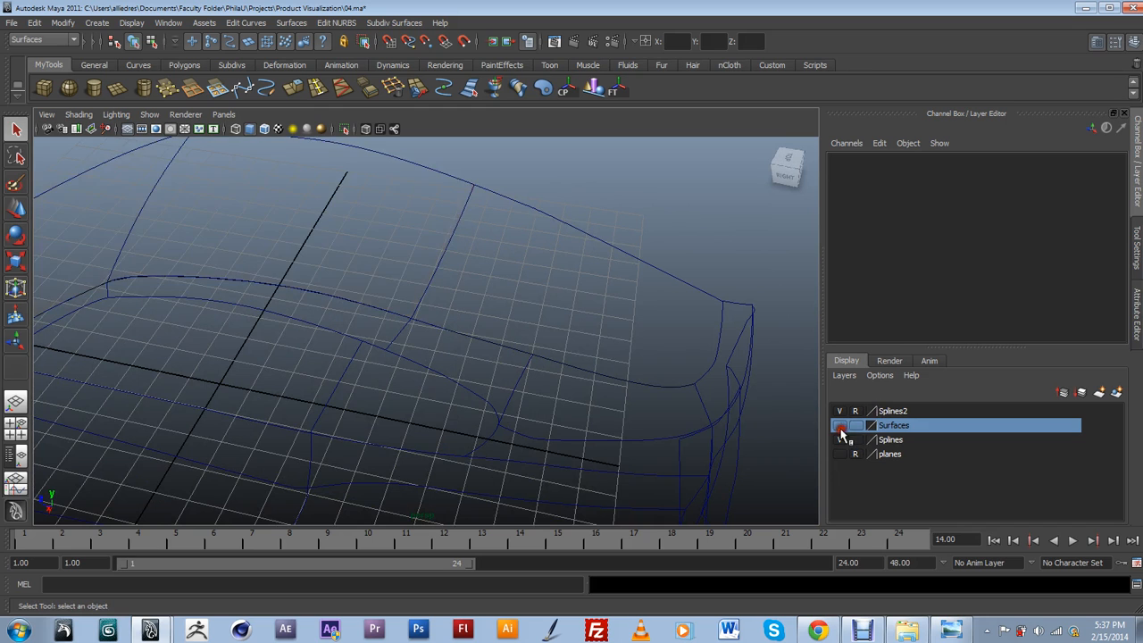
{"action": "left_click_drag", "start_coordinate": [497, 334], "coordinate": [313, 267], "text": "alt"}
{"action": "left_click", "coordinate": [318, 270]}
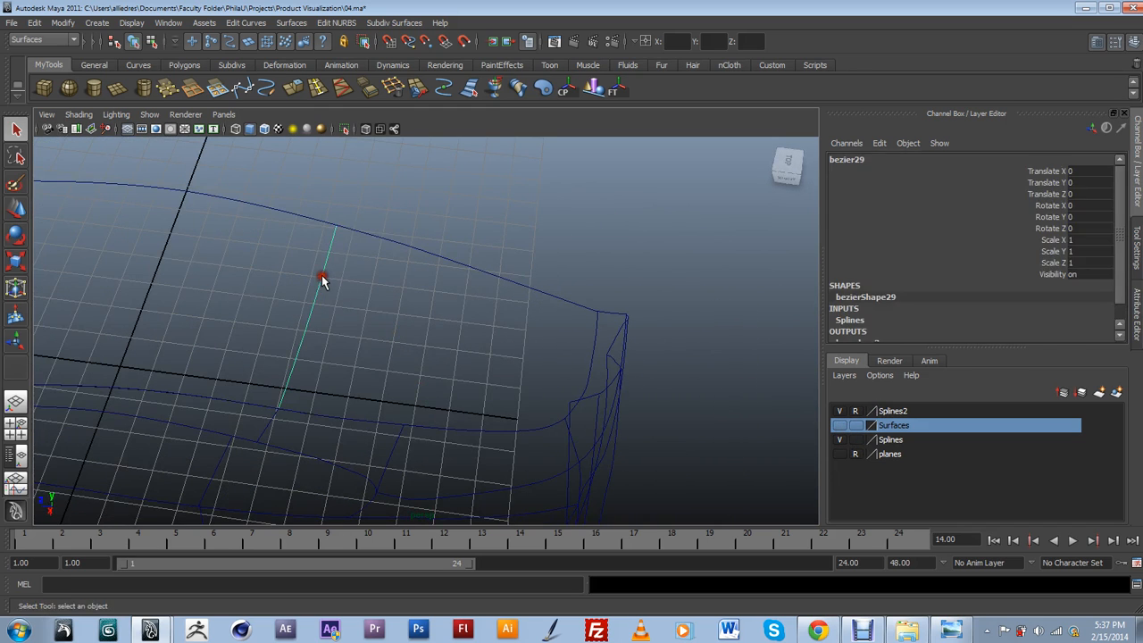
{"action": "left_click_drag", "start_coordinate": [436, 293], "coordinate": [408, 343], "text": "alt"}
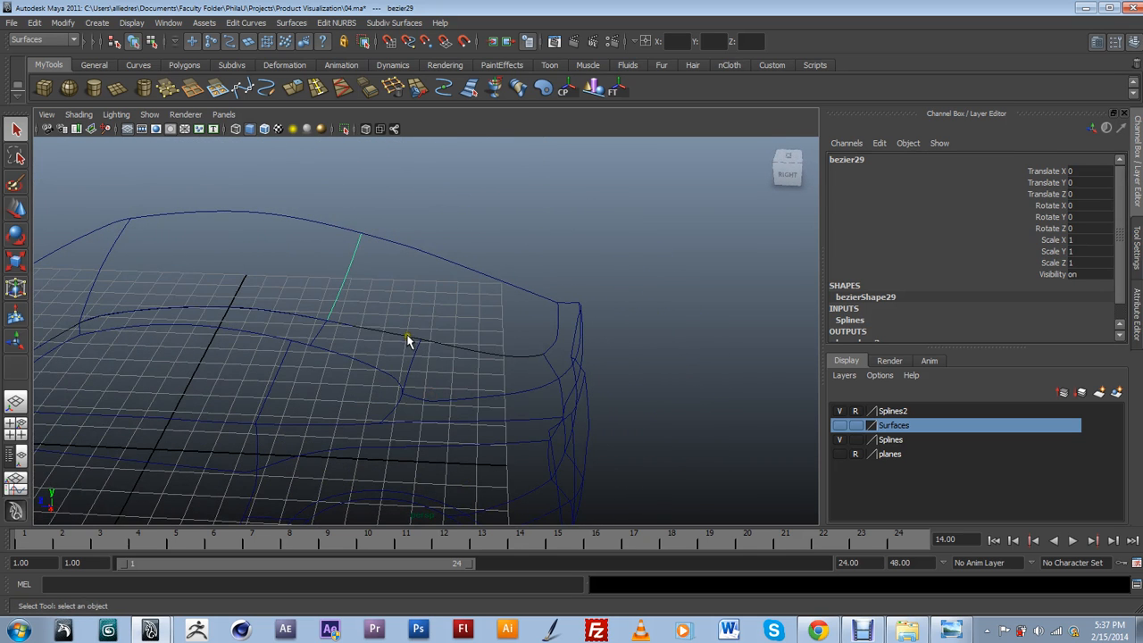
{"action": "left_click", "coordinate": [407, 336]}
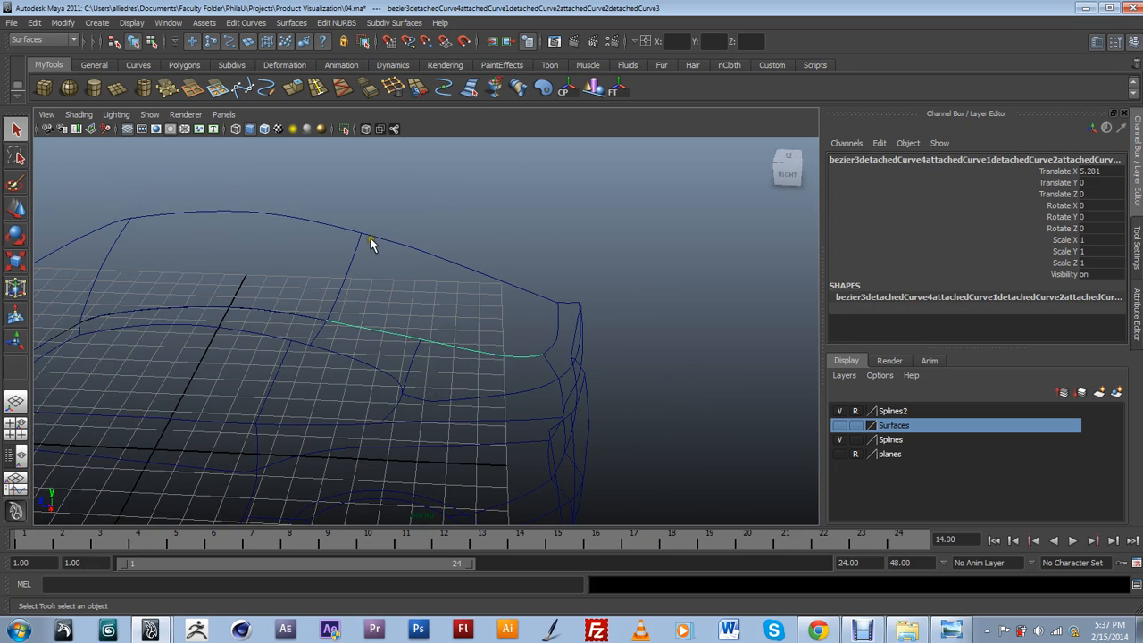
{"action": "left_click_drag", "start_coordinate": [572, 373], "coordinate": [586, 362], "text": "alt"}
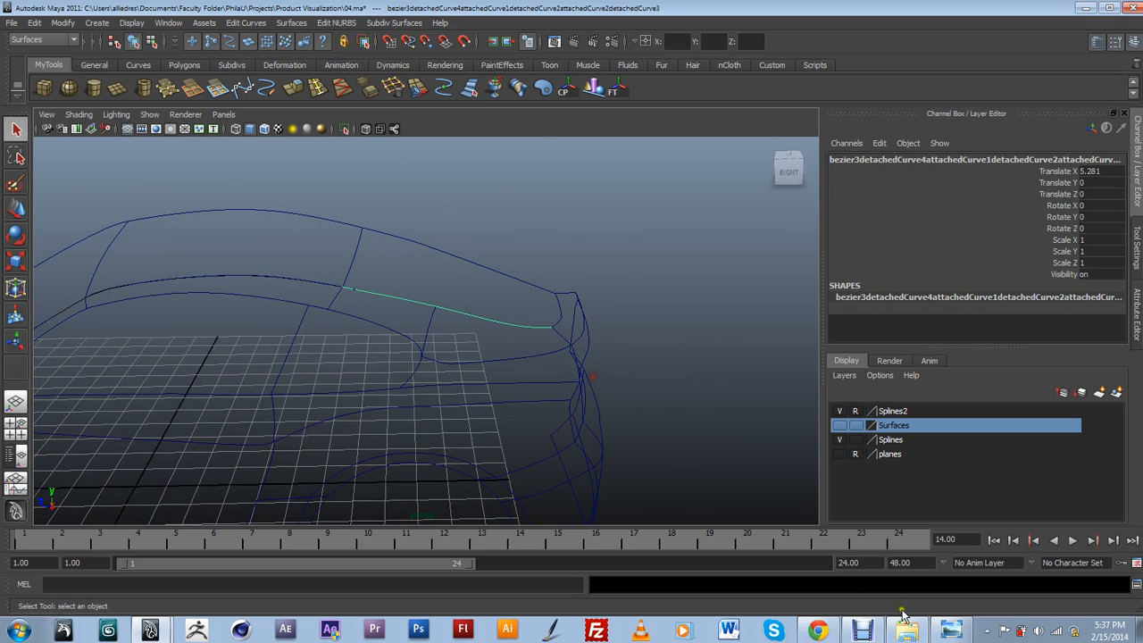
Switch to Windows Photo Viewer and browse the BMW Z4 coupe reference photos for the shape of the rear.
{"action": "left_click", "coordinate": [951, 629]}
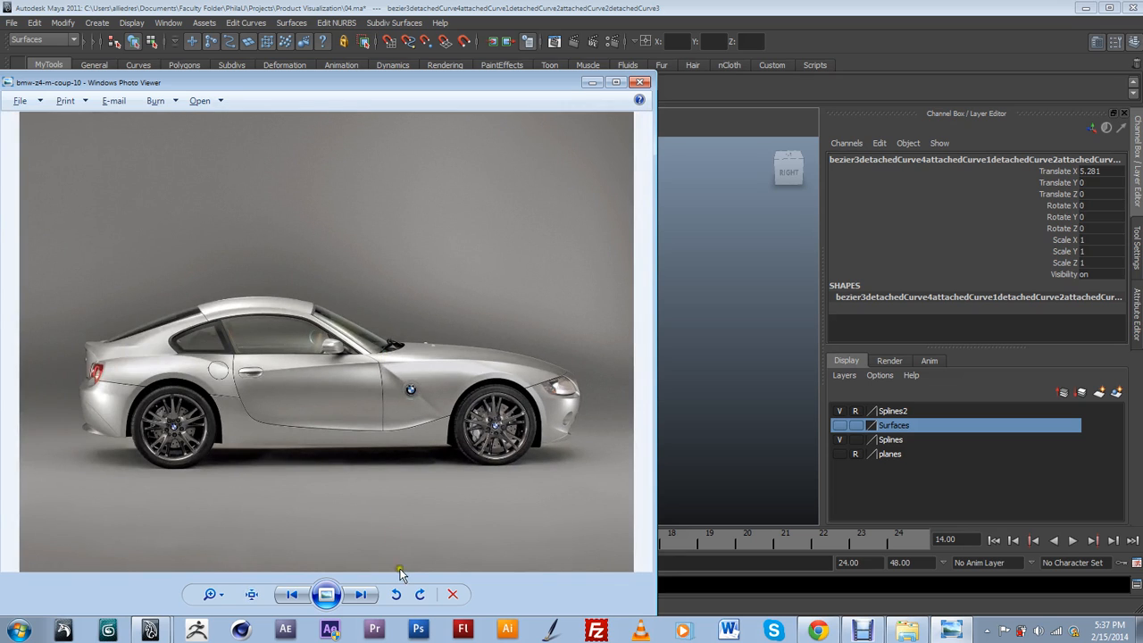
{"action": "left_click", "coordinate": [360, 594]}
{"action": "left_click", "coordinate": [360, 594]}
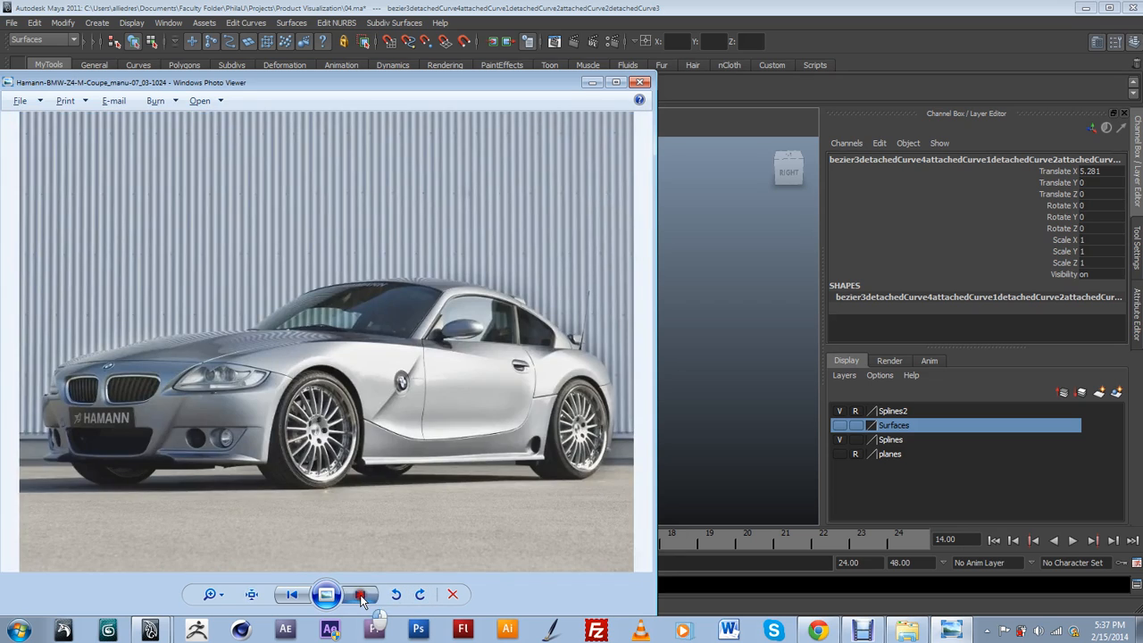
{"action": "left_click", "coordinate": [360, 594]}
{"action": "left_click", "coordinate": [594, 85]}
Identify the rear cross curve, centerline curve and side curve that bound the section behind the roof.
{"action": "left_click_drag", "start_coordinate": [545, 253], "coordinate": [513, 377], "text": "alt"}
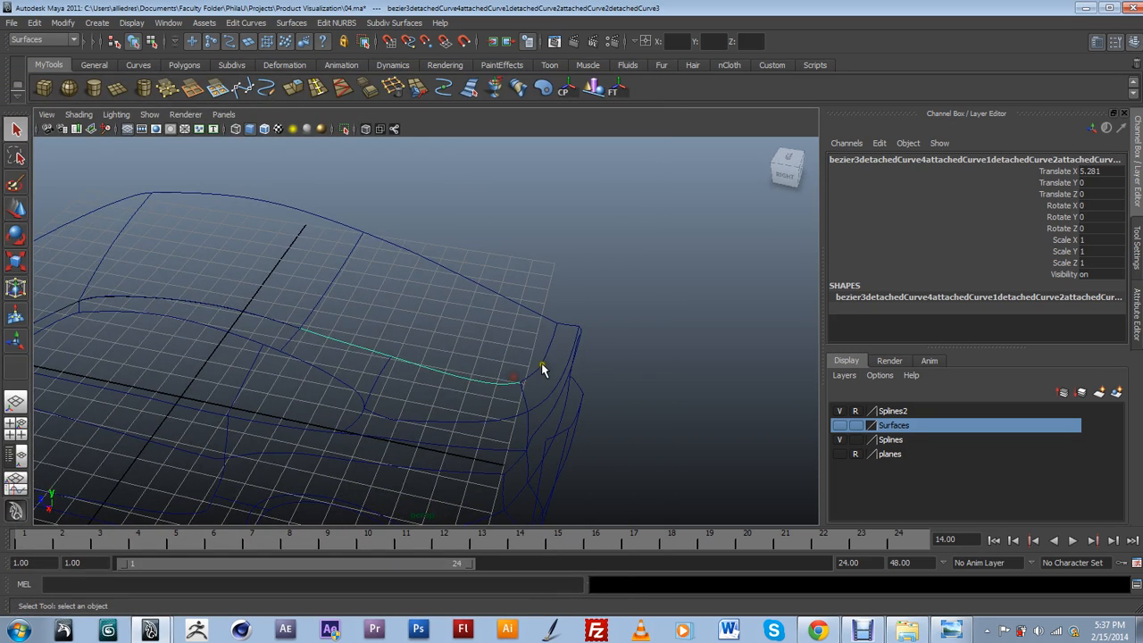
{"action": "left_click", "coordinate": [542, 369]}
{"action": "left_click", "coordinate": [343, 268]}
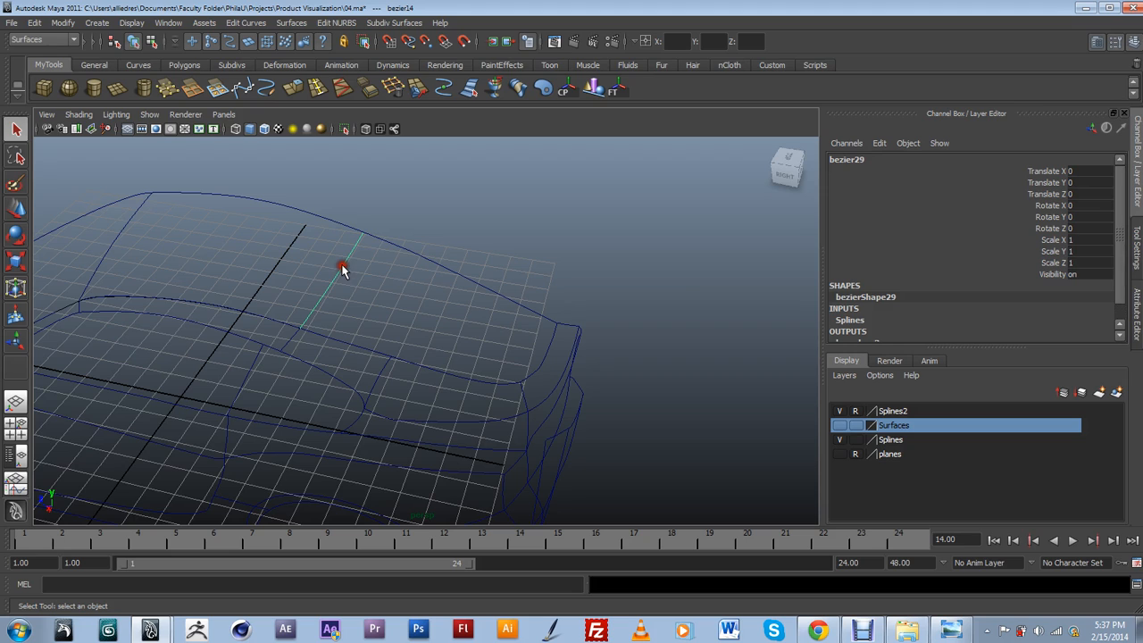
{"action": "left_click", "coordinate": [542, 366]}
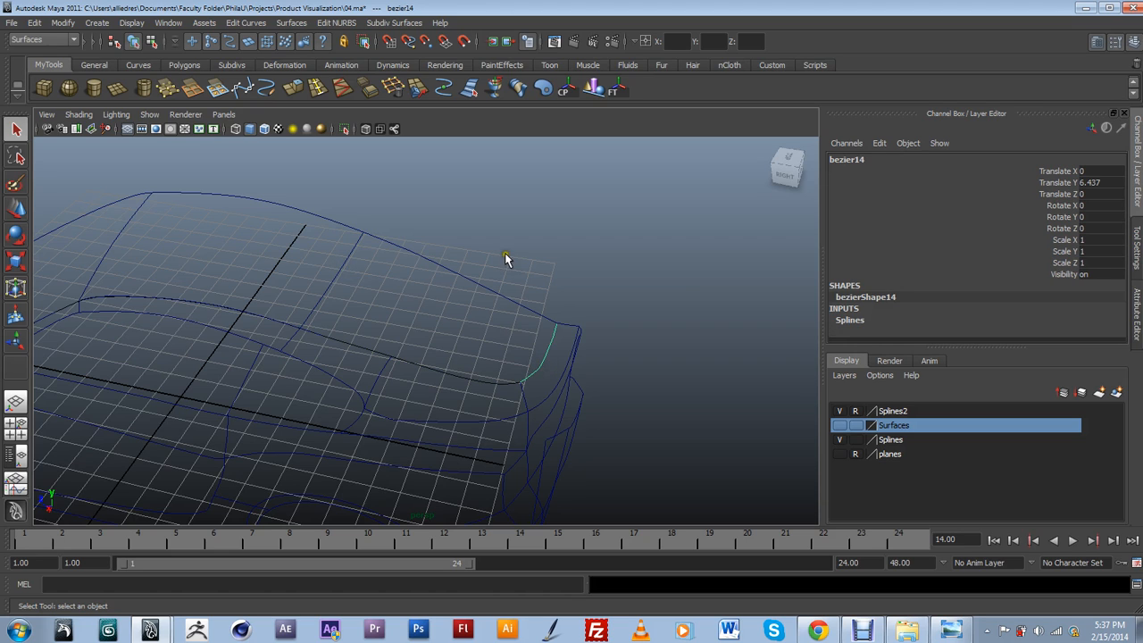
{"action": "left_click", "coordinate": [480, 287], "text": "shift"}
{"action": "left_click", "coordinate": [433, 395], "text": "shift"}
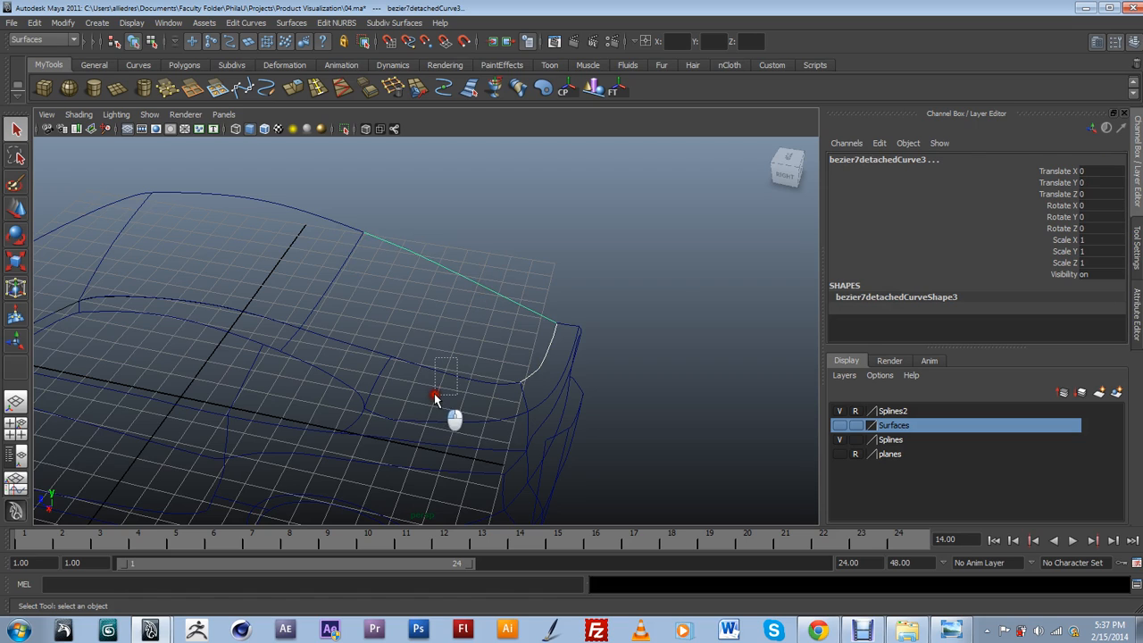
{"action": "left_click", "coordinate": [506, 298]}
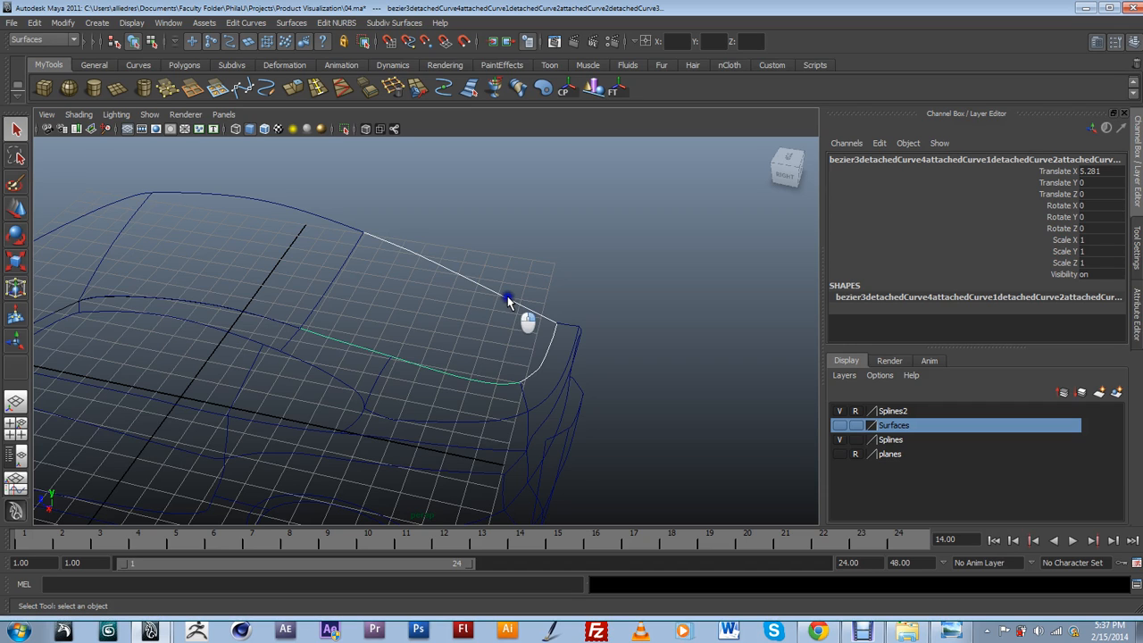
Check individually that the rear section's centerline, rear cross curve and side curve are separate curves.
{"action": "left_click", "coordinate": [499, 289]}
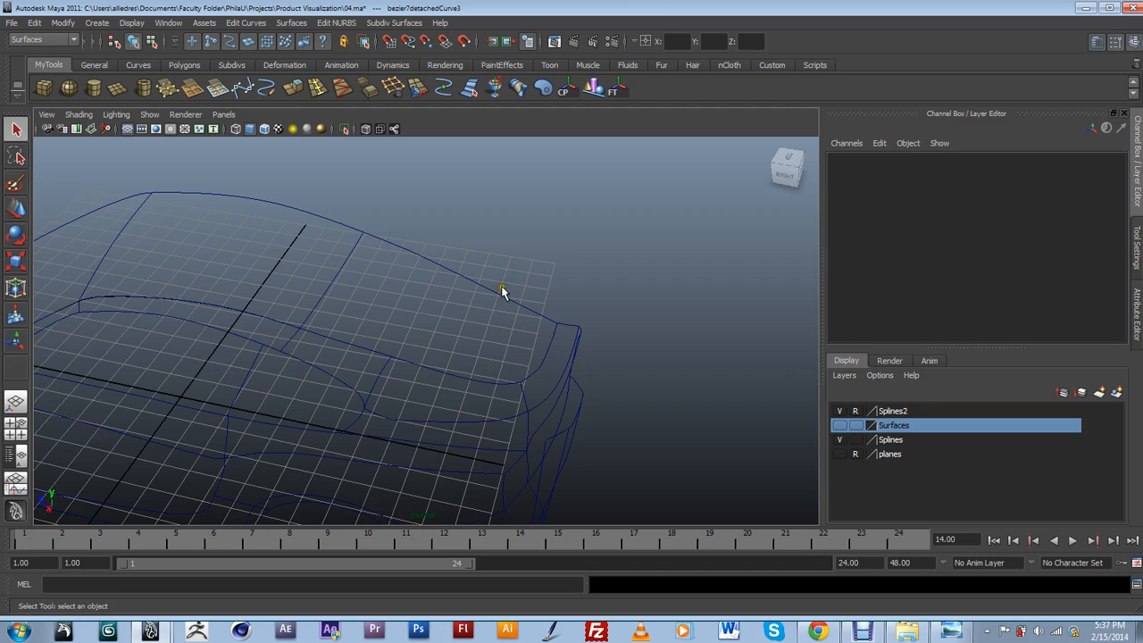
{"action": "left_click", "coordinate": [496, 301]}
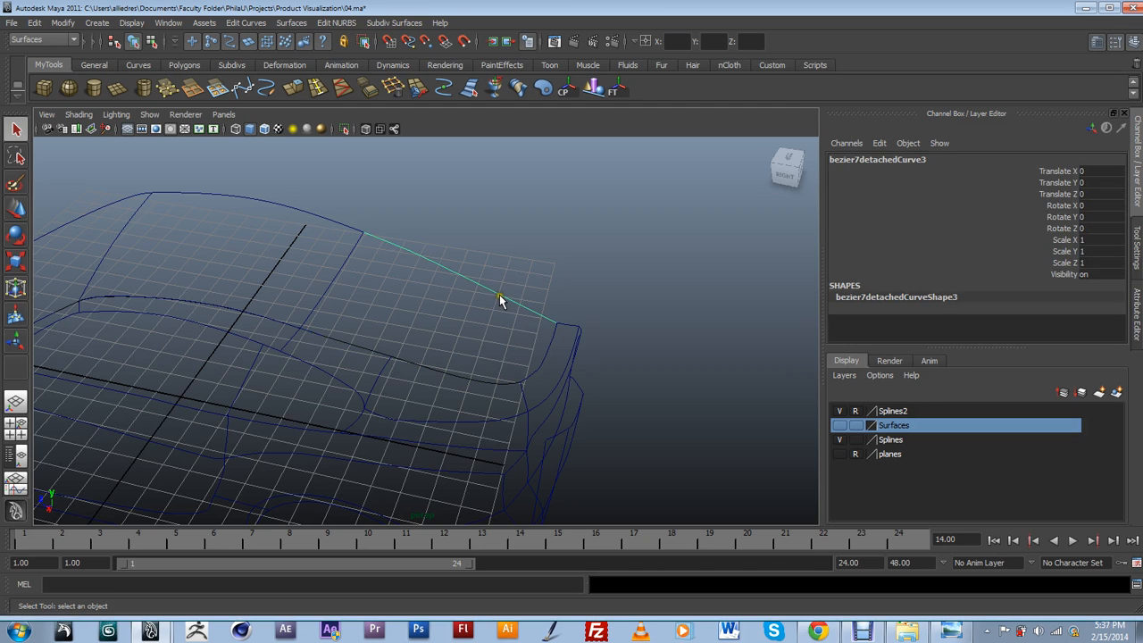
{"action": "left_click", "coordinate": [499, 296]}
{"action": "left_click", "coordinate": [549, 352]}
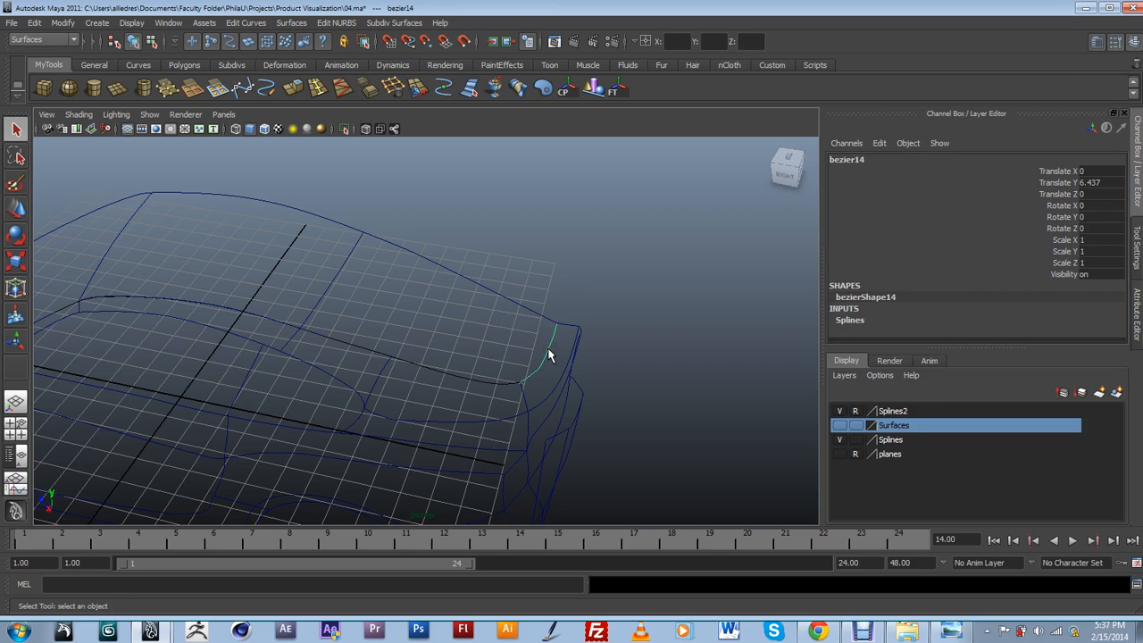
{"action": "left_click", "coordinate": [548, 352]}
{"action": "left_click", "coordinate": [453, 382]}
{"action": "left_click", "coordinate": [452, 379]}
{"action": "mouse_move", "coordinate": [466, 372]}
{"action": "left_mouse_down"}
{"action": "mouse_move", "coordinate": [459, 396]}
{"action": "mouse_move", "coordinate": [452, 378]}
{"action": "left_mouse_up"}
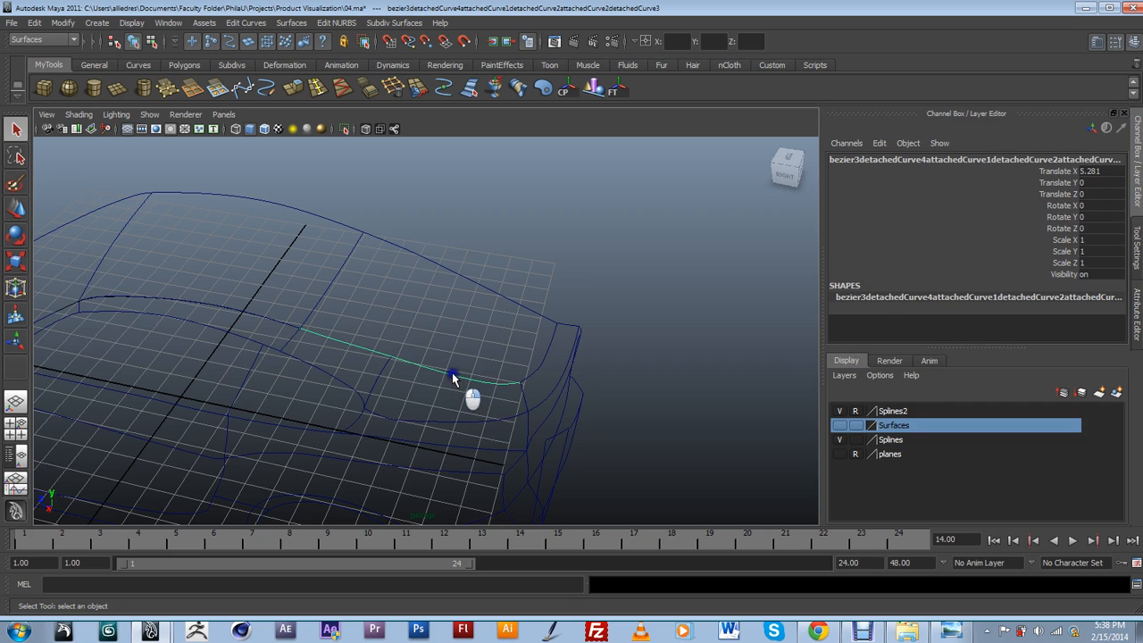
Compare the span counts of the rear section's front and rear cross curves.
{"action": "left_click", "coordinate": [336, 278]}
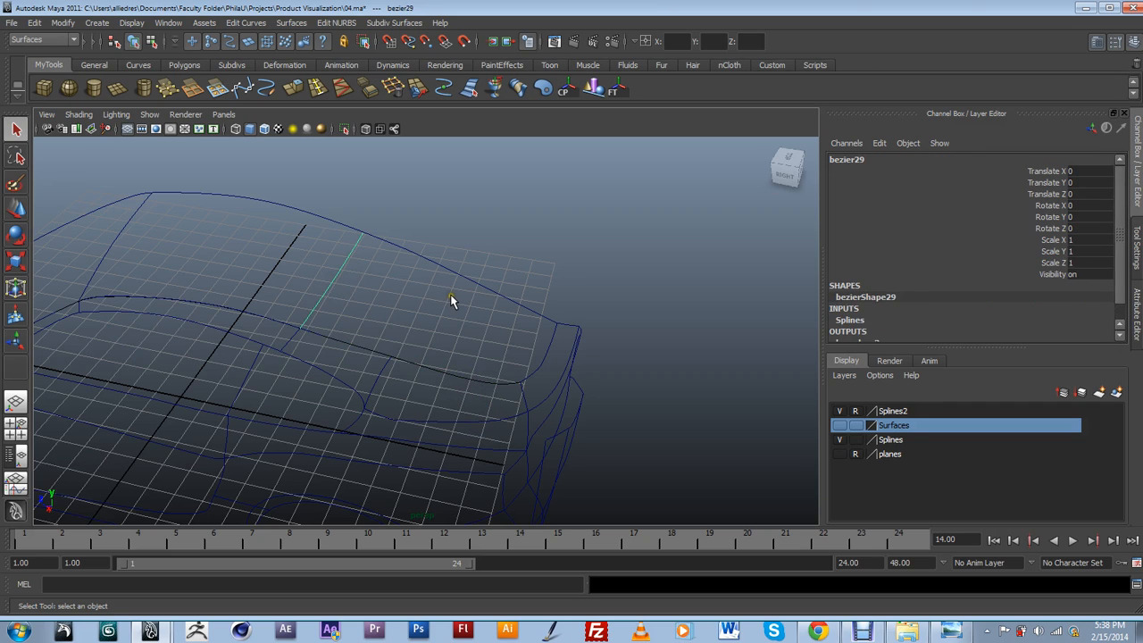
{"action": "left_click", "coordinate": [1136, 308]}
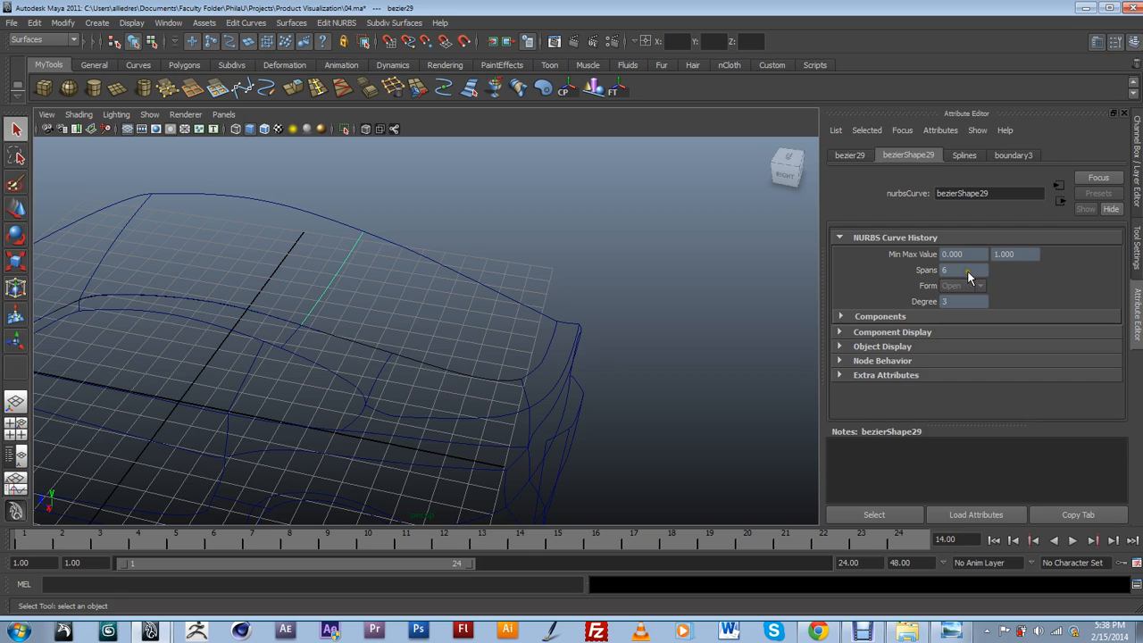
{"action": "left_click", "coordinate": [542, 355]}
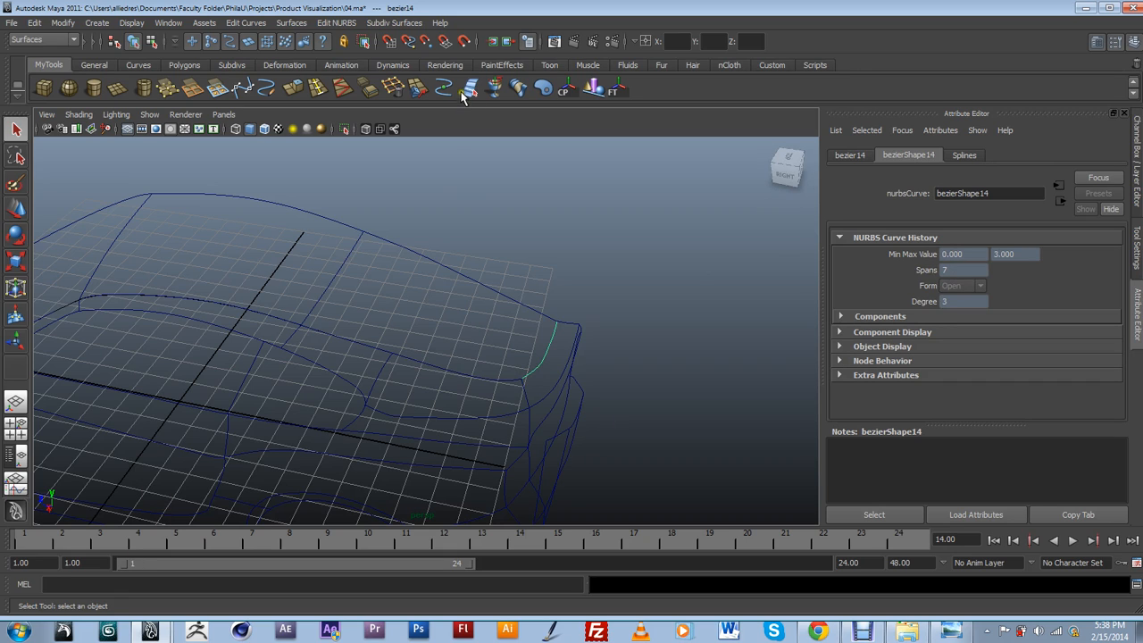
Float the Edit Curves commands as a separate palette over the viewport.
{"action": "left_click", "coordinate": [294, 23]}
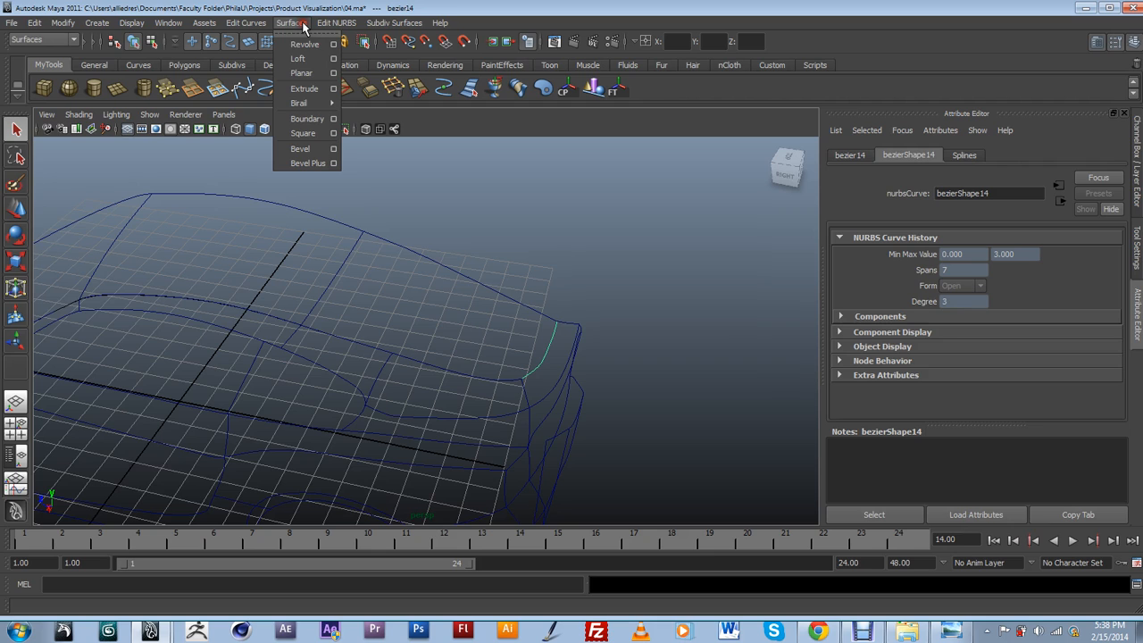
{"action": "mouse_move", "coordinate": [330, 25]}
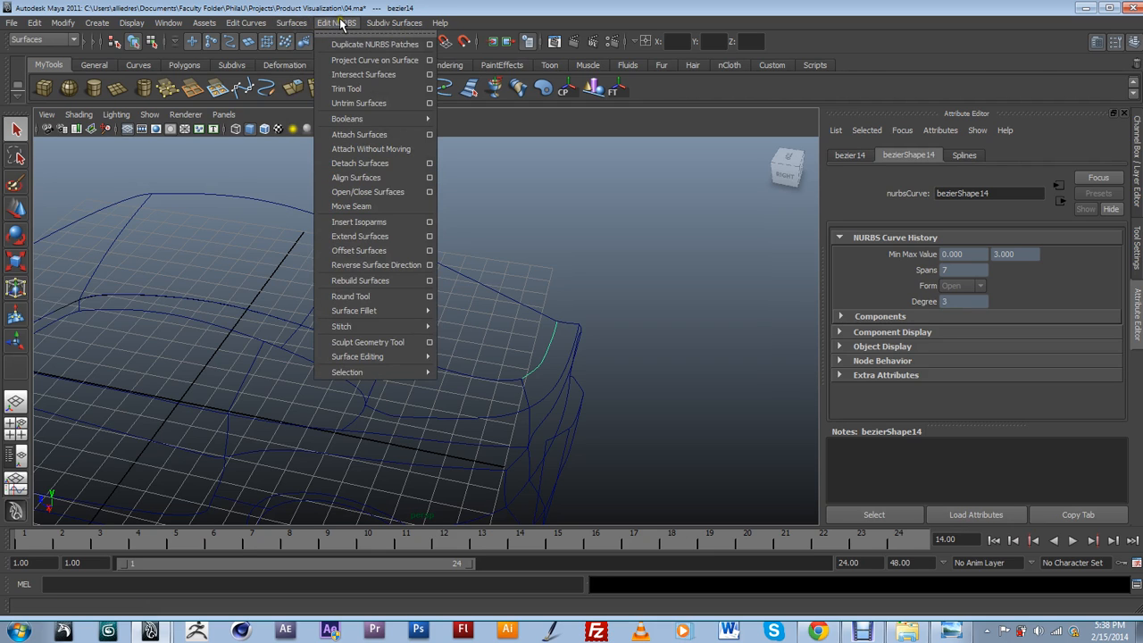
{"action": "mouse_move", "coordinate": [257, 27]}
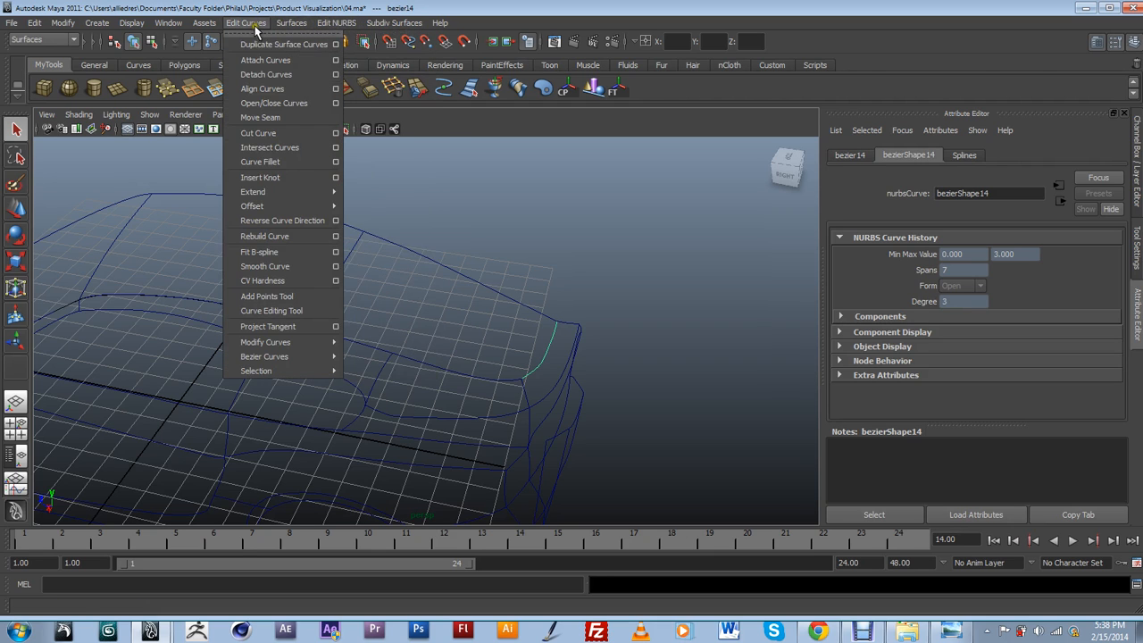
{"action": "left_click", "coordinate": [267, 34]}
{"action": "left_click_drag", "start_coordinate": [288, 30], "coordinate": [660, 79]}
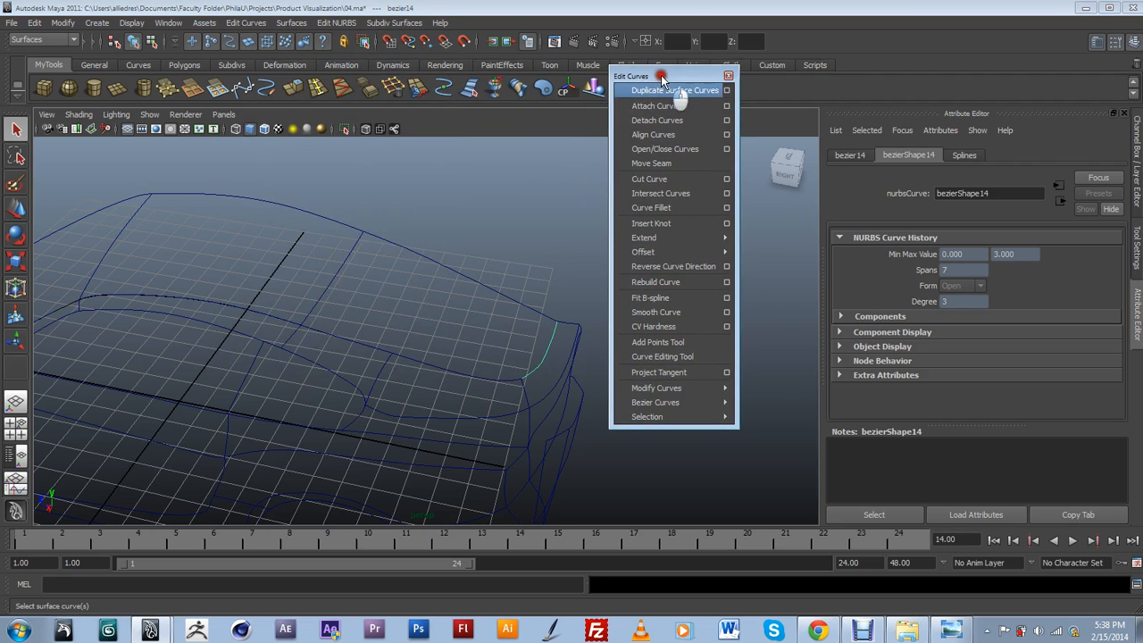
Rebuild the rear cross curve of the section behind the roof as a uniform cubic curve with 6 spans.
{"action": "left_click", "coordinate": [728, 282]}
{"action": "left_click_drag", "start_coordinate": [129, 373], "coordinate": [352, 250]}
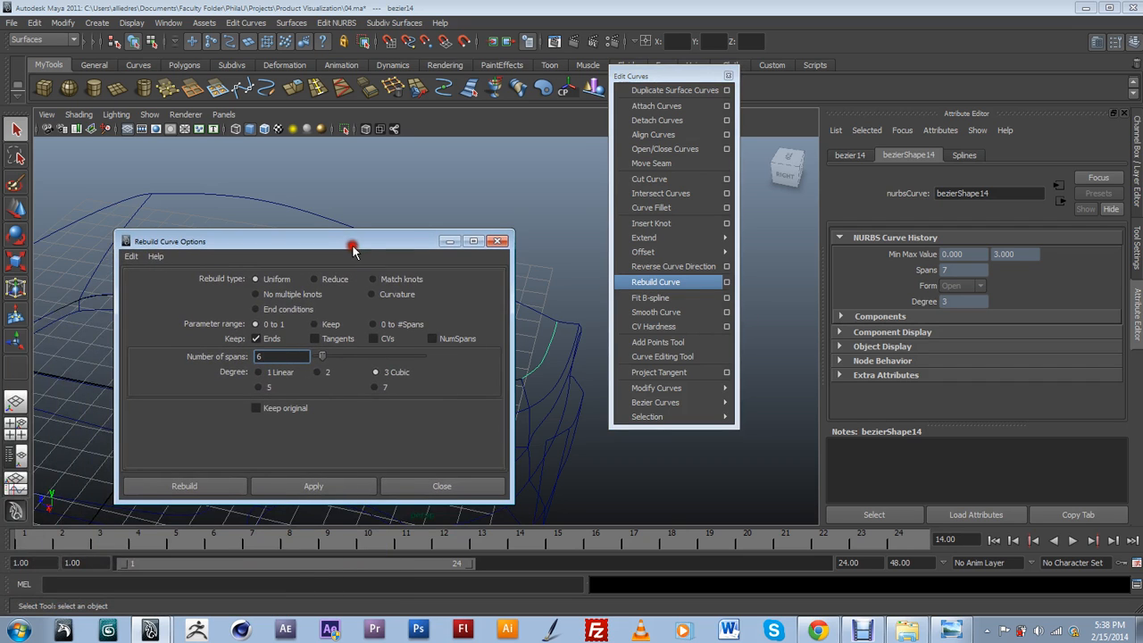
{"action": "left_click", "coordinate": [340, 487]}
{"action": "left_click_drag", "start_coordinate": [407, 242], "coordinate": [197, 266]}
Rebuild the rear section's side curve as a uniform cubic curve with 10 spans and display its edit points.
{"action": "left_click", "coordinate": [457, 272]}
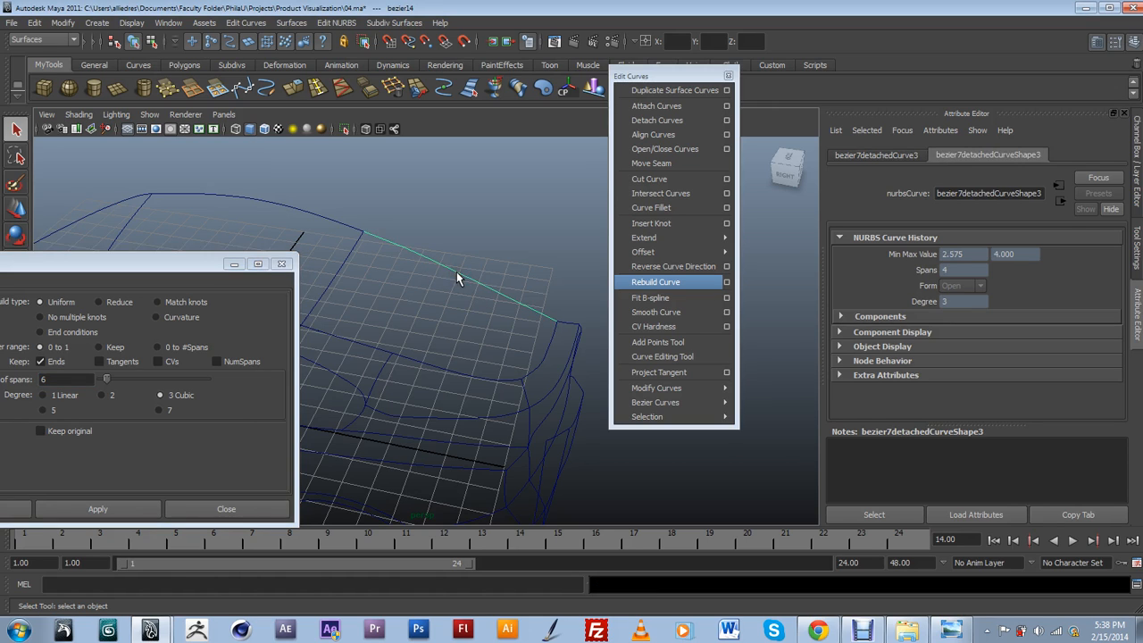
{"action": "left_click", "coordinate": [437, 373]}
{"action": "left_click", "coordinate": [441, 367]}
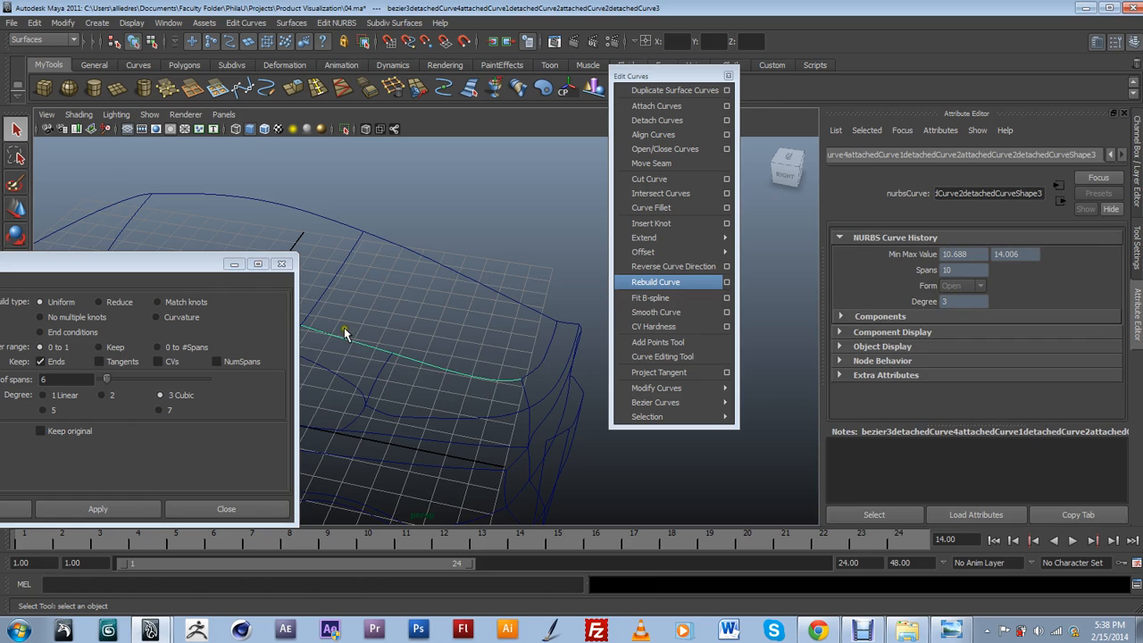
{"action": "left_click_drag", "start_coordinate": [198, 274], "coordinate": [399, 407]}
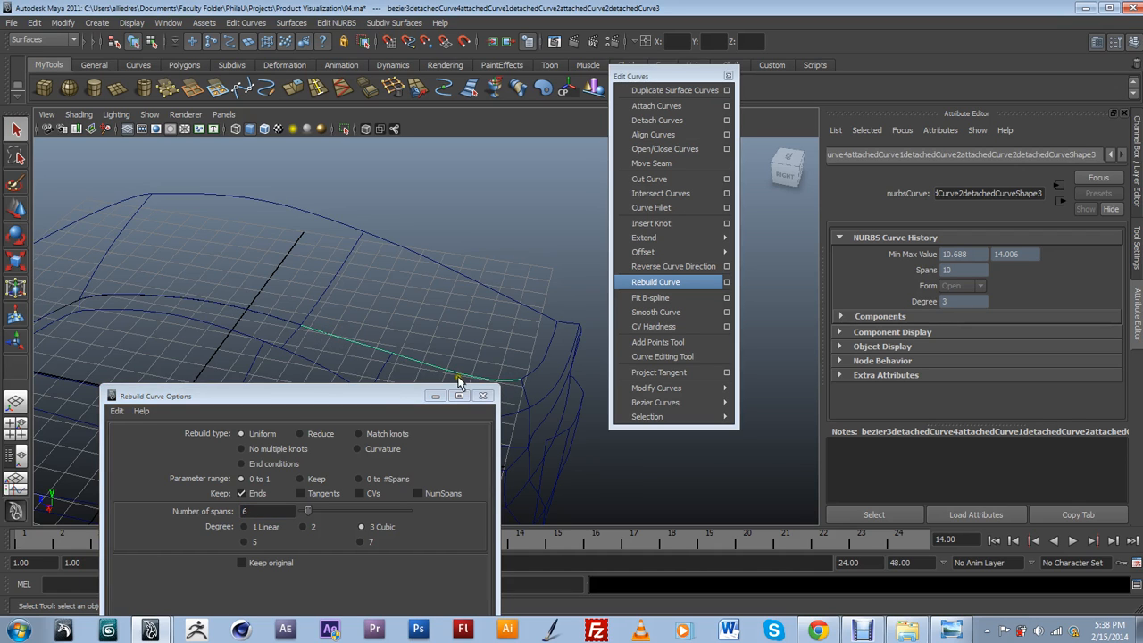
{"action": "left_click_drag", "start_coordinate": [377, 397], "coordinate": [359, 324]}
{"action": "left_click_drag", "start_coordinate": [287, 432], "coordinate": [293, 433]}
{"action": "left_click_drag", "start_coordinate": [339, 317], "coordinate": [264, 368]}
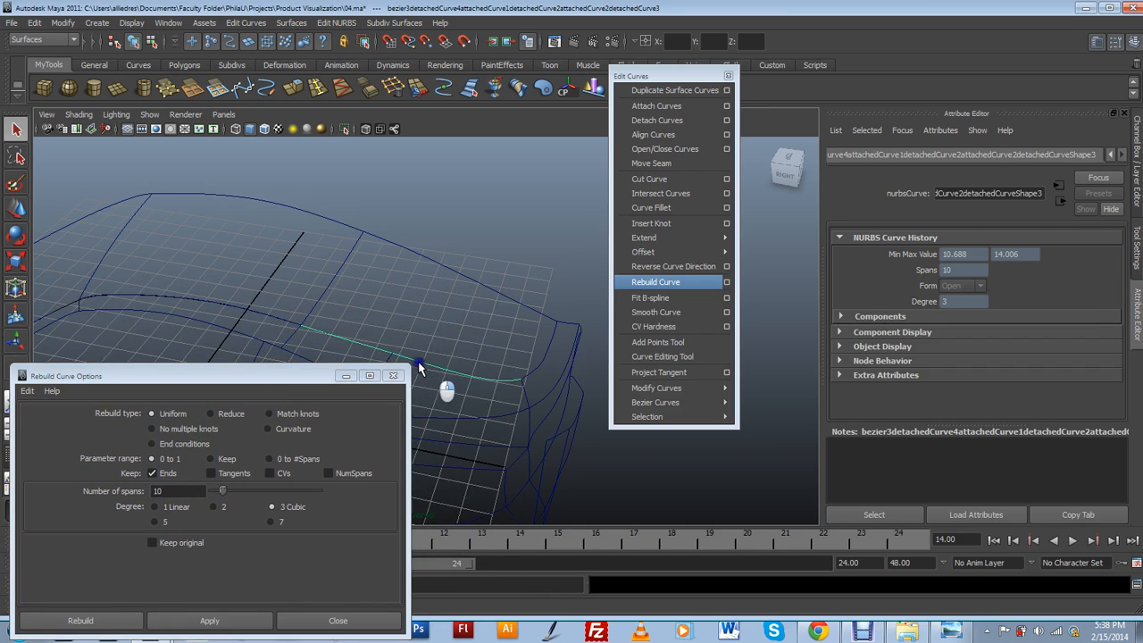
{"action": "right_click_drag", "start_coordinate": [411, 364], "coordinate": [382, 347]}
{"action": "right_click_drag", "start_coordinate": [475, 381], "coordinate": [512, 360]}
{"action": "left_click", "coordinate": [476, 333]}
{"action": "left_click_drag", "start_coordinate": [317, 380], "coordinate": [333, 362]}
{"action": "left_click", "coordinate": [459, 371]}
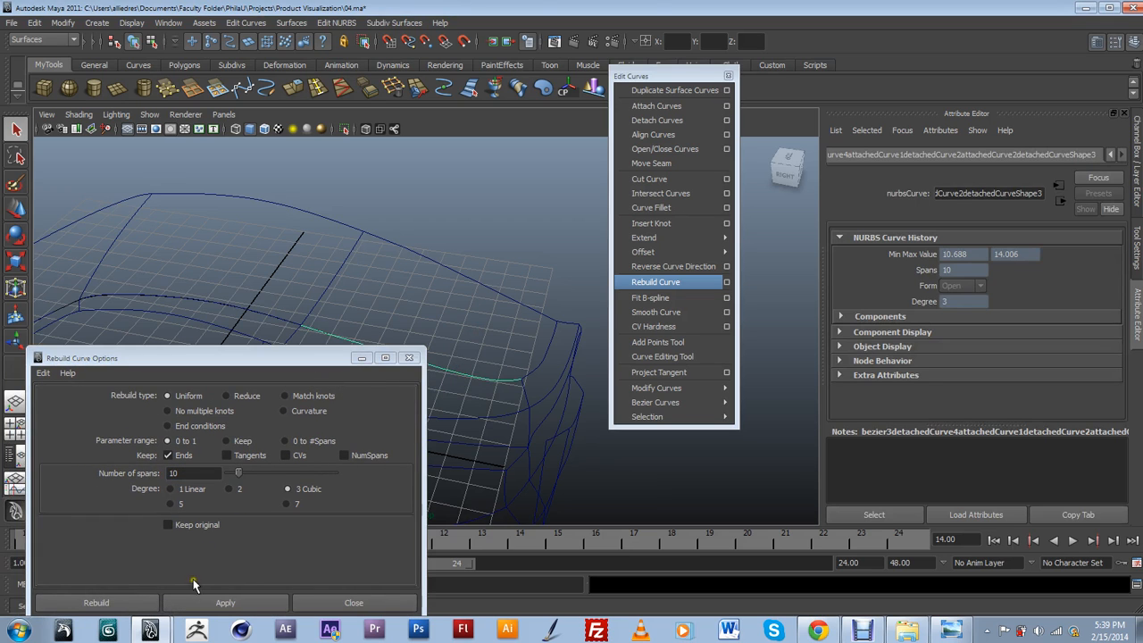
{"action": "left_click", "coordinate": [205, 607]}
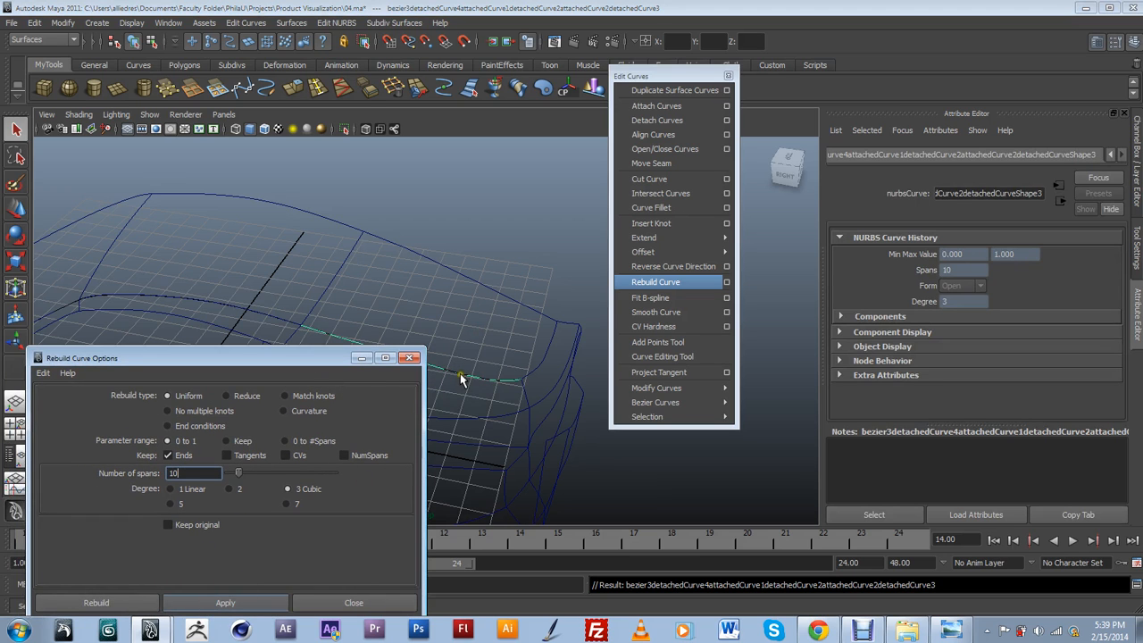
{"action": "right_click_drag", "start_coordinate": [460, 373], "coordinate": [416, 373]}
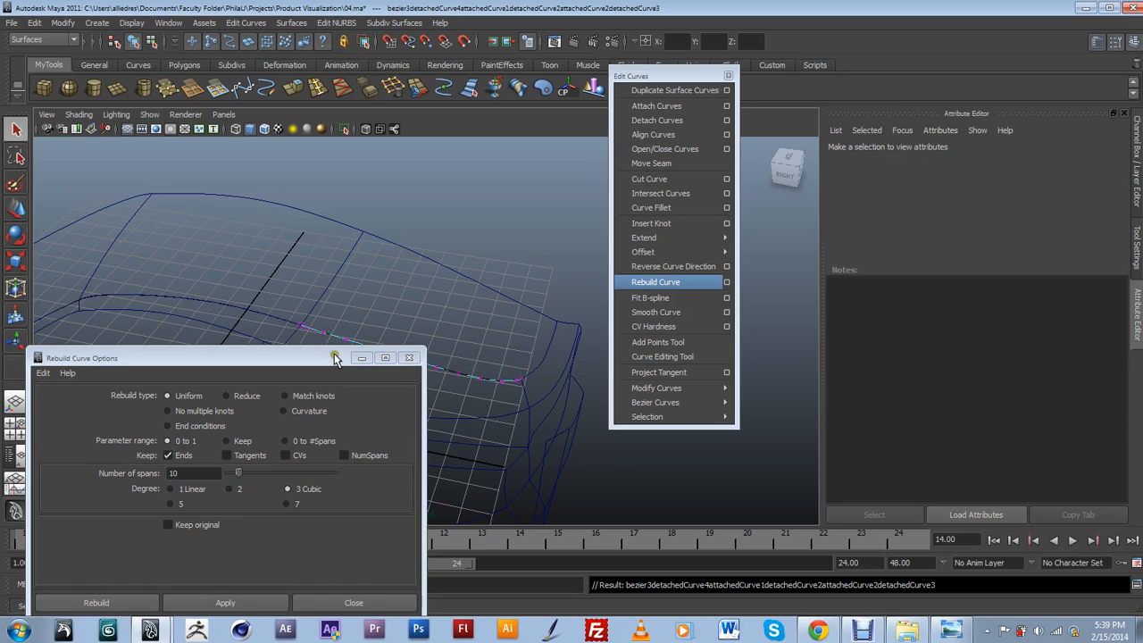
Rebuild the rear section's centerline curve with 10 uniform cubic spans to match the side curve.
{"action": "left_click_drag", "start_coordinate": [334, 354], "coordinate": [308, 327]}
{"action": "left_click", "coordinate": [538, 363]}
{"action": "left_click", "coordinate": [329, 395]}
{"action": "left_click", "coordinate": [507, 297]}
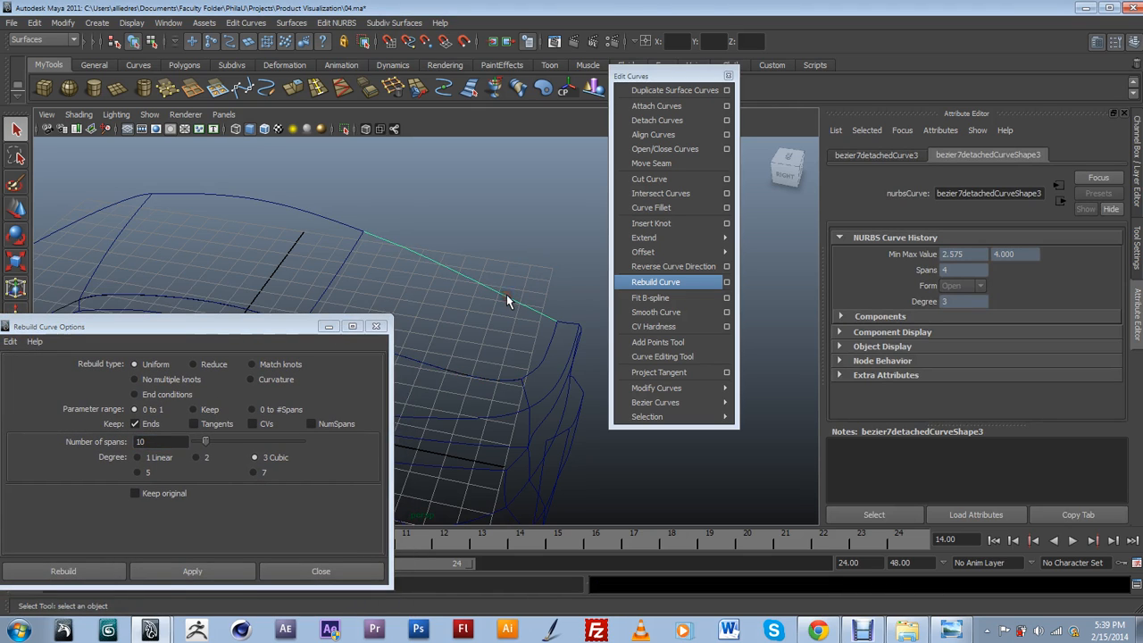
{"action": "left_click", "coordinate": [98, 571]}
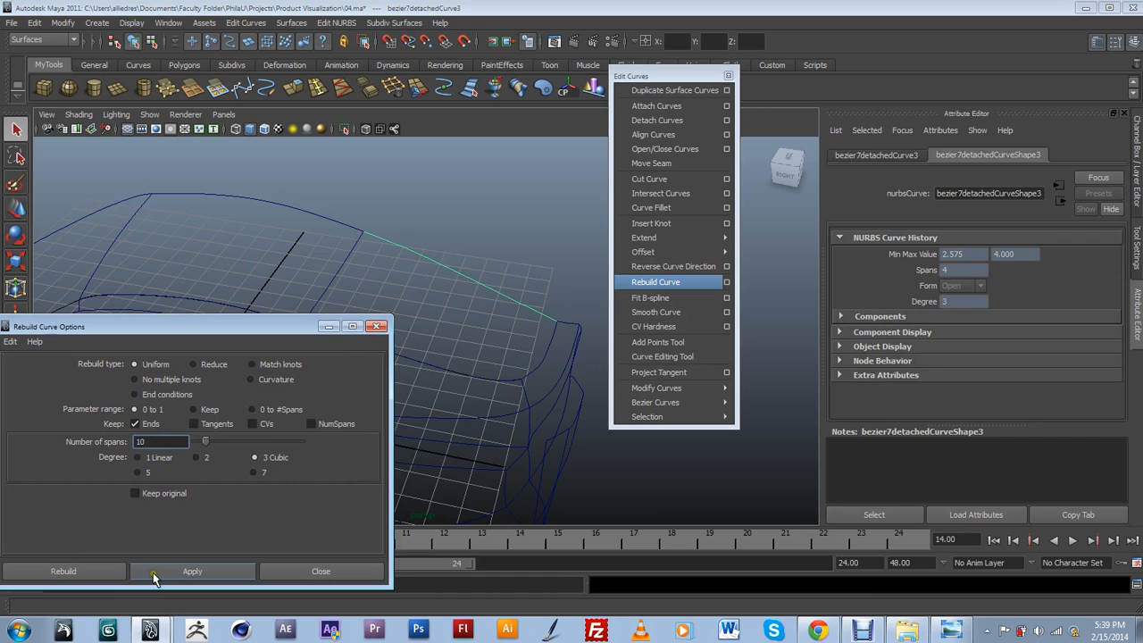
{"action": "left_click", "coordinate": [154, 576]}
{"action": "left_click_drag", "start_coordinate": [291, 324], "coordinate": [208, 419]}
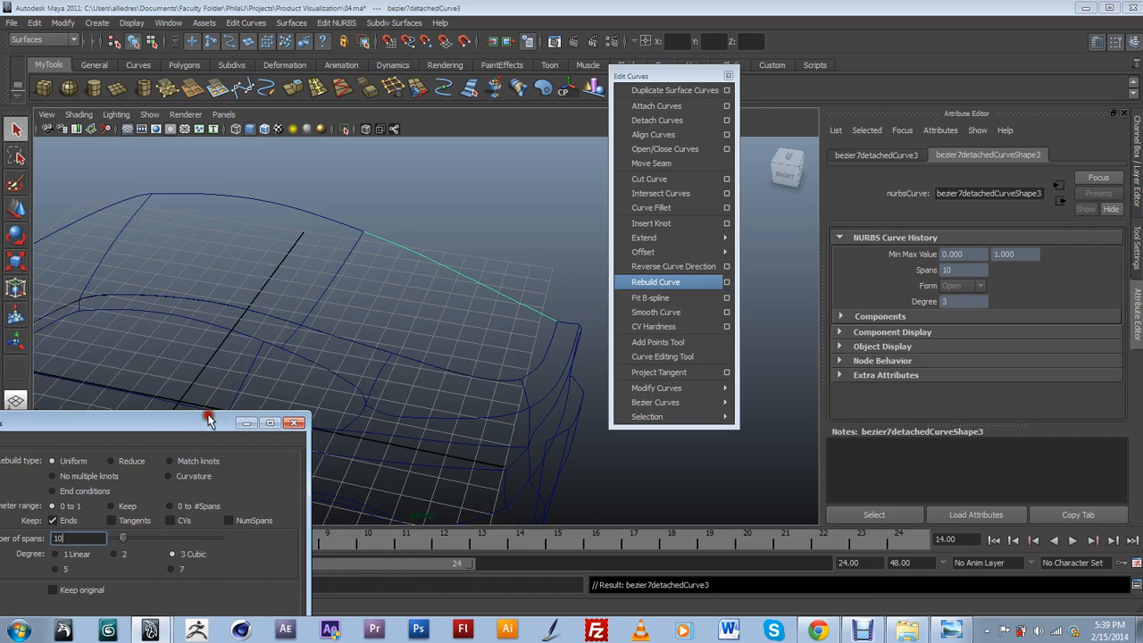
Check the edit point spacing on the rebuilt centerline, side curve and rear cross curve.
{"action": "left_click", "coordinate": [465, 305]}
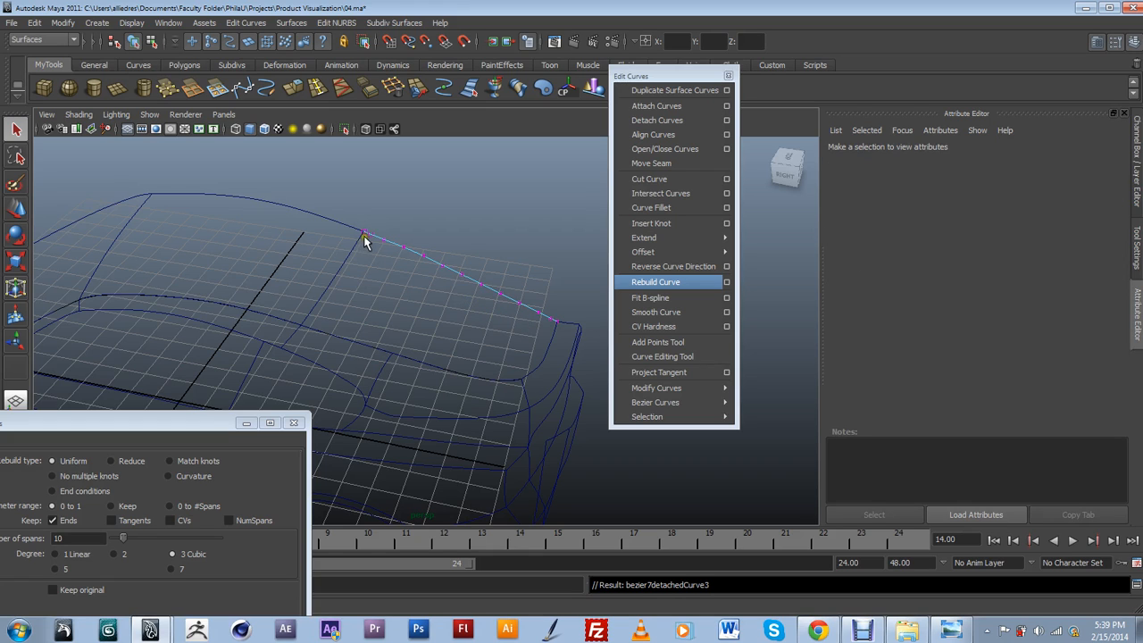
{"action": "left_click", "coordinate": [353, 341]}
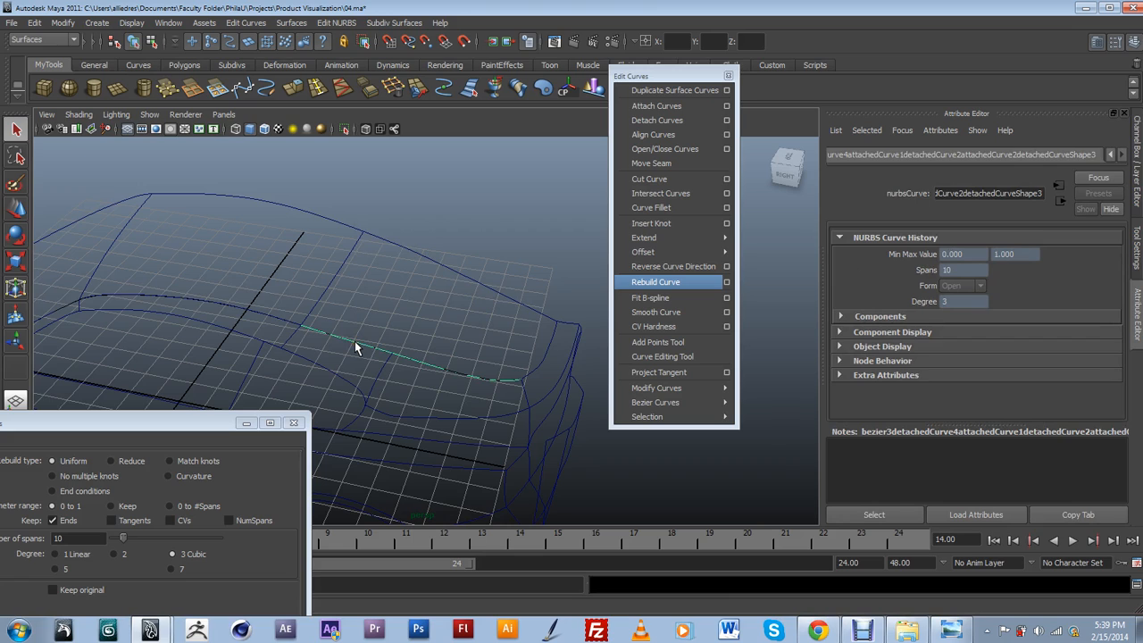
{"action": "right_click_drag", "start_coordinate": [354, 341], "coordinate": [288, 301]}
{"action": "left_click", "coordinate": [318, 303]}
{"action": "left_click", "coordinate": [542, 364]}
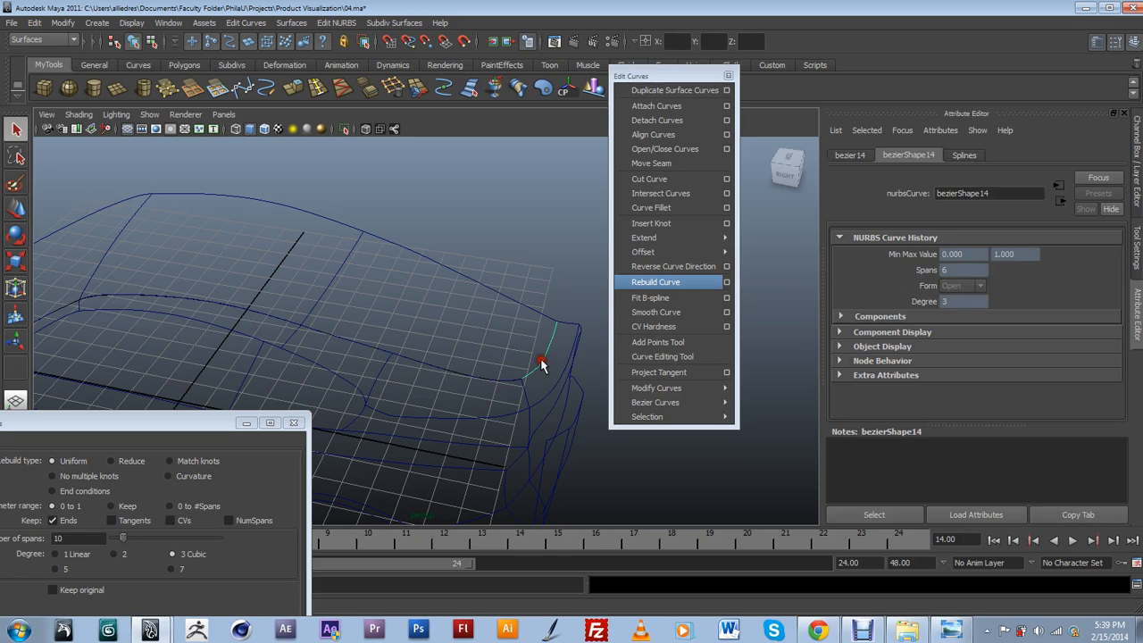
{"action": "right_click_drag", "start_coordinate": [555, 376], "coordinate": [507, 377]}
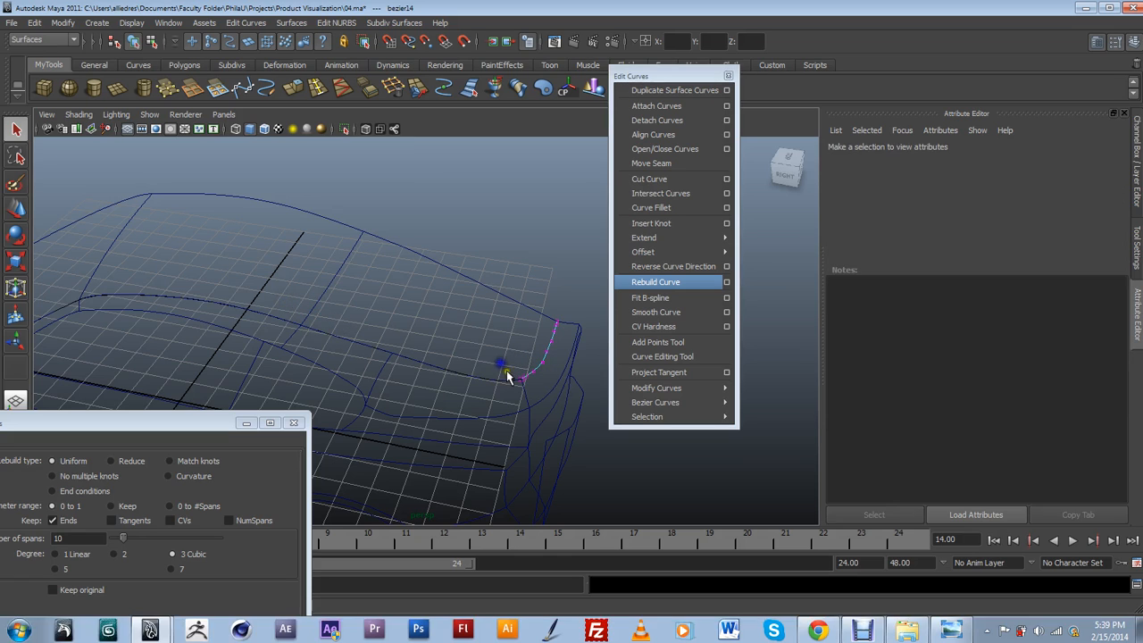
{"action": "left_click", "coordinate": [554, 349]}
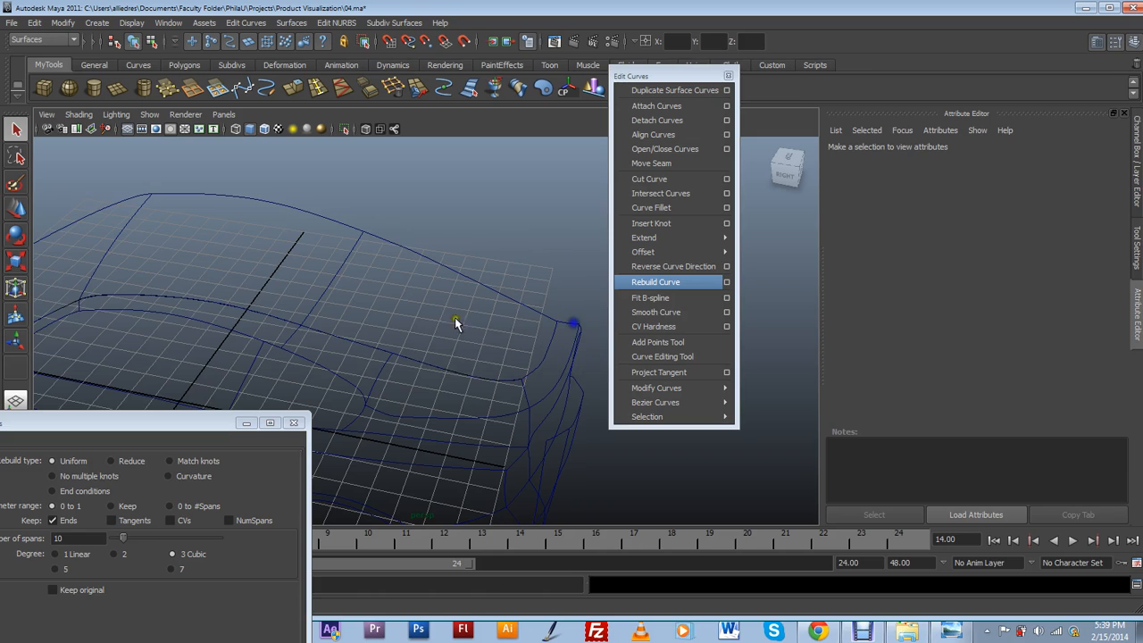
Float the Surfaces commands as a palette and create a Boundary surface from the rear section's two cross curves, centerline and side curve.
{"action": "left_click", "coordinate": [343, 279]}
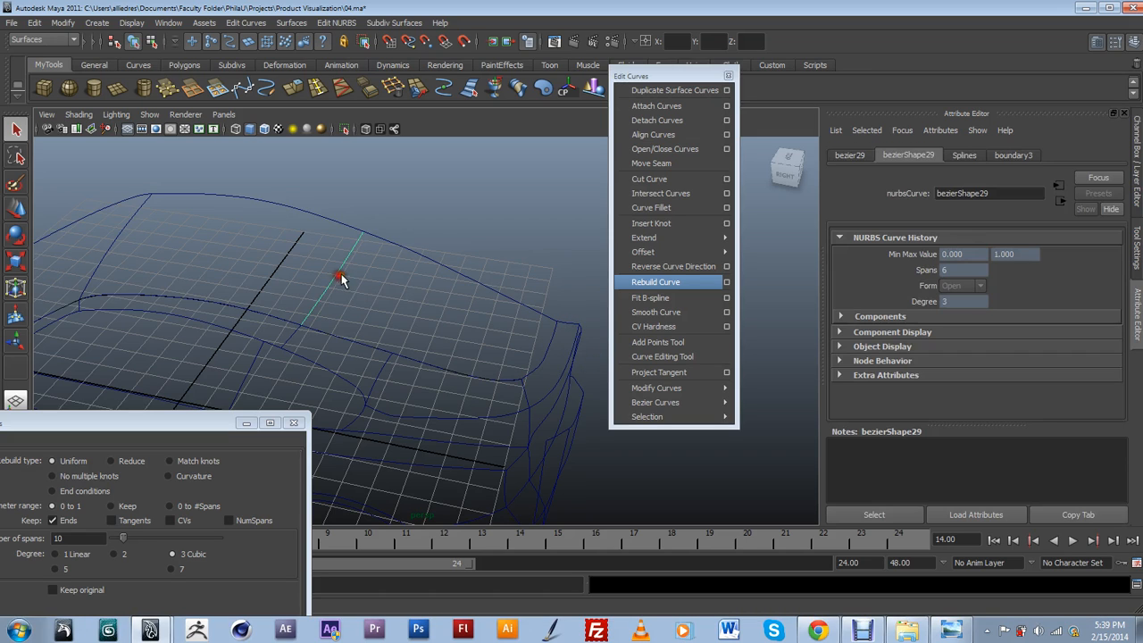
{"action": "left_click", "coordinate": [482, 286]}
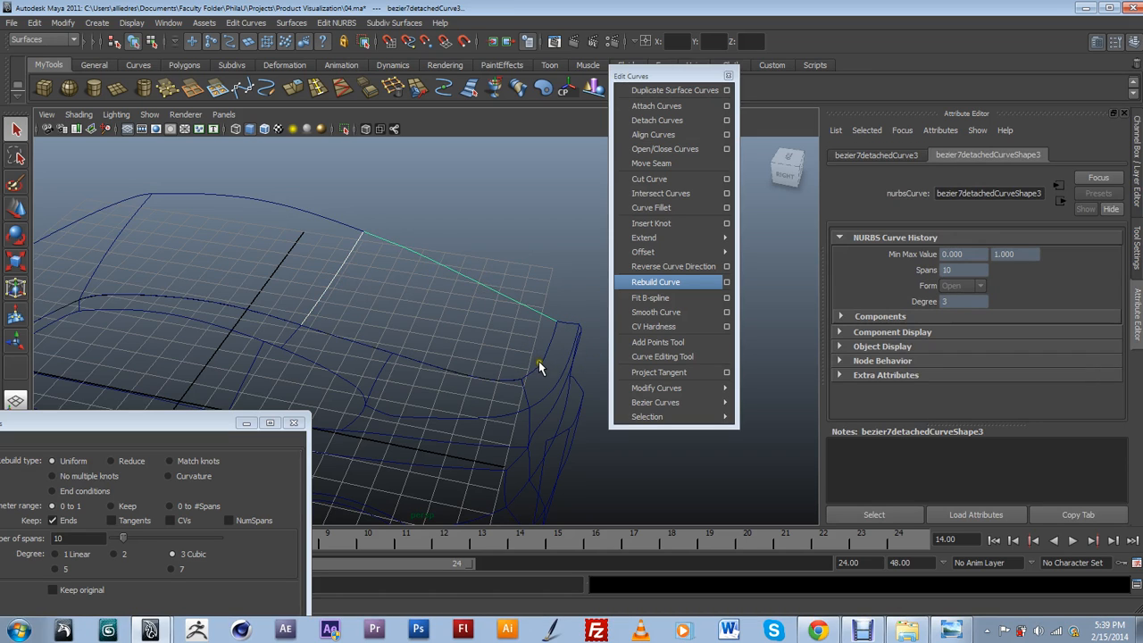
{"action": "left_click", "coordinate": [486, 381], "text": "shift"}
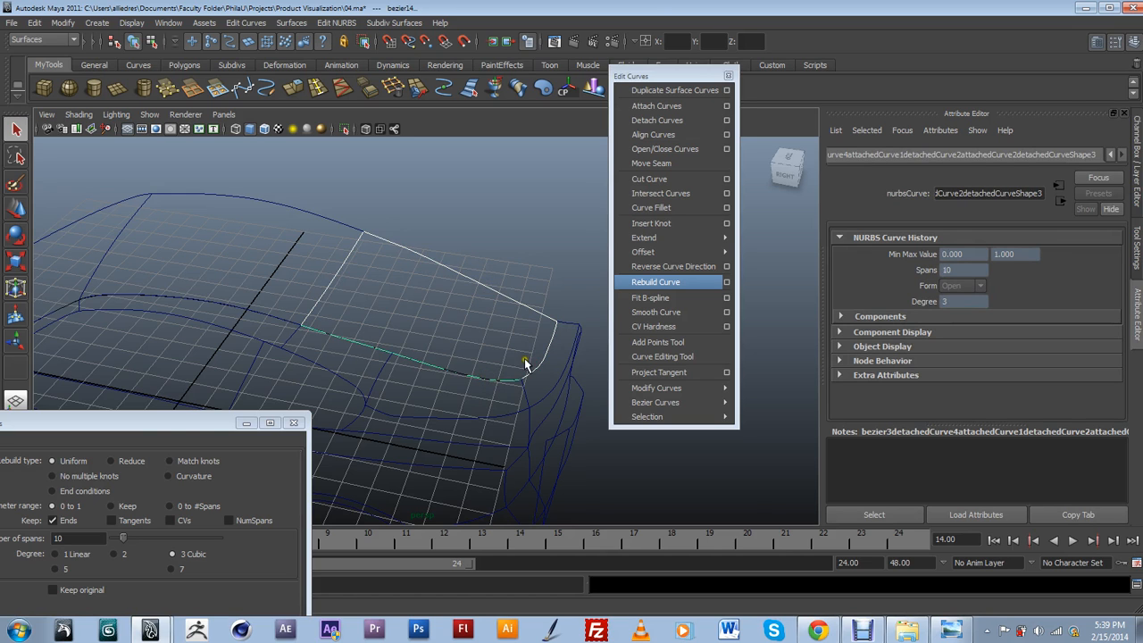
{"action": "left_click_drag", "start_coordinate": [230, 425], "coordinate": [294, 264]}
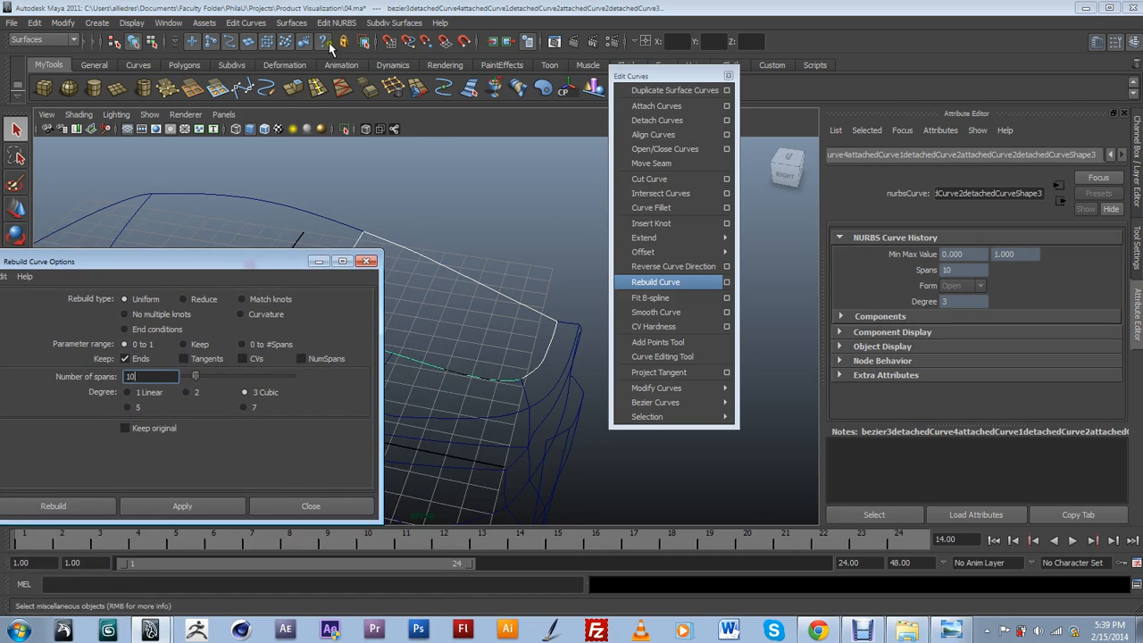
{"action": "left_click", "coordinate": [295, 22]}
{"action": "left_click", "coordinate": [312, 27]}
{"action": "left_click_drag", "start_coordinate": [455, 46], "coordinate": [574, 59]}
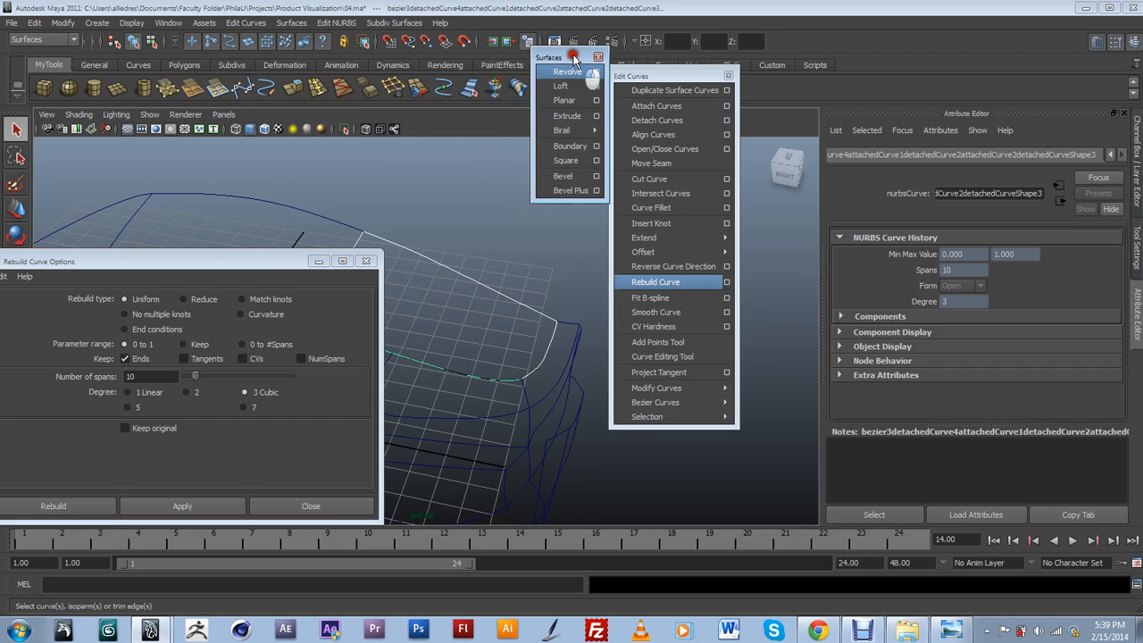
{"action": "left_click", "coordinate": [569, 146]}
{"action": "left_click_drag", "start_coordinate": [268, 260], "coordinate": [212, 319]}
{"action": "left_click", "coordinate": [526, 236]}
{"action": "left_click", "coordinate": [493, 340]}
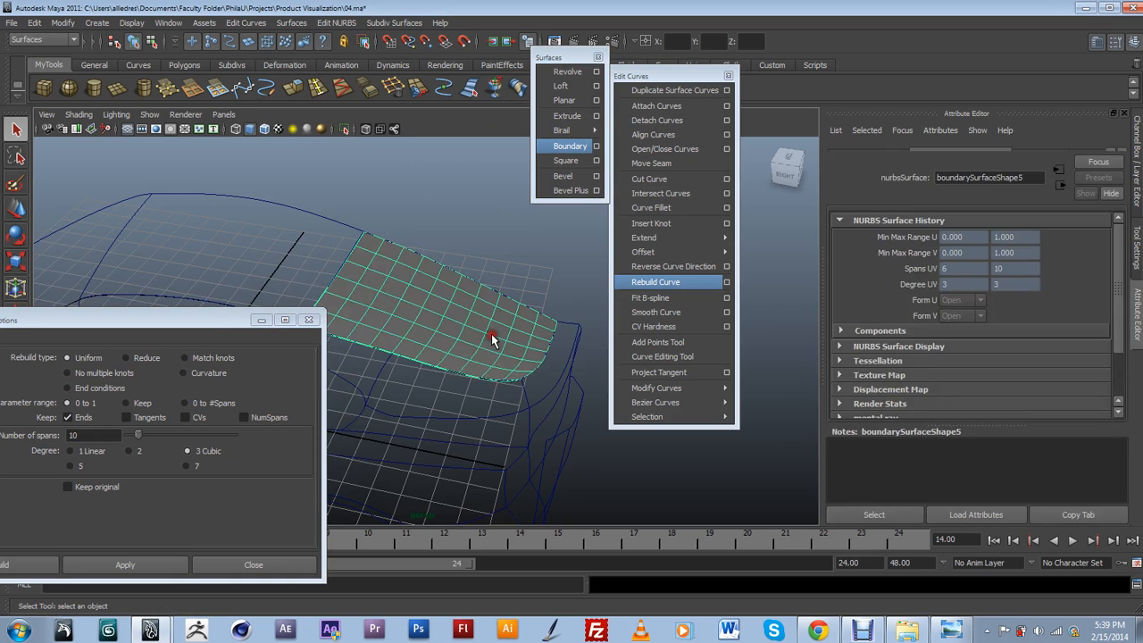
Add the new rear boundary surface to the Surfaces layer and make that layer visible.
{"action": "left_click_drag", "start_coordinate": [474, 332], "coordinate": [555, 315], "text": "alt"}
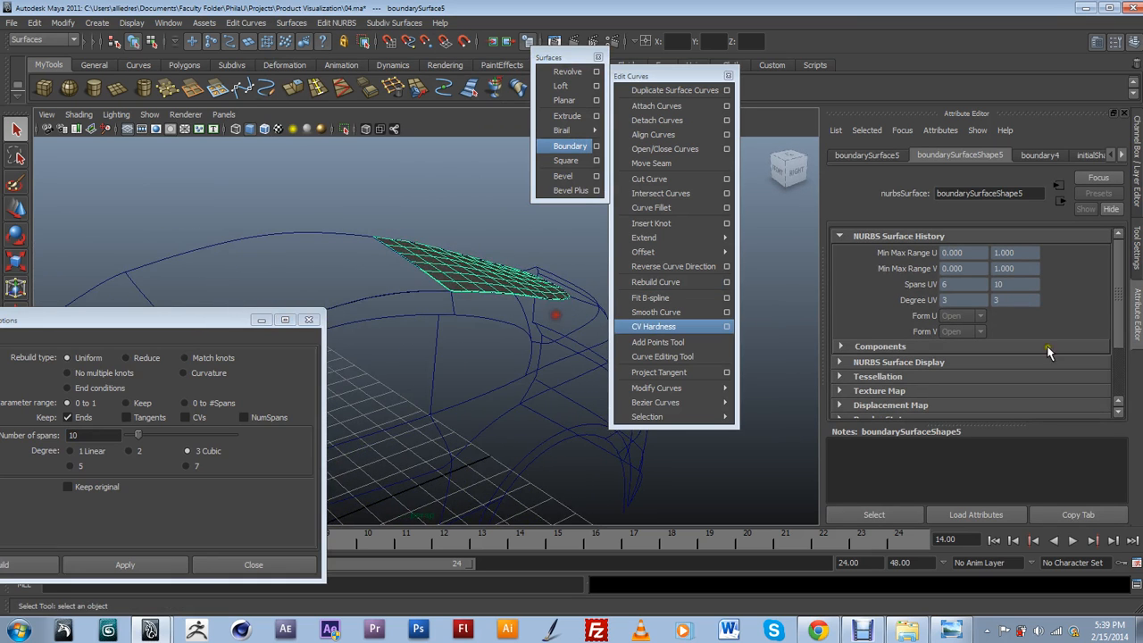
{"action": "left_click", "coordinate": [1136, 199]}
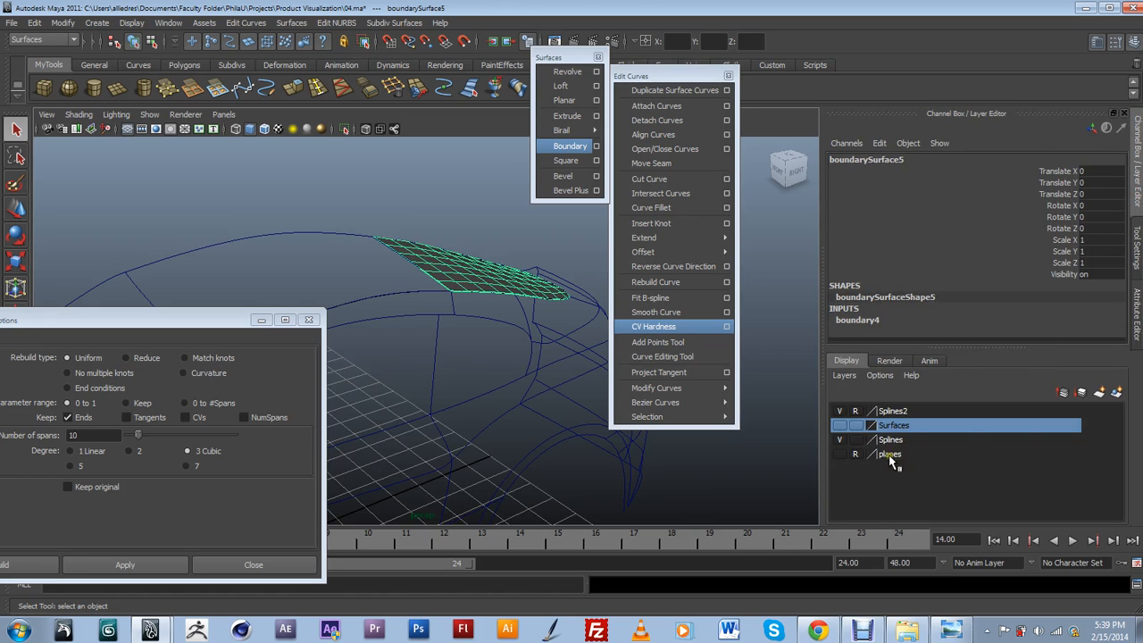
{"action": "right_click", "coordinate": [895, 429]}
{"action": "left_click", "coordinate": [950, 450]}
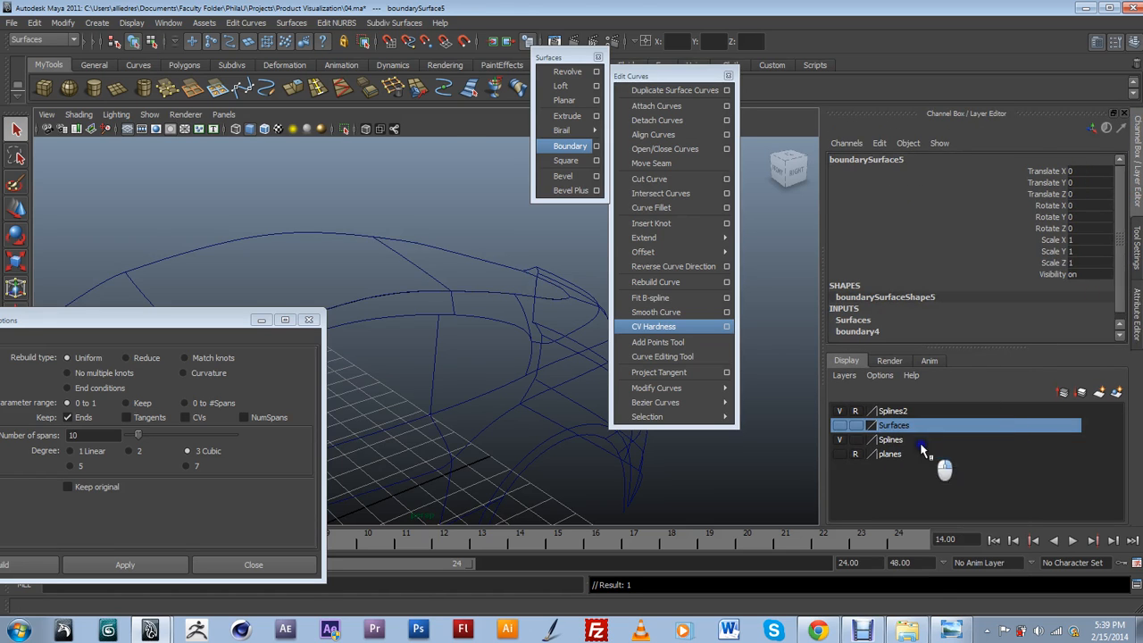
{"action": "left_click", "coordinate": [848, 439]}
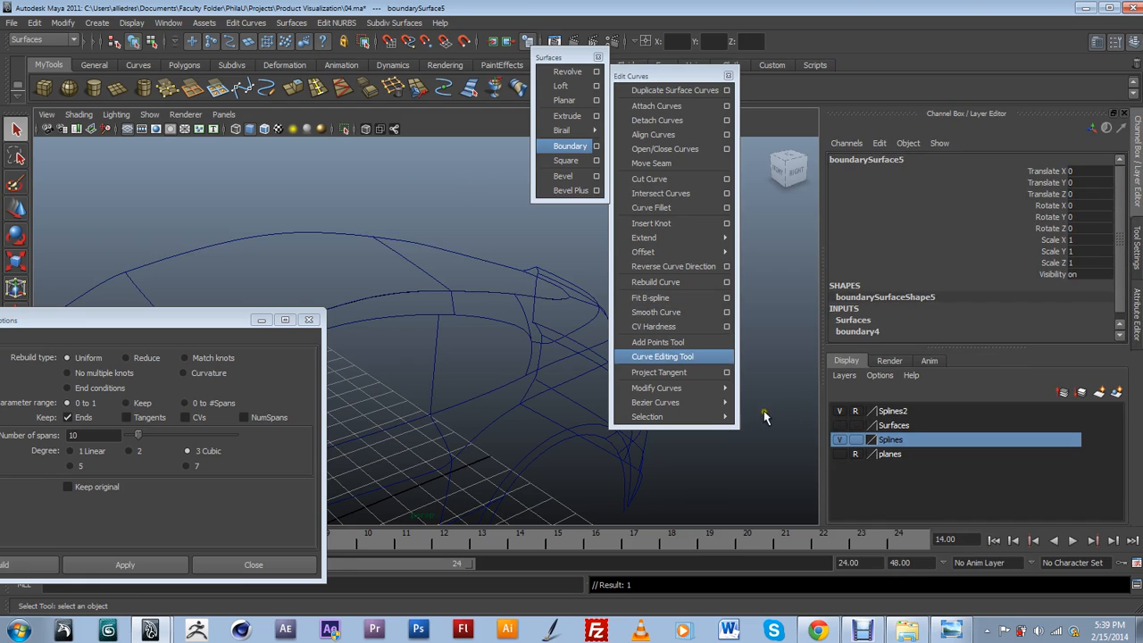
{"action": "left_click", "coordinate": [839, 426]}
{"action": "left_click", "coordinate": [495, 226]}
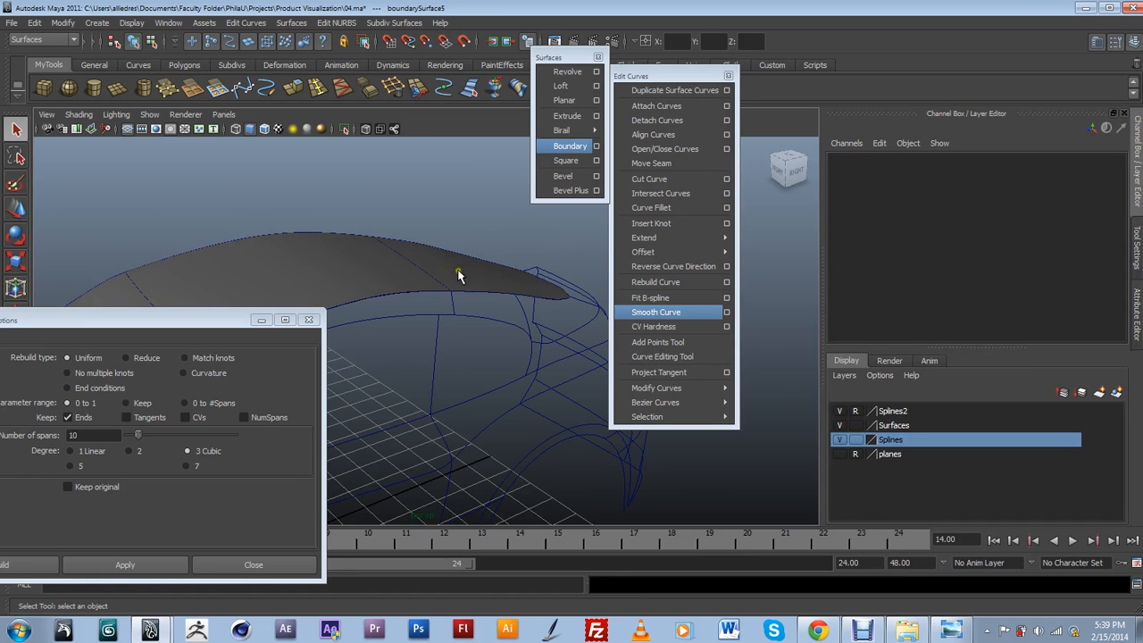
Select both the outer and inner curves of the rear wheel arch.
{"action": "scroll", "coordinate": [458, 275], "scroll_direction": "down", "scroll_amount": 6}
{"action": "left_click_drag", "start_coordinate": [488, 375], "coordinate": [454, 375], "text": "alt"}
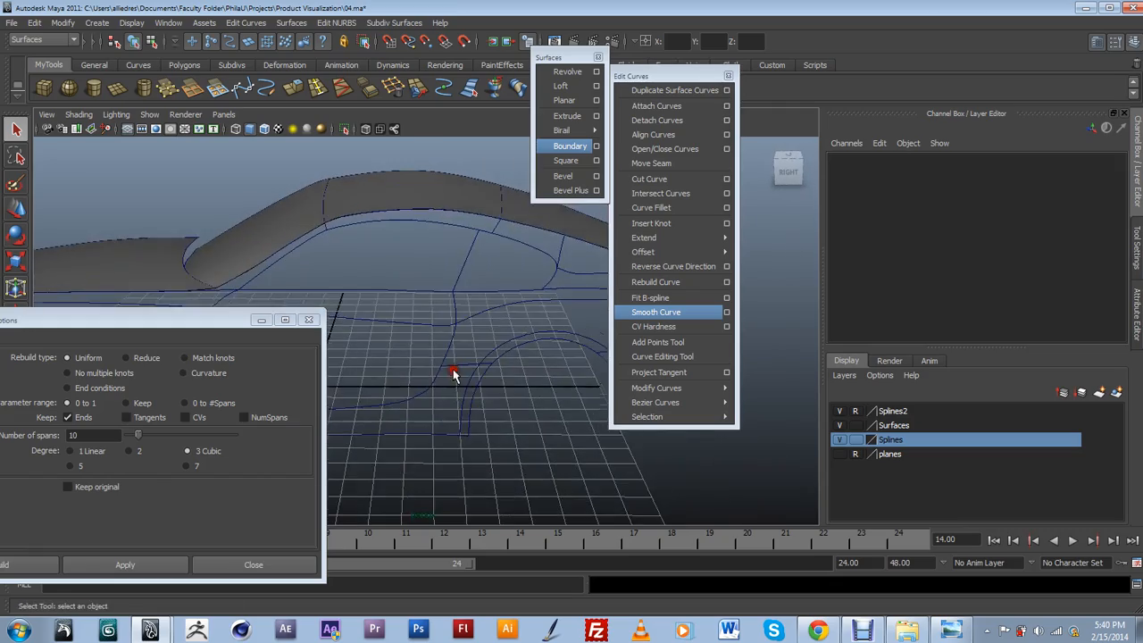
{"action": "middle_click_drag", "start_coordinate": [454, 375], "coordinate": [535, 346], "text": "alt"}
{"action": "left_click_drag", "start_coordinate": [535, 346], "coordinate": [463, 374], "text": "alt"}
{"action": "middle_click_drag", "start_coordinate": [463, 373], "coordinate": [551, 370], "text": "alt"}
{"action": "left_click_drag", "start_coordinate": [551, 370], "coordinate": [401, 284], "text": "alt"}
{"action": "scroll", "coordinate": [421, 336], "scroll_direction": "up", "scroll_amount": 5}
{"action": "left_click", "coordinate": [406, 281]}
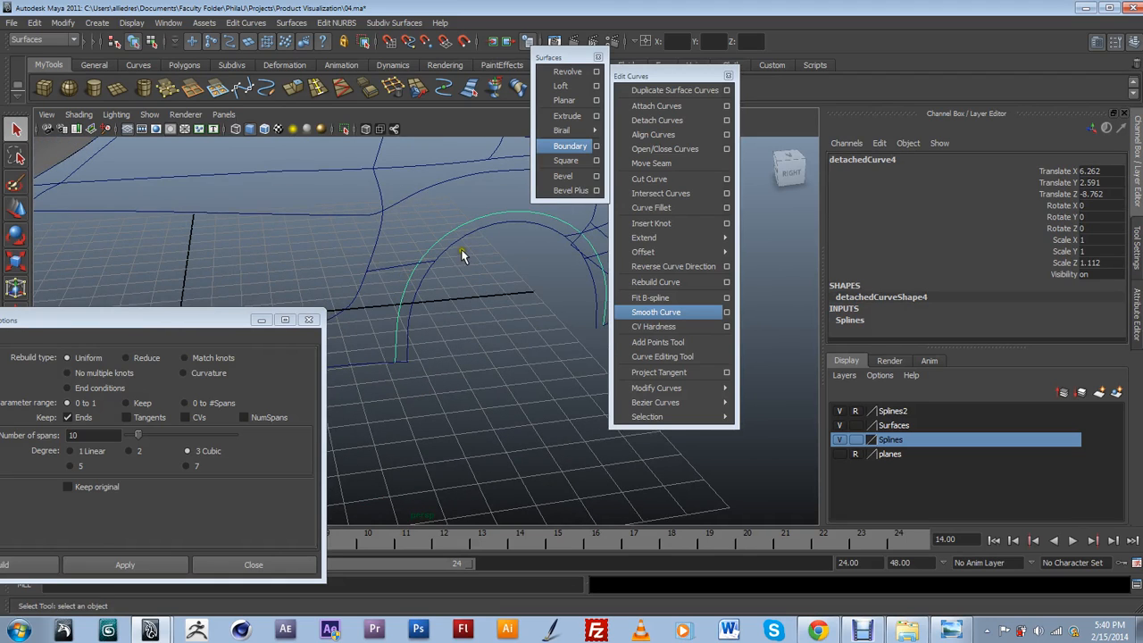
{"action": "left_click", "coordinate": [461, 238]}
{"action": "scroll", "coordinate": [463, 260], "scroll_direction": "down", "scroll_amount": 5}
{"action": "left_click_drag", "start_coordinate": [463, 260], "coordinate": [472, 266], "text": "alt"}
{"action": "scroll", "coordinate": [488, 275], "scroll_direction": "up", "scroll_amount": 4}
{"action": "middle_click_drag", "start_coordinate": [489, 280], "coordinate": [408, 343], "text": "alt"}
{"action": "left_click_drag", "start_coordinate": [408, 343], "coordinate": [465, 354], "text": "alt"}
{"action": "left_click", "coordinate": [425, 308], "text": "shift"}
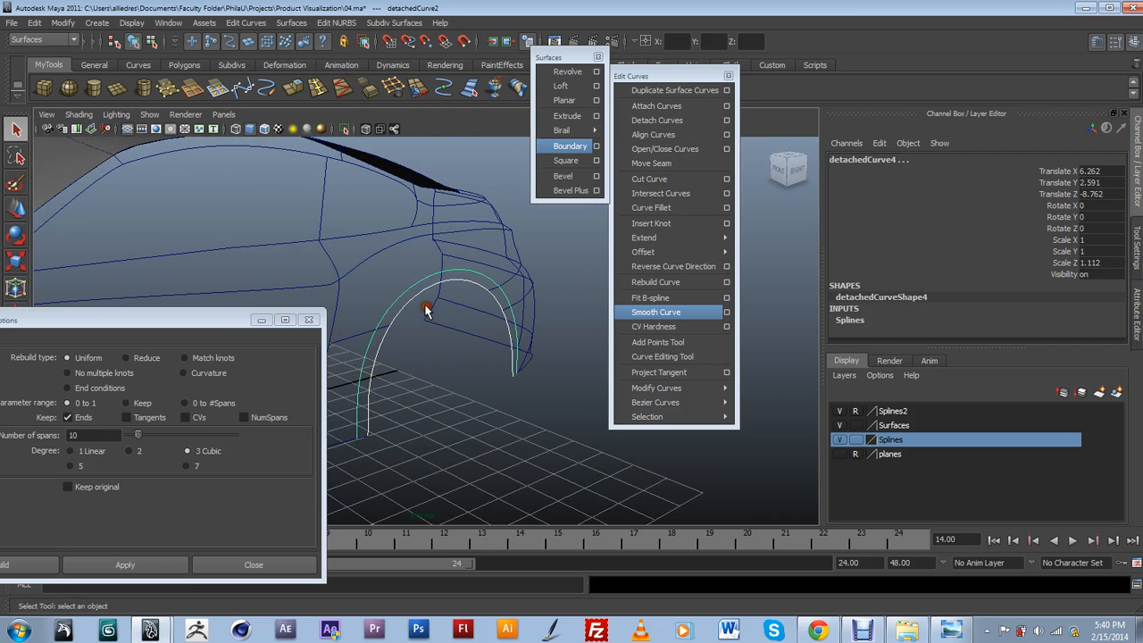
Switch to Windows Photo Viewer, examine the rear wheel arch and side panel in the side-view reference photo, and return to the Maya model.
{"action": "left_click", "coordinate": [951, 631]}
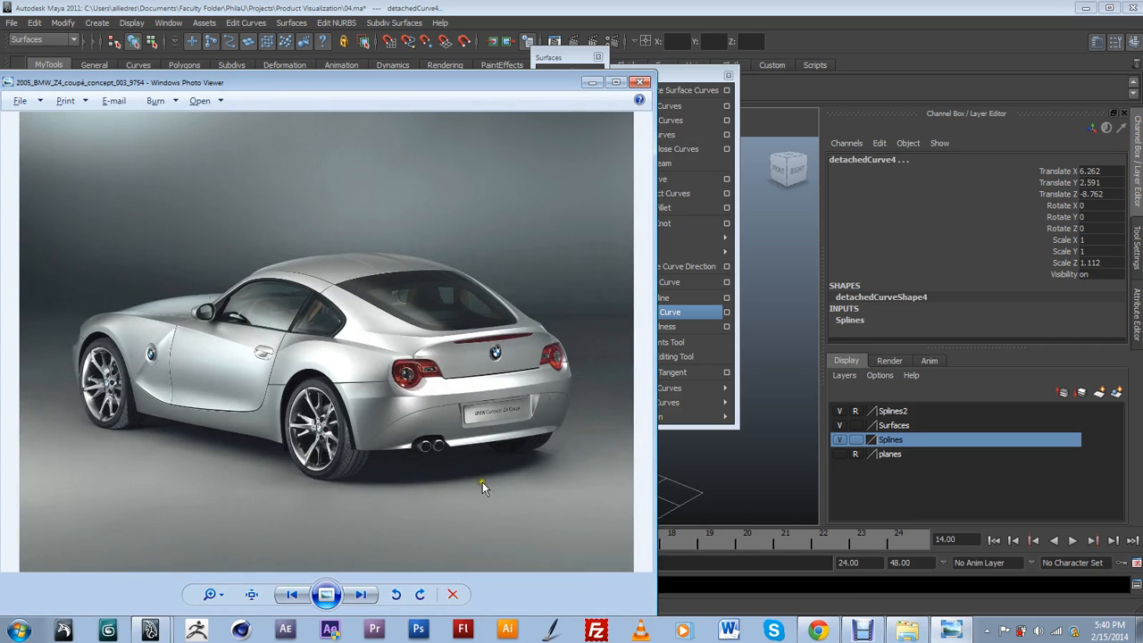
{"action": "left_click", "coordinate": [361, 596]}
{"action": "left_click", "coordinate": [361, 596]}
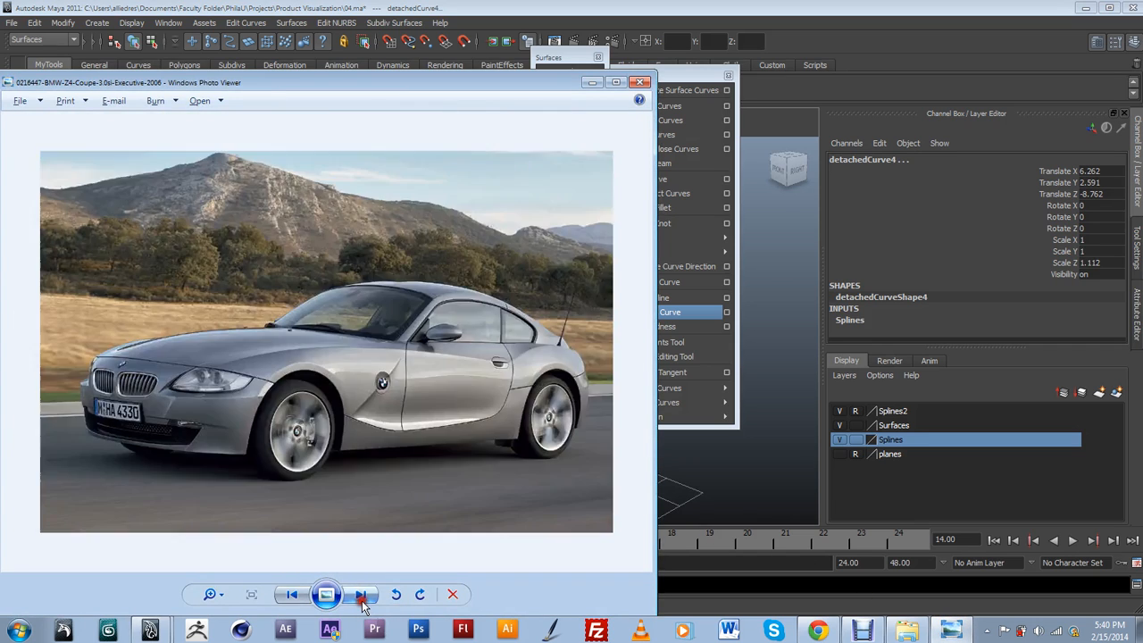
{"action": "left_click", "coordinate": [361, 600]}
{"action": "scroll", "coordinate": [482, 412], "scroll_direction": "up", "scroll_amount": 5}
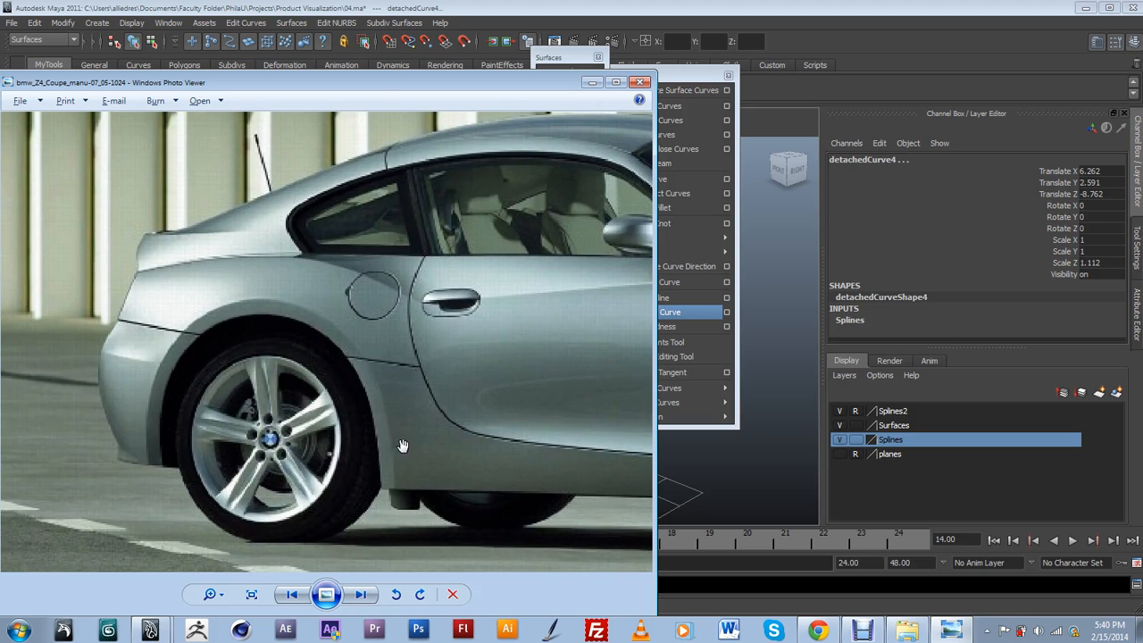
{"action": "scroll", "coordinate": [402, 445], "scroll_direction": "down", "scroll_amount": 5}
{"action": "scroll", "coordinate": [333, 422], "scroll_direction": "up", "scroll_amount": 5}
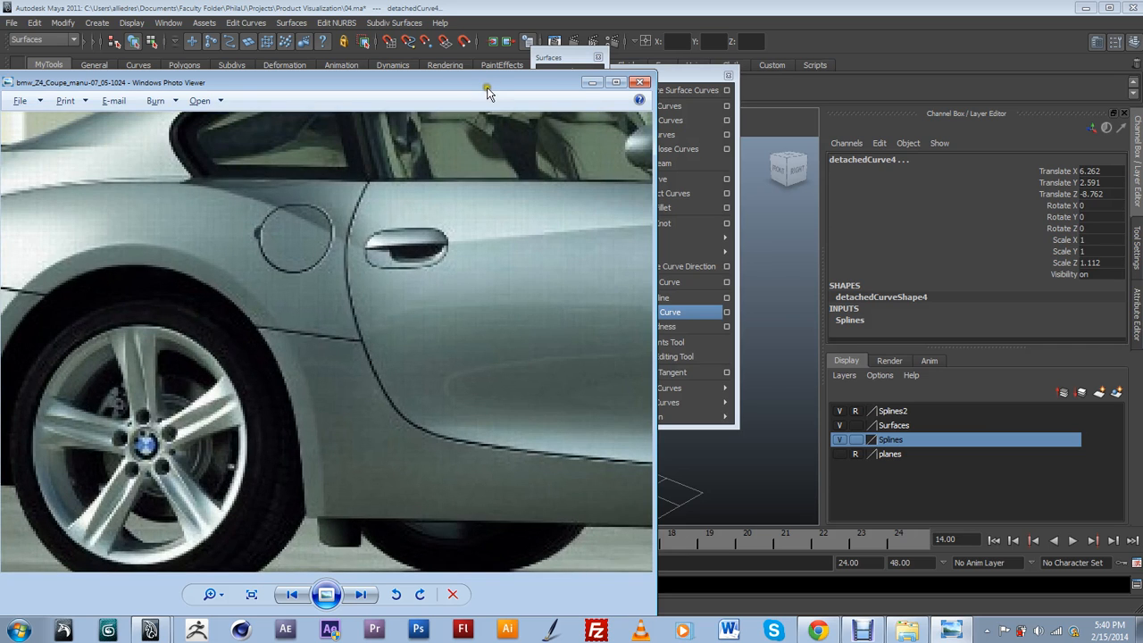
{"action": "left_click_drag", "start_coordinate": [488, 88], "coordinate": [442, 87]}
{"action": "left_click", "coordinate": [906, 98]}
{"action": "left_click_drag", "start_coordinate": [501, 374], "coordinate": [533, 397], "text": "alt"}
{"action": "middle_click_drag", "start_coordinate": [533, 396], "coordinate": [536, 400], "text": "alt"}
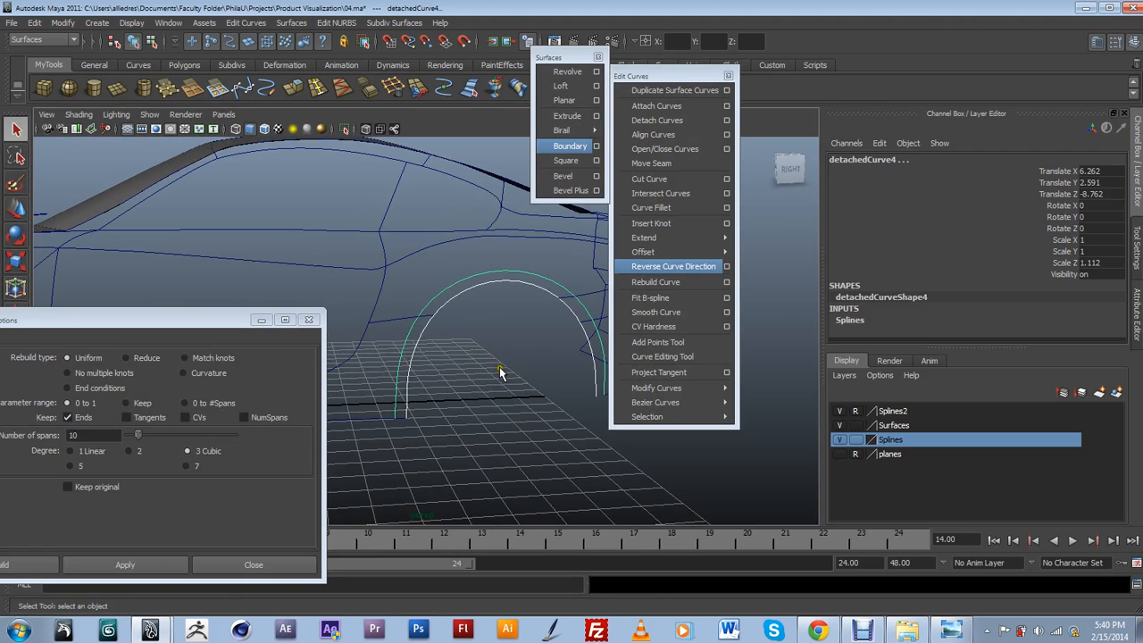
Try to loft a surface between the rear wheel arch's outer and inner curves, and undo it.
{"action": "left_click_drag", "start_coordinate": [523, 262], "coordinate": [483, 283], "text": "alt"}
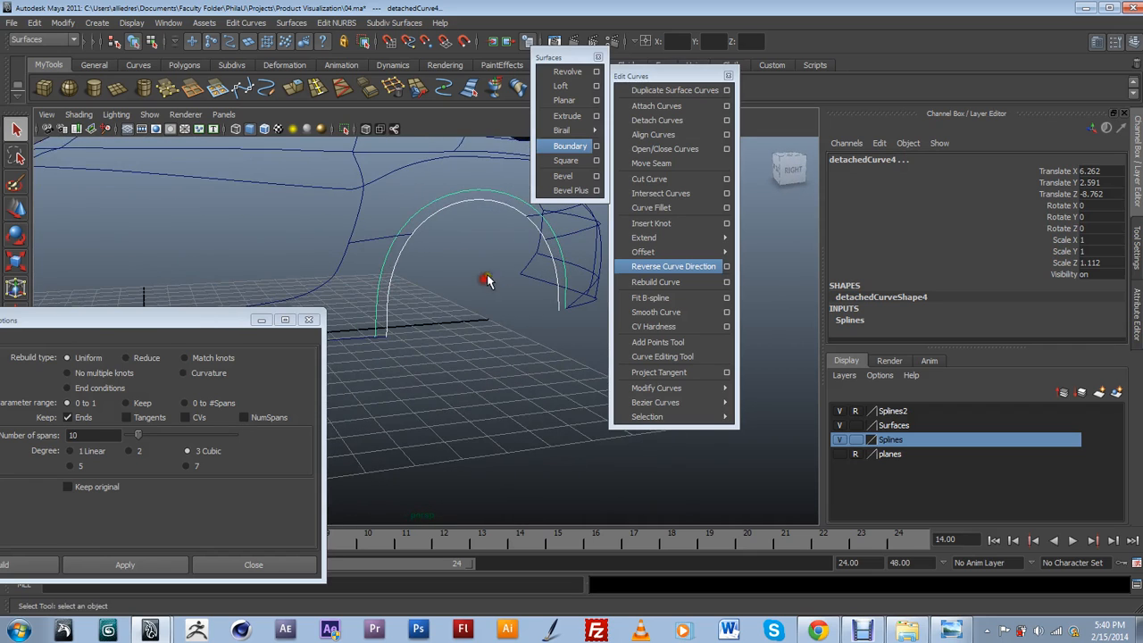
{"action": "left_click", "coordinate": [561, 85]}
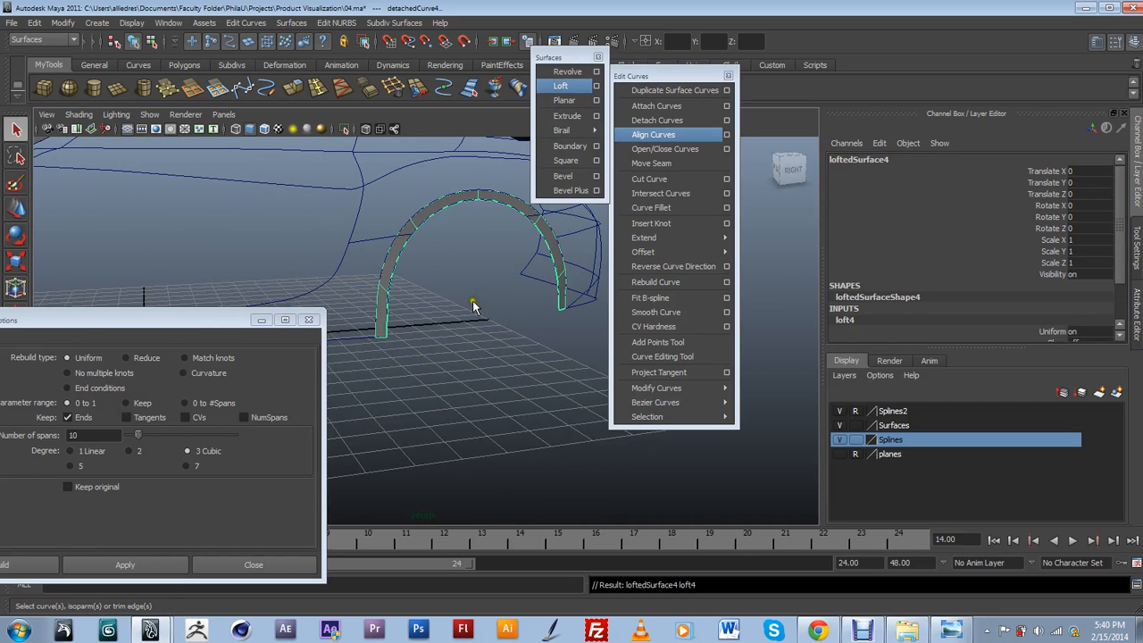
{"action": "left_click_drag", "start_coordinate": [484, 353], "coordinate": [466, 351], "text": "alt"}
{"action": "key", "text": "ctrl+z"}
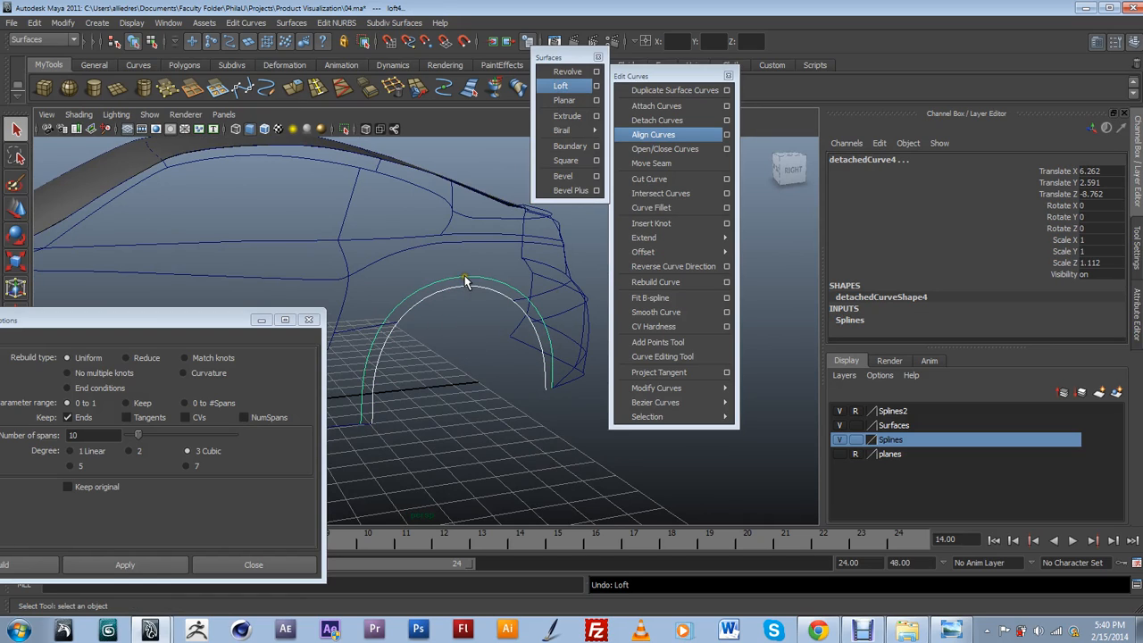
Loft the rear wheel arch lip from its inner and outer curves and display the new surface's attributes.
{"action": "left_click", "coordinate": [465, 318]}
{"action": "left_click", "coordinate": [473, 273], "text": "shift"}
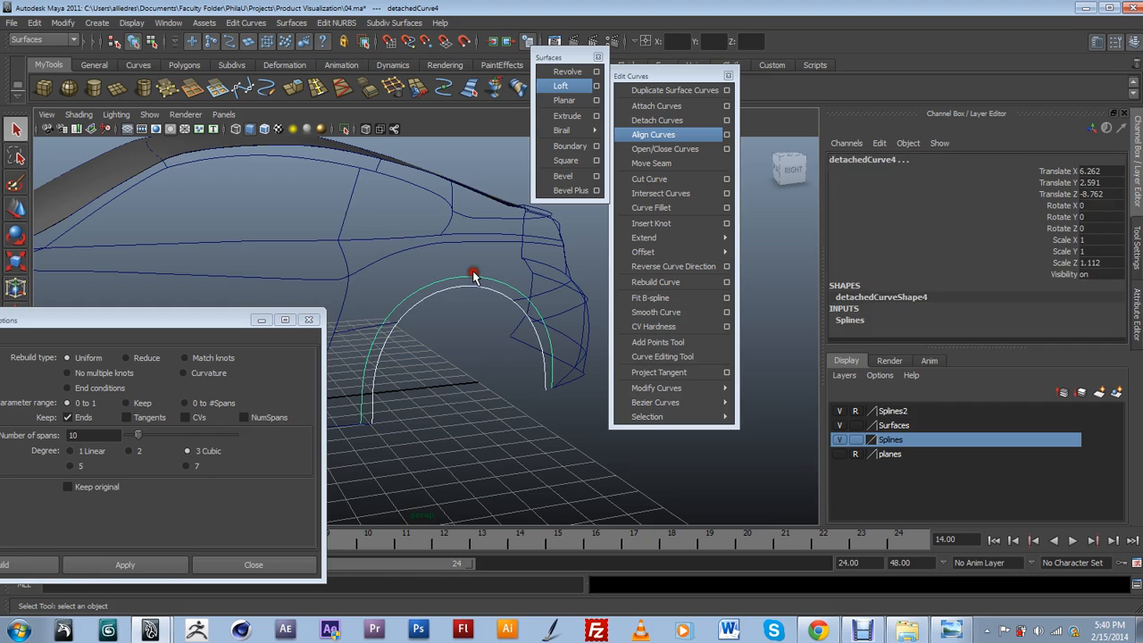
{"action": "left_click", "coordinate": [563, 86]}
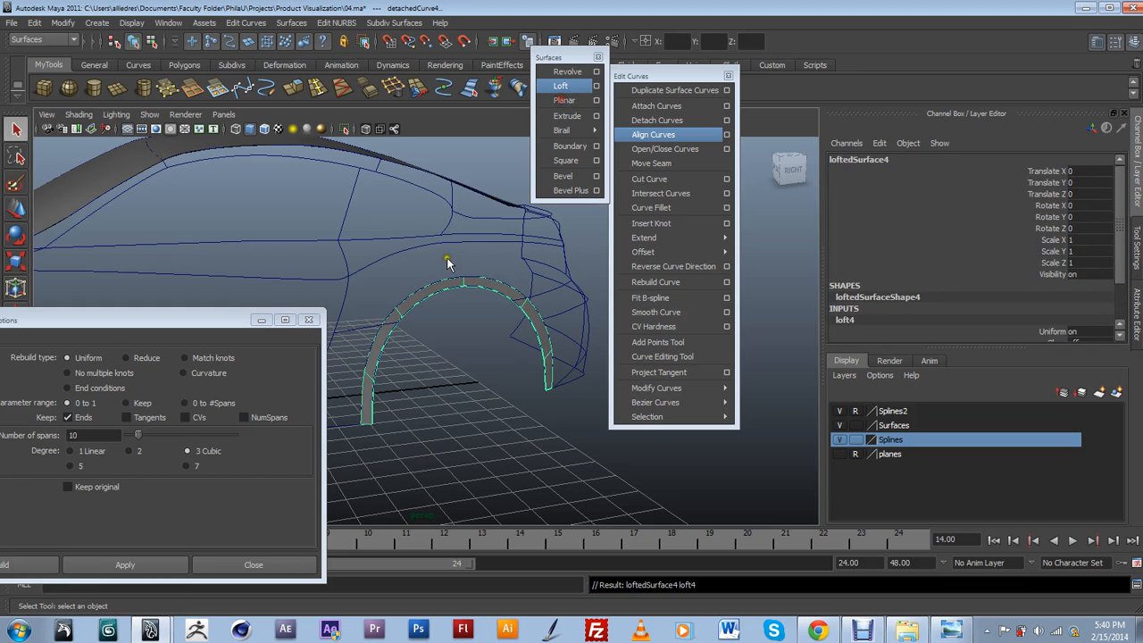
{"action": "left_click", "coordinate": [472, 284]}
{"action": "left_click", "coordinate": [473, 284]}
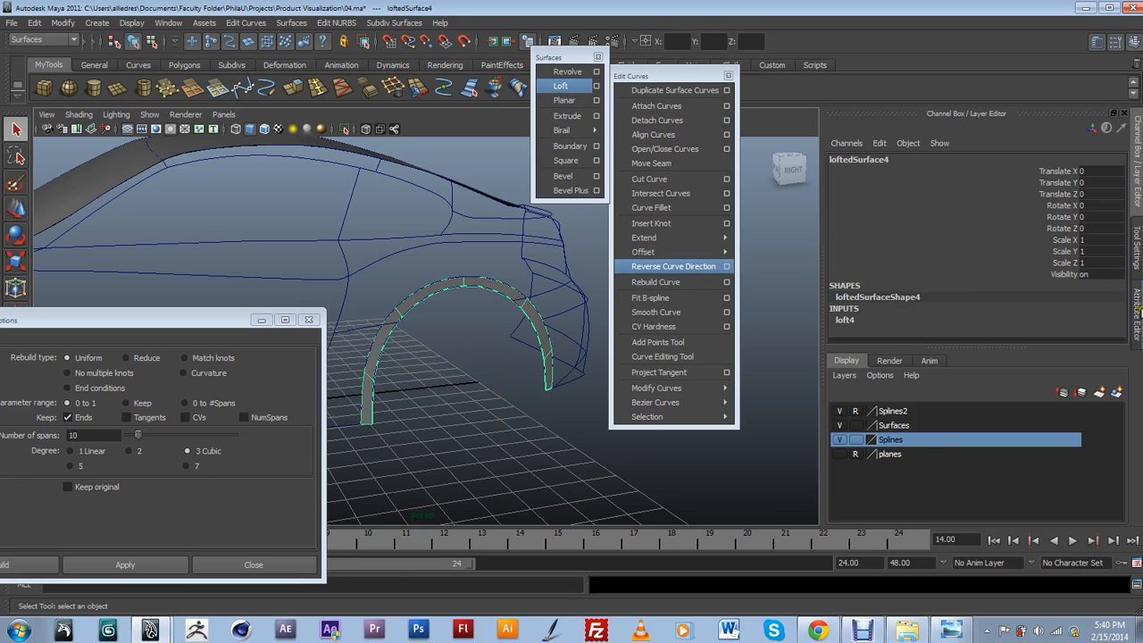
{"action": "left_click", "coordinate": [1140, 308]}
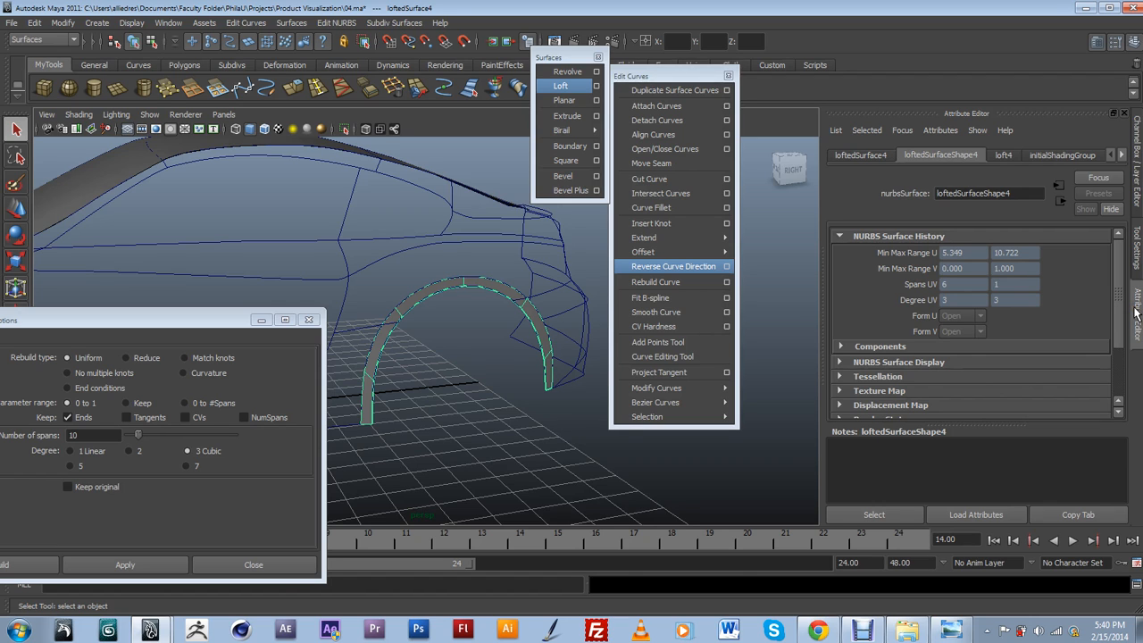
Move the curve rebuild options aside and float the Edit NURBS commands as a palette beside the Edit Curves palette.
{"action": "left_click_drag", "start_coordinate": [177, 307], "coordinate": [158, 285]}
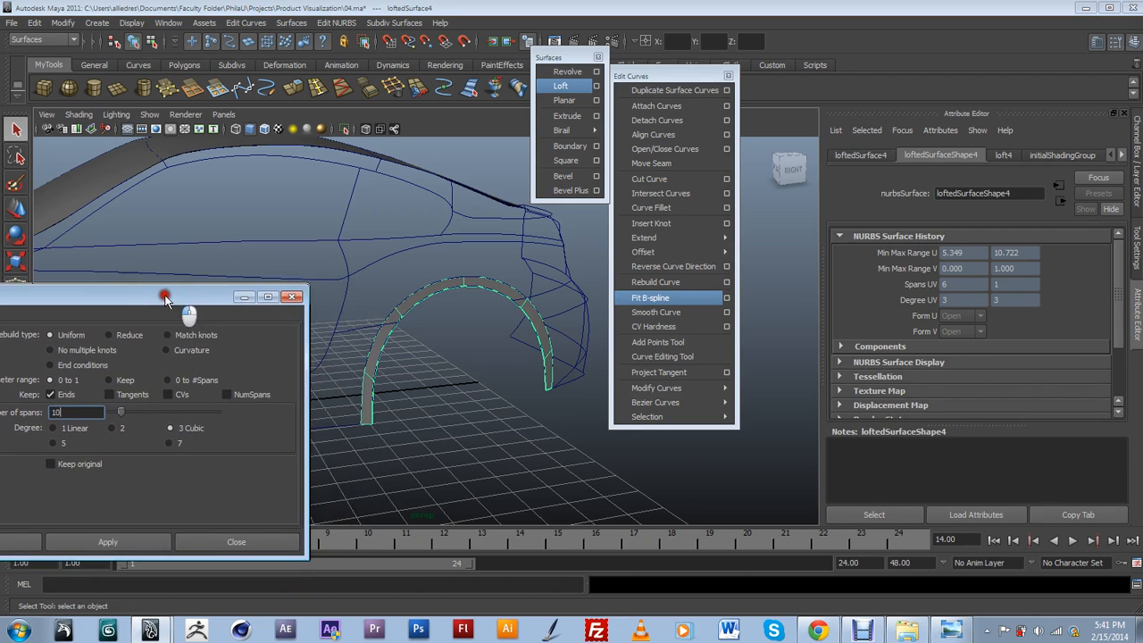
{"action": "left_click", "coordinate": [264, 24]}
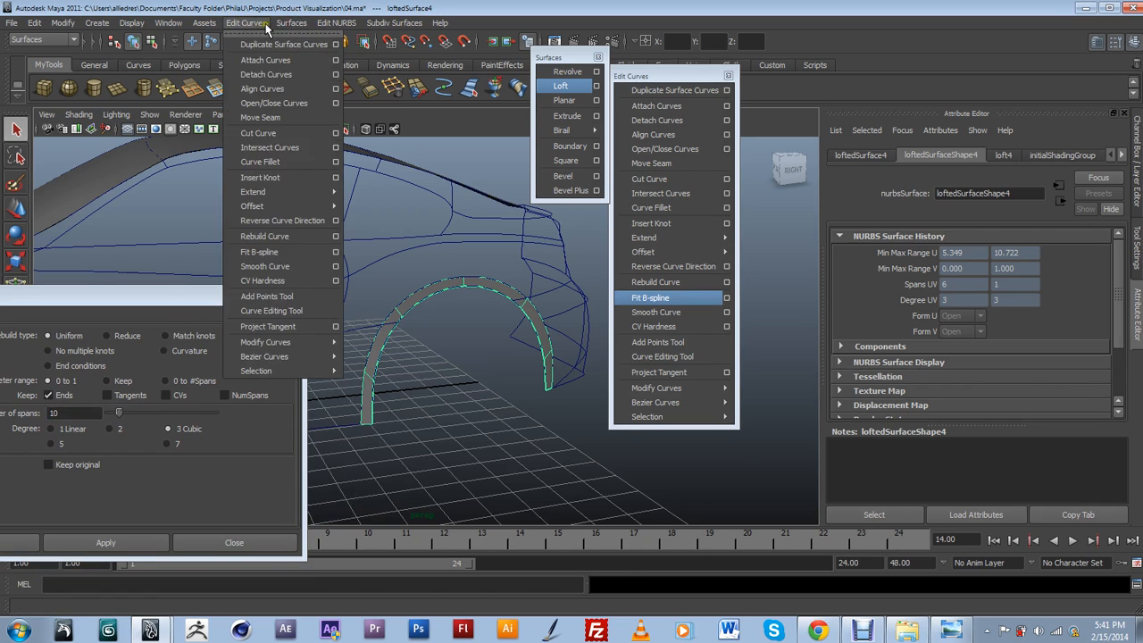
{"action": "left_click", "coordinate": [339, 34]}
{"action": "left_click_drag", "start_coordinate": [339, 27], "coordinate": [777, 77]}
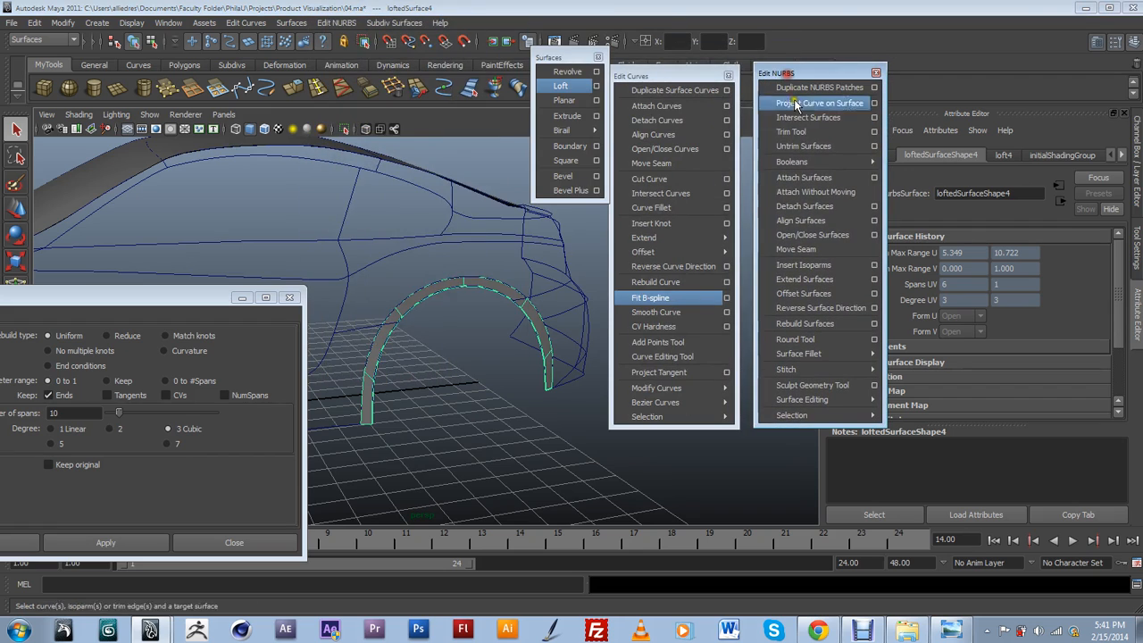
Rebuild the rear wheel arch lip surface uniformly with 6 spans in U and 1 span in V, and deselect it.
{"action": "left_click", "coordinate": [874, 324]}
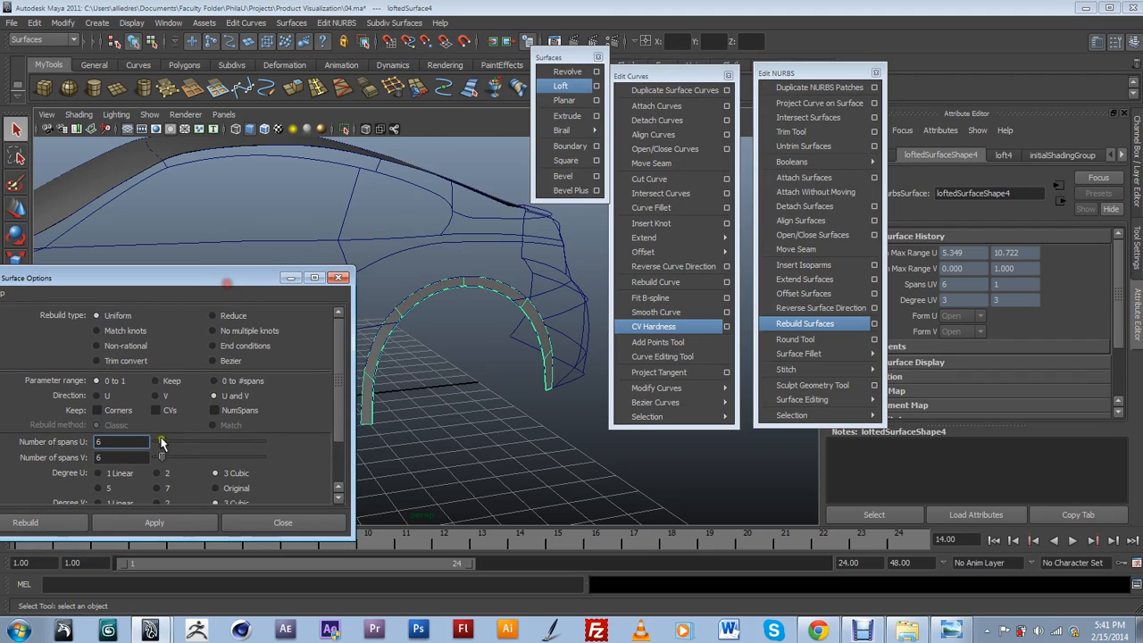
{"action": "double_click", "coordinate": [100, 457]}
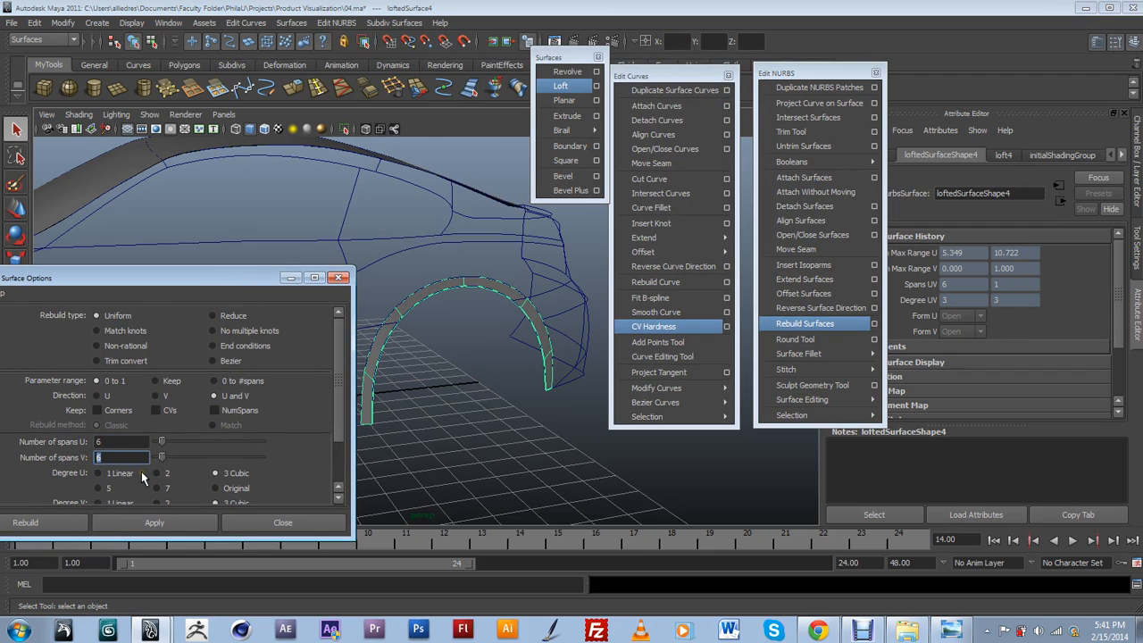
{"action": "type", "text": "1"}
{"action": "left_click", "coordinate": [374, 387]}
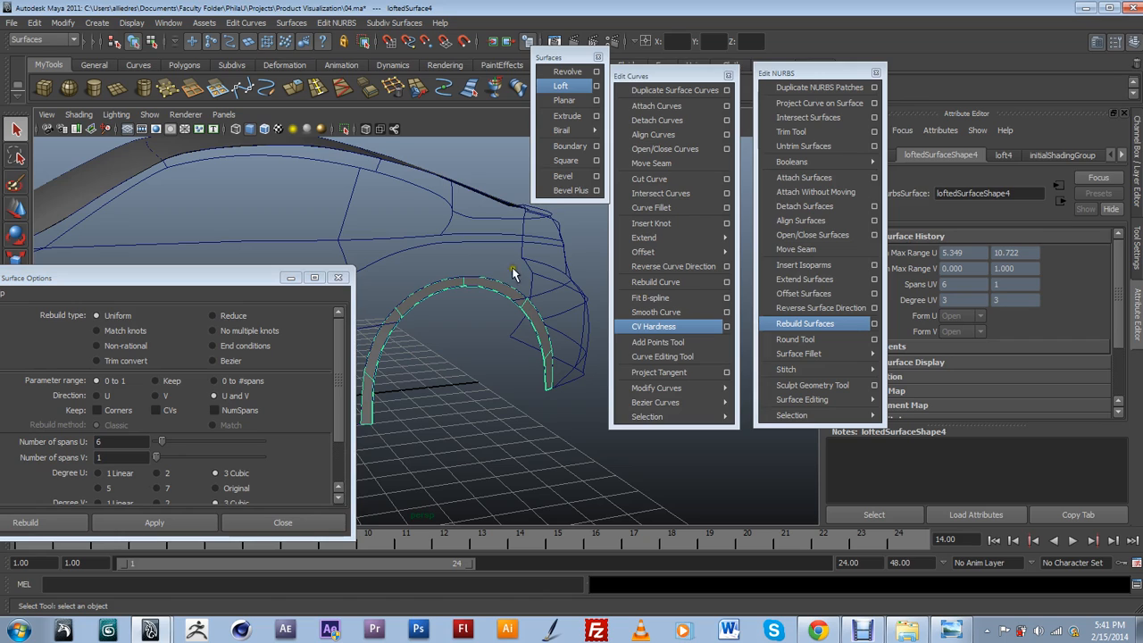
{"action": "left_click", "coordinate": [148, 524]}
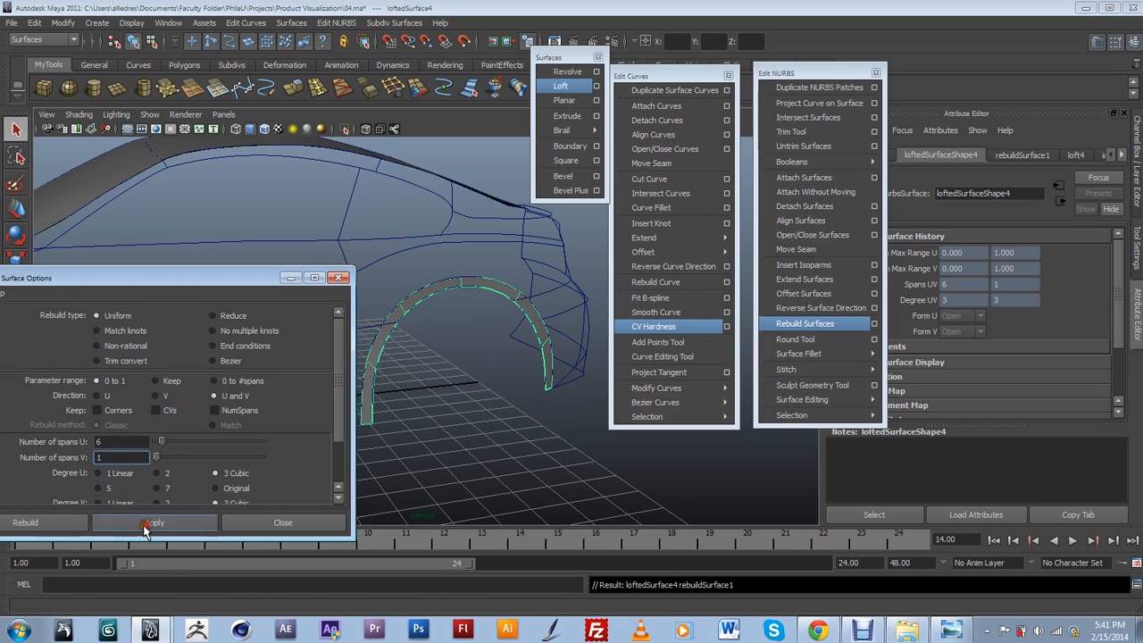
{"action": "left_click", "coordinate": [370, 408]}
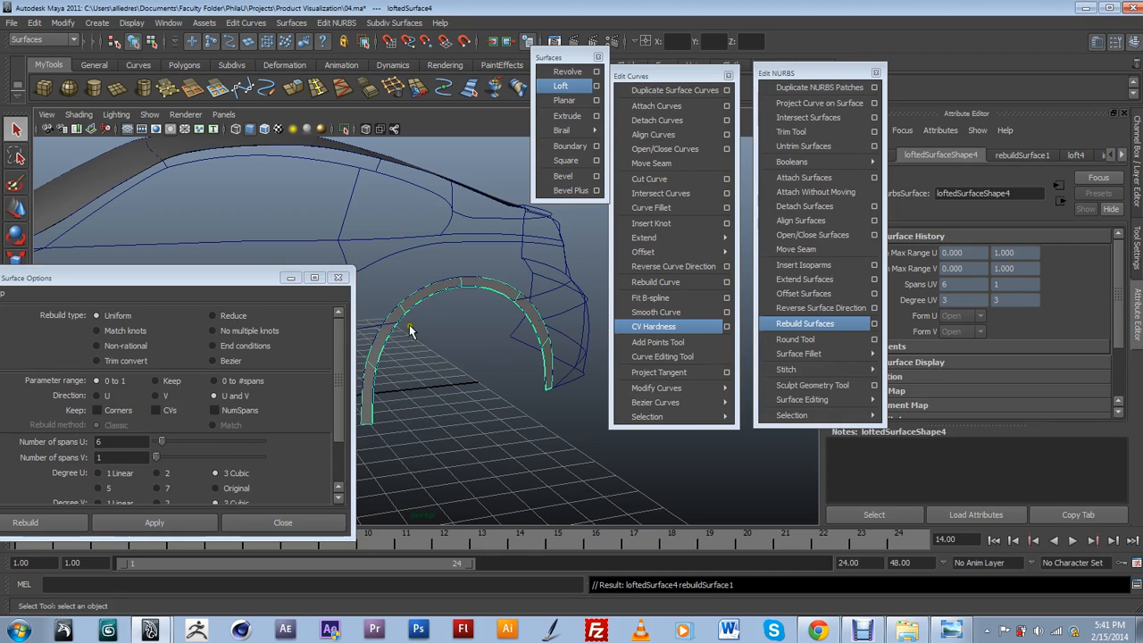
{"action": "left_click", "coordinate": [514, 399]}
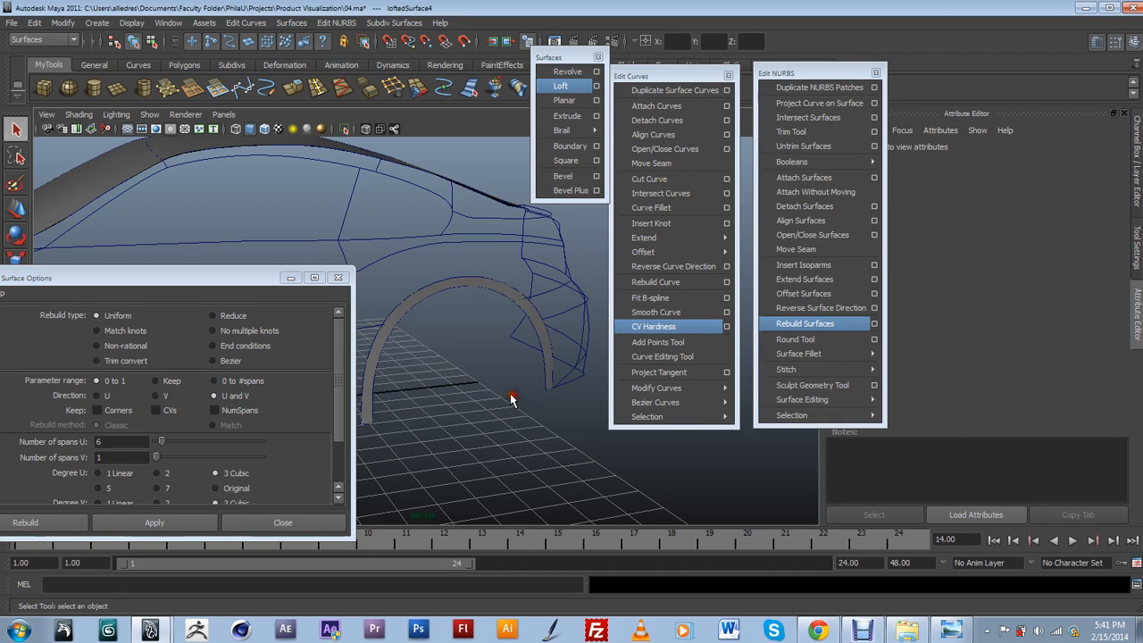
Select the front wheel arch's lip surfaces in turn and examine their spans and how they fit the car body.
{"action": "left_click_drag", "start_coordinate": [453, 426], "coordinate": [541, 362], "text": "alt"}
{"action": "scroll", "coordinate": [545, 368], "scroll_direction": "up", "scroll_amount": 5}
{"action": "left_click", "coordinate": [479, 260]}
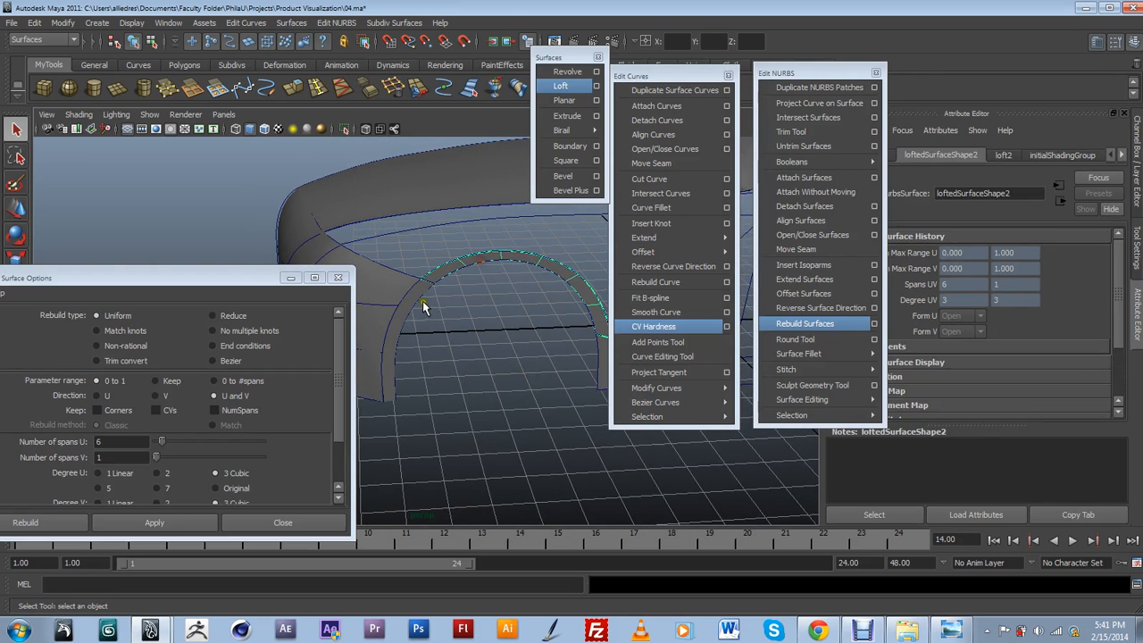
{"action": "left_click_drag", "start_coordinate": [552, 397], "coordinate": [454, 300], "text": "alt"}
{"action": "left_click", "coordinate": [466, 307]}
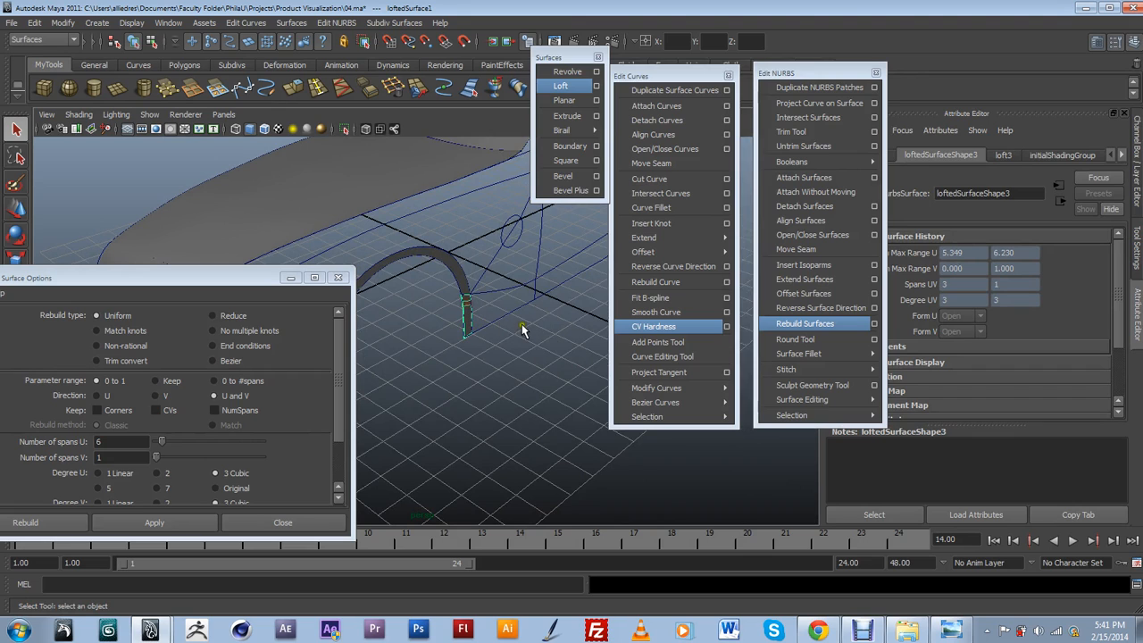
{"action": "right_click_drag", "start_coordinate": [524, 324], "coordinate": [297, 296], "text": "alt"}
{"action": "left_click_drag", "start_coordinate": [260, 276], "coordinate": [197, 292]}
{"action": "left_click_drag", "start_coordinate": [491, 355], "coordinate": [495, 398], "text": "alt"}
{"action": "right_click_drag", "start_coordinate": [495, 397], "coordinate": [404, 395], "text": "alt"}
{"action": "left_click_drag", "start_coordinate": [492, 395], "coordinate": [524, 399], "text": "alt"}
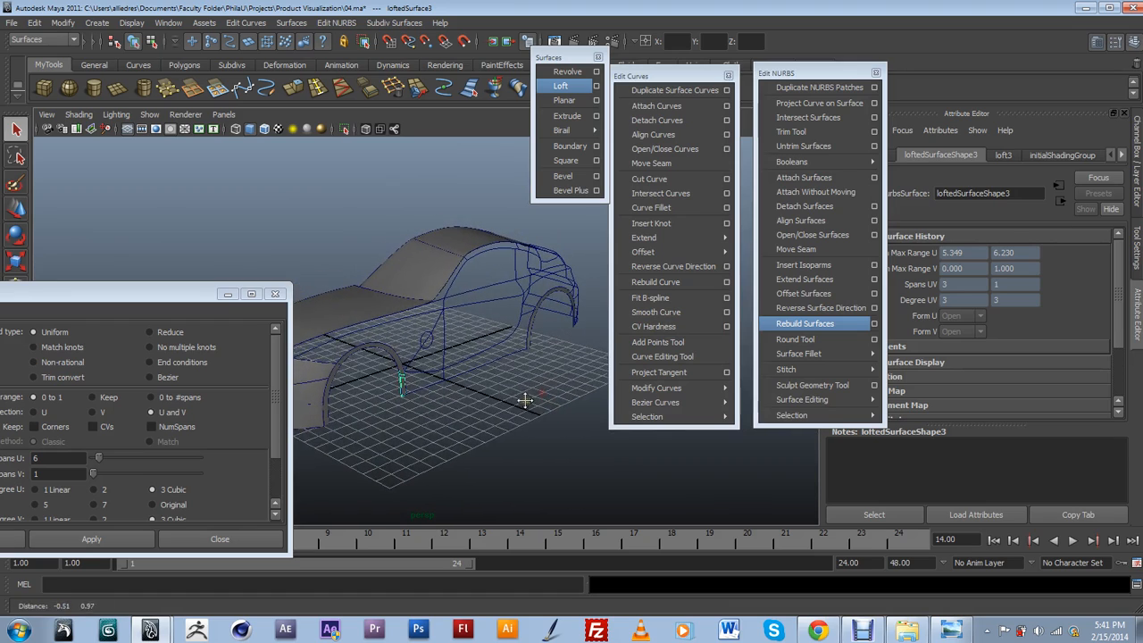
Examine the side panel around the wheel arches, including the short curve ahead of the rear arch, and look through the NURBS editing commands.
{"action": "left_click_drag", "start_coordinate": [570, 254], "coordinate": [380, 289], "text": "alt"}
{"action": "left_click_drag", "start_coordinate": [422, 384], "coordinate": [471, 399], "text": "alt"}
{"action": "left_click_drag", "start_coordinate": [482, 361], "coordinate": [524, 355], "text": "alt"}
{"action": "left_click_drag", "start_coordinate": [441, 357], "coordinate": [520, 365], "text": "alt"}
{"action": "left_click", "coordinate": [430, 375]}
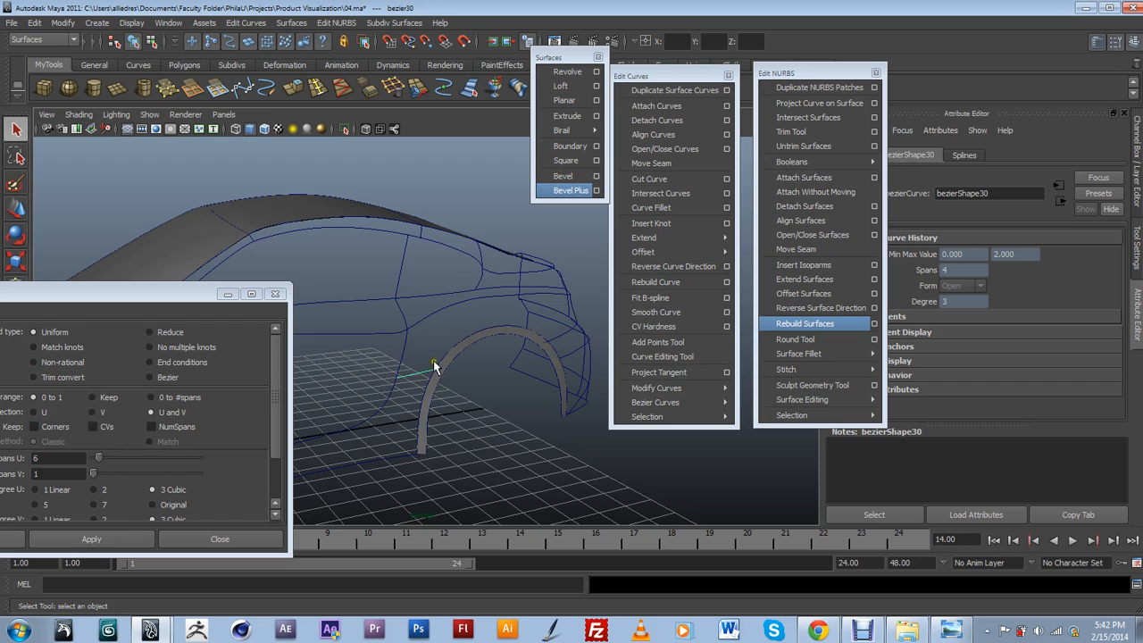
{"action": "left_click_drag", "start_coordinate": [509, 361], "coordinate": [456, 360], "text": "alt"}
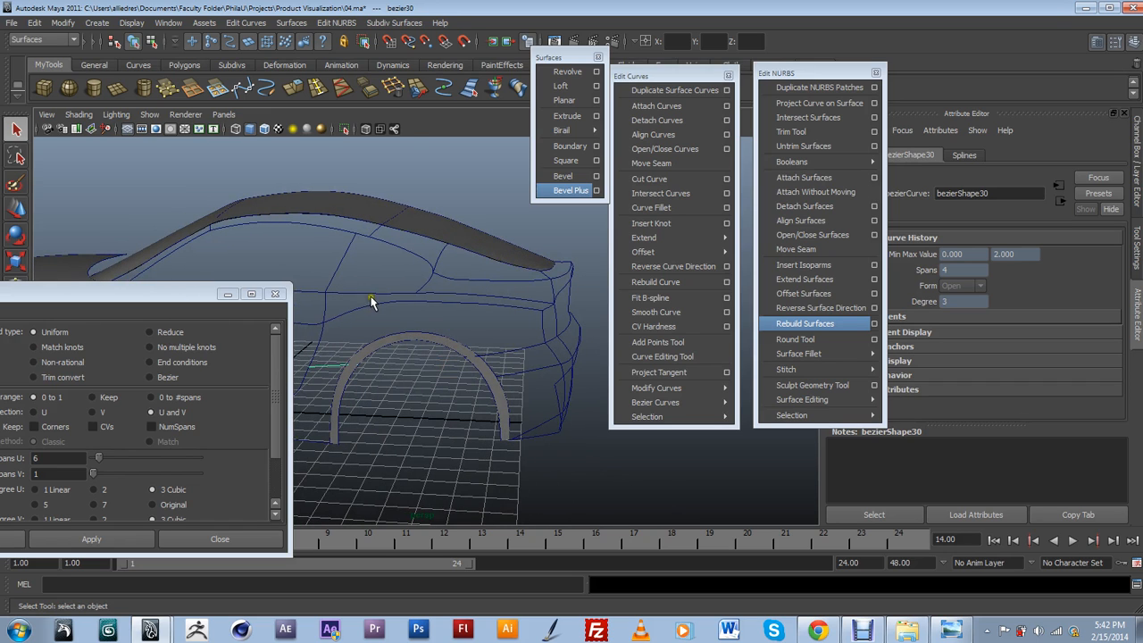
{"action": "left_click_drag", "start_coordinate": [328, 348], "coordinate": [498, 402], "text": "alt"}
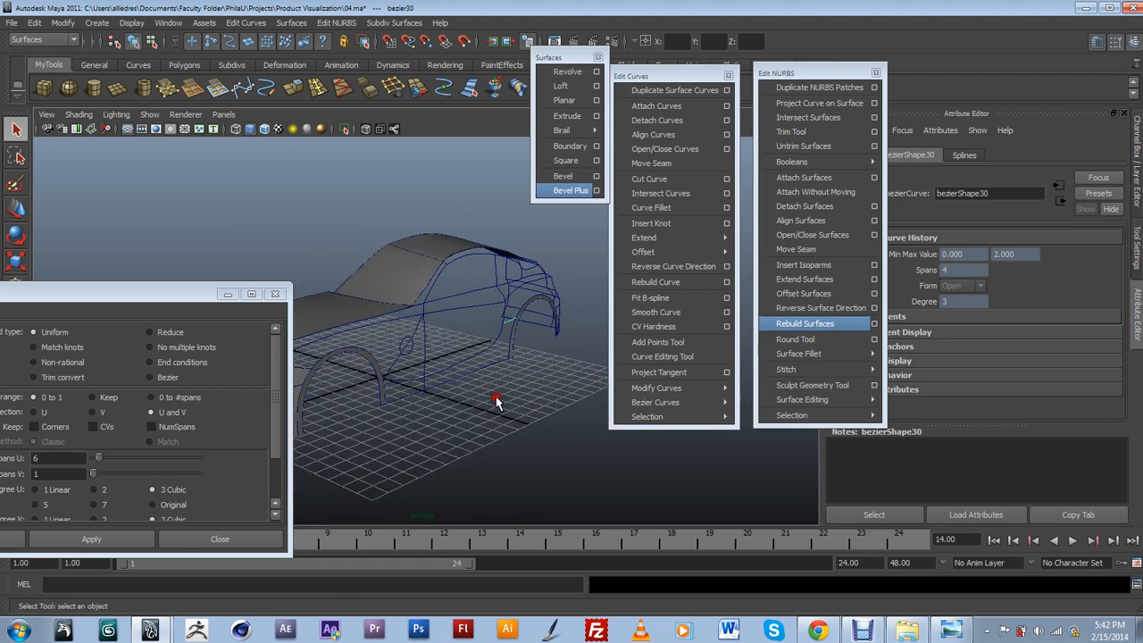
{"action": "right_click_drag", "start_coordinate": [497, 403], "coordinate": [553, 388], "text": "alt"}
{"action": "left_click_drag", "start_coordinate": [553, 389], "coordinate": [539, 383], "text": "alt"}
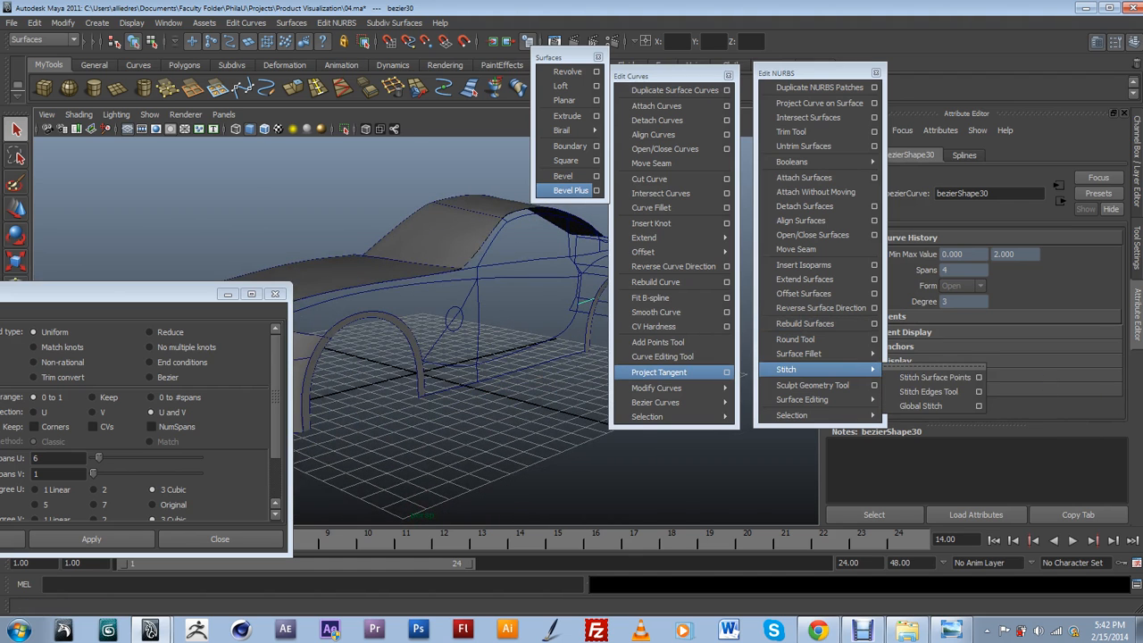
{"action": "mouse_move", "coordinate": [792, 416]}
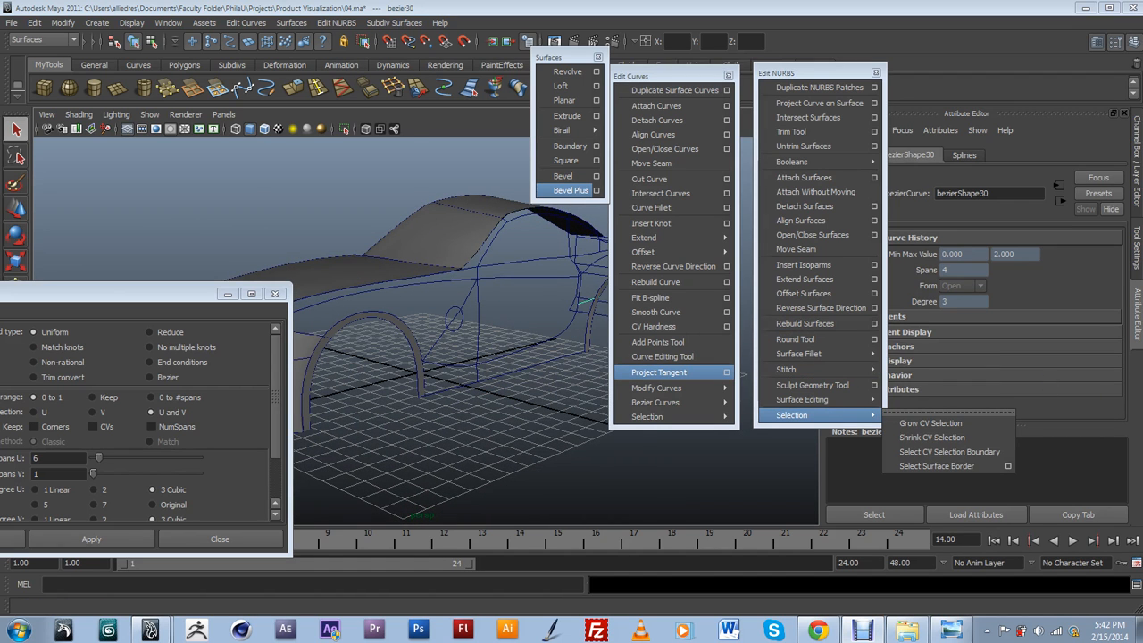